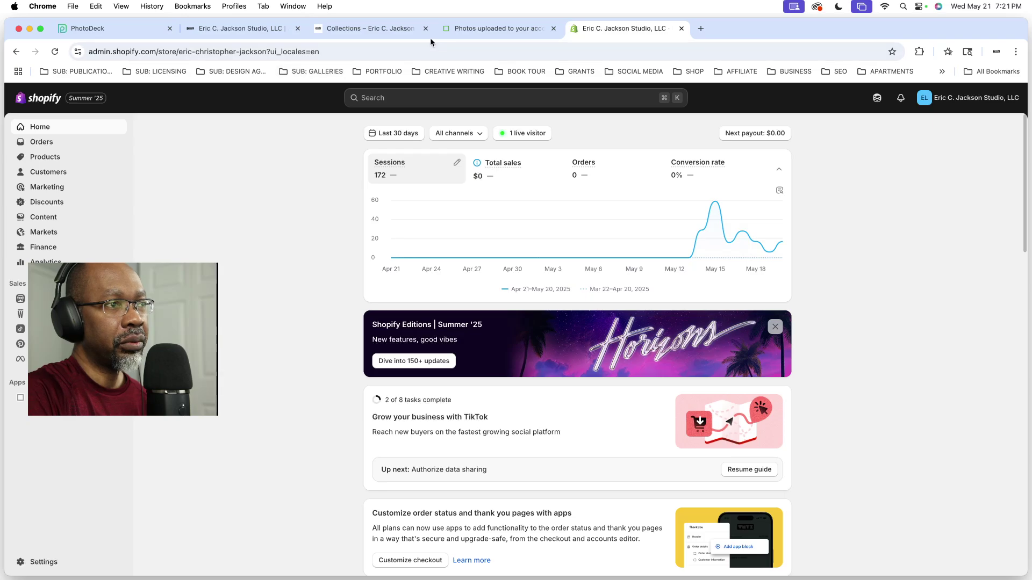
Step: Switch to the studio storefront and open the Rise to the Top product page from the Showcase collection
{"action": "left_click", "coordinate": [365, 28]}
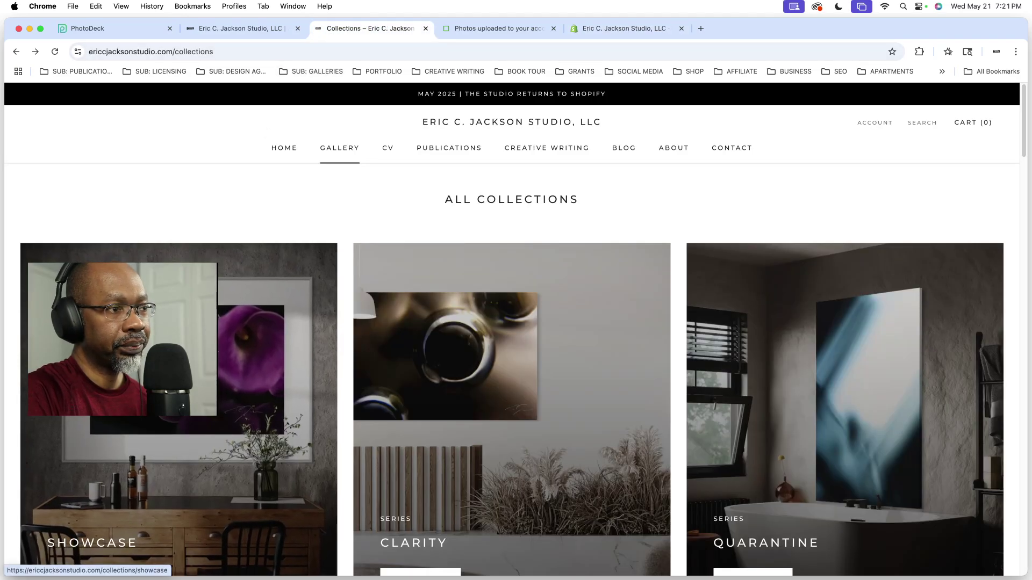
{"action": "left_click", "coordinate": [198, 355]}
{"action": "scroll", "coordinate": [395, 335], "scroll_direction": "down", "scroll_amount": 5}
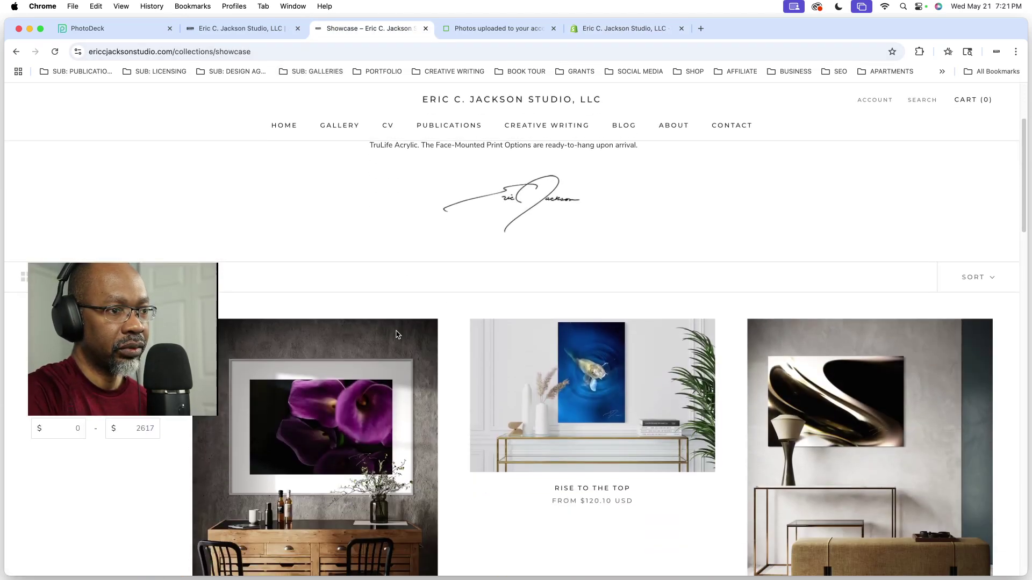
{"action": "left_click", "coordinate": [636, 233]}
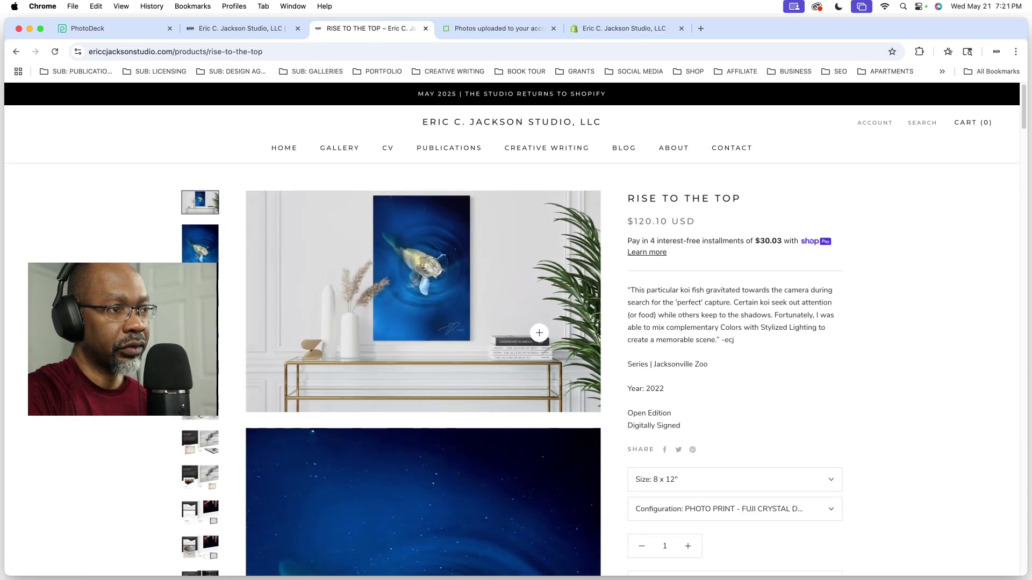
Step: Examine the Rise to the Top product page, including its artwork photos, print material and frame option images, and related products
{"action": "scroll", "coordinate": [538, 344], "scroll_direction": "down", "scroll_amount": 5}
{"action": "scroll", "coordinate": [539, 351], "scroll_direction": "down", "scroll_amount": 3}
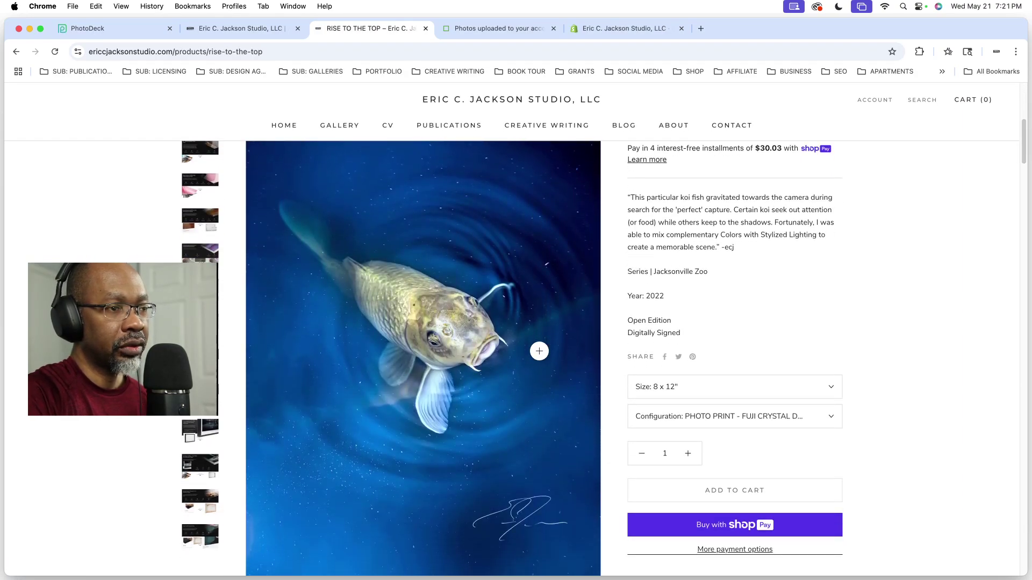
{"action": "scroll", "coordinate": [539, 351], "scroll_direction": "up", "scroll_amount": 8}
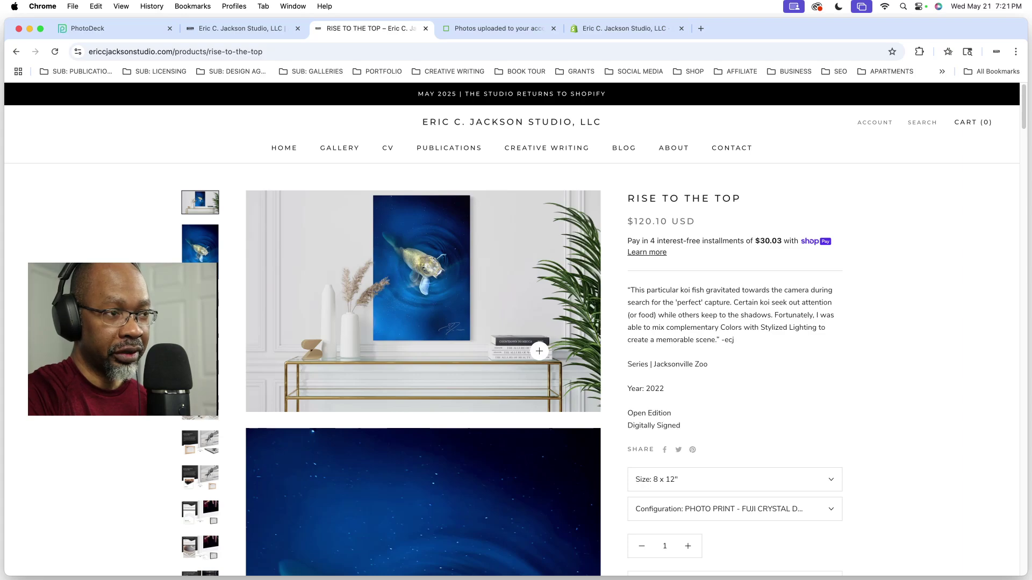
{"action": "scroll", "coordinate": [526, 313], "scroll_direction": "down", "scroll_amount": 10}
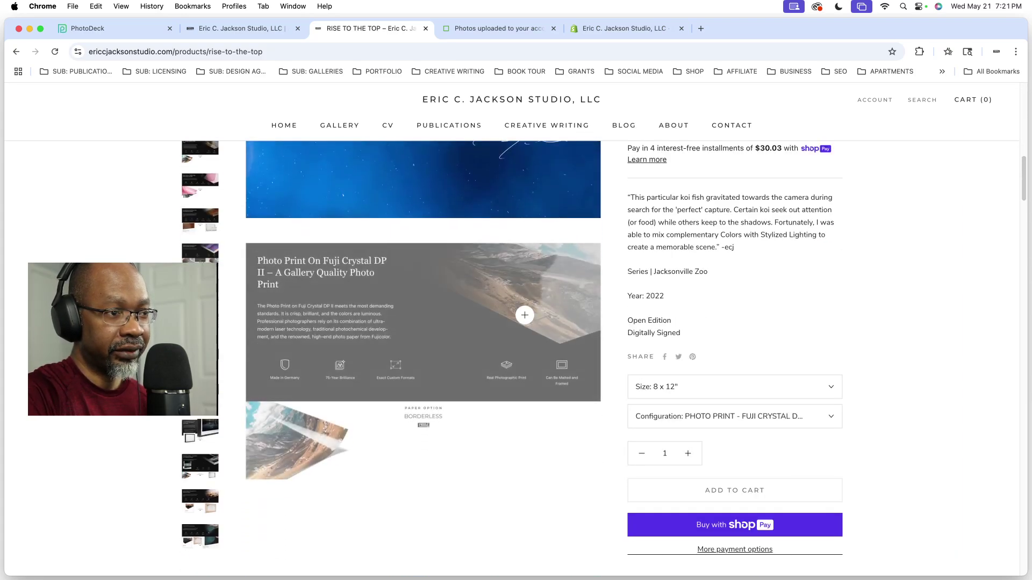
{"action": "scroll", "coordinate": [525, 315], "scroll_direction": "down", "scroll_amount": 10}
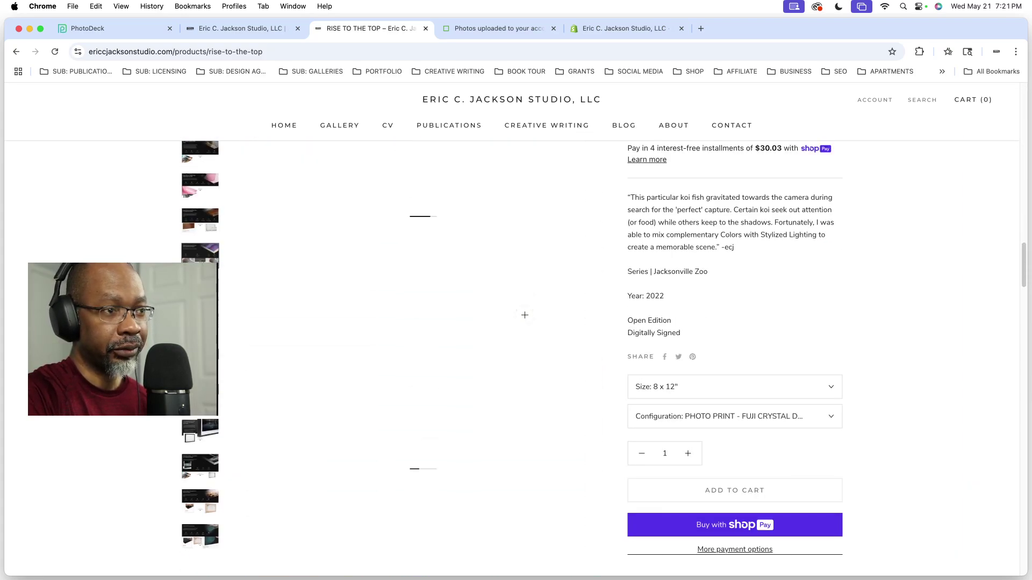
{"action": "scroll", "coordinate": [524, 315], "scroll_direction": "down", "scroll_amount": 10}
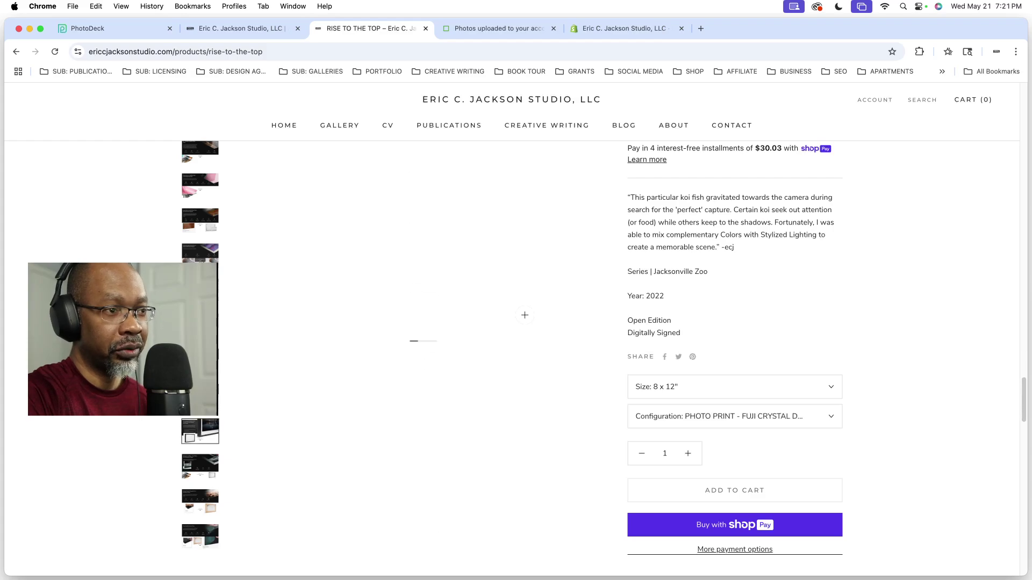
{"action": "scroll", "coordinate": [524, 315], "scroll_direction": "down", "scroll_amount": 15}
{"action": "scroll", "coordinate": [524, 315], "scroll_direction": "up", "scroll_amount": 10}
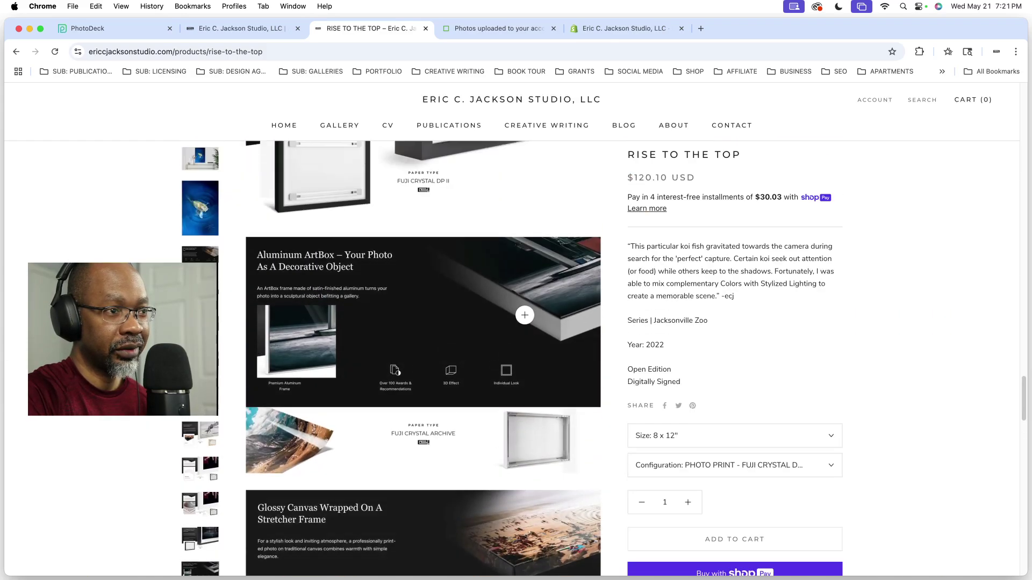
{"action": "scroll", "coordinate": [525, 315], "scroll_direction": "down", "scroll_amount": 15}
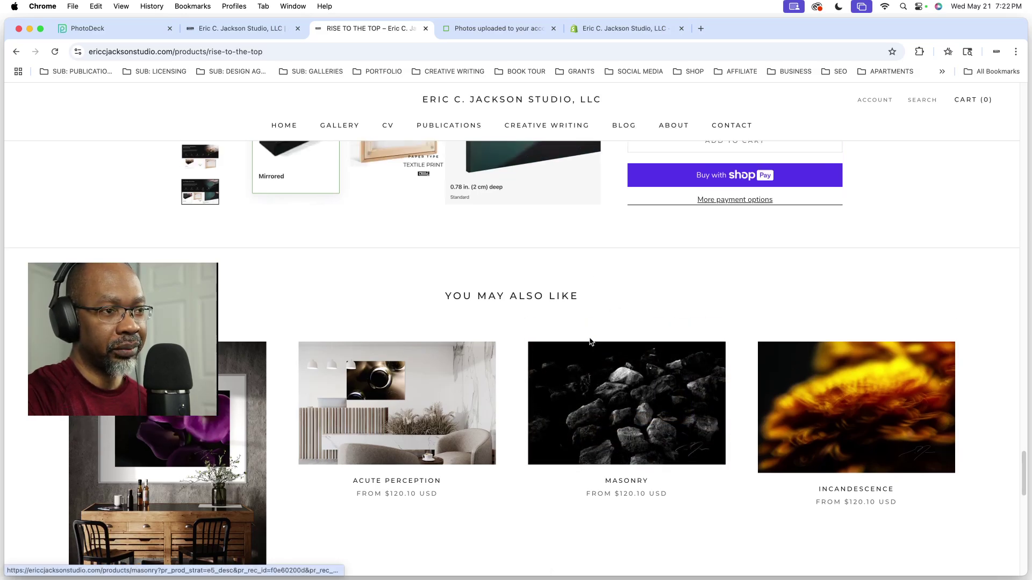
{"action": "scroll", "coordinate": [598, 344], "scroll_direction": "up", "scroll_amount": 8}
{"action": "scroll", "coordinate": [597, 344], "scroll_direction": "up", "scroll_amount": 10}
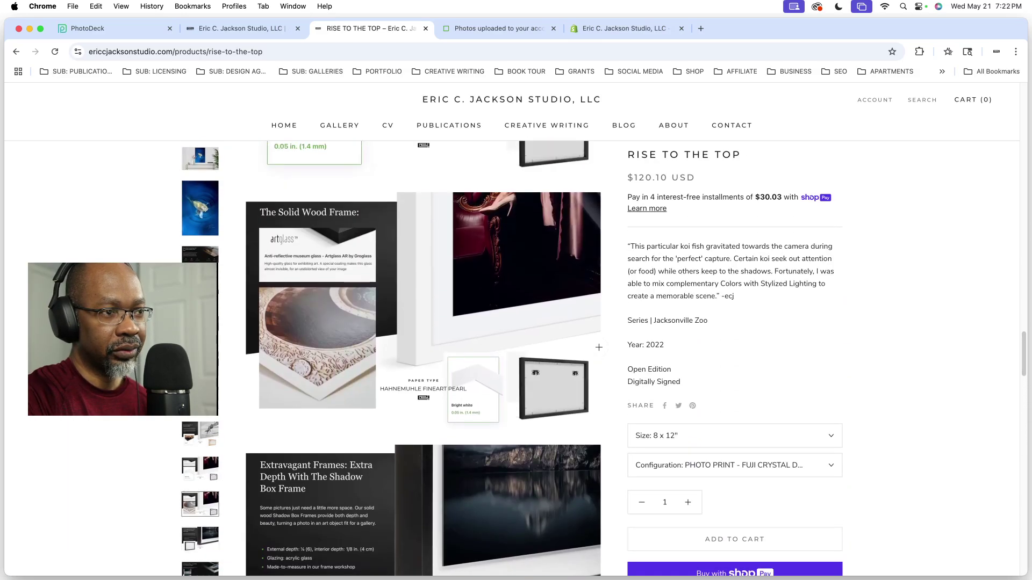
{"action": "scroll", "coordinate": [589, 341], "scroll_direction": "up", "scroll_amount": 10}
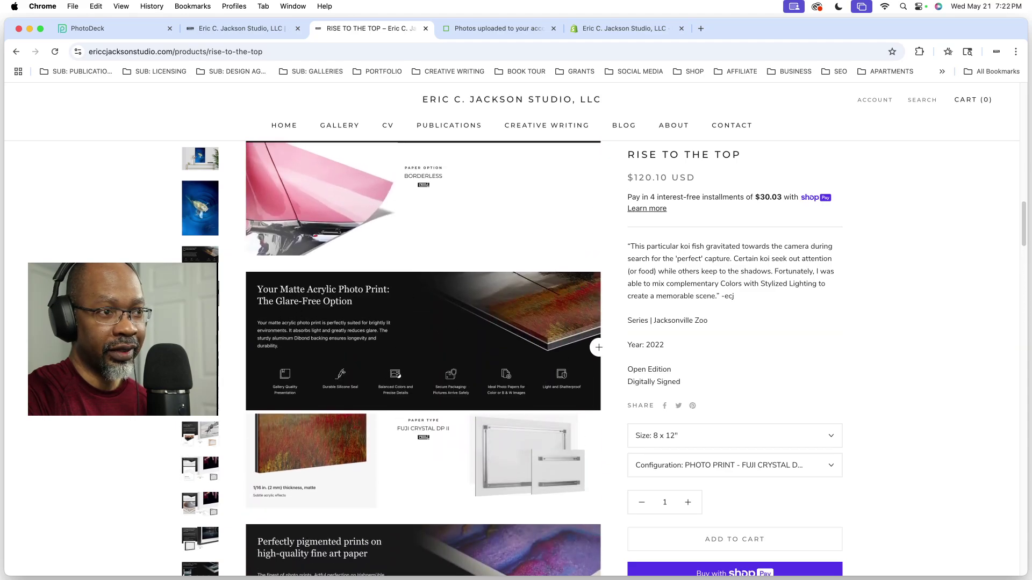
{"action": "scroll", "coordinate": [564, 392], "scroll_direction": "down", "scroll_amount": 10}
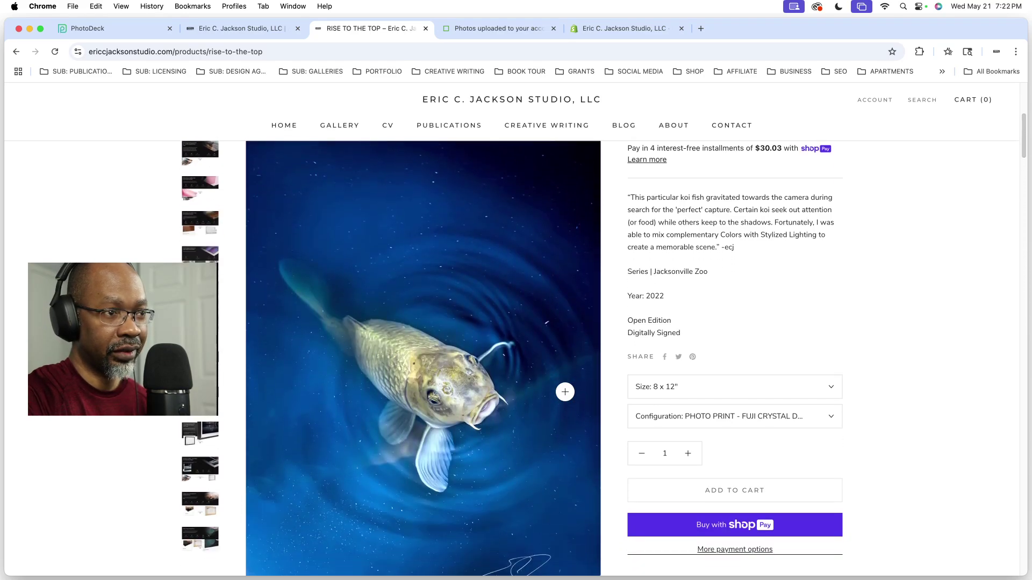
{"action": "scroll", "coordinate": [565, 391], "scroll_direction": "down", "scroll_amount": 15}
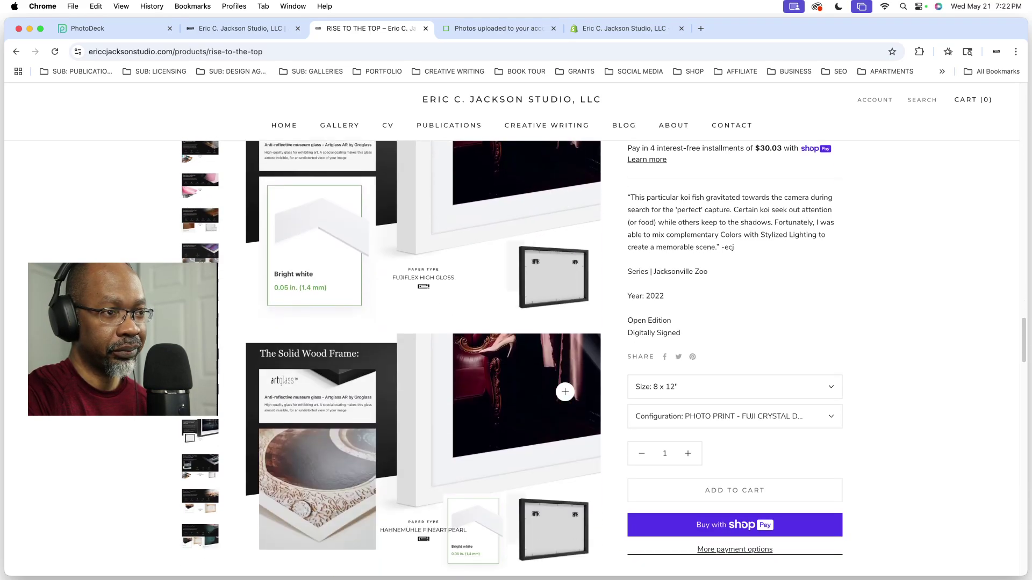
{"action": "scroll", "coordinate": [564, 392], "scroll_direction": "down", "scroll_amount": 10}
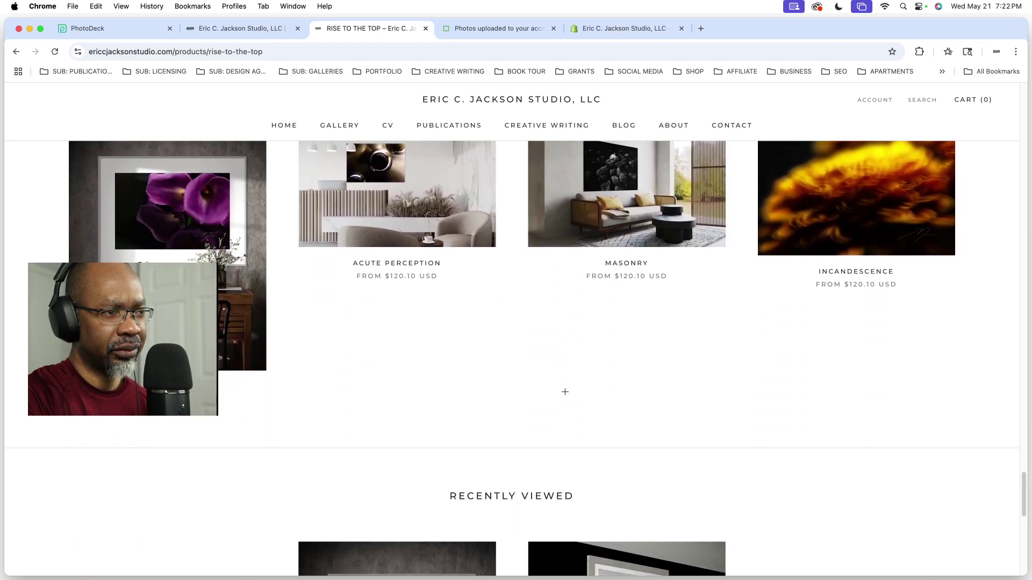
{"action": "scroll", "coordinate": [564, 392], "scroll_direction": "up", "scroll_amount": 12}
{"action": "scroll", "coordinate": [565, 392], "scroll_direction": "up", "scroll_amount": 12}
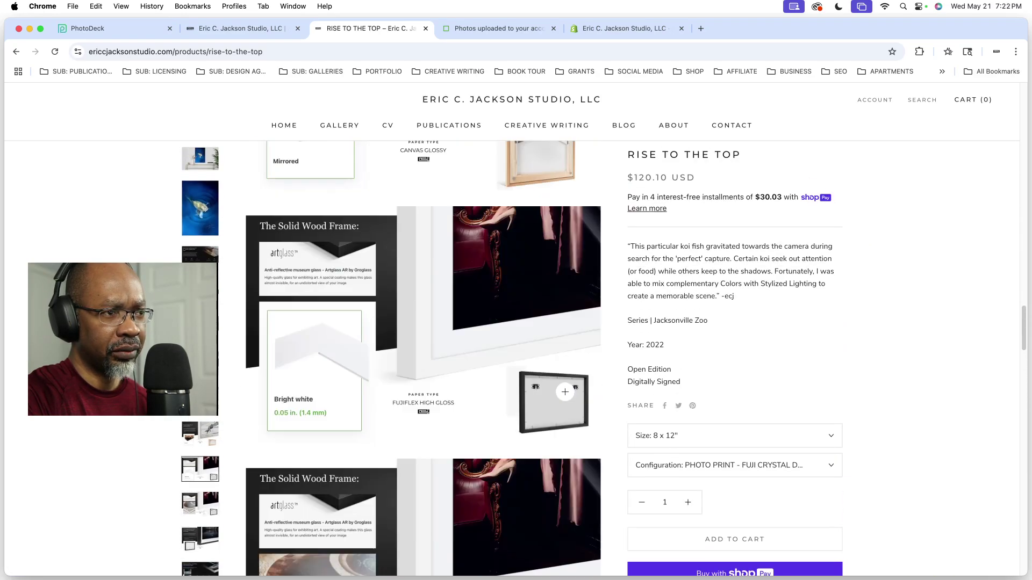
{"action": "scroll", "coordinate": [565, 392], "scroll_direction": "up", "scroll_amount": 6}
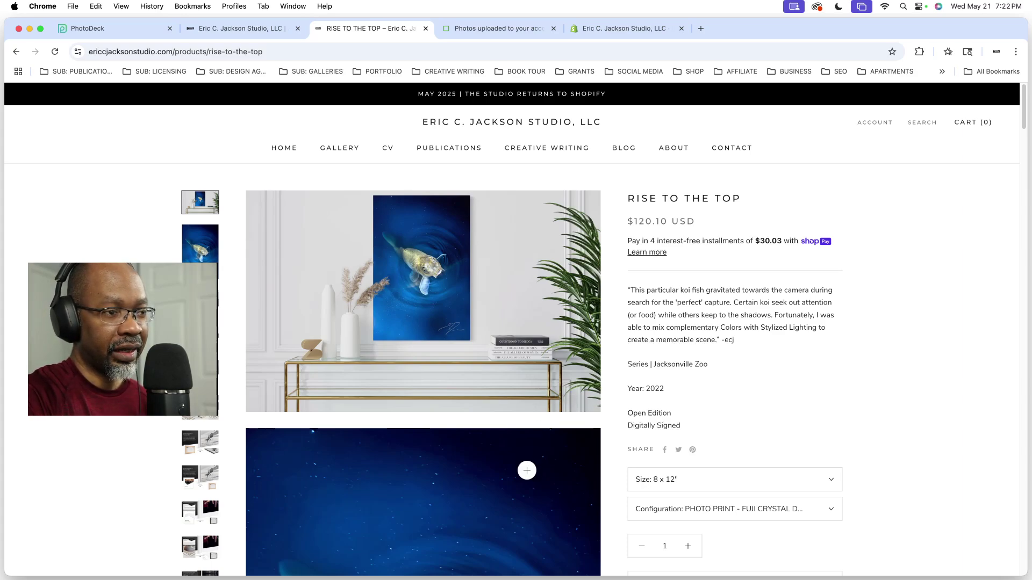
{"action": "scroll", "coordinate": [527, 471], "scroll_direction": "down", "scroll_amount": 4}
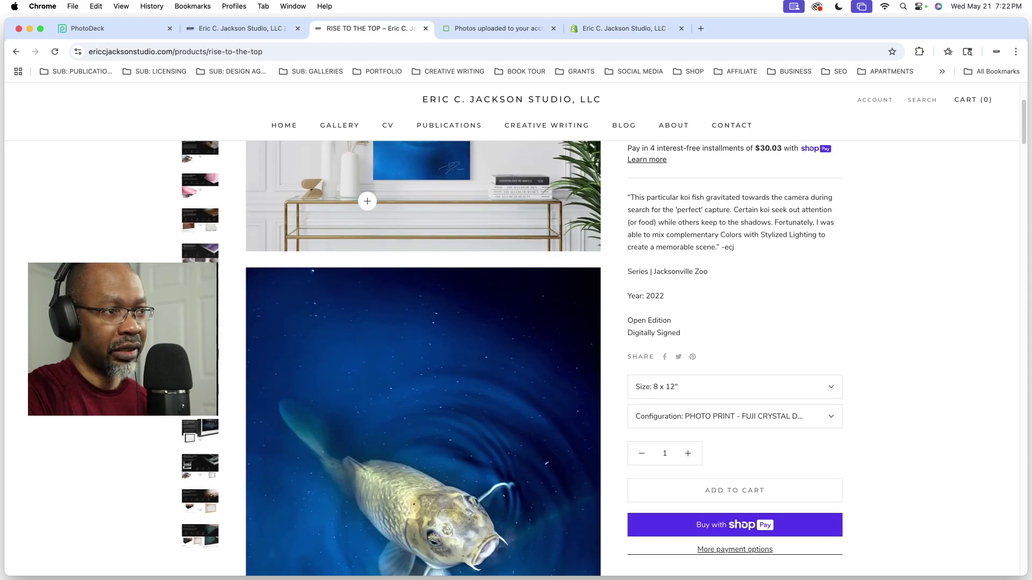
Step: View the product images enlarged, from the room mockup through the Fujiflex High Gloss print option, and close the viewer
{"action": "scroll", "coordinate": [365, 204], "scroll_direction": "up", "scroll_amount": 3}
{"action": "left_click", "coordinate": [390, 240]}
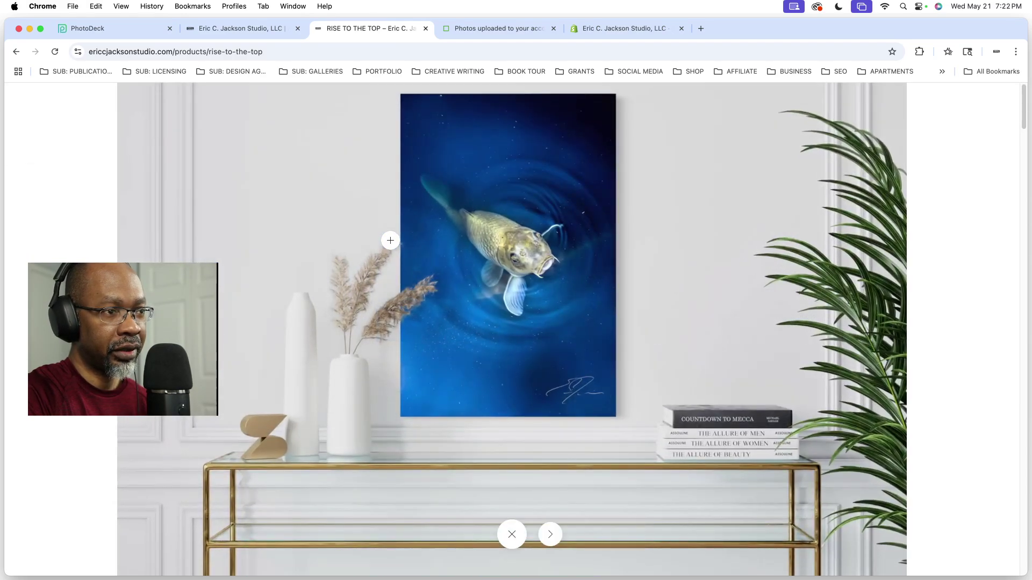
{"action": "left_click", "coordinate": [551, 534]}
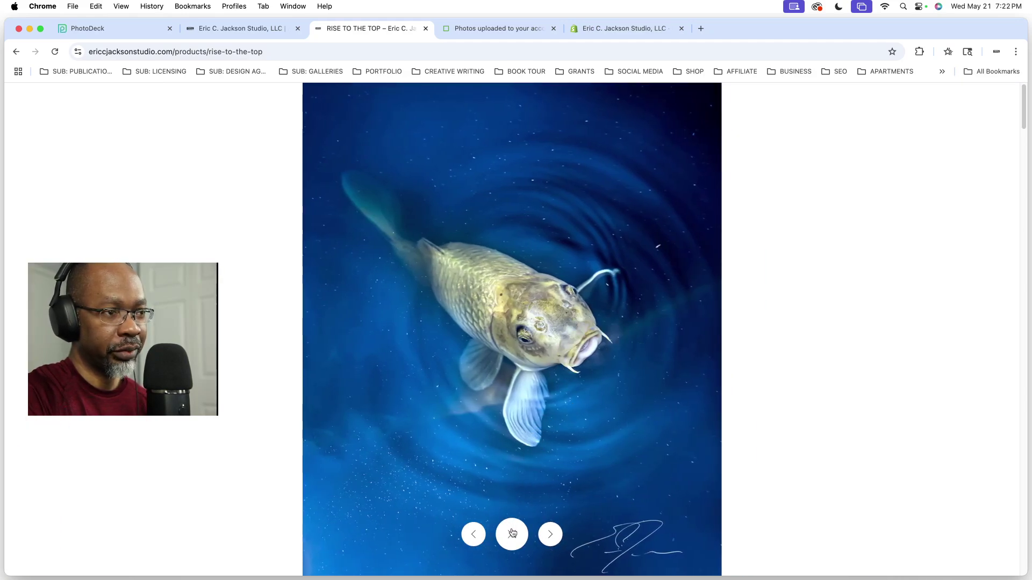
{"action": "left_click", "coordinate": [551, 534]}
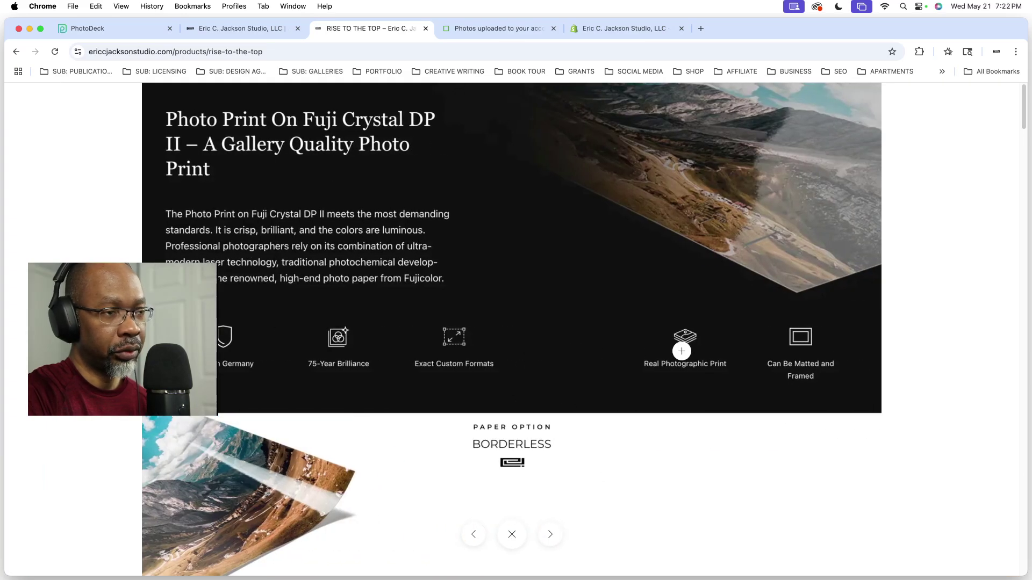
{"action": "left_click", "coordinate": [551, 534]}
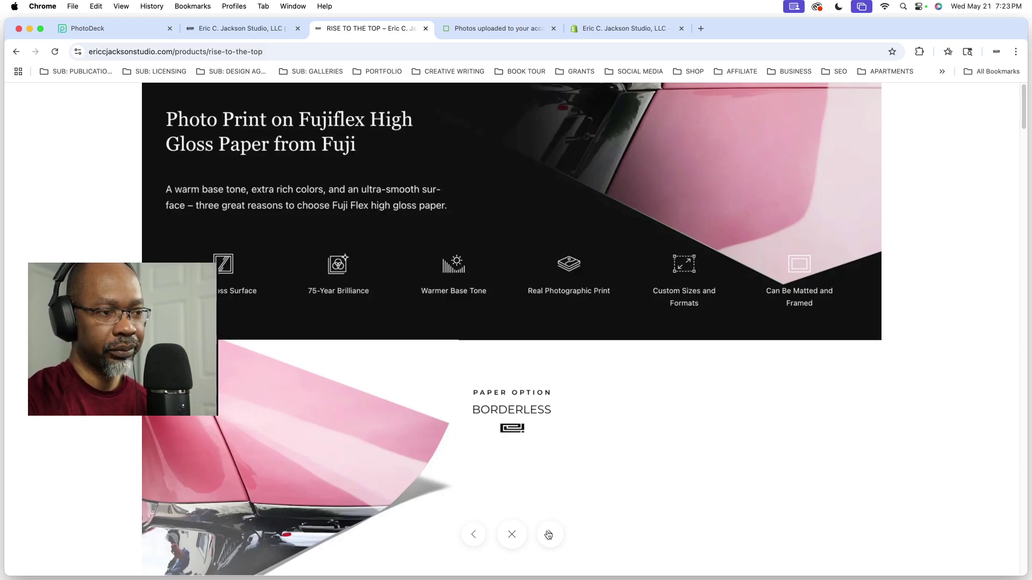
{"action": "left_click", "coordinate": [512, 535]}
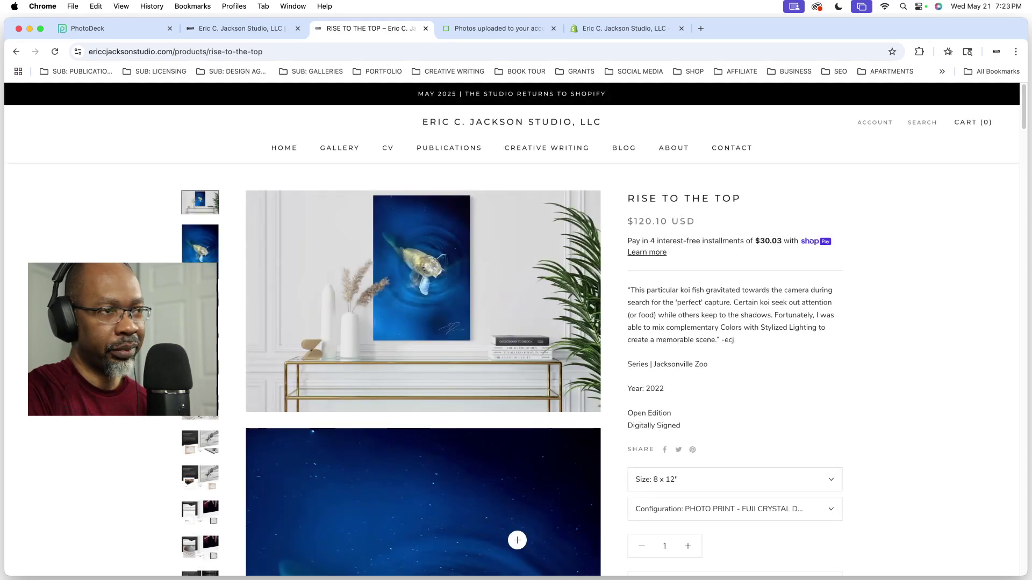
Step: Switch to the Shopify admin and open the store's list of uploaded content files
{"action": "left_click", "coordinate": [611, 30]}
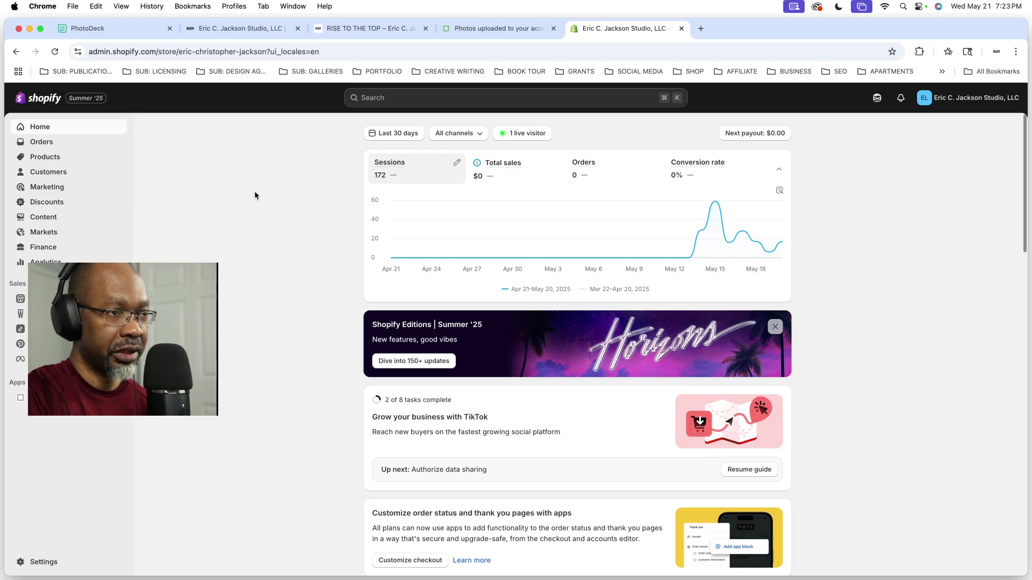
{"action": "left_click", "coordinate": [54, 216]}
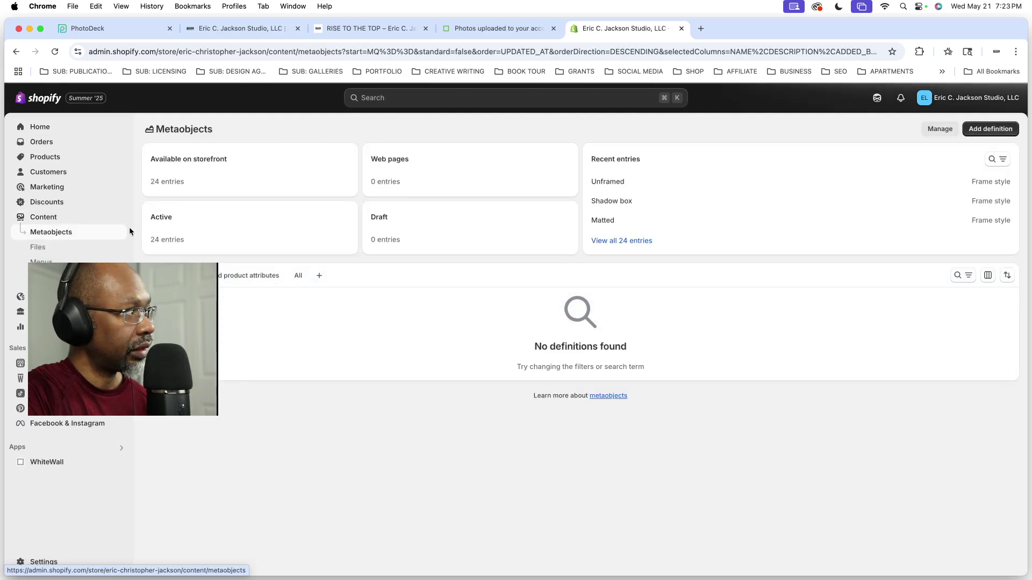
{"action": "left_click", "coordinate": [43, 247]}
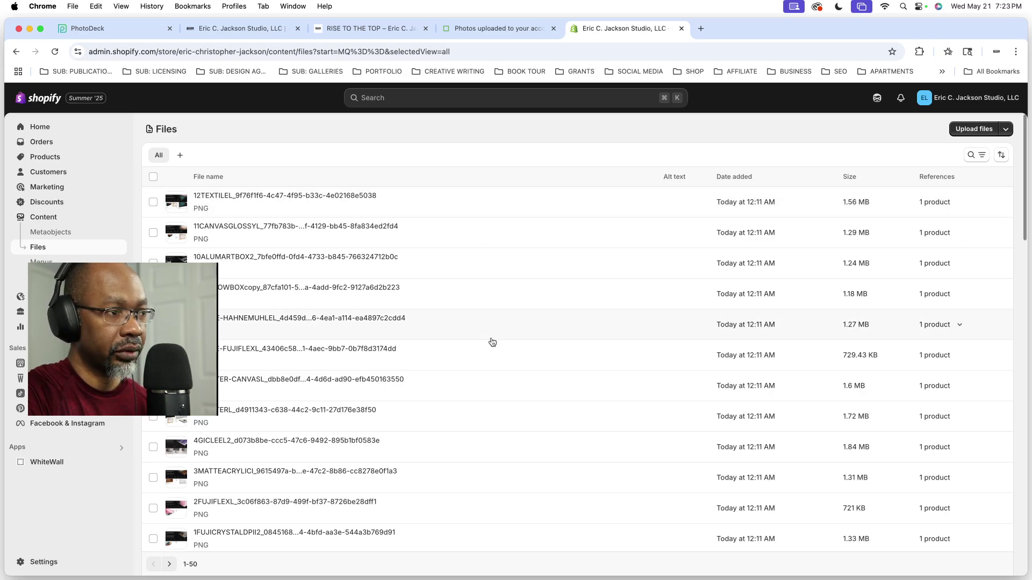
Step: Preview the mockup image e1be23e1-80d4-4afd-92a5-b302829b7c6c from the file list and return to the list
{"action": "scroll", "coordinate": [491, 340], "scroll_direction": "down", "scroll_amount": 6}
{"action": "scroll", "coordinate": [490, 341], "scroll_direction": "down", "scroll_amount": 3}
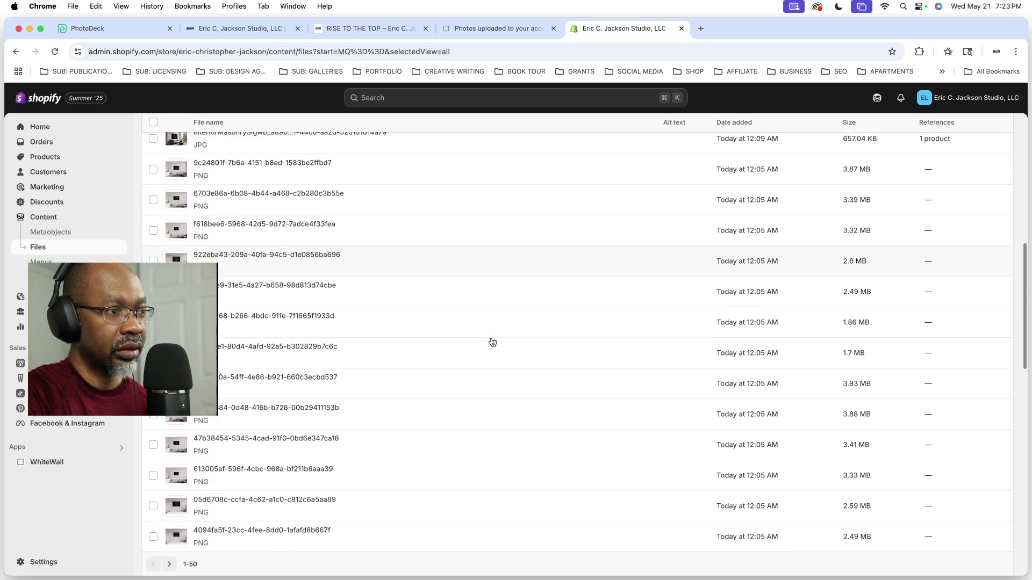
{"action": "left_click", "coordinate": [491, 341]}
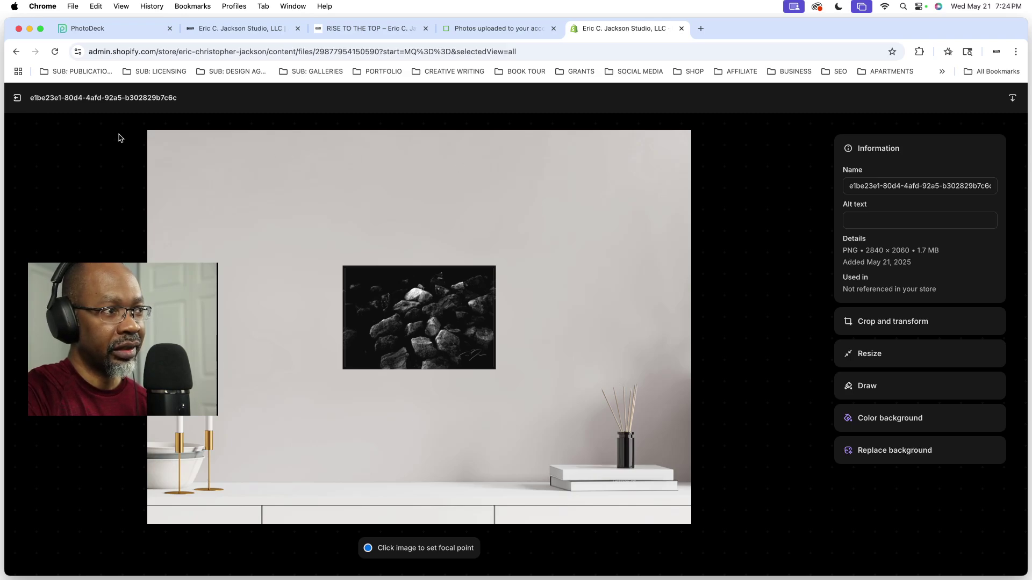
{"action": "left_click", "coordinate": [12, 98]}
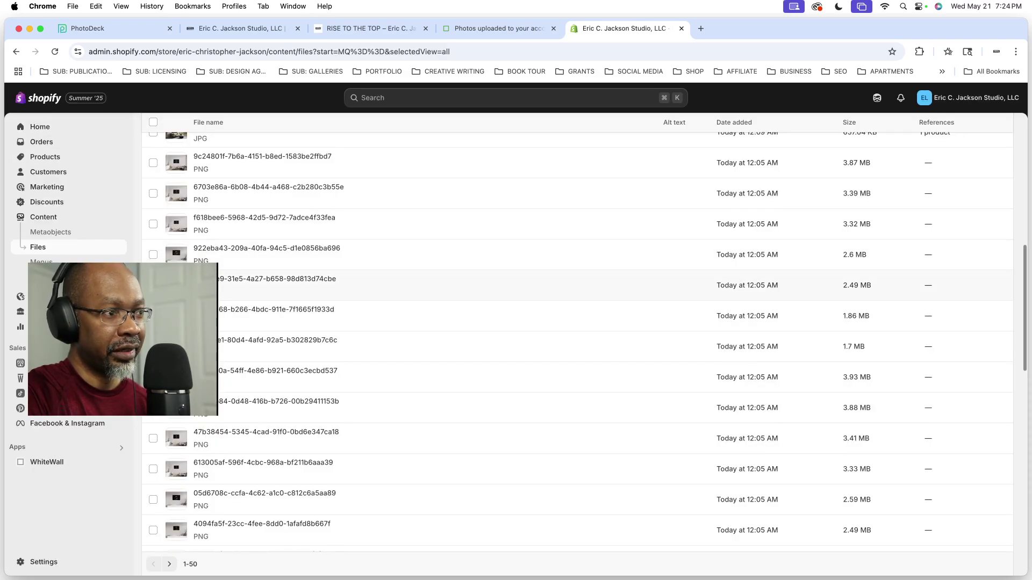
Step: Preview the mockup image 20b3b5f4-4062-4708-bb90-9accafcf5700 further down the file list and return to the list
{"action": "scroll", "coordinate": [248, 359], "scroll_direction": "down", "scroll_amount": 1}
{"action": "scroll", "coordinate": [249, 361], "scroll_direction": "down", "scroll_amount": 1}
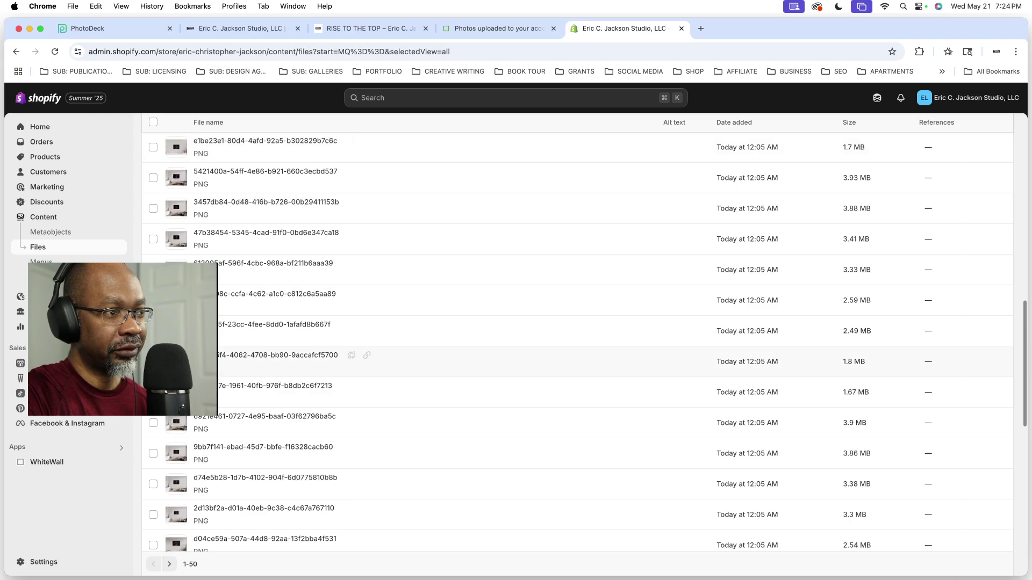
{"action": "left_click", "coordinate": [248, 358]}
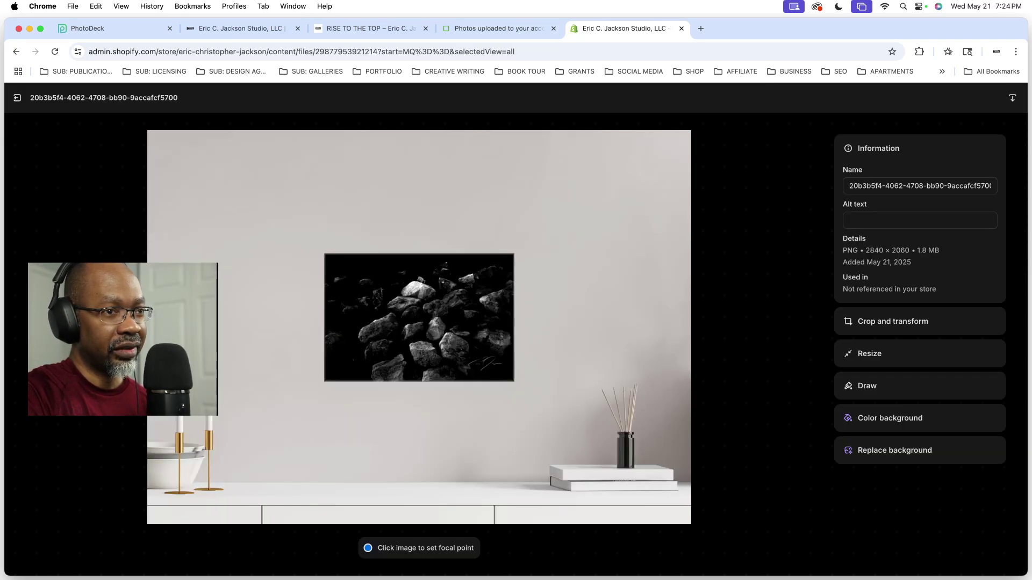
{"action": "left_click", "coordinate": [17, 98]}
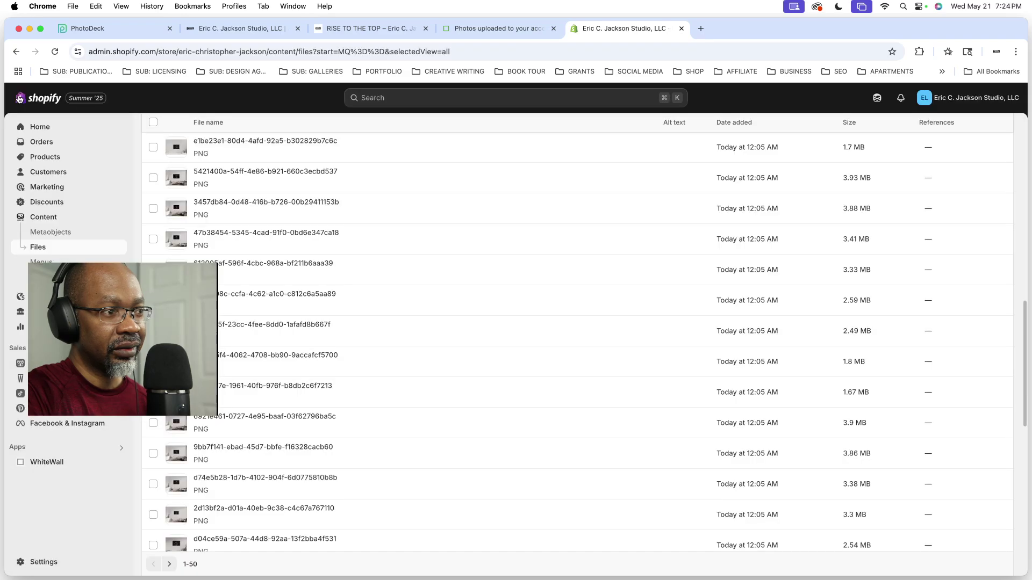
Step: Open the preview of the framed living-room mockup 0c99cf0d-2306-42cc-9154-b754bacf679c from the file list
{"action": "scroll", "coordinate": [305, 350], "scroll_direction": "down", "scroll_amount": 8}
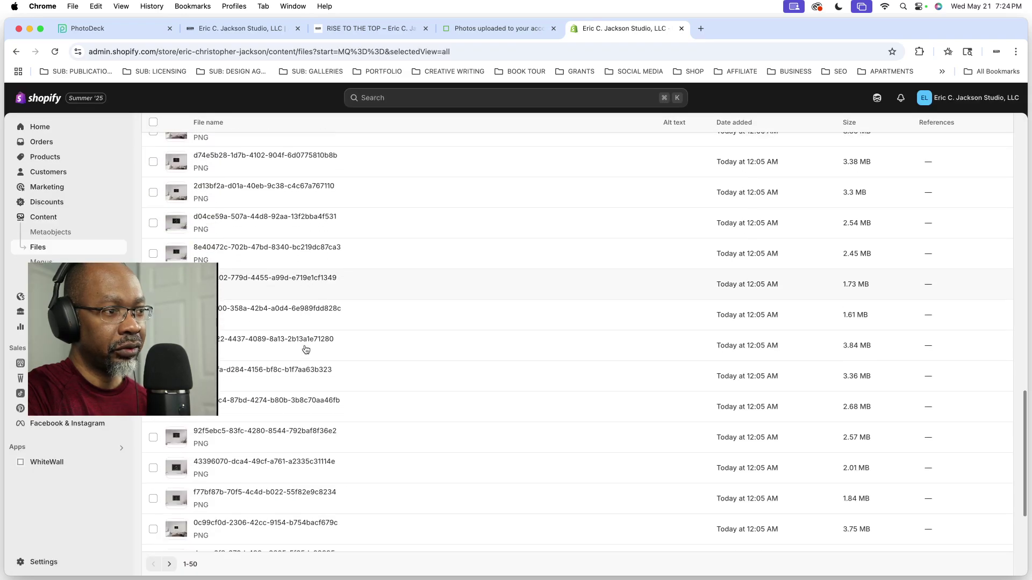
{"action": "scroll", "coordinate": [306, 350], "scroll_direction": "down", "scroll_amount": 1}
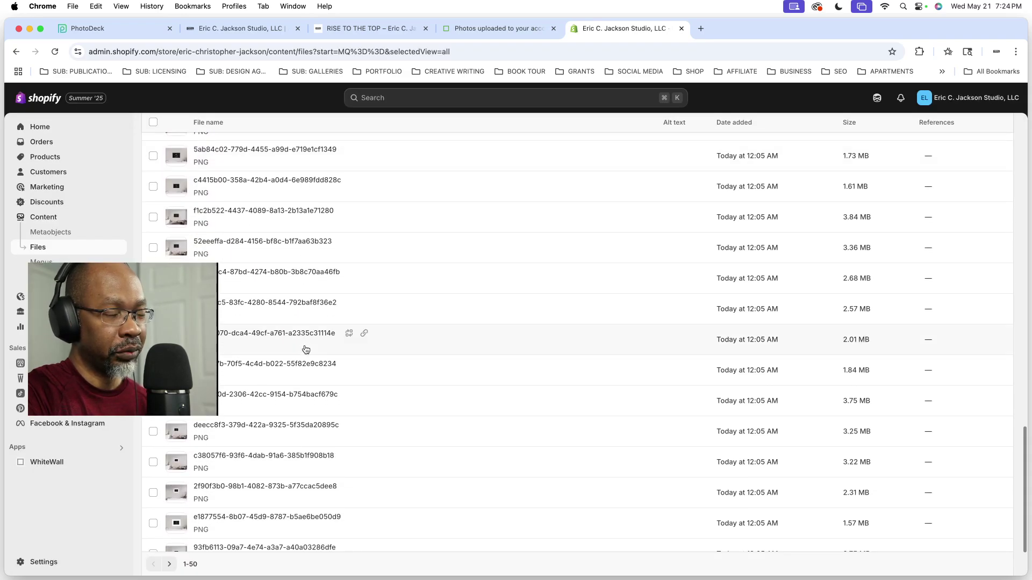
{"action": "left_click", "coordinate": [306, 400]}
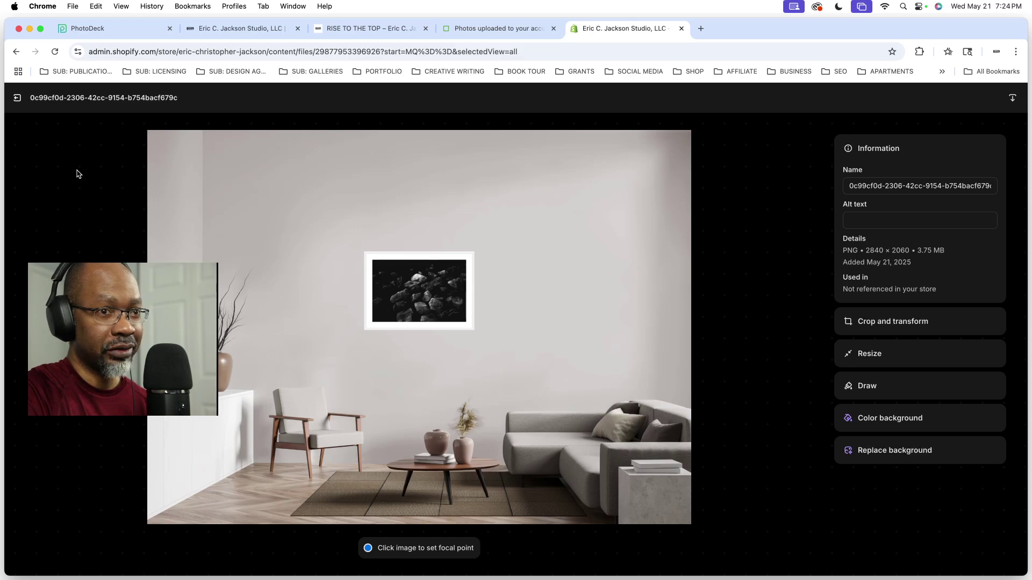
Step: Leave the open preview, preview the mockup image e1877554-8b07-45d9-8787-b5ae6be050d9 near the end of the file list, and return to the list
{"action": "left_click", "coordinate": [20, 98]}
{"action": "scroll", "coordinate": [301, 316], "scroll_direction": "down", "scroll_amount": 3}
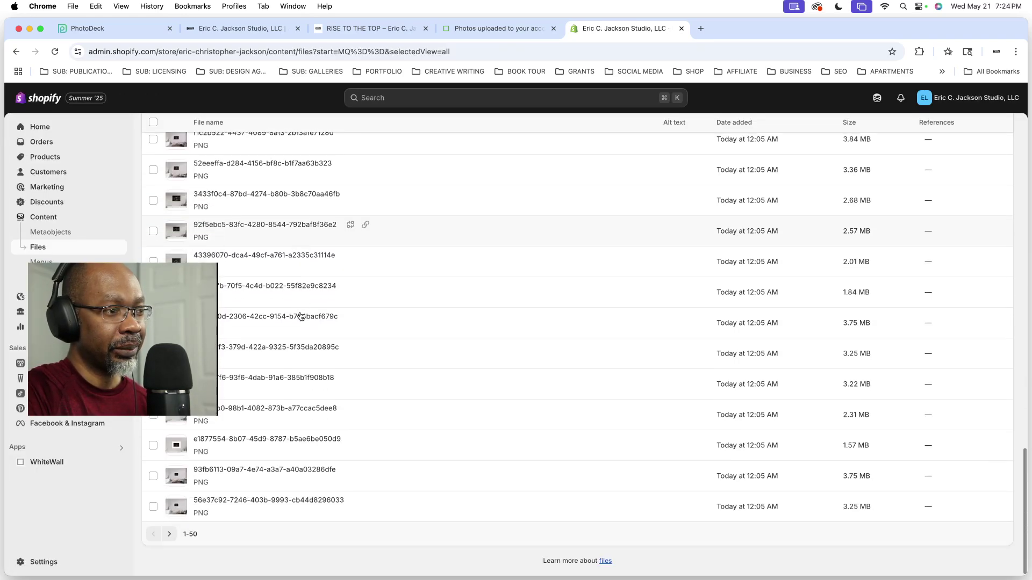
{"action": "left_click", "coordinate": [182, 444]}
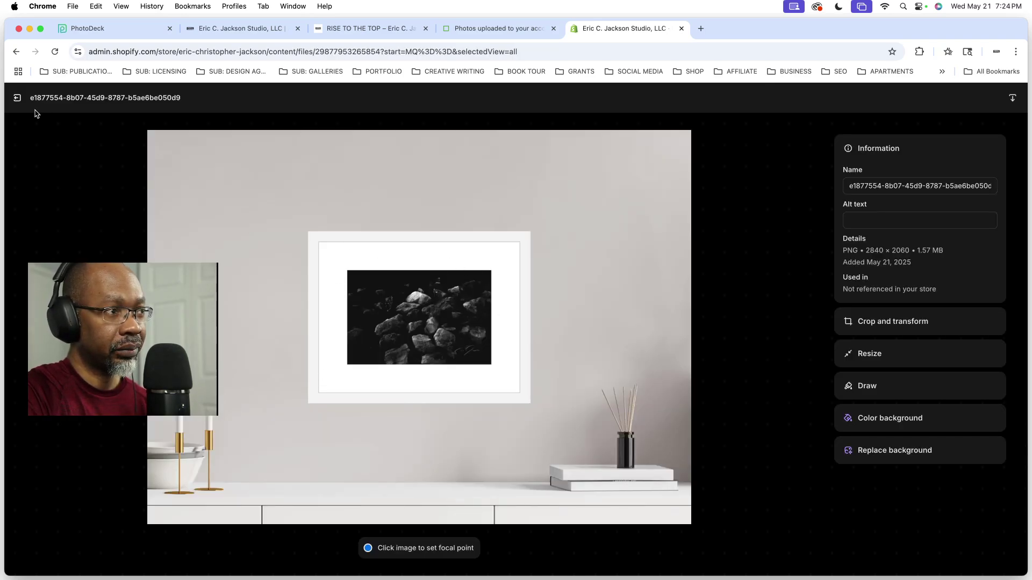
{"action": "left_click", "coordinate": [19, 98]}
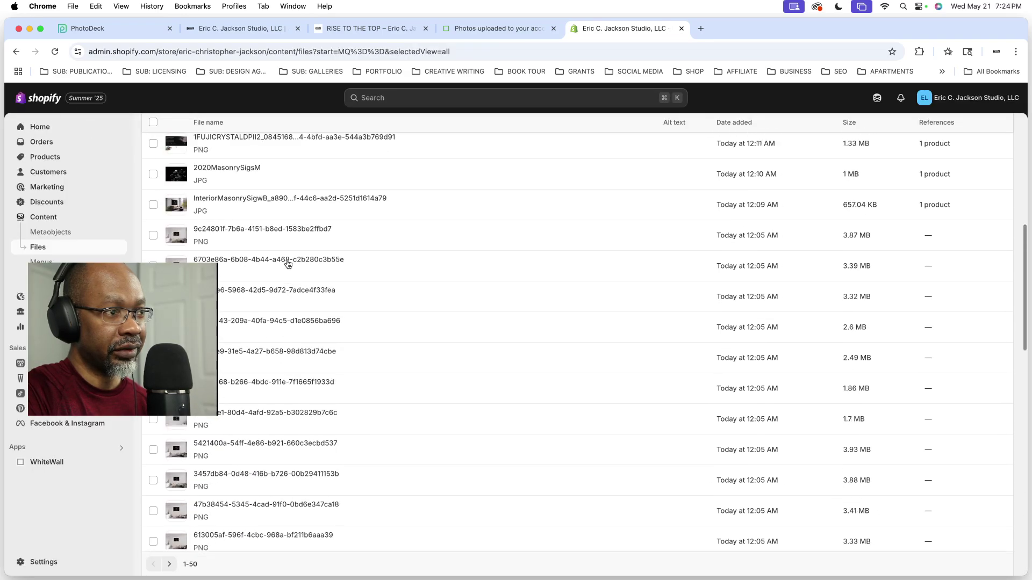
Step: Go to files 51-100 of the file list and look through the mockup images and their product references
{"action": "scroll", "coordinate": [288, 263], "scroll_direction": "up", "scroll_amount": 10}
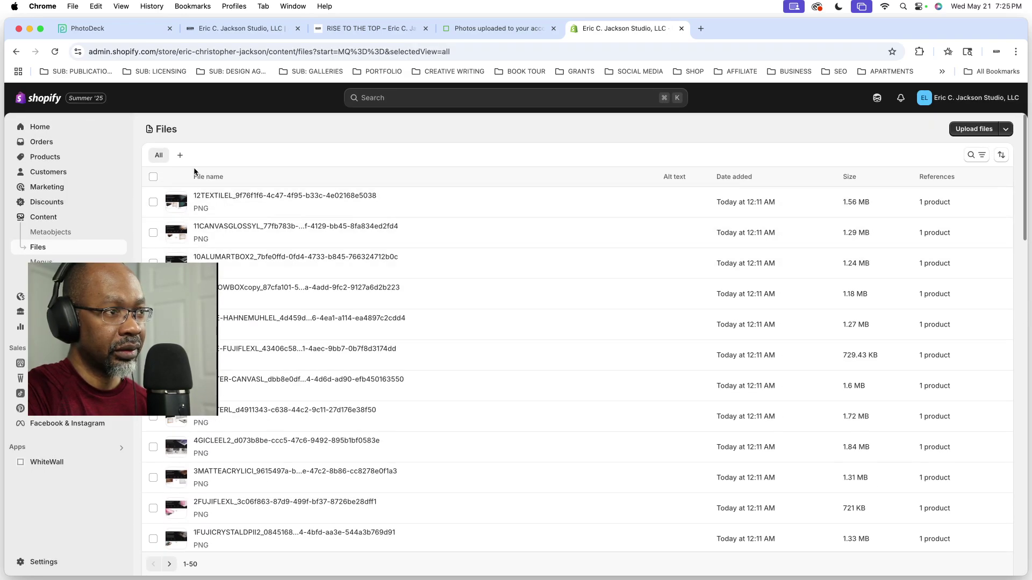
{"action": "scroll", "coordinate": [292, 235], "scroll_direction": "down", "scroll_amount": 20}
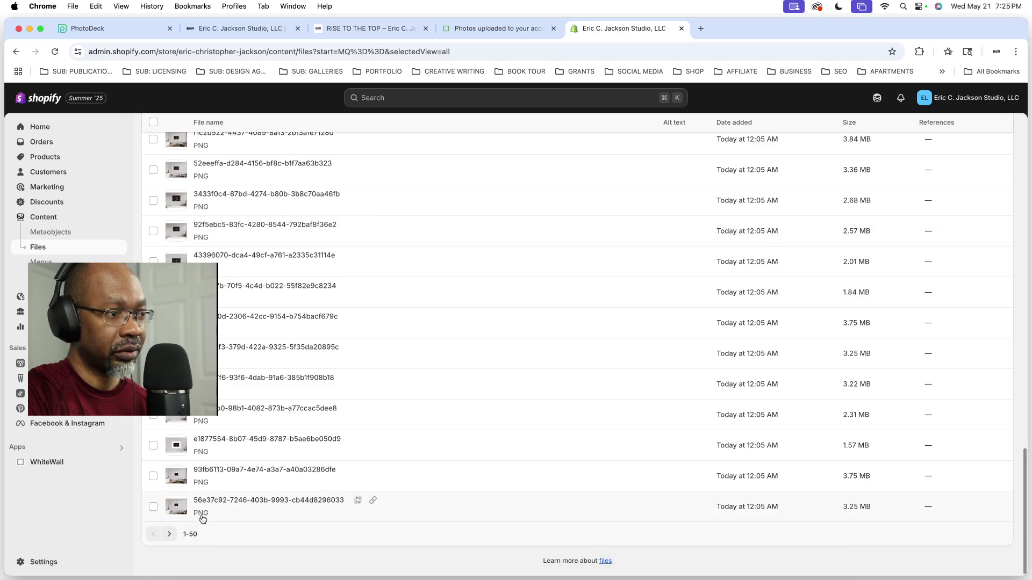
{"action": "left_click", "coordinate": [170, 534]}
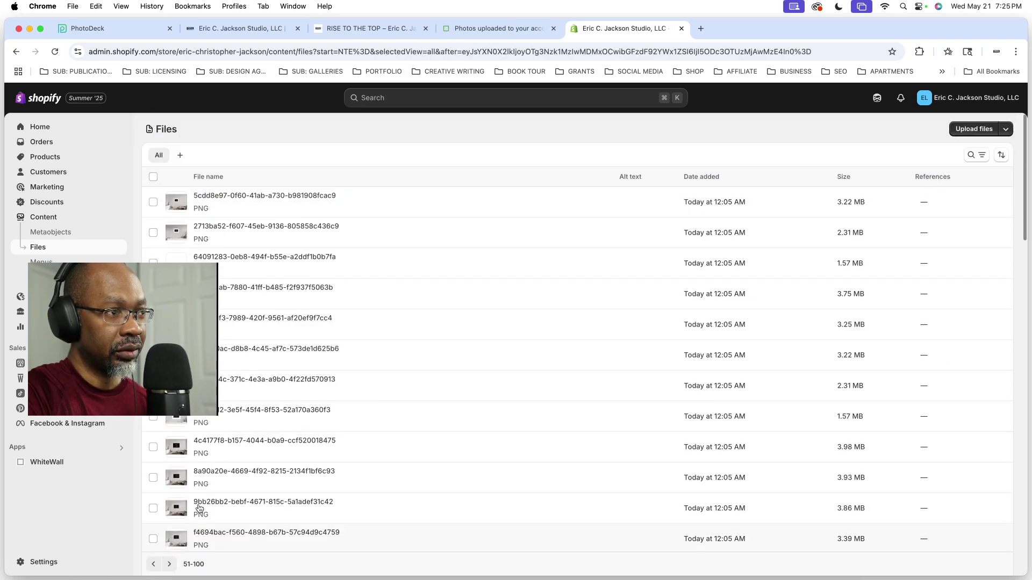
{"action": "scroll", "coordinate": [351, 428], "scroll_direction": "down", "scroll_amount": 10}
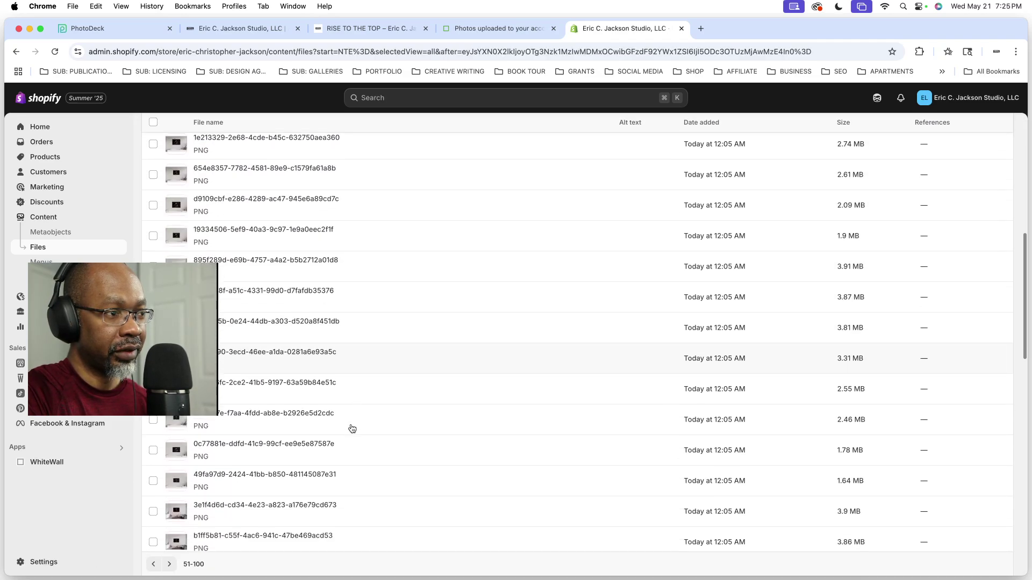
{"action": "scroll", "coordinate": [352, 429], "scroll_direction": "down", "scroll_amount": 10}
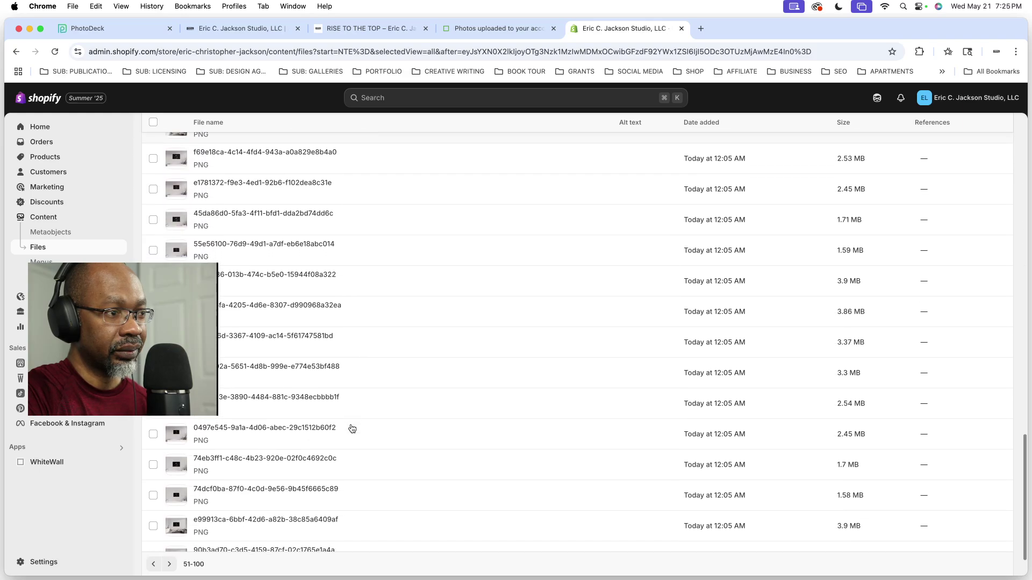
{"action": "scroll", "coordinate": [352, 428], "scroll_direction": "down", "scroll_amount": 1}
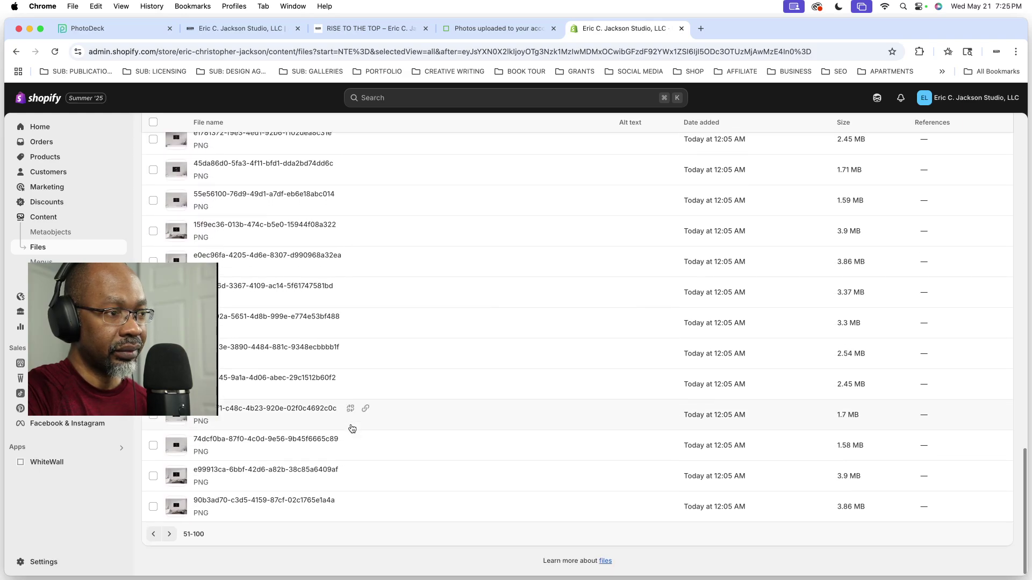
{"action": "scroll", "coordinate": [352, 428], "scroll_direction": "up", "scroll_amount": 15}
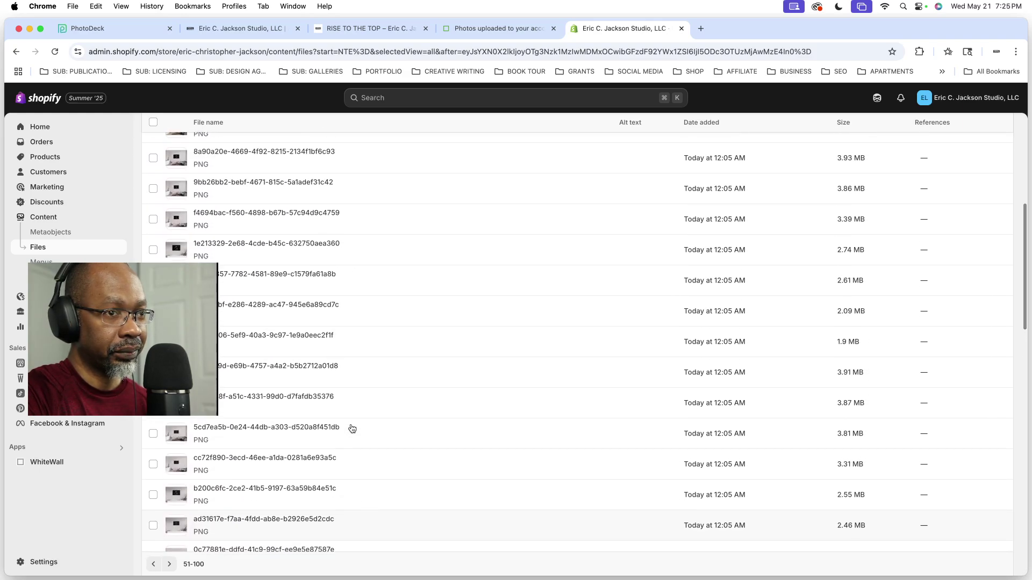
{"action": "scroll", "coordinate": [352, 428], "scroll_direction": "up", "scroll_amount": 6}
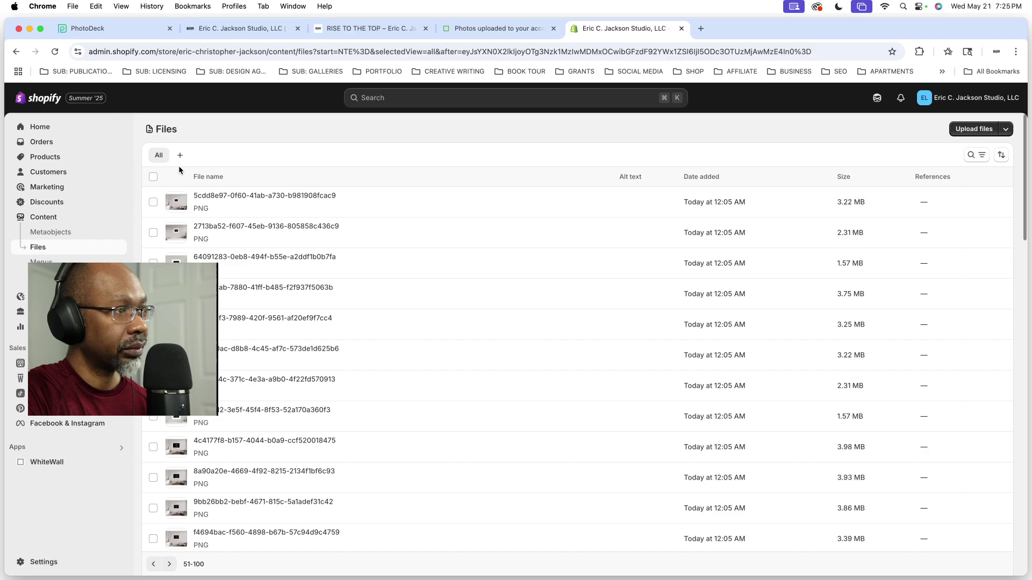
Step: Select all 50 files on the 51-100 page of the file list and delete them
{"action": "left_click", "coordinate": [154, 177]}
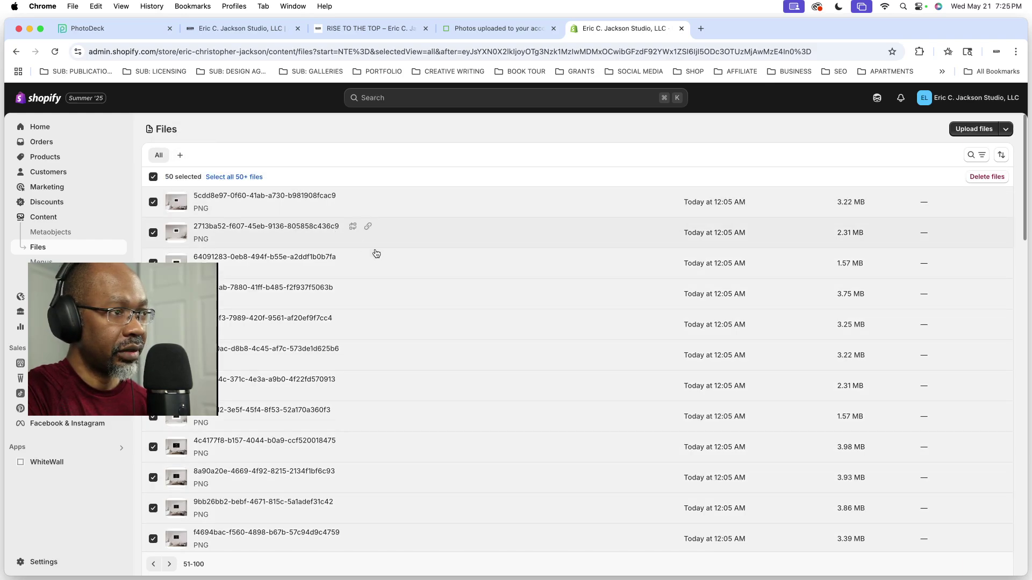
{"action": "scroll", "coordinate": [427, 297], "scroll_direction": "down", "scroll_amount": 20}
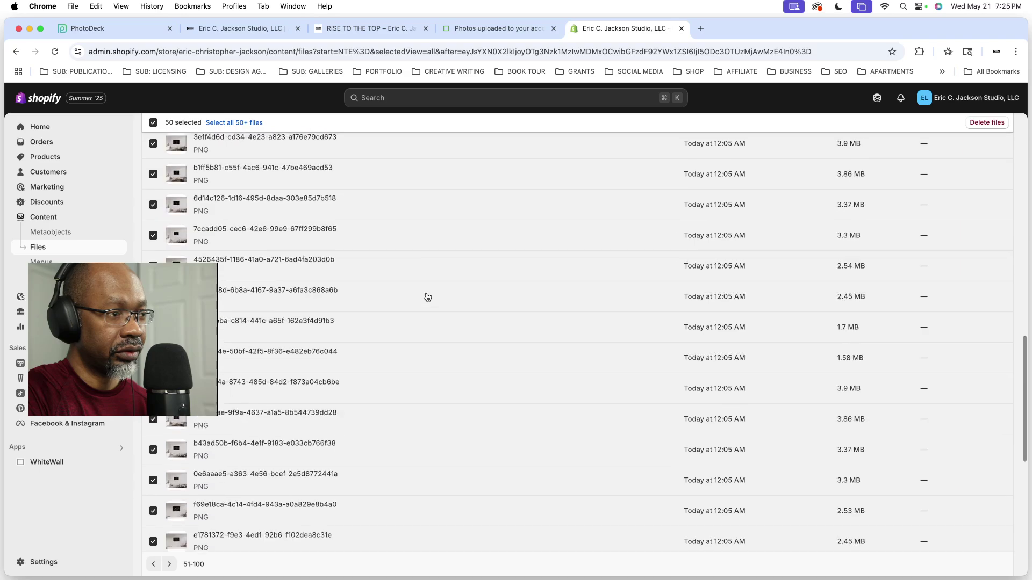
{"action": "scroll", "coordinate": [427, 297], "scroll_direction": "down", "scroll_amount": 2}
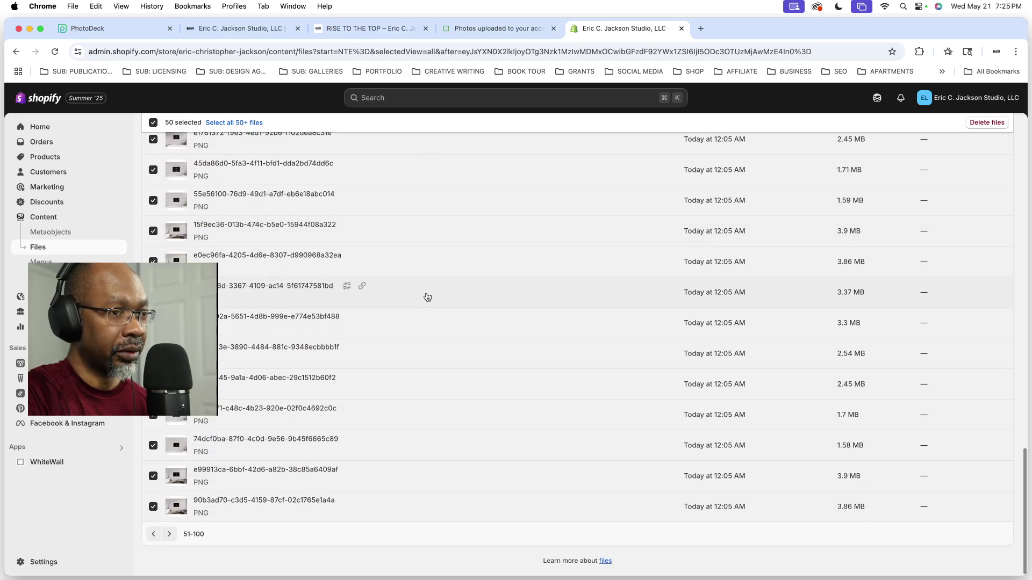
{"action": "scroll", "coordinate": [427, 297], "scroll_direction": "up", "scroll_amount": 15}
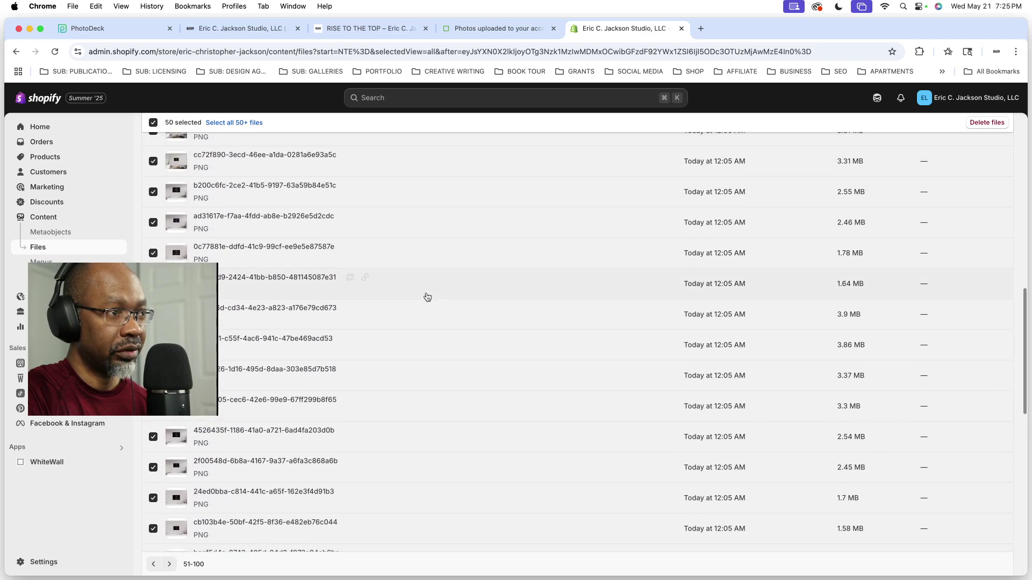
{"action": "scroll", "coordinate": [427, 297], "scroll_direction": "up", "scroll_amount": 2}
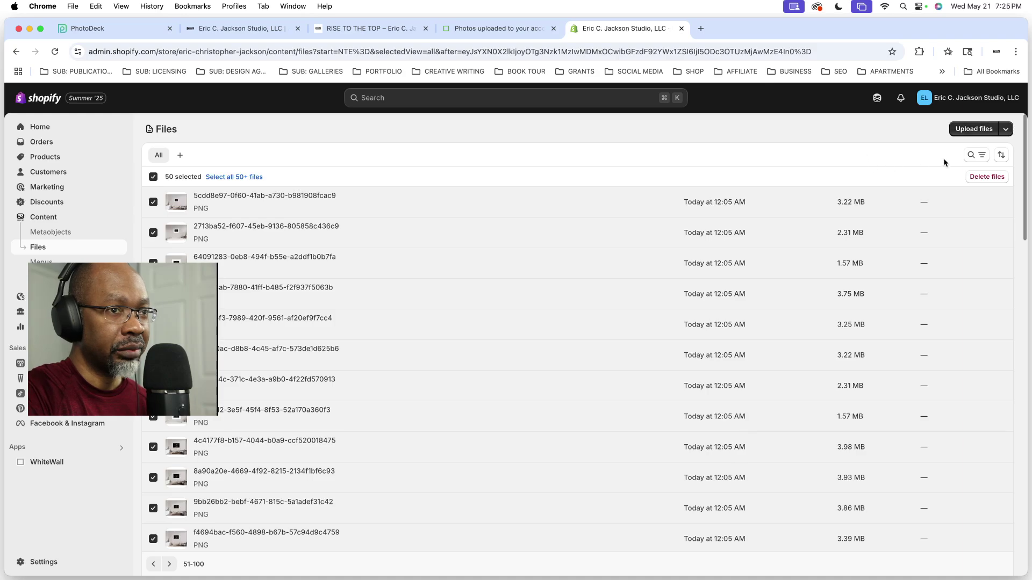
{"action": "left_click", "coordinate": [990, 178]}
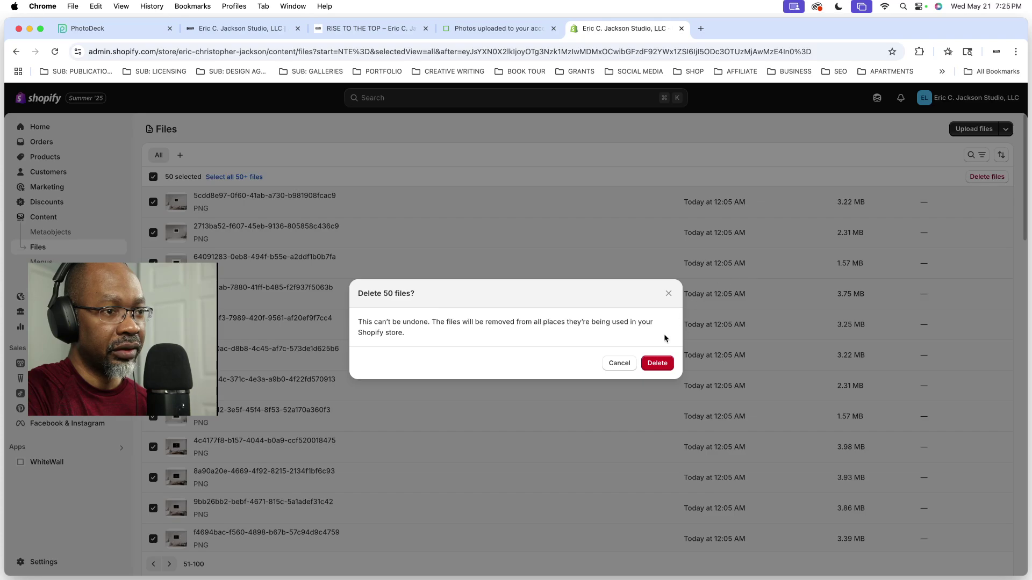
{"action": "left_click", "coordinate": [656, 364]}
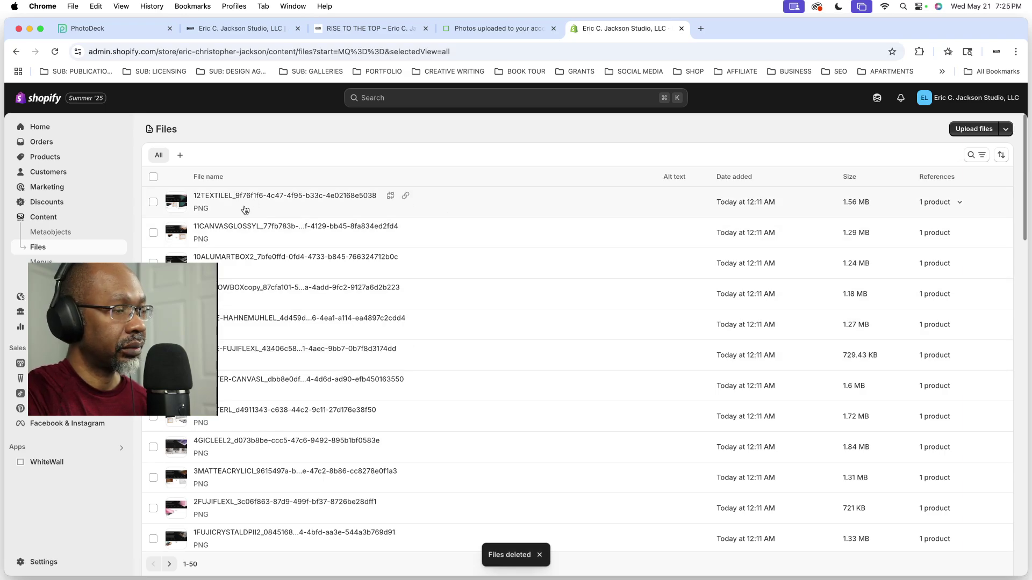
Step: Open the MASONRY product referenced by the 12TEXTILEL file to inspect its media, and close the product page
{"action": "scroll", "coordinate": [244, 209], "scroll_direction": "up", "scroll_amount": 5}
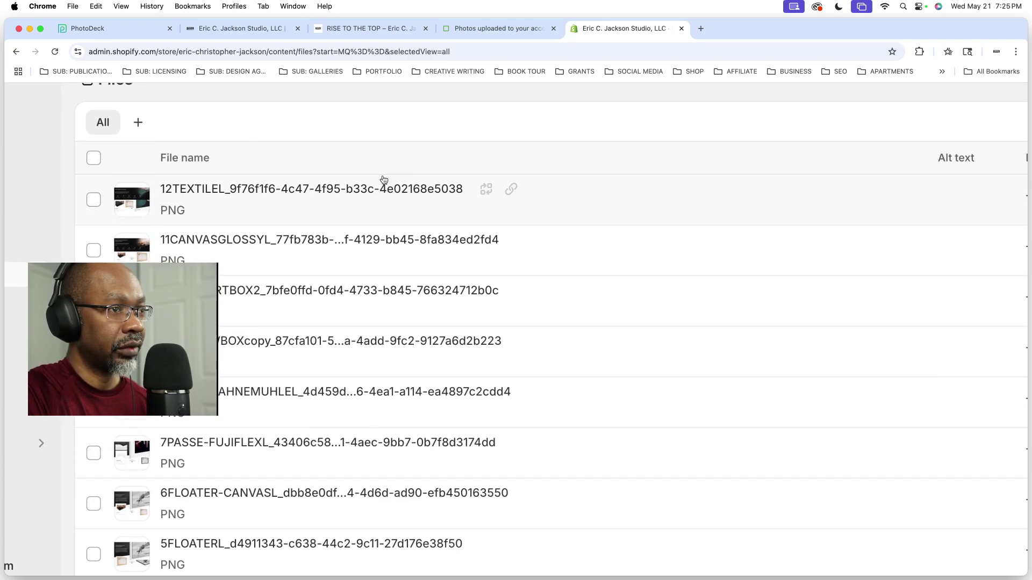
{"action": "scroll", "coordinate": [662, 203], "scroll_direction": "right", "scroll_amount": 10}
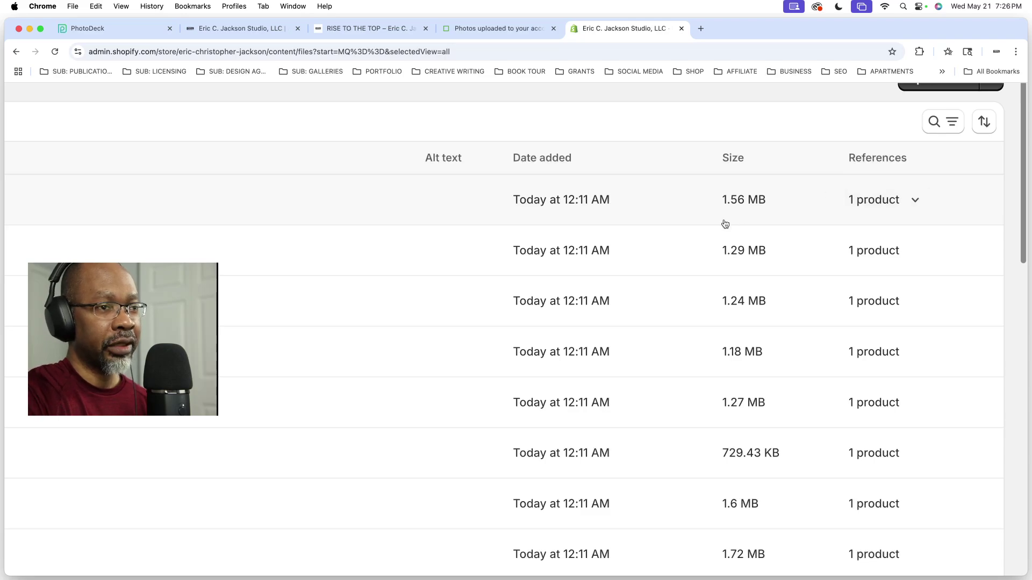
{"action": "left_click", "coordinate": [916, 202]}
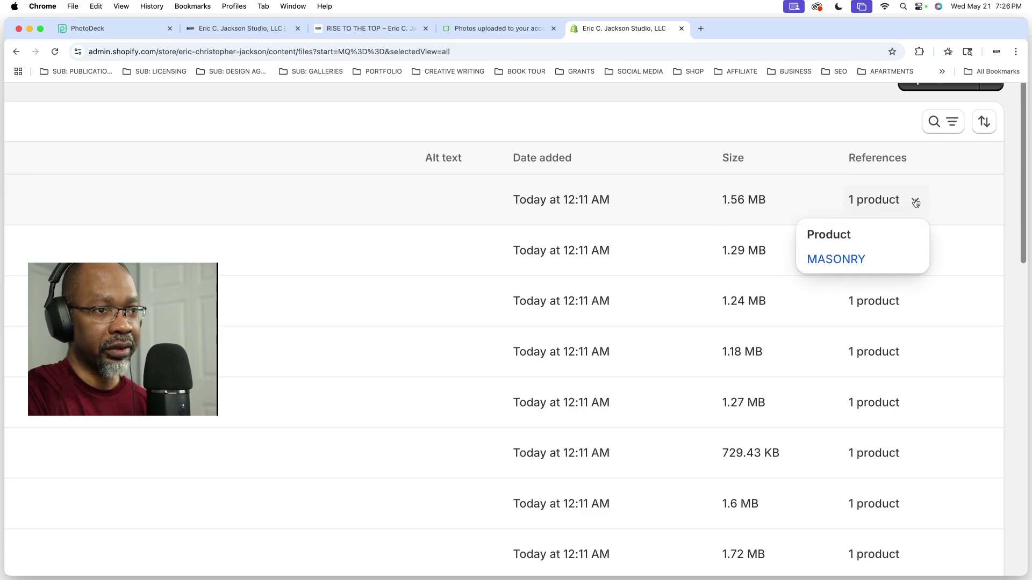
{"action": "left_click", "coordinate": [845, 260]}
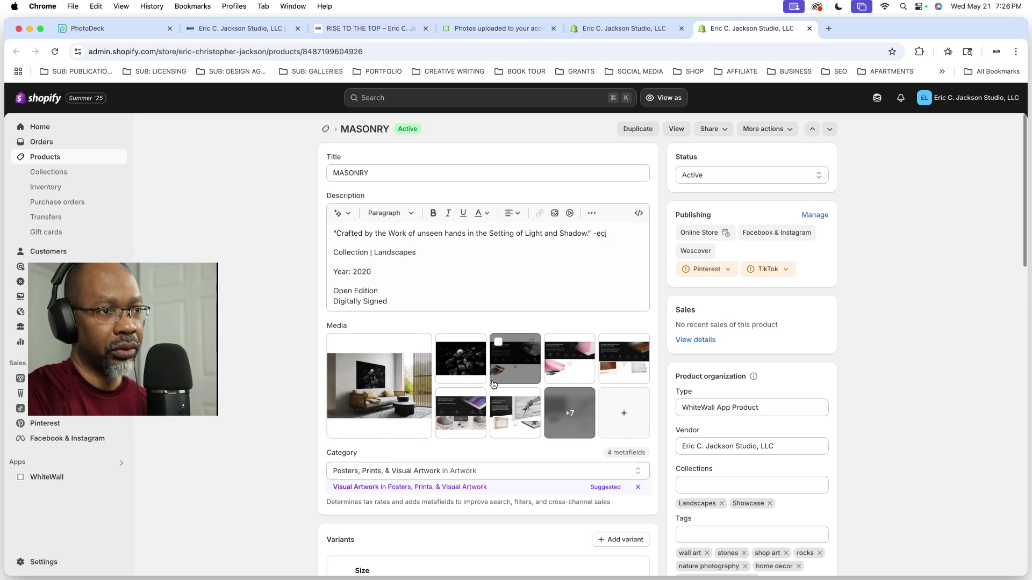
{"action": "left_click", "coordinate": [809, 28]}
Step: Check further down the file list which images have product references and which mockups have none
{"action": "scroll", "coordinate": [742, 369], "scroll_direction": "down", "scroll_amount": 2}
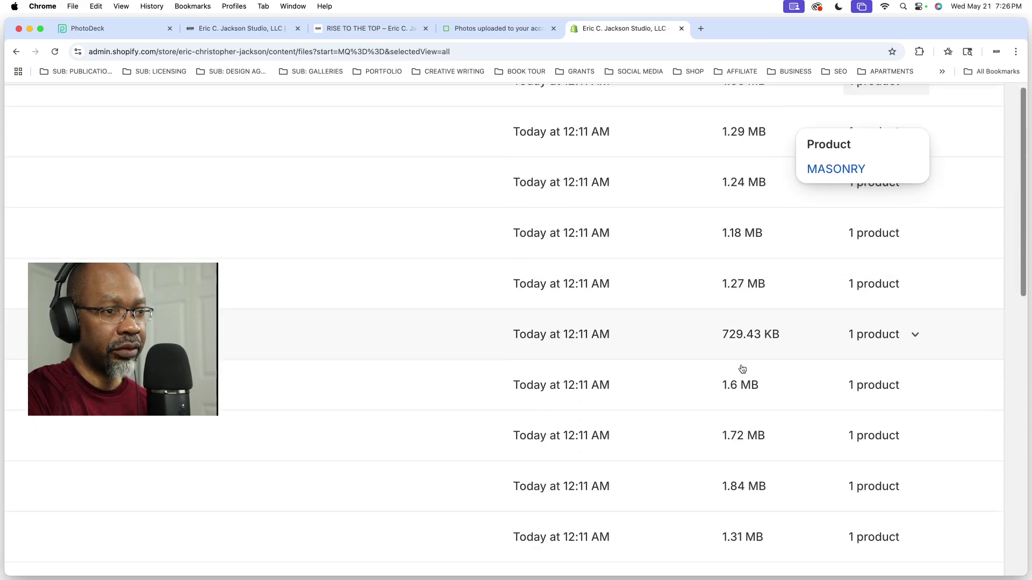
{"action": "scroll", "coordinate": [742, 369], "scroll_direction": "down", "scroll_amount": 10}
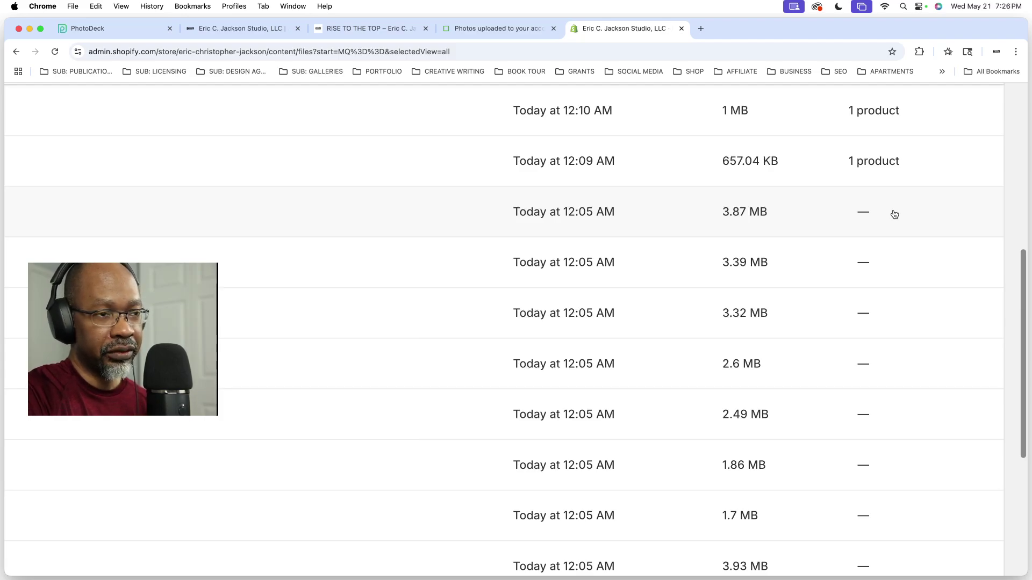
{"action": "scroll", "coordinate": [596, 217], "scroll_direction": "left", "scroll_amount": 10}
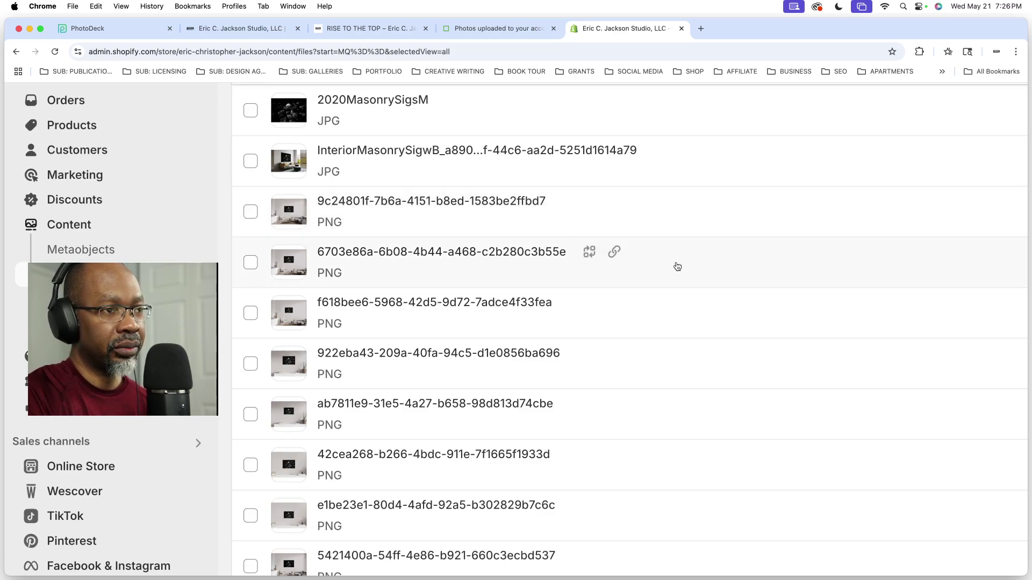
{"action": "scroll", "coordinate": [677, 268], "scroll_direction": "down", "scroll_amount": 5}
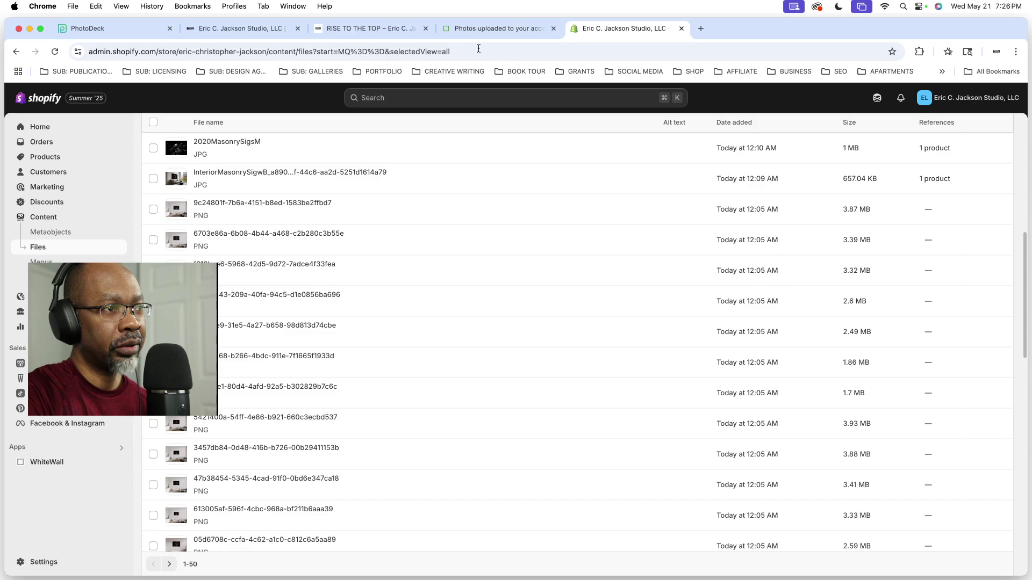
Step: Switch to the storefront and open the blog post "A Fresh Approach" to examine its framed-print room image
{"action": "left_click", "coordinate": [385, 31]}
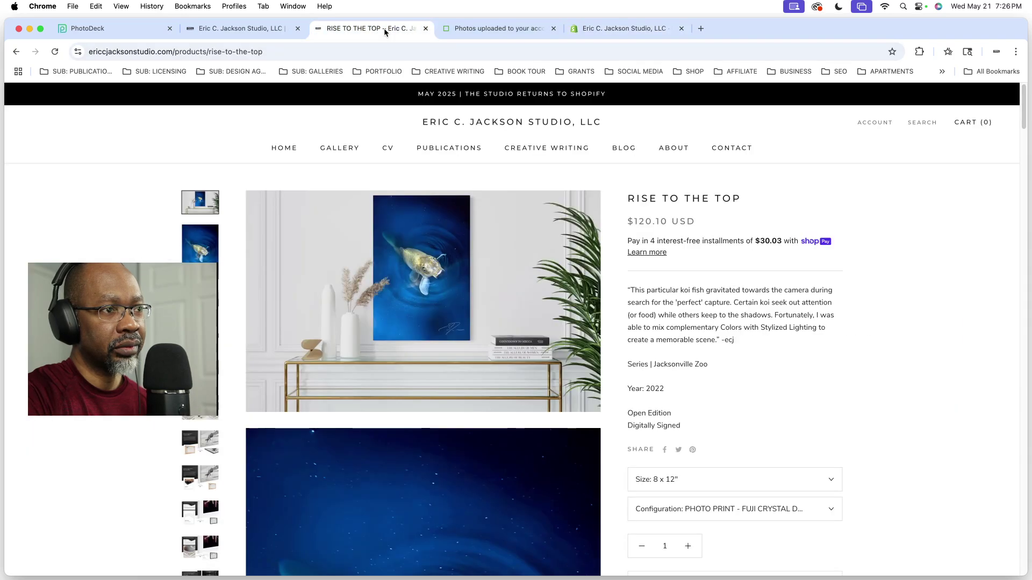
{"action": "left_click", "coordinate": [629, 152]}
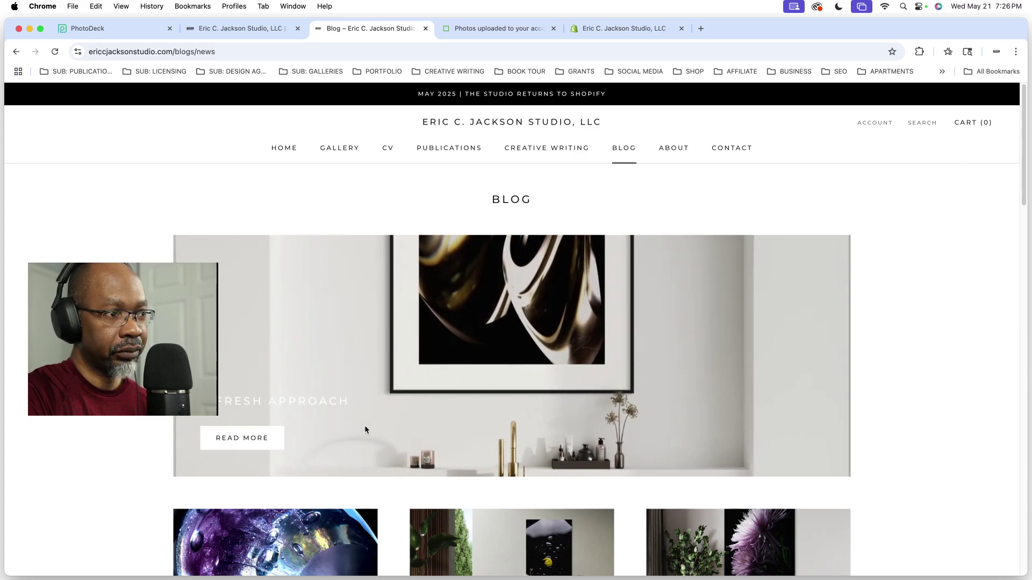
{"action": "left_click", "coordinate": [265, 436]}
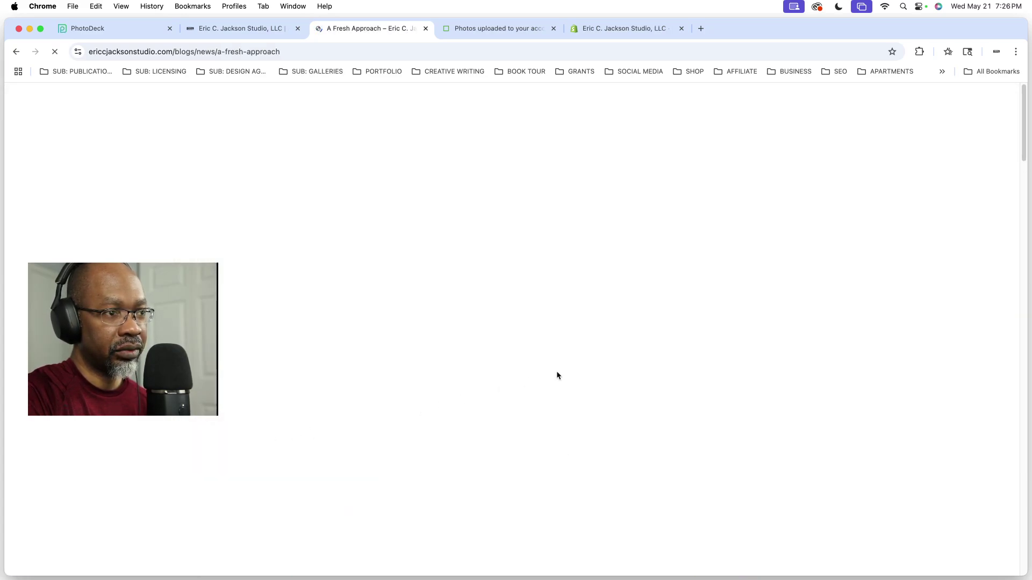
{"action": "scroll", "coordinate": [558, 375], "scroll_direction": "down", "scroll_amount": 6}
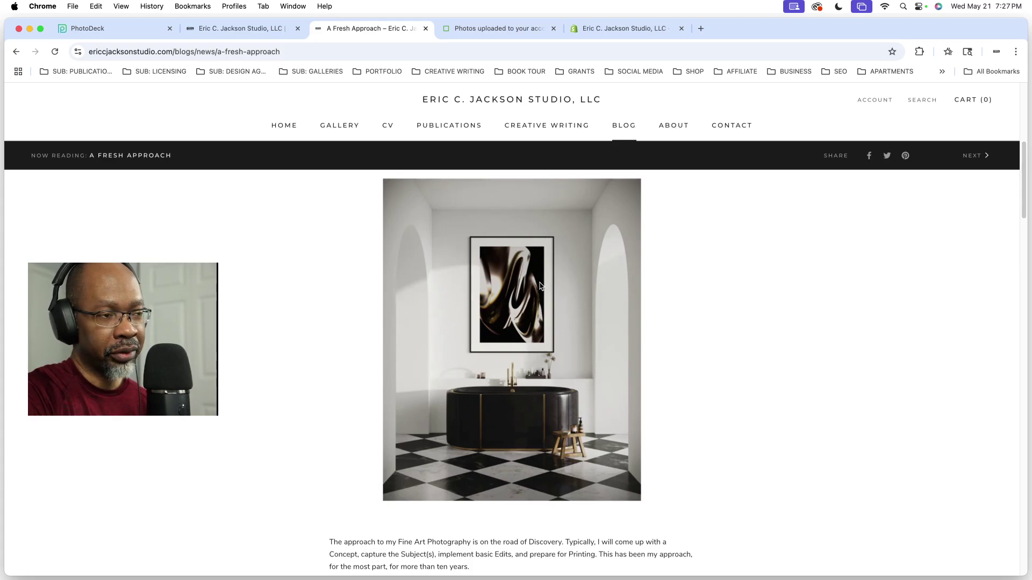
Step: Return to the Shopify file list and look through the first page for mockup images without product references
{"action": "left_click", "coordinate": [629, 32]}
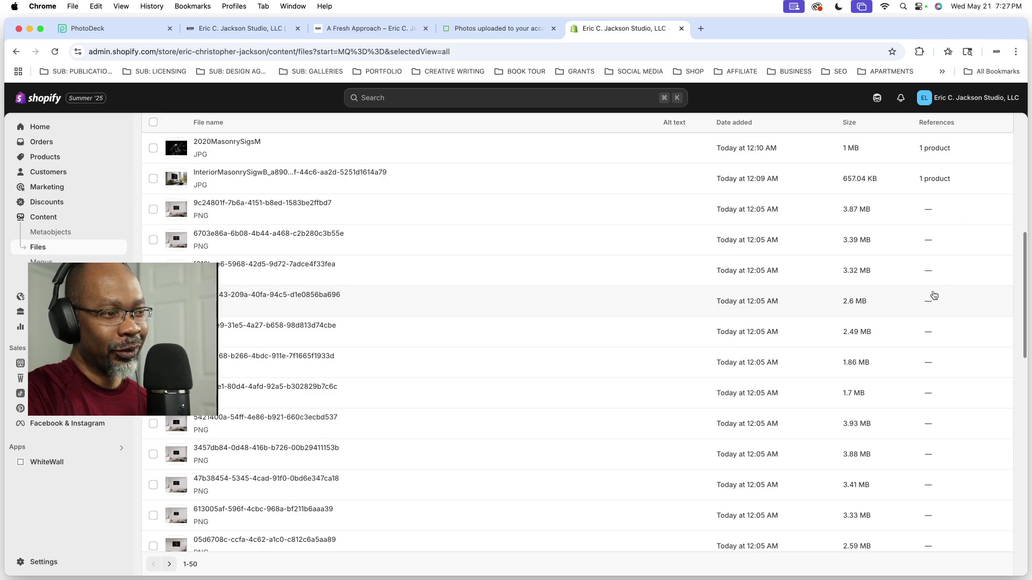
{"action": "scroll", "coordinate": [613, 359], "scroll_direction": "down", "scroll_amount": 5}
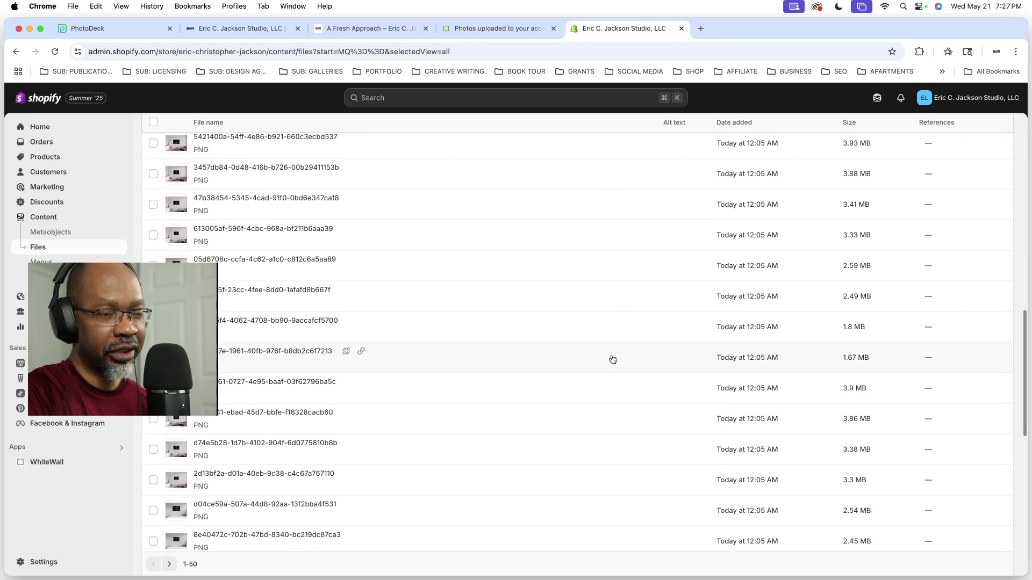
{"action": "scroll", "coordinate": [613, 360], "scroll_direction": "down", "scroll_amount": 5}
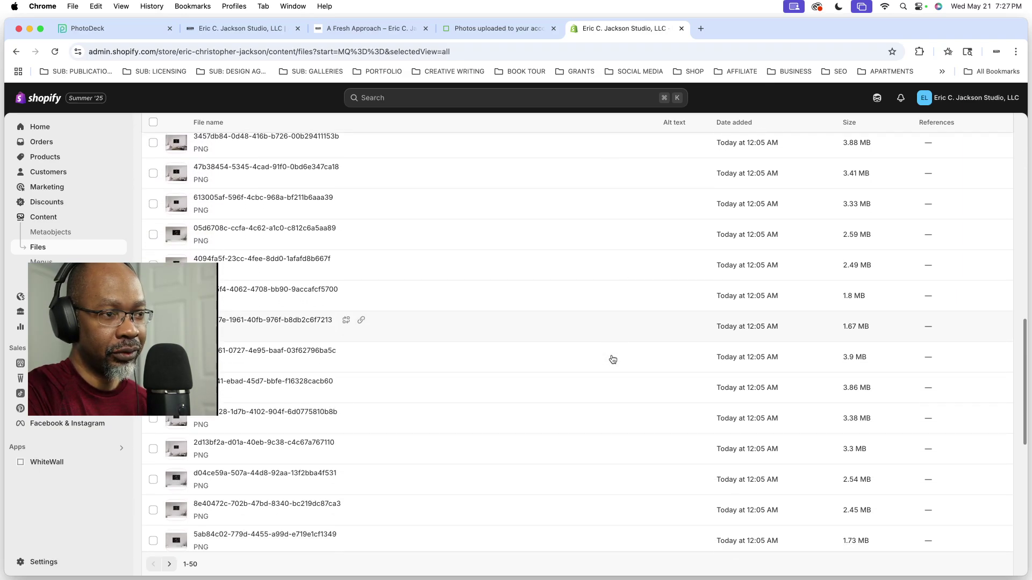
{"action": "scroll", "coordinate": [613, 359], "scroll_direction": "down", "scroll_amount": 4}
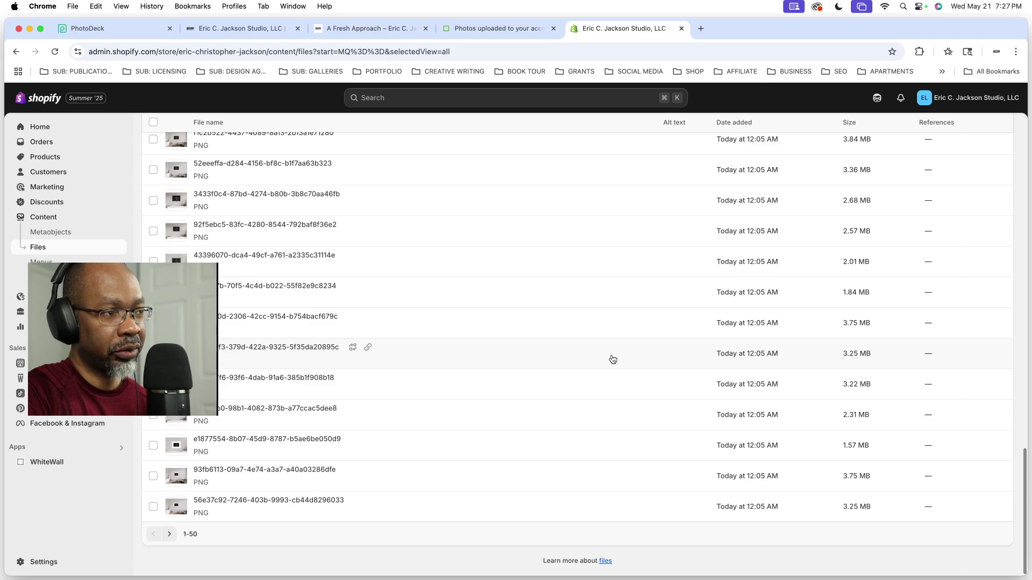
{"action": "scroll", "coordinate": [613, 359], "scroll_direction": "up", "scroll_amount": 15}
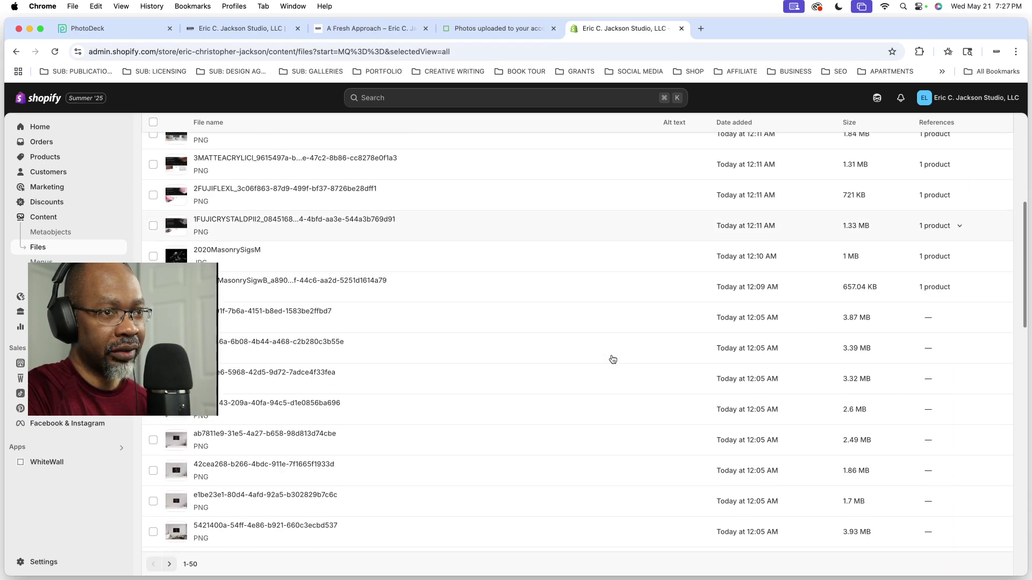
Step: Switch to the storefront, go back to the blog index, and browse its posts on pages 1, 5 and 4
{"action": "scroll", "coordinate": [613, 360], "scroll_direction": "down", "scroll_amount": 10}
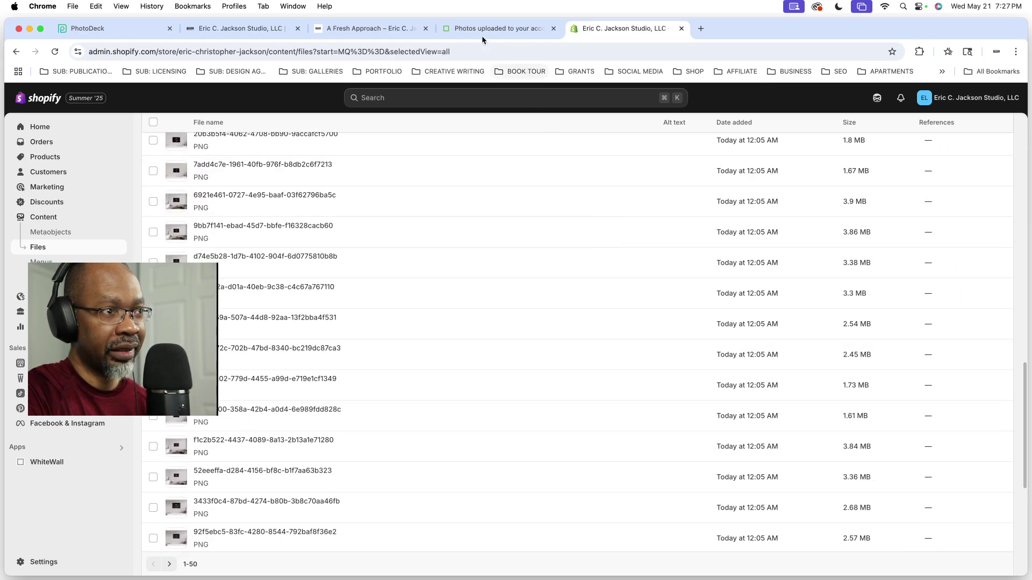
{"action": "left_click", "coordinate": [374, 26]}
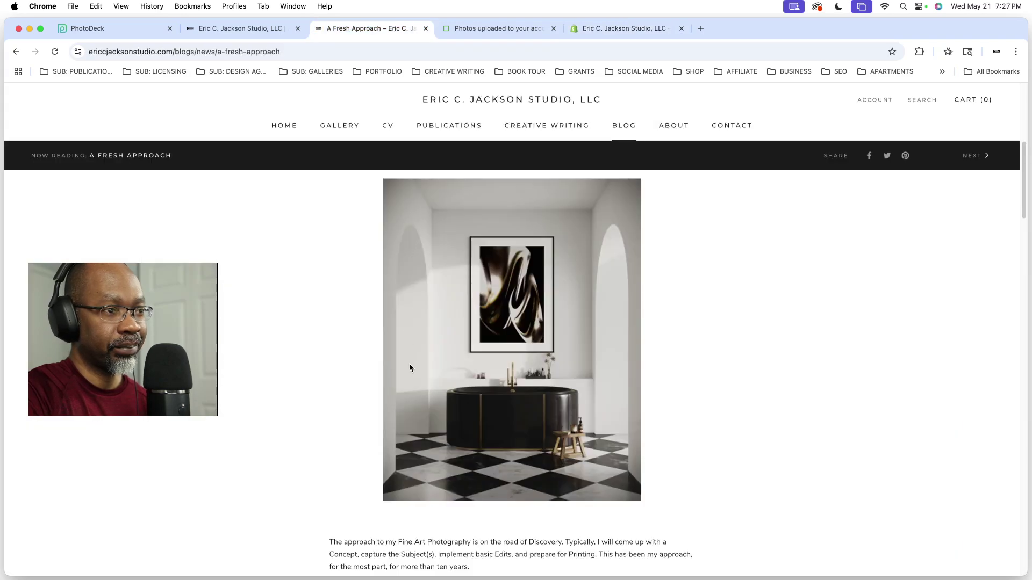
{"action": "left_click", "coordinate": [17, 51]}
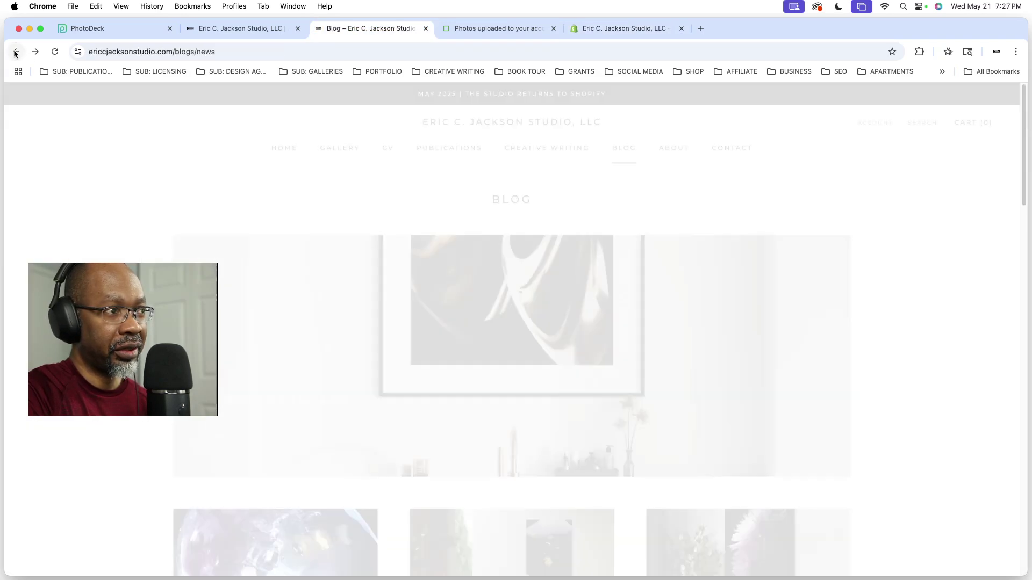
{"action": "scroll", "coordinate": [335, 351], "scroll_direction": "down", "scroll_amount": 5}
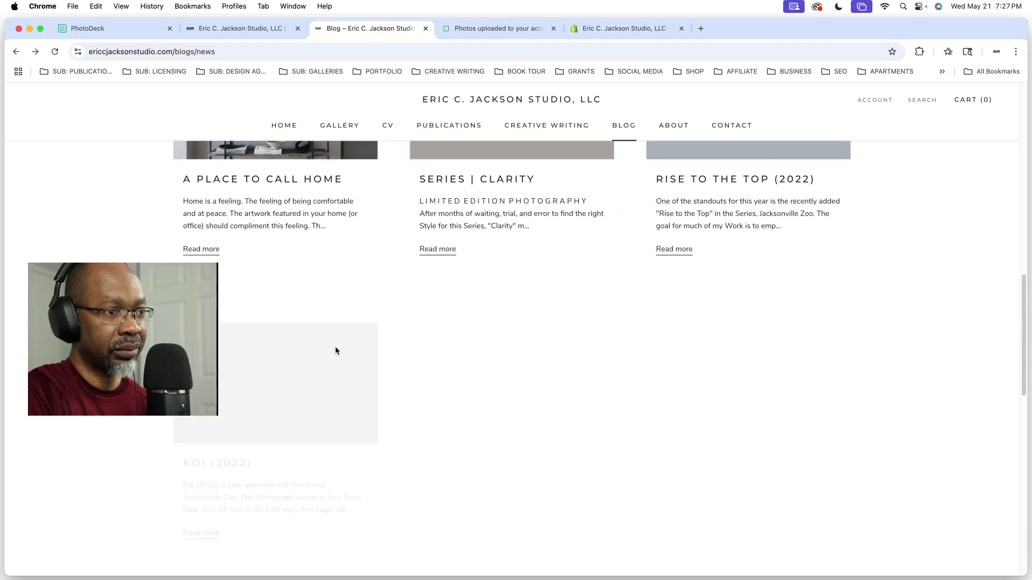
{"action": "scroll", "coordinate": [335, 348], "scroll_direction": "down", "scroll_amount": 6}
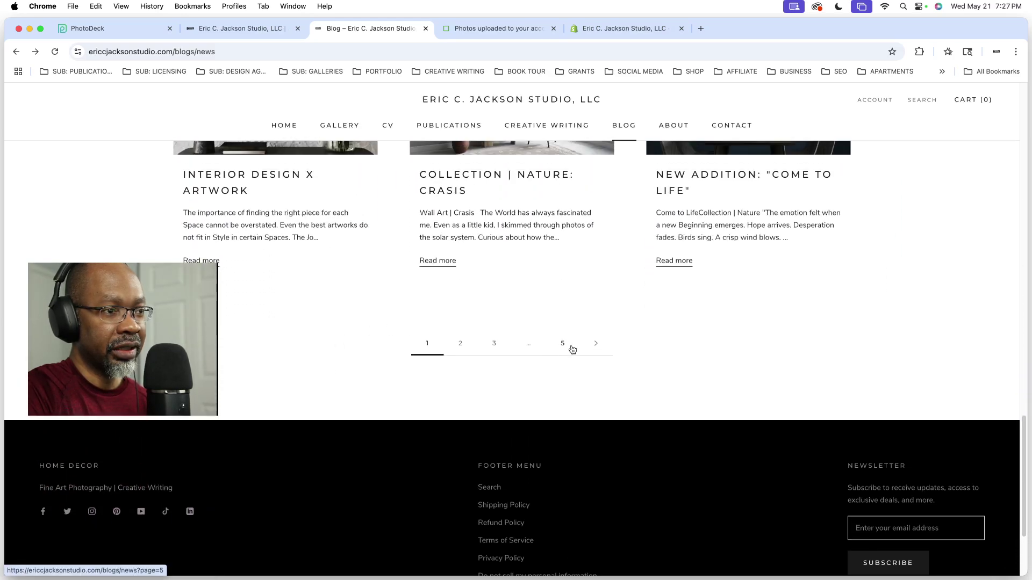
{"action": "left_click", "coordinate": [562, 343]}
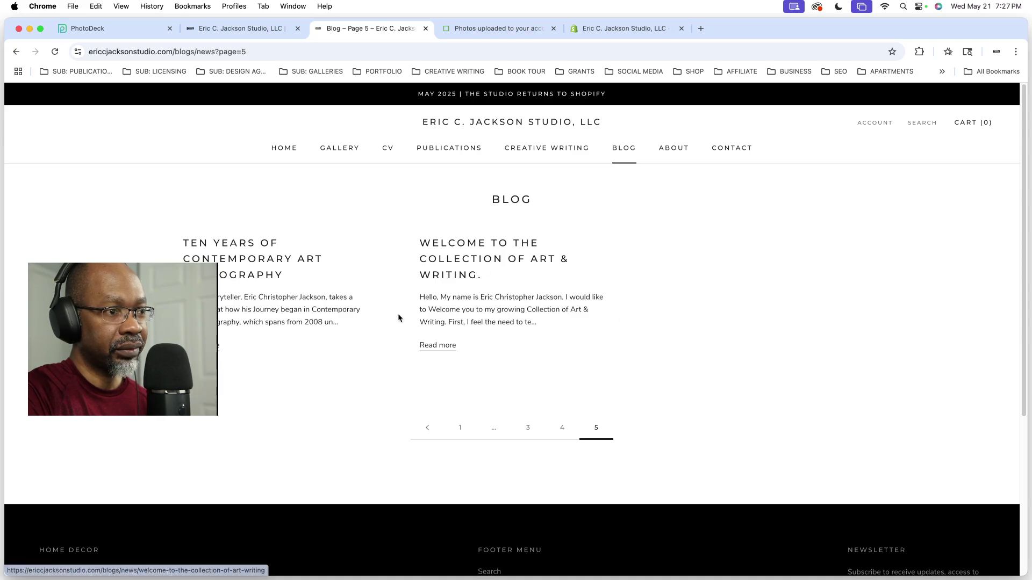
{"action": "left_click", "coordinate": [565, 429]}
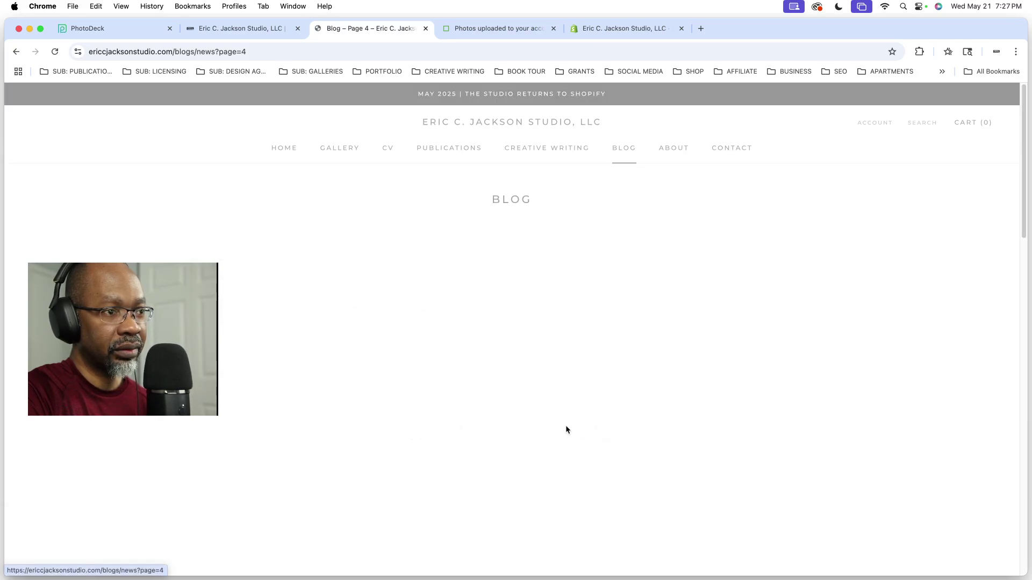
{"action": "scroll", "coordinate": [565, 429], "scroll_direction": "down", "scroll_amount": 6}
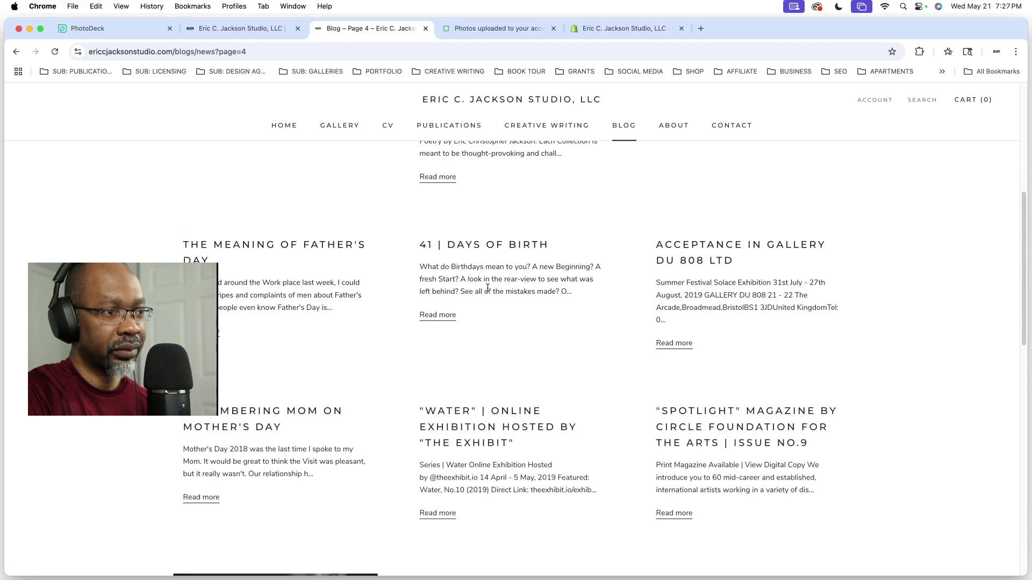
Step: Open the blog post "41 | Days of Birth", read through it, and return to the post list
{"action": "left_click", "coordinate": [440, 316]}
{"action": "scroll", "coordinate": [582, 304], "scroll_direction": "down", "scroll_amount": 10}
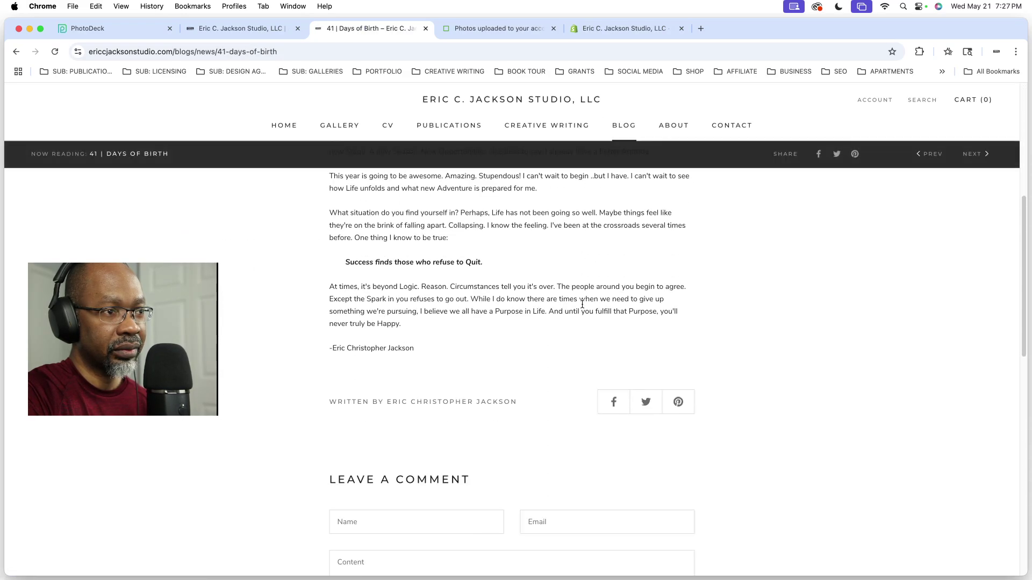
{"action": "scroll", "coordinate": [582, 302], "scroll_direction": "up", "scroll_amount": 10}
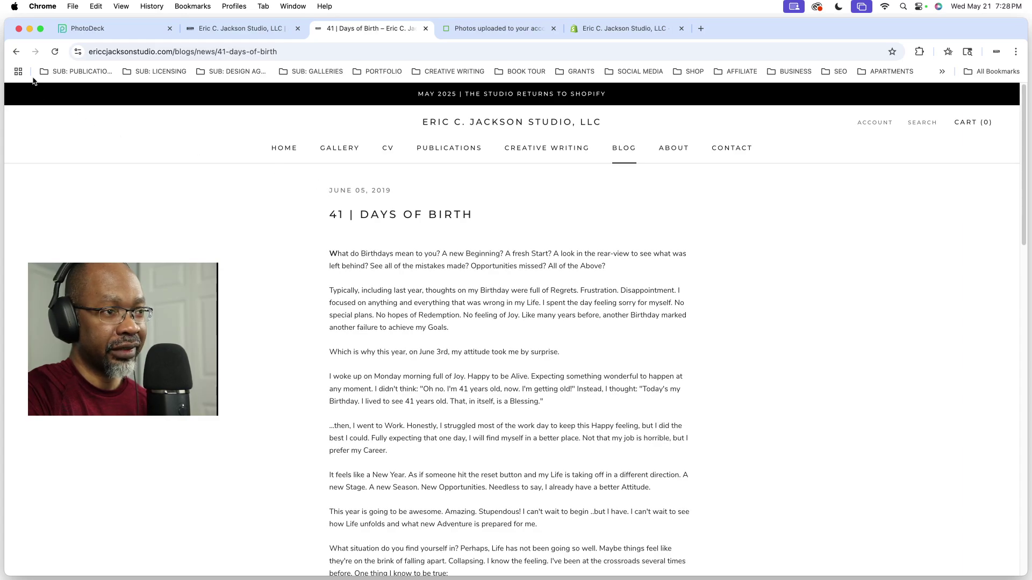
{"action": "left_click", "coordinate": [15, 52]}
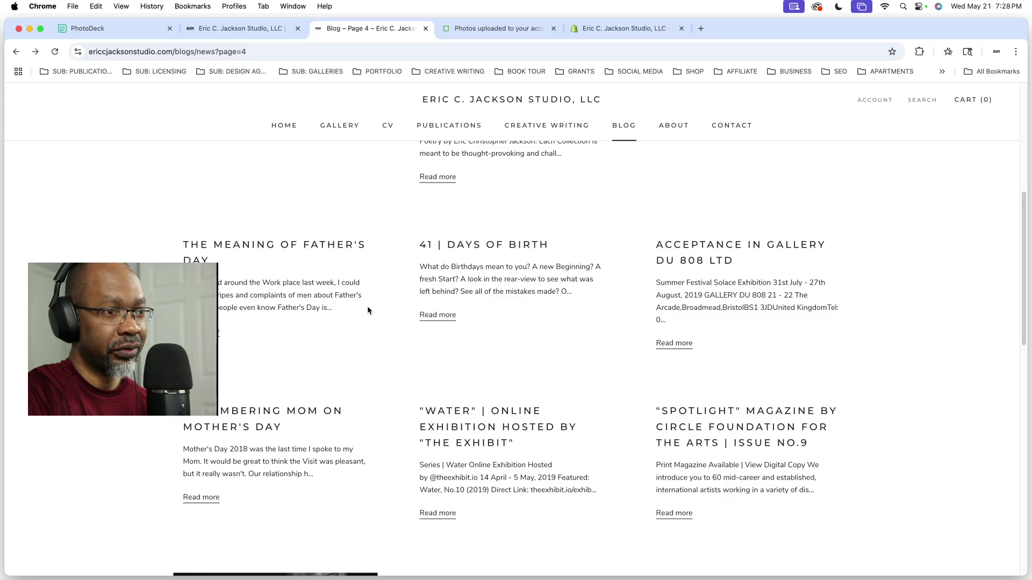
Step: Open the blog post "Circle Foundation for the Arts | 2017 Honorable Mention Award" and examine its header image and text
{"action": "scroll", "coordinate": [367, 310], "scroll_direction": "down", "scroll_amount": 10}
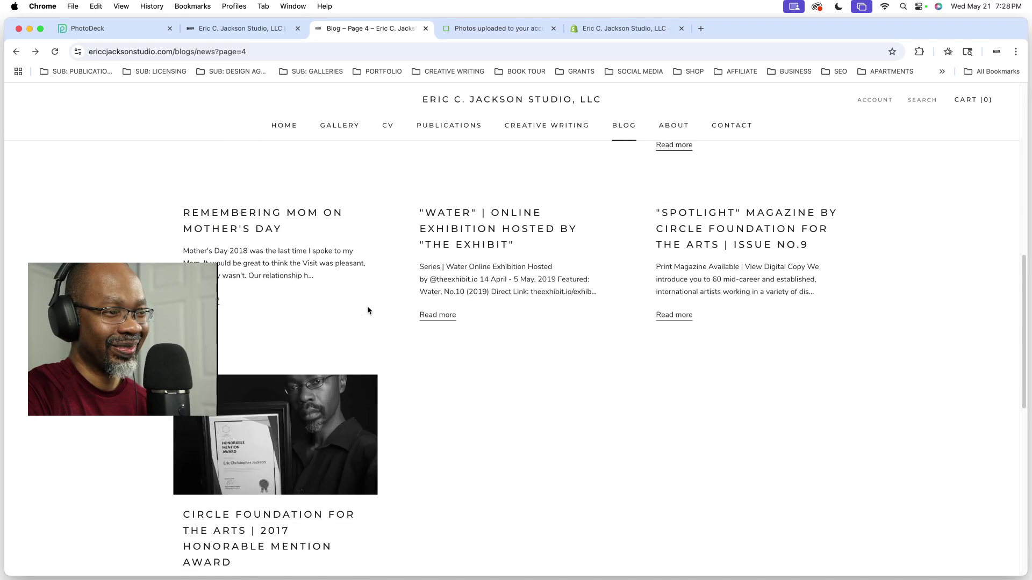
{"action": "scroll", "coordinate": [278, 359], "scroll_direction": "down", "scroll_amount": 5}
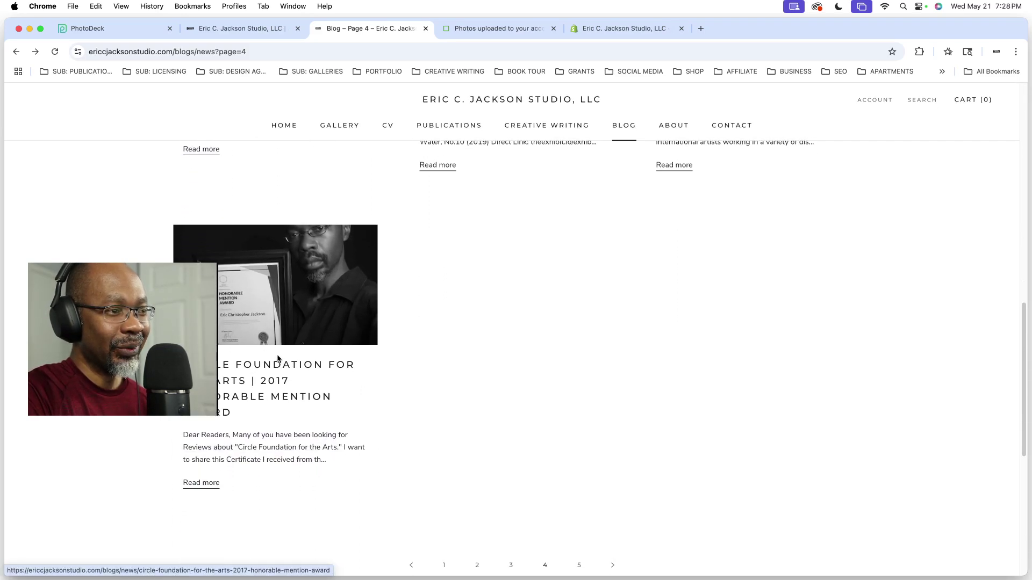
{"action": "left_click", "coordinate": [292, 309]}
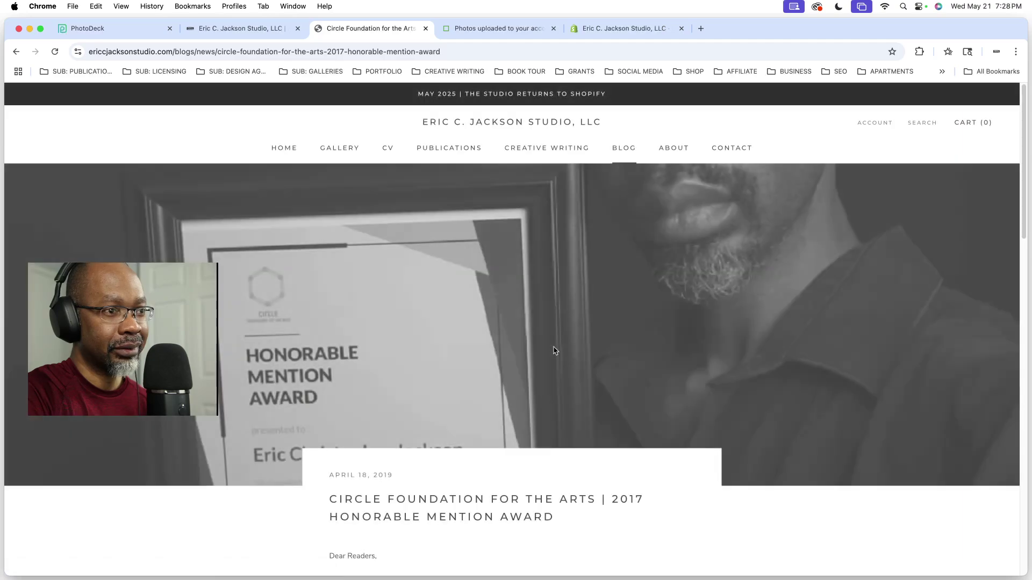
{"action": "scroll", "coordinate": [556, 351], "scroll_direction": "down", "scroll_amount": 1}
{"action": "scroll", "coordinate": [554, 351], "scroll_direction": "up", "scroll_amount": 6}
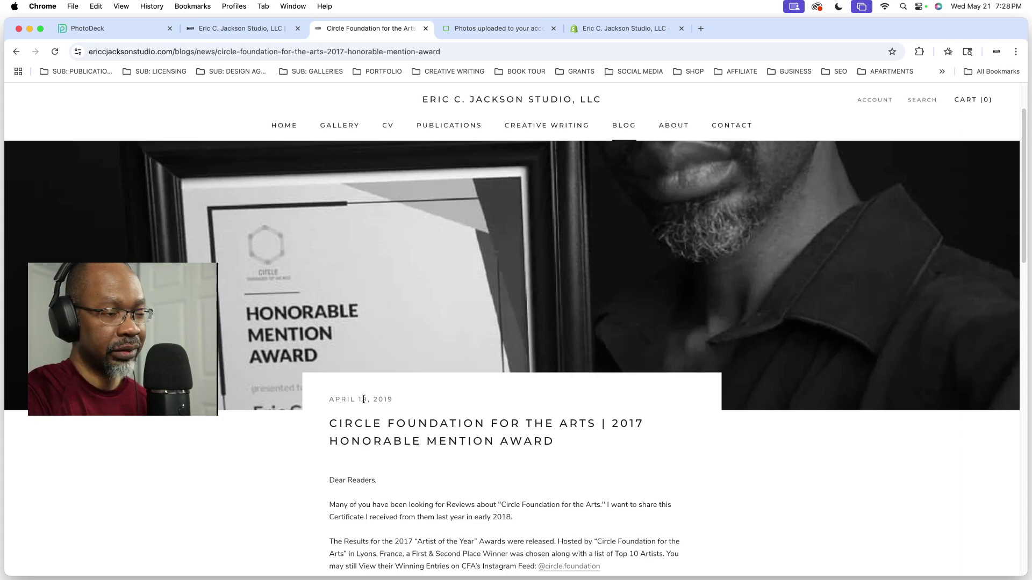
{"action": "scroll", "coordinate": [543, 406], "scroll_direction": "down", "scroll_amount": 15}
{"action": "scroll", "coordinate": [543, 406], "scroll_direction": "up", "scroll_amount": 15}
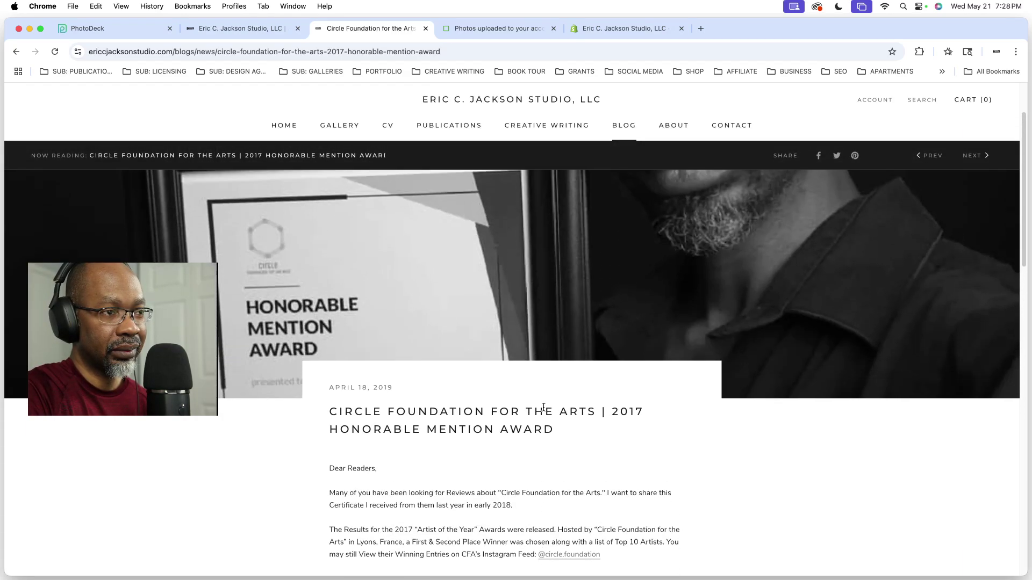
{"action": "scroll", "coordinate": [544, 407], "scroll_direction": "up", "scroll_amount": 1}
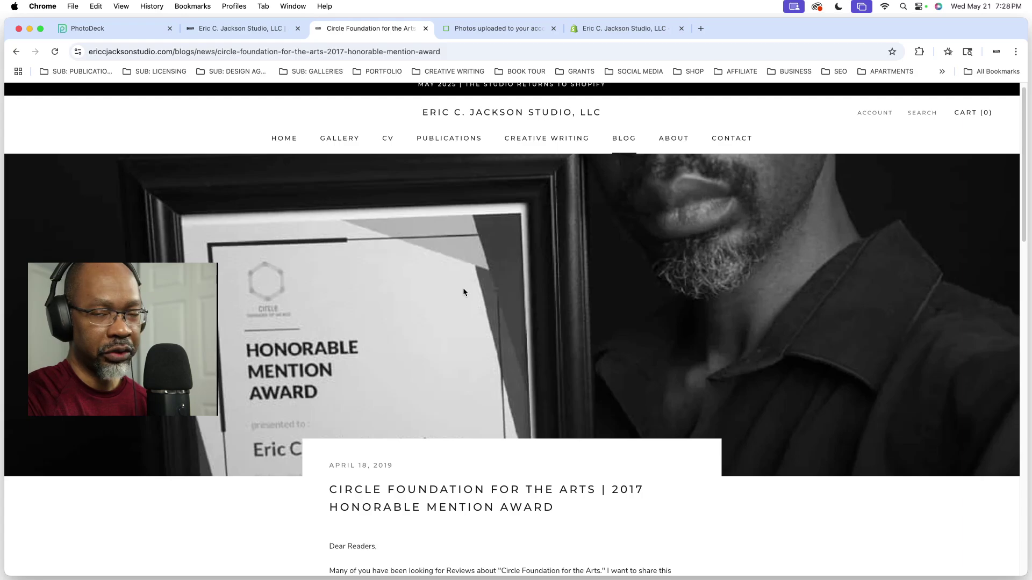
Step: Return to the Shopify file list and review the references of the mockup images on the first page
{"action": "left_click", "coordinate": [619, 26]}
{"action": "scroll", "coordinate": [378, 294], "scroll_direction": "down", "scroll_amount": 5}
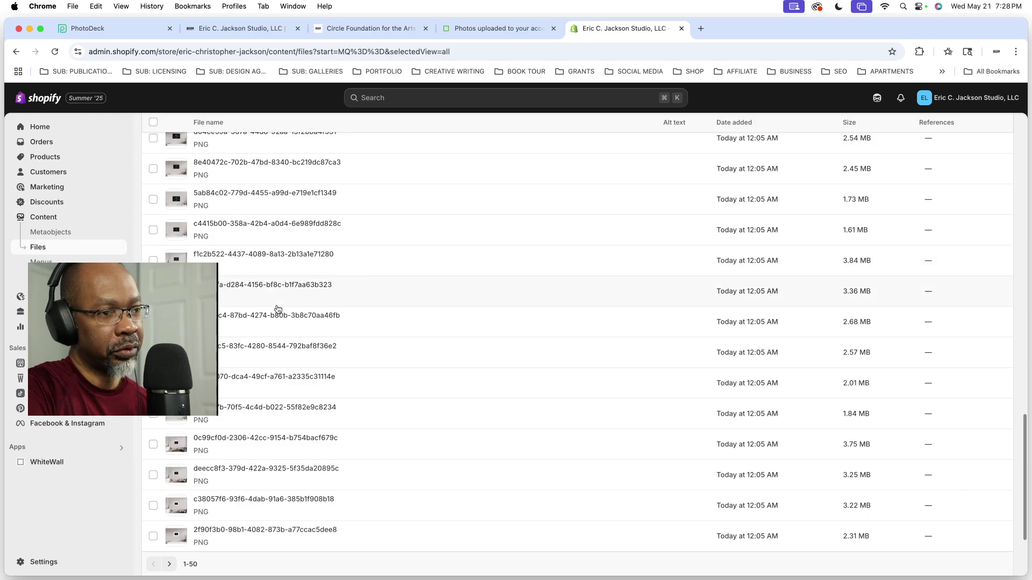
{"action": "scroll", "coordinate": [278, 309], "scroll_direction": "down", "scroll_amount": 10}
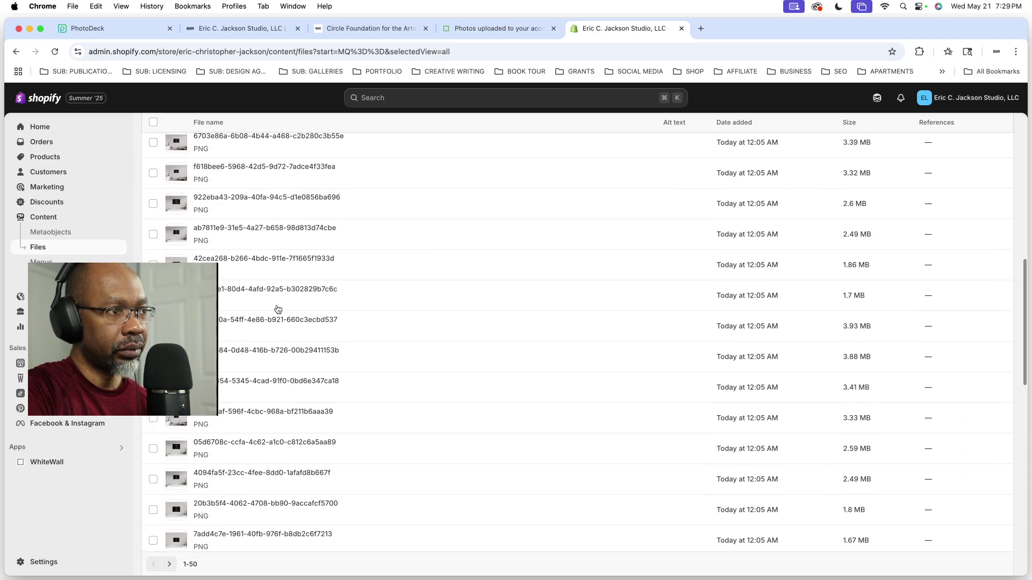
{"action": "scroll", "coordinate": [277, 310], "scroll_direction": "up", "scroll_amount": 15}
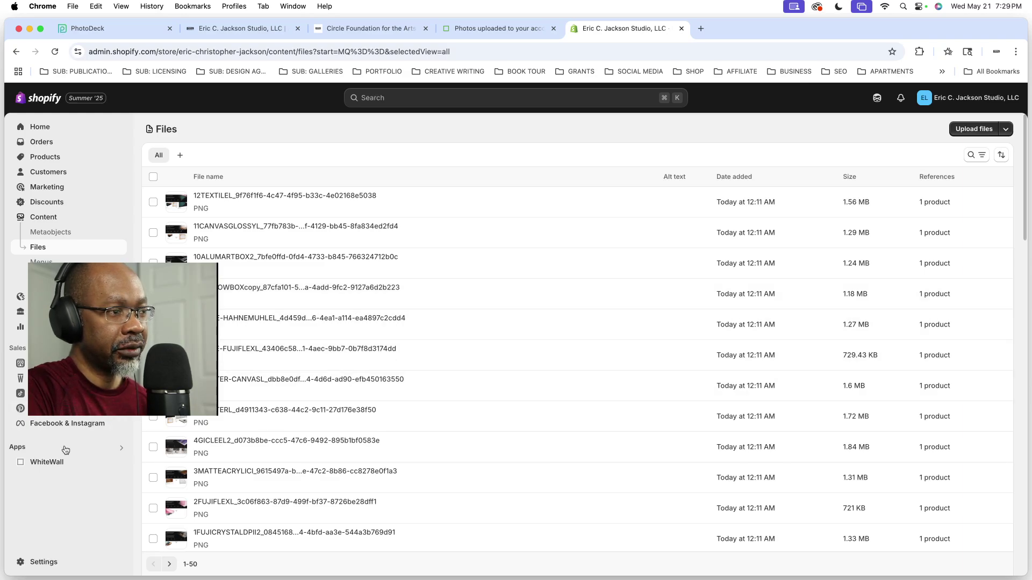
Step: Open the WhiteWall app in the Shopify admin and review its Preferences, Vouchers and Support pages
{"action": "left_click", "coordinate": [47, 465]}
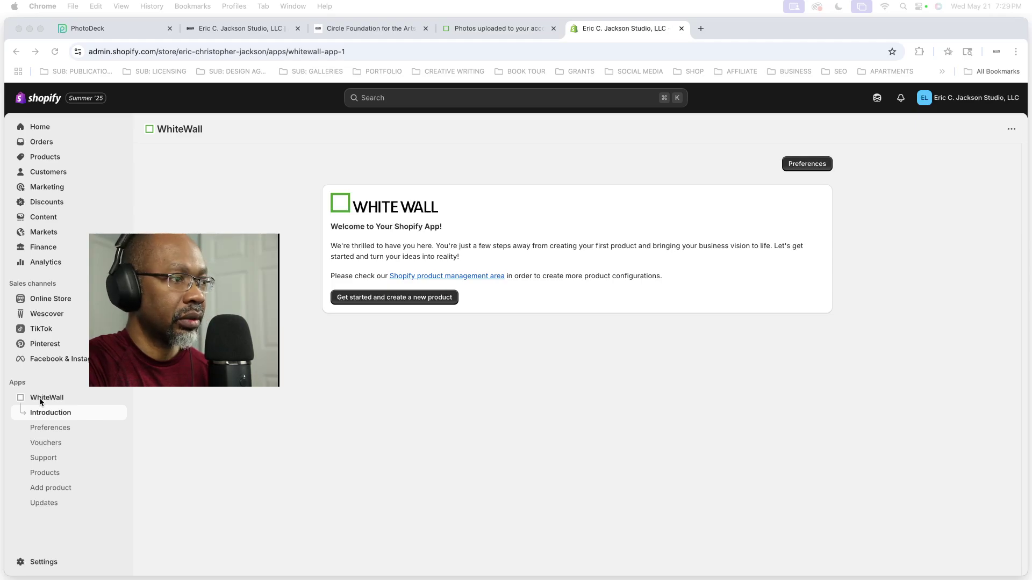
{"action": "left_click", "coordinate": [58, 430]}
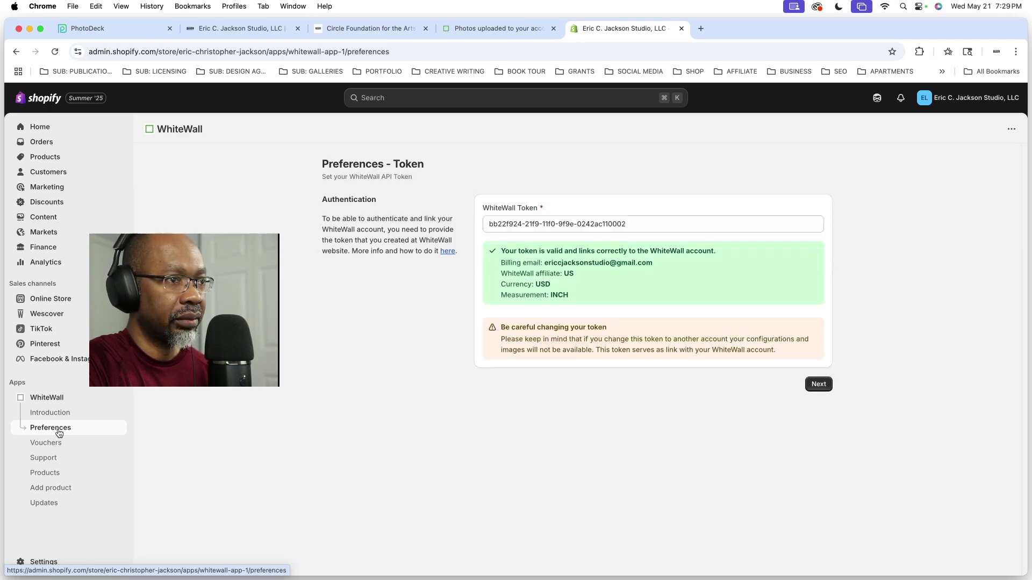
{"action": "mouse_move", "coordinate": [605, 271]}
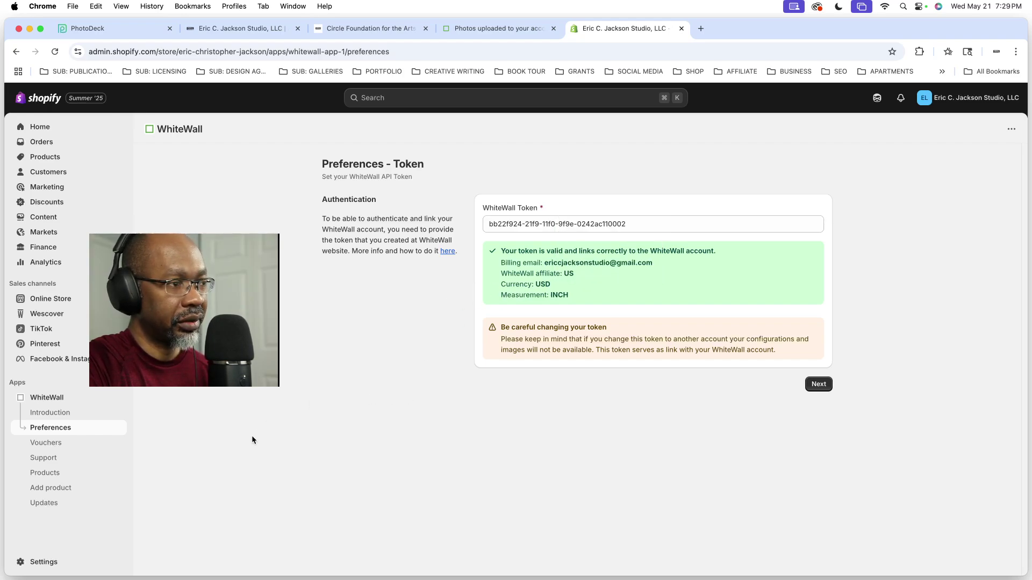
{"action": "left_click", "coordinate": [75, 442]}
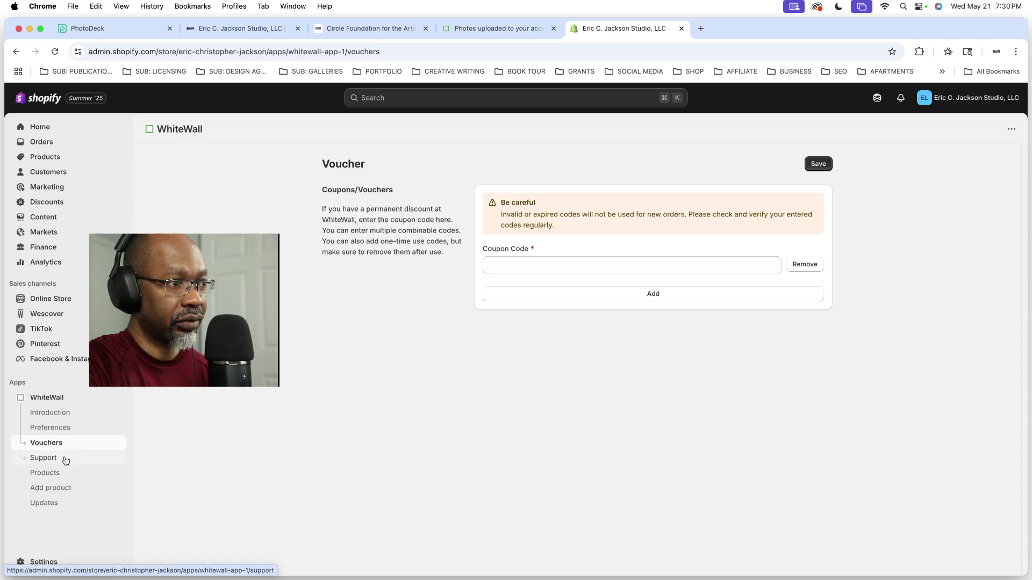
{"action": "left_click", "coordinate": [66, 460]}
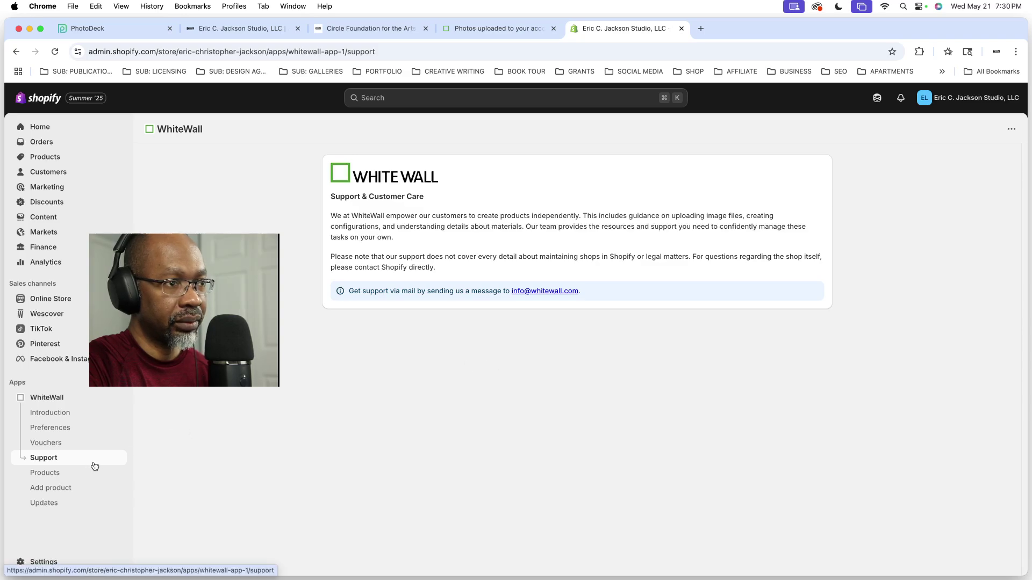
Step: Open the WhiteWall product list and review the print and frame materials assigned to each product
{"action": "left_click", "coordinate": [57, 478]}
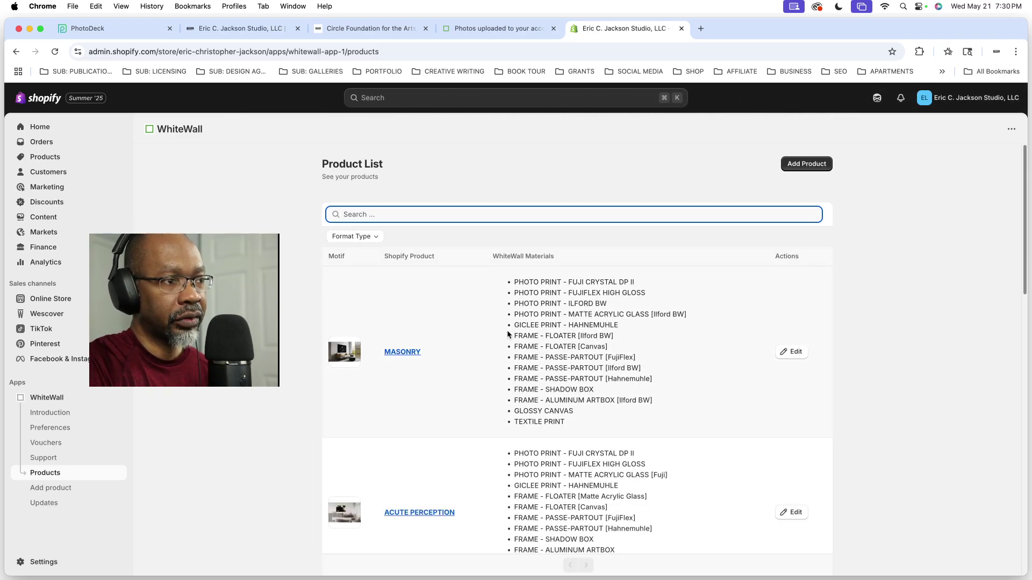
{"action": "scroll", "coordinate": [508, 334], "scroll_direction": "down", "scroll_amount": 3}
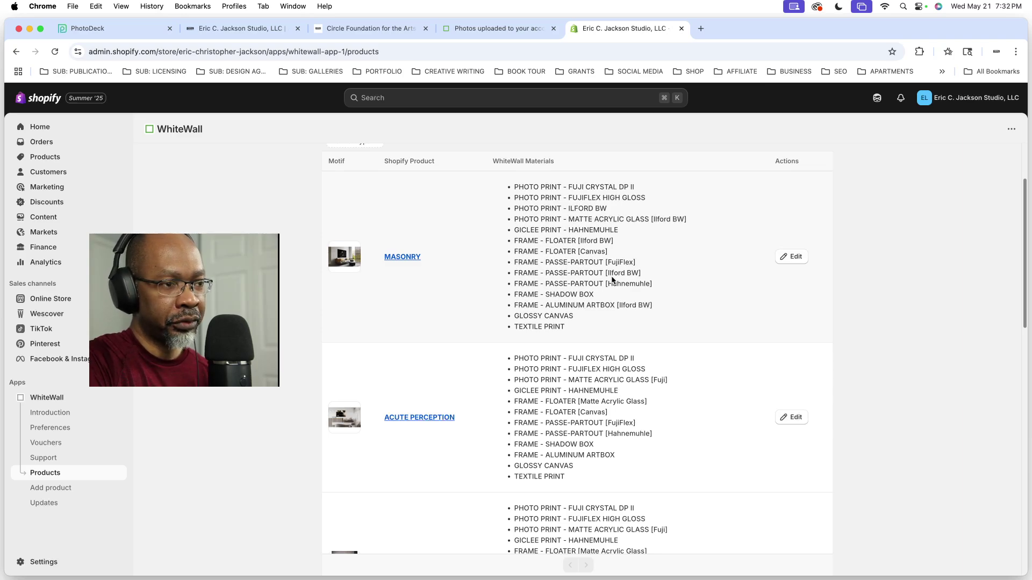
{"action": "scroll", "coordinate": [603, 321], "scroll_direction": "down", "scroll_amount": 8}
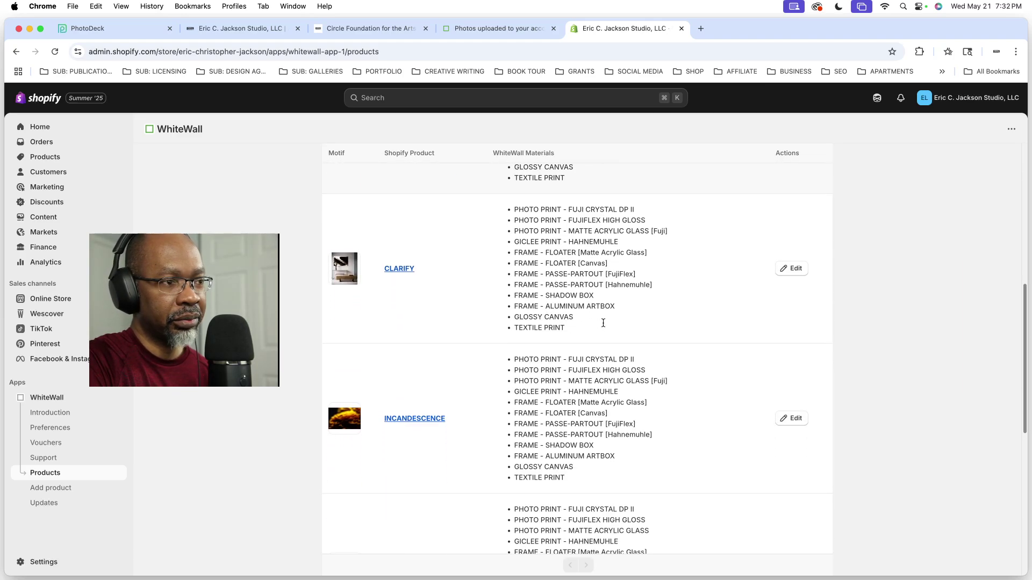
{"action": "scroll", "coordinate": [603, 323], "scroll_direction": "down", "scroll_amount": 7}
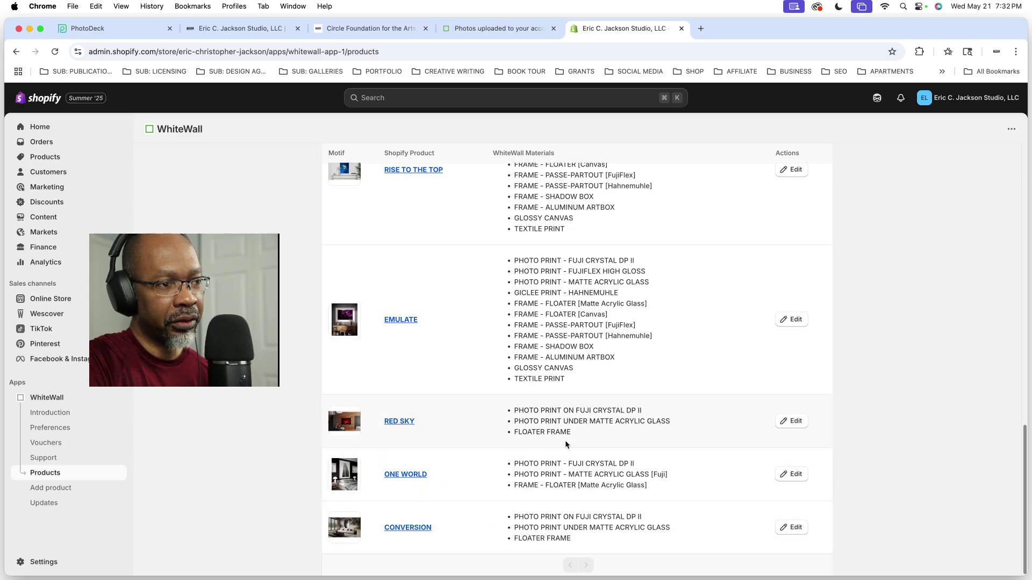
{"action": "scroll", "coordinate": [498, 417], "scroll_direction": "up", "scroll_amount": 5}
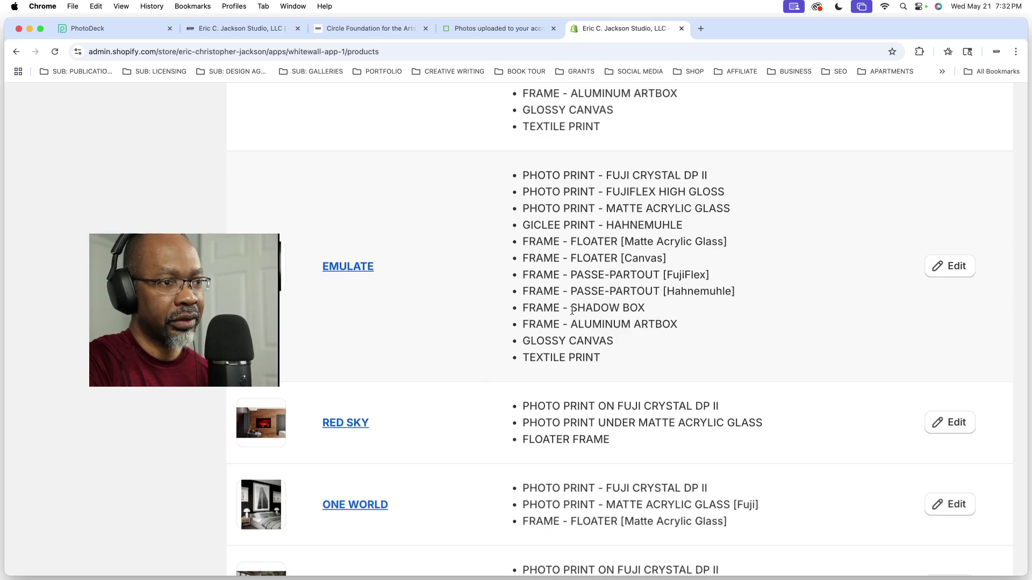
{"action": "scroll", "coordinate": [572, 374], "scroll_direction": "down", "scroll_amount": 3}
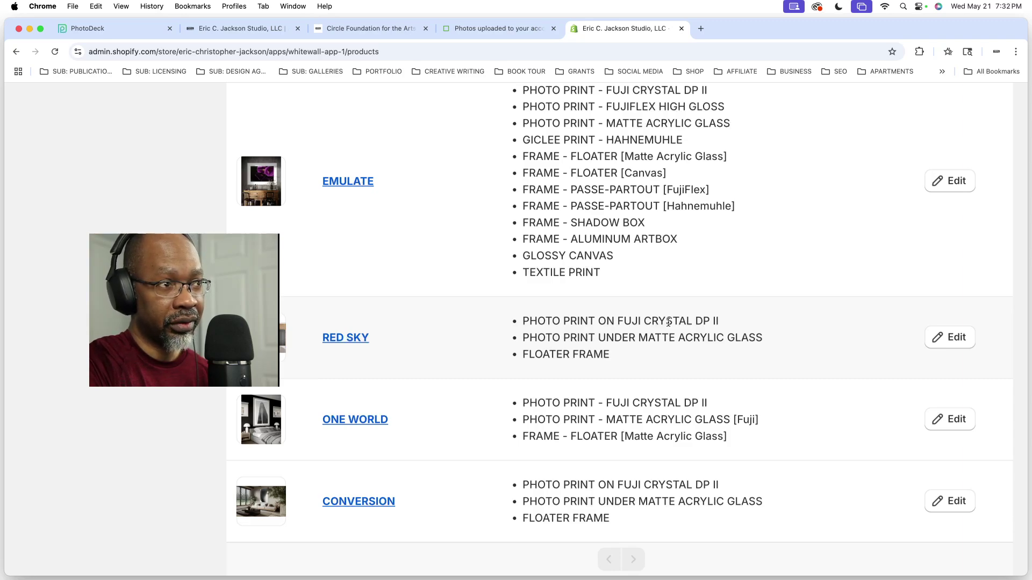
Step: View the "art for sale" results on the PhotoDeck site, and return to the last entries of the WhiteWall product list
{"action": "left_click", "coordinate": [370, 30]}
{"action": "left_click", "coordinate": [257, 30]}
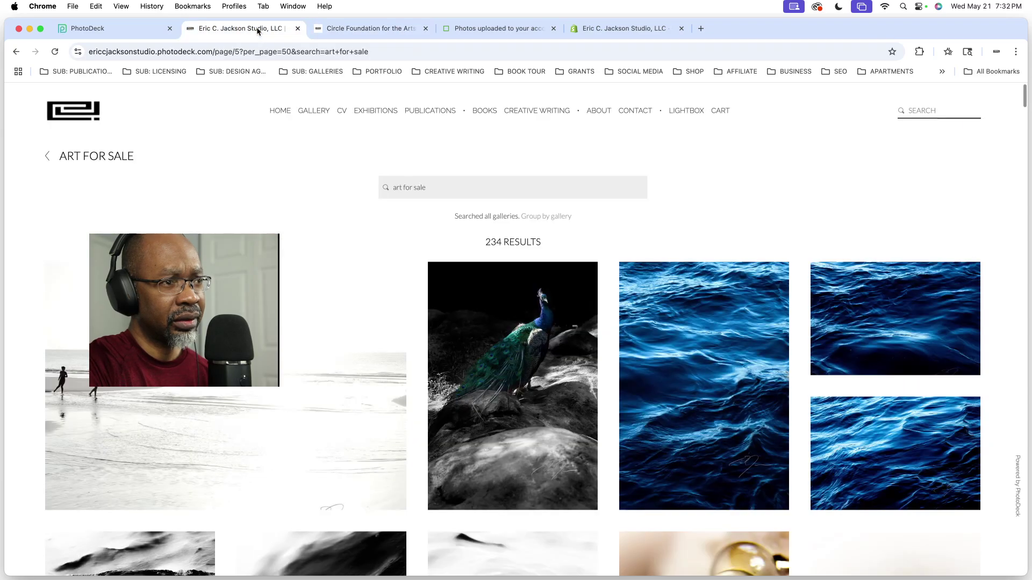
{"action": "left_click", "coordinate": [597, 28]}
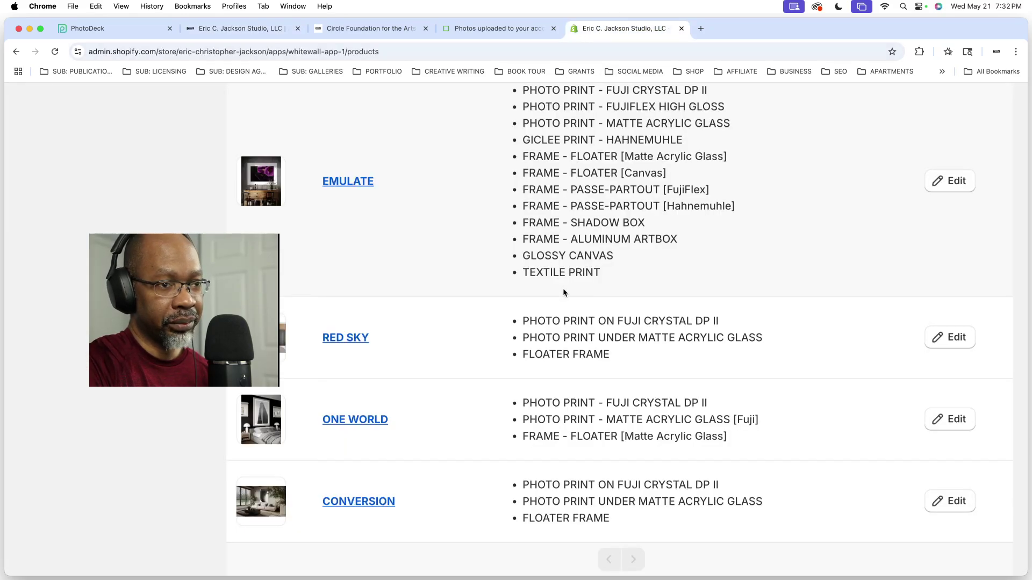
{"action": "scroll", "coordinate": [580, 217], "scroll_direction": "up", "scroll_amount": 3}
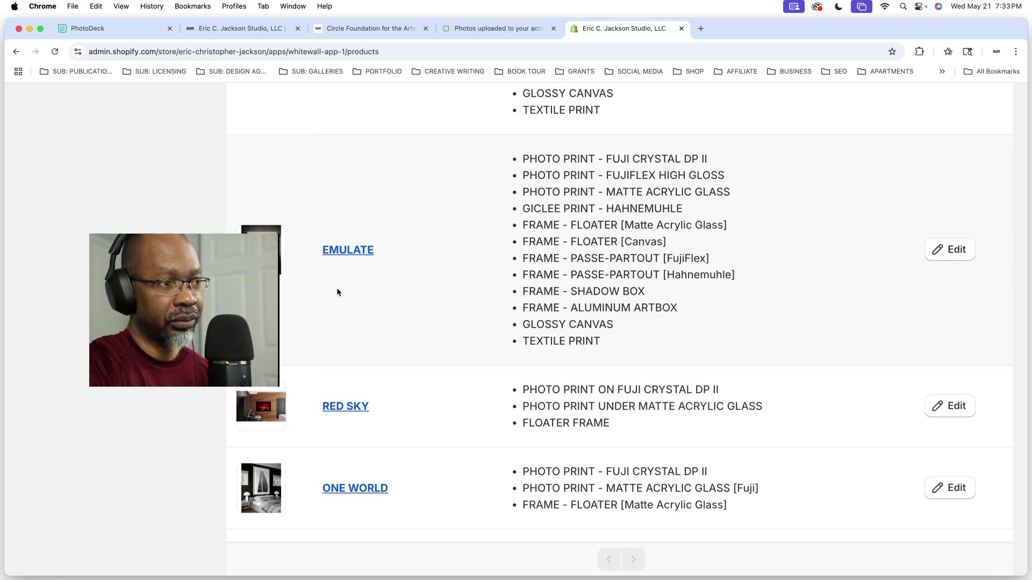
{"action": "scroll", "coordinate": [331, 292], "scroll_direction": "down", "scroll_amount": 3}
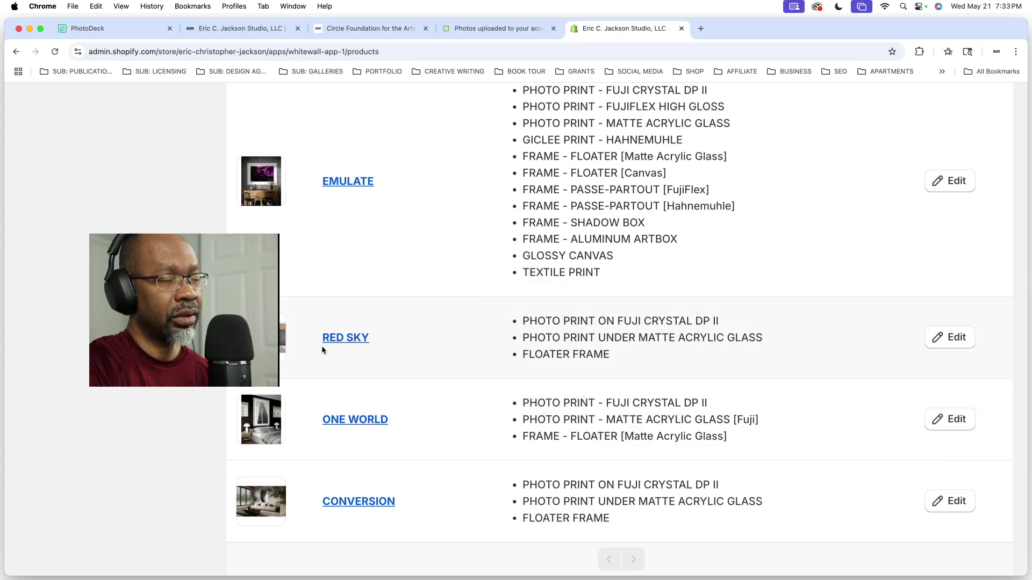
Step: Open the RED SKY product and review its description, media, size and configuration variants, prices, category metafields and search engine listing
{"action": "left_click", "coordinate": [338, 340]}
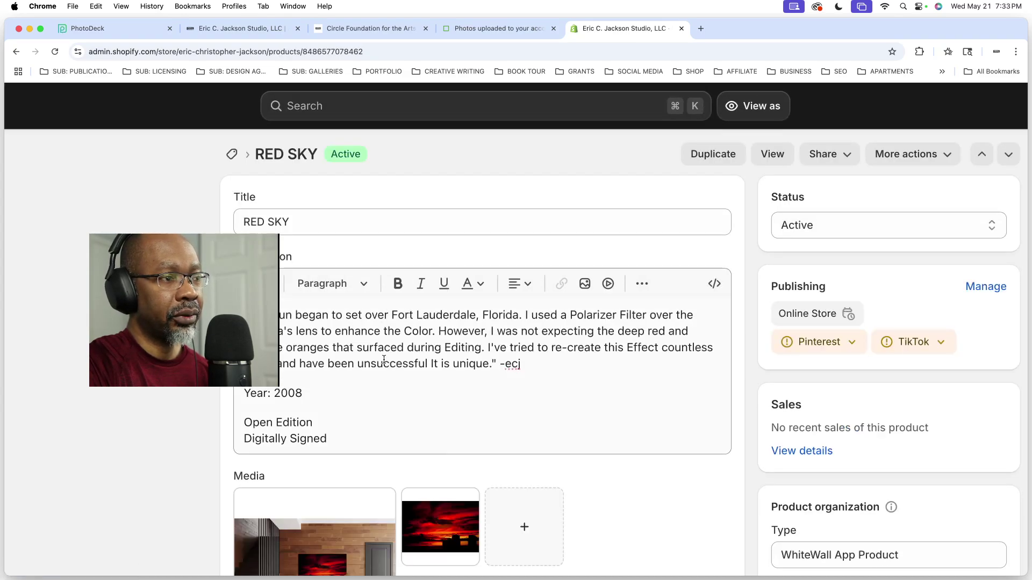
{"action": "key", "text": "super+0"}
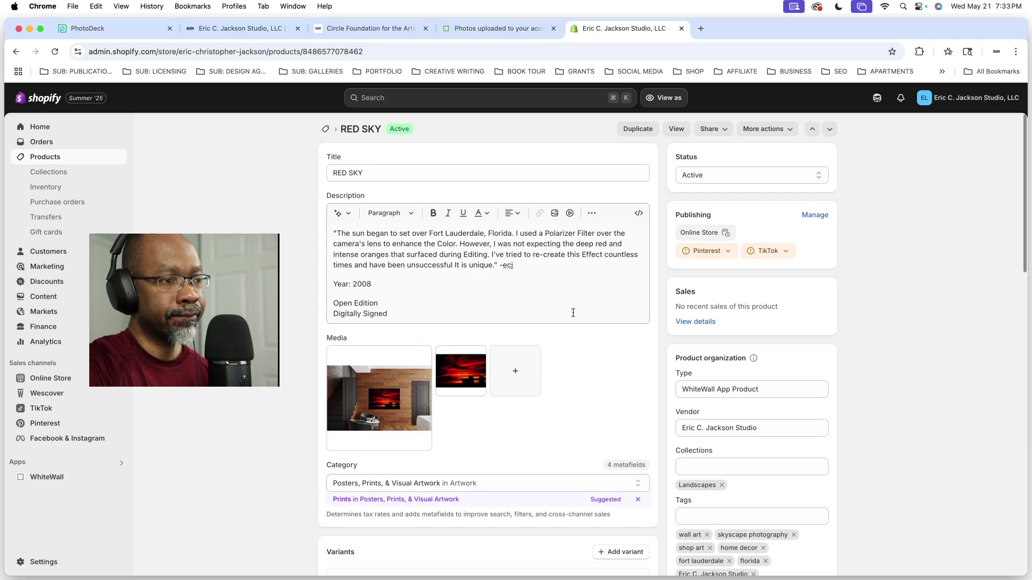
{"action": "scroll", "coordinate": [573, 313], "scroll_direction": "down", "scroll_amount": 5}
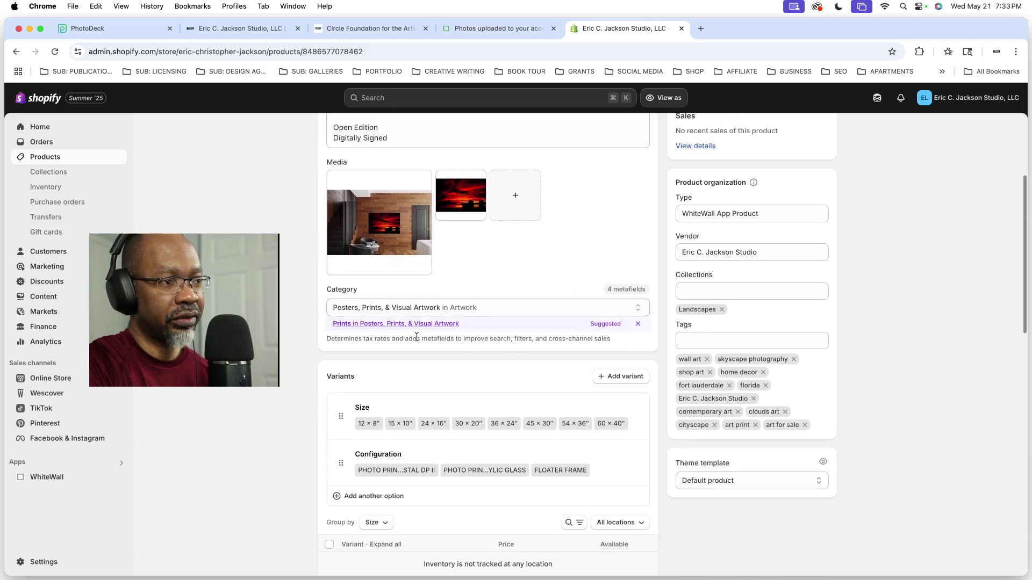
{"action": "scroll", "coordinate": [462, 409], "scroll_direction": "down", "scroll_amount": 3}
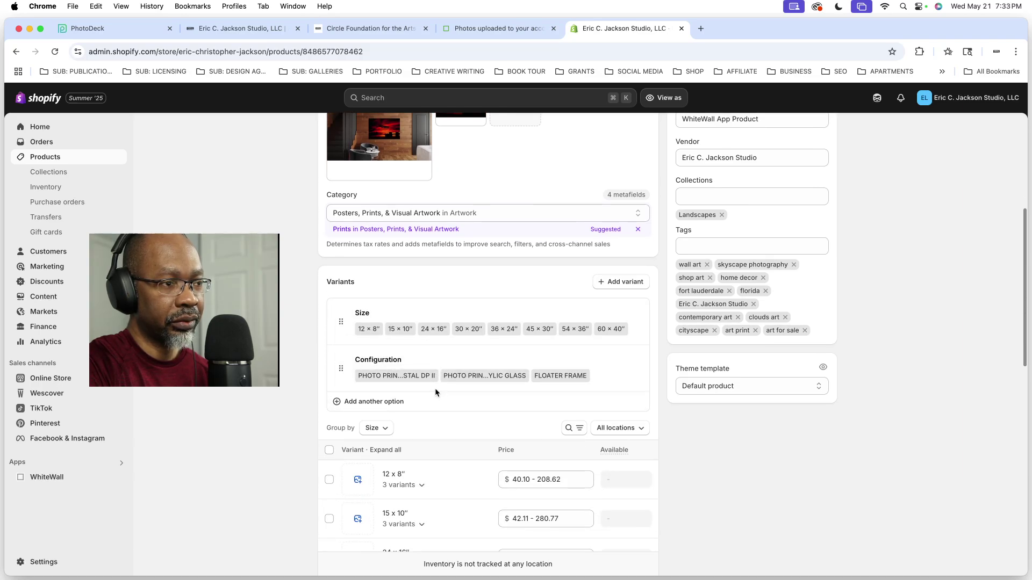
{"action": "scroll", "coordinate": [497, 413], "scroll_direction": "down", "scroll_amount": 3}
{"action": "scroll", "coordinate": [497, 412], "scroll_direction": "down", "scroll_amount": 5}
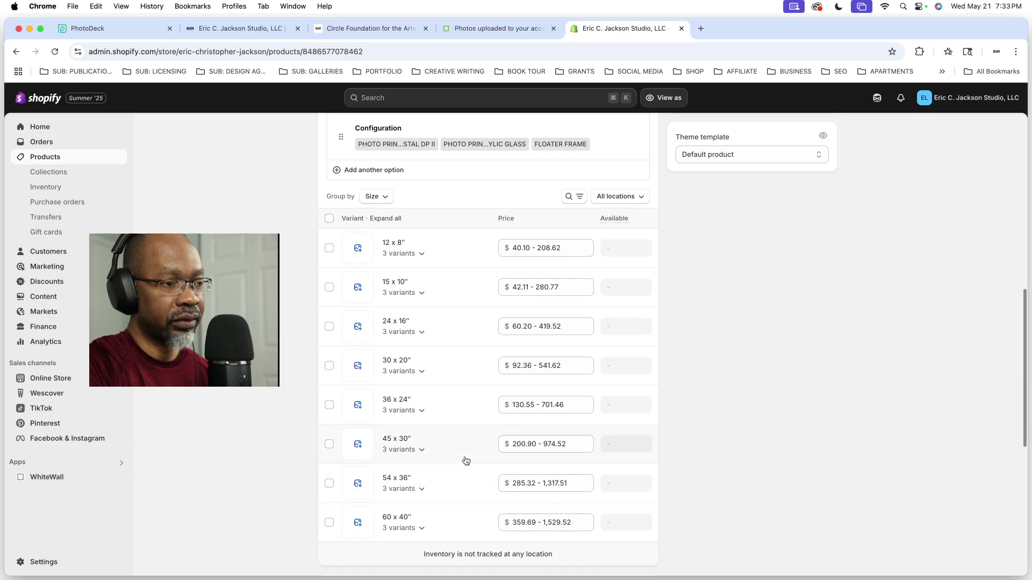
{"action": "scroll", "coordinate": [464, 456], "scroll_direction": "down", "scroll_amount": 10}
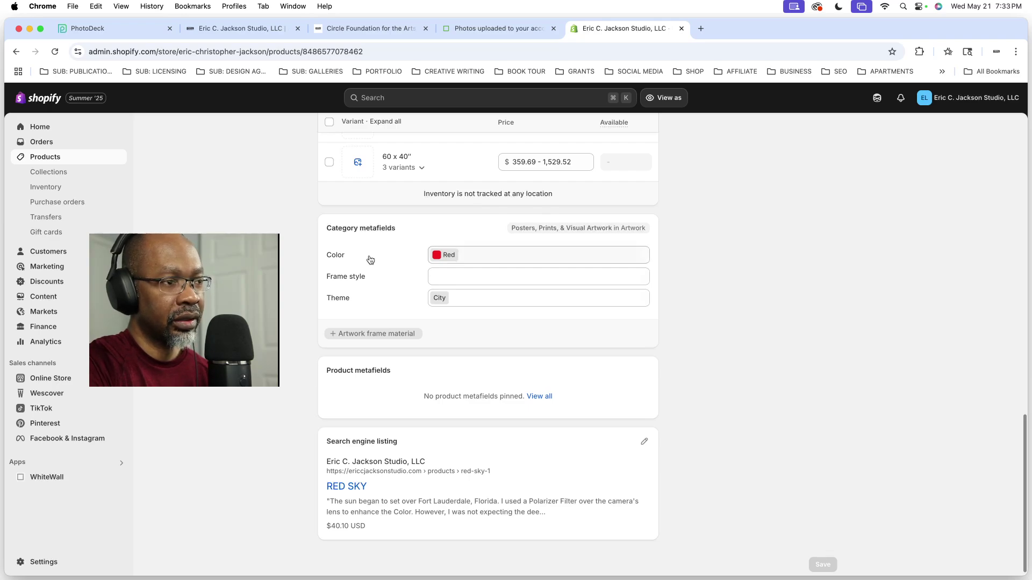
{"action": "scroll", "coordinate": [398, 352], "scroll_direction": "down", "scroll_amount": 1}
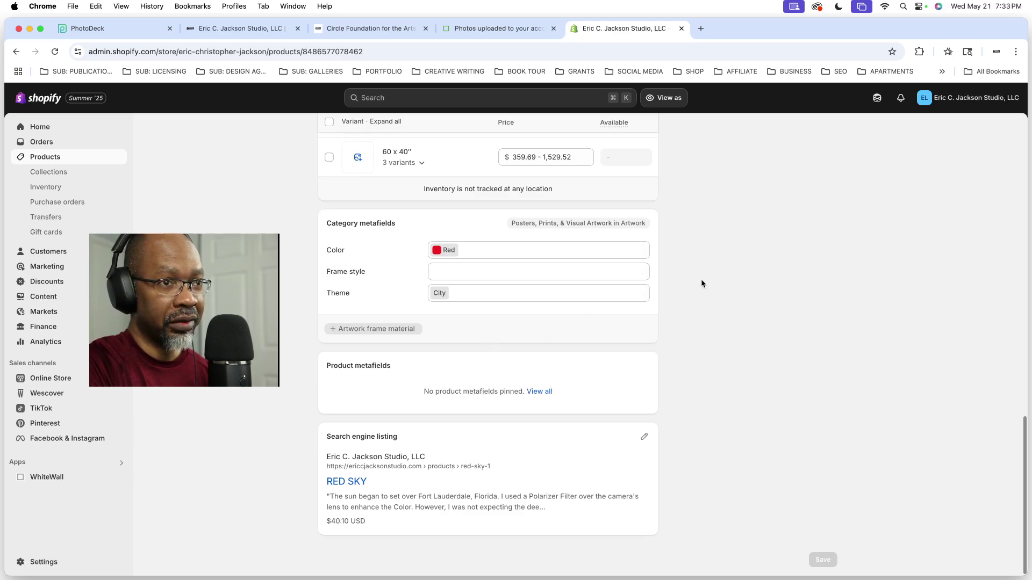
{"action": "scroll", "coordinate": [701, 279], "scroll_direction": "up", "scroll_amount": 1}
{"action": "scroll", "coordinate": [702, 283], "scroll_direction": "up", "scroll_amount": 10}
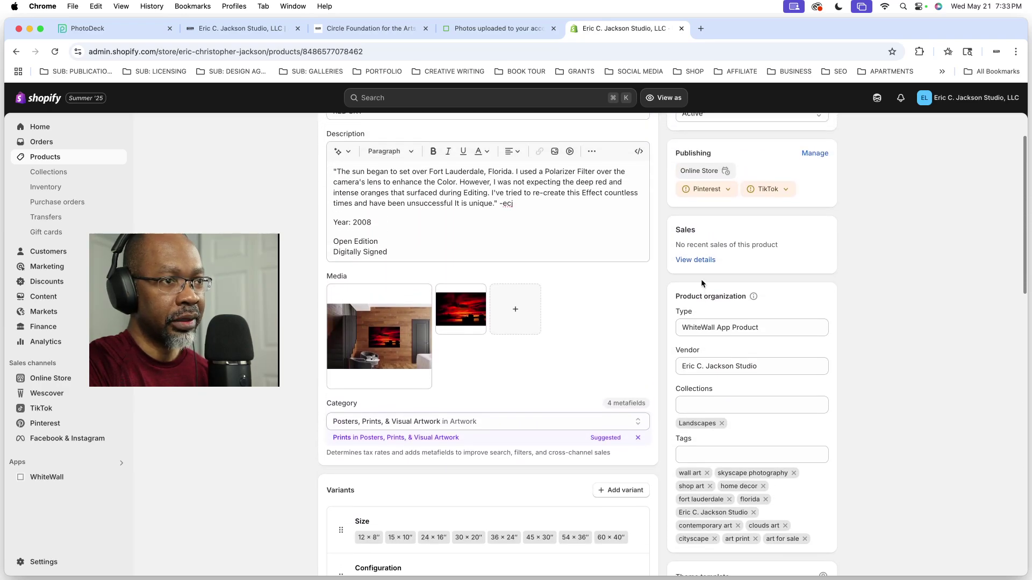
{"action": "scroll", "coordinate": [801, 259], "scroll_direction": "up", "scroll_amount": 3}
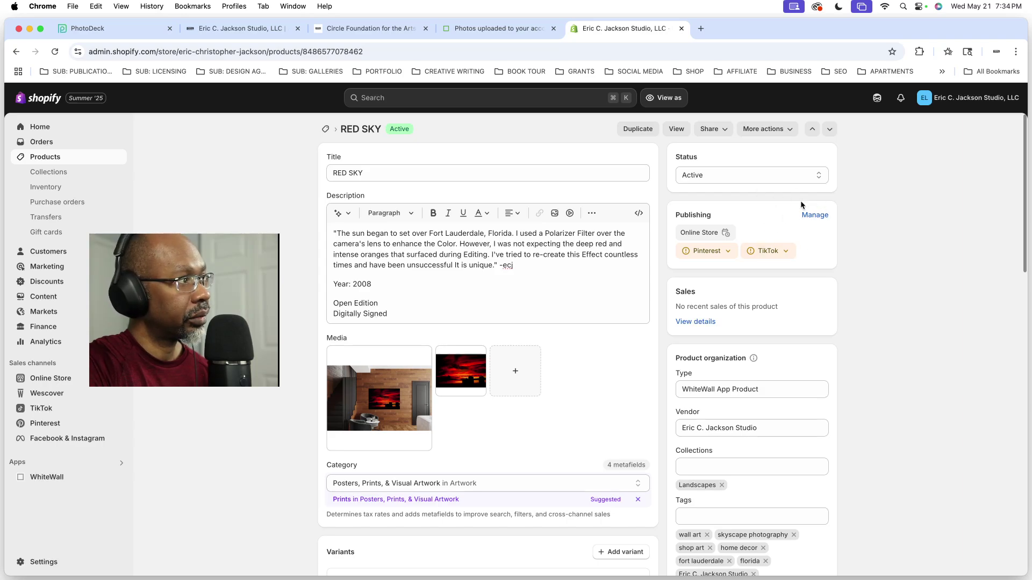
Step: Open the publishing settings for RED SKY and examine its sales channels, including the inclusion options for Wescover
{"action": "left_click", "coordinate": [815, 216]}
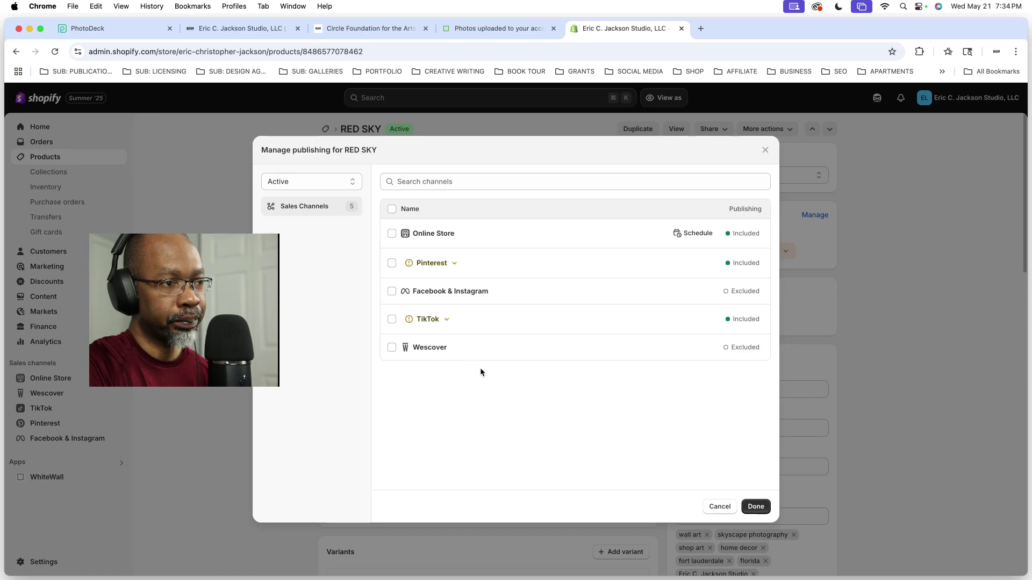
{"action": "left_click", "coordinate": [392, 348]}
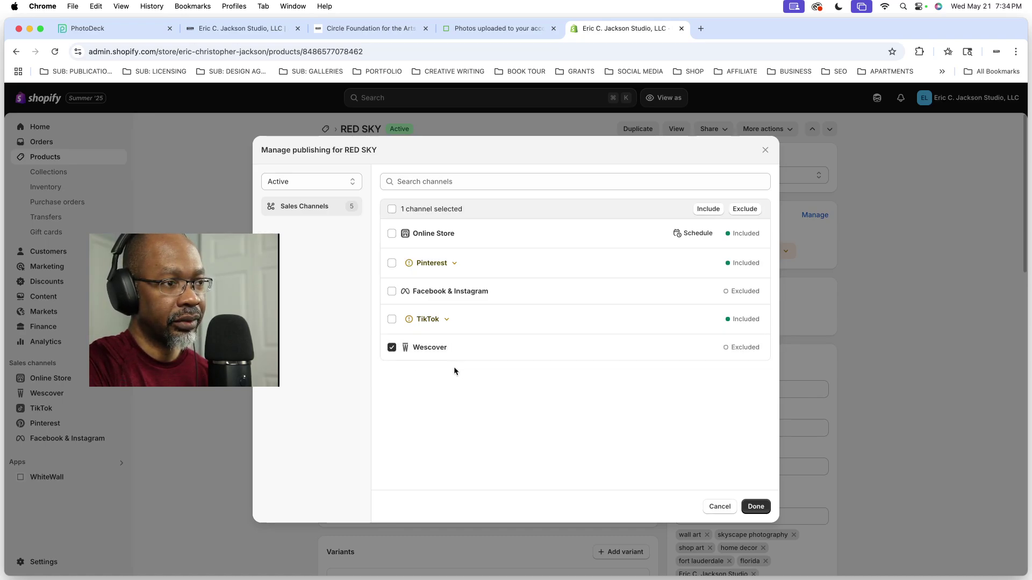
{"action": "left_click", "coordinate": [392, 348]}
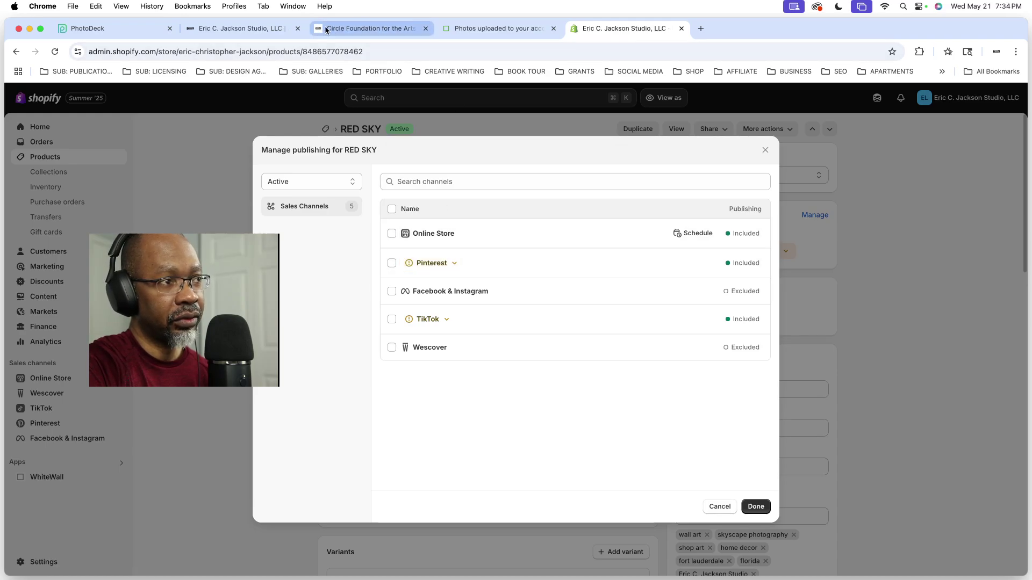
Step: Switch to the PhotoDeck site and look through the artworks in the "art for sale" search results
{"action": "left_click", "coordinate": [247, 28]}
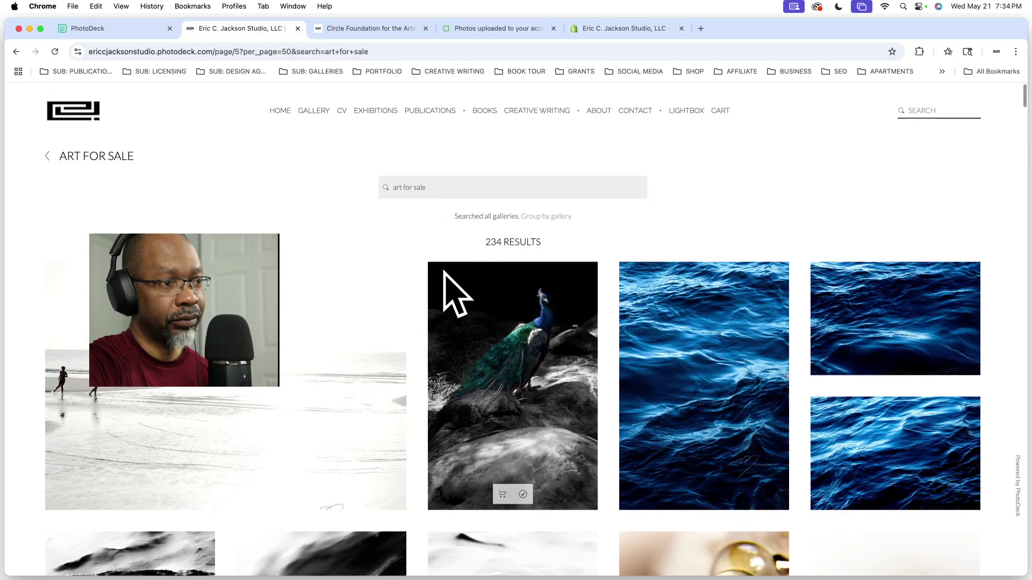
{"action": "scroll", "coordinate": [446, 290], "scroll_direction": "down", "scroll_amount": 15}
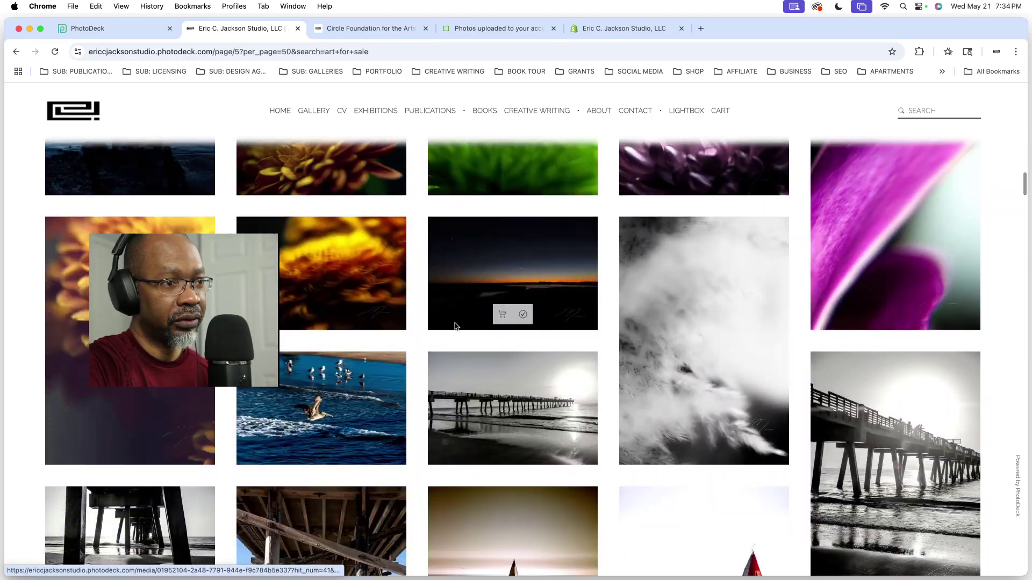
{"action": "scroll", "coordinate": [454, 326], "scroll_direction": "down", "scroll_amount": 20}
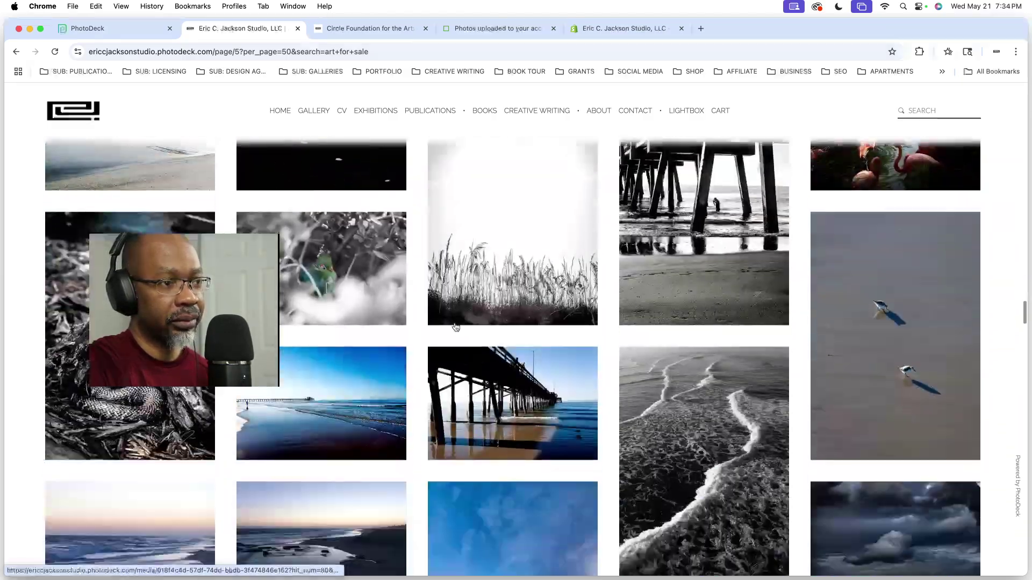
{"action": "scroll", "coordinate": [456, 328], "scroll_direction": "down", "scroll_amount": 20}
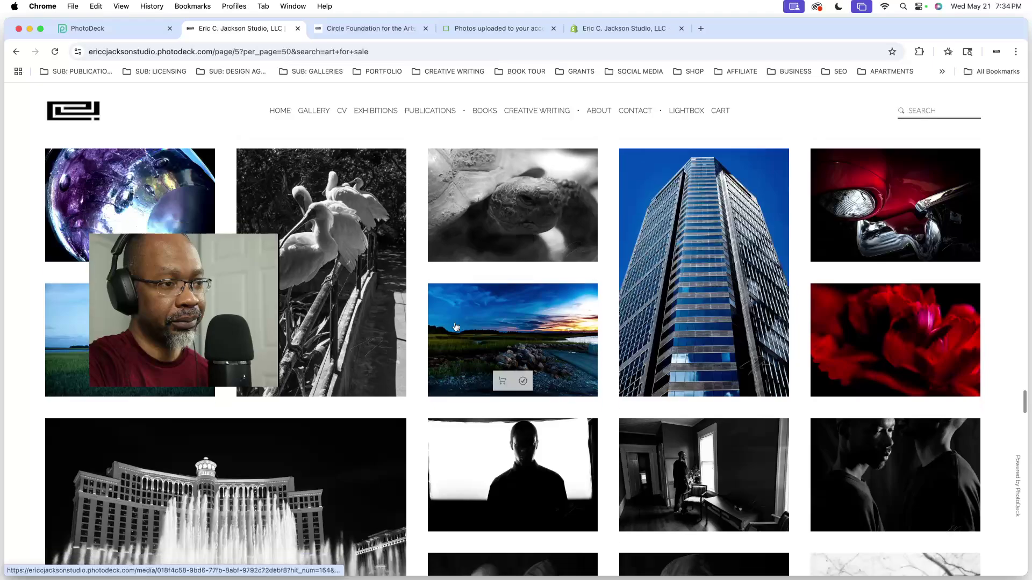
{"action": "scroll", "coordinate": [455, 327], "scroll_direction": "down", "scroll_amount": 1}
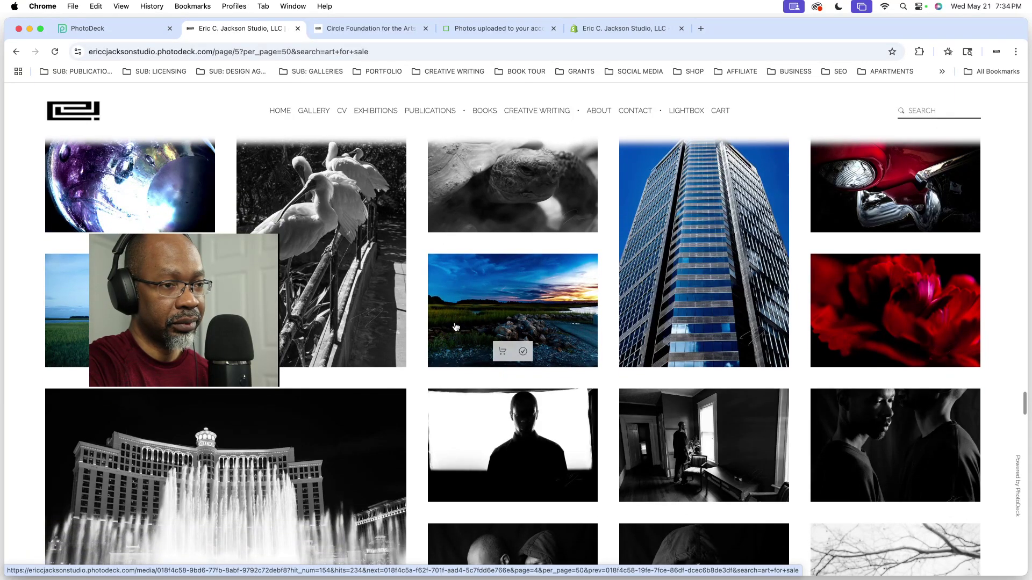
{"action": "scroll", "coordinate": [456, 327], "scroll_direction": "down", "scroll_amount": 20}
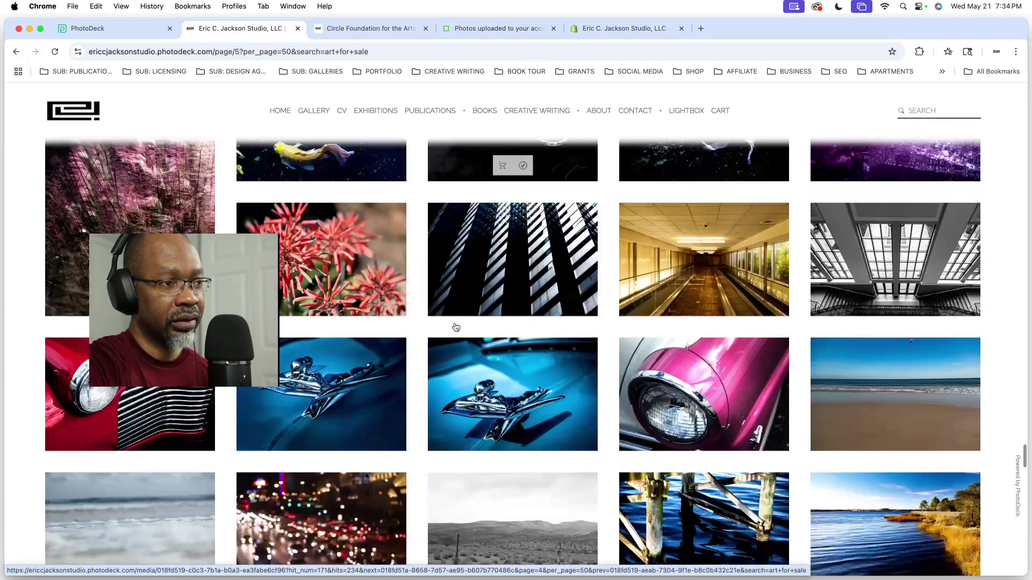
{"action": "scroll", "coordinate": [455, 327], "scroll_direction": "down", "scroll_amount": 1}
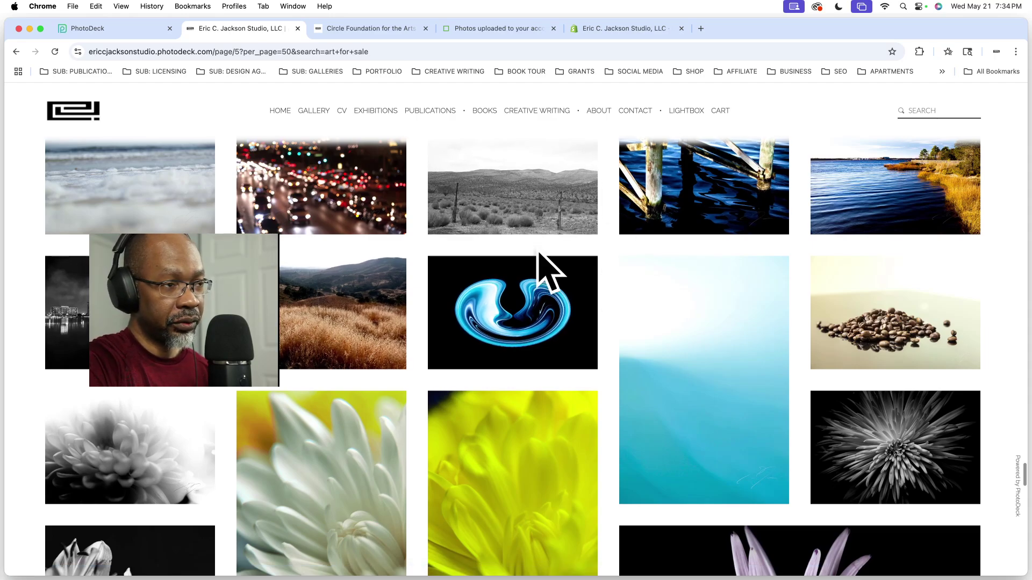
Step: View the studio site's collections and WhiteWall's Shopify product management, and return to Shopify to leave RED SKY's publishing settings without saving
{"action": "left_click", "coordinate": [390, 29]}
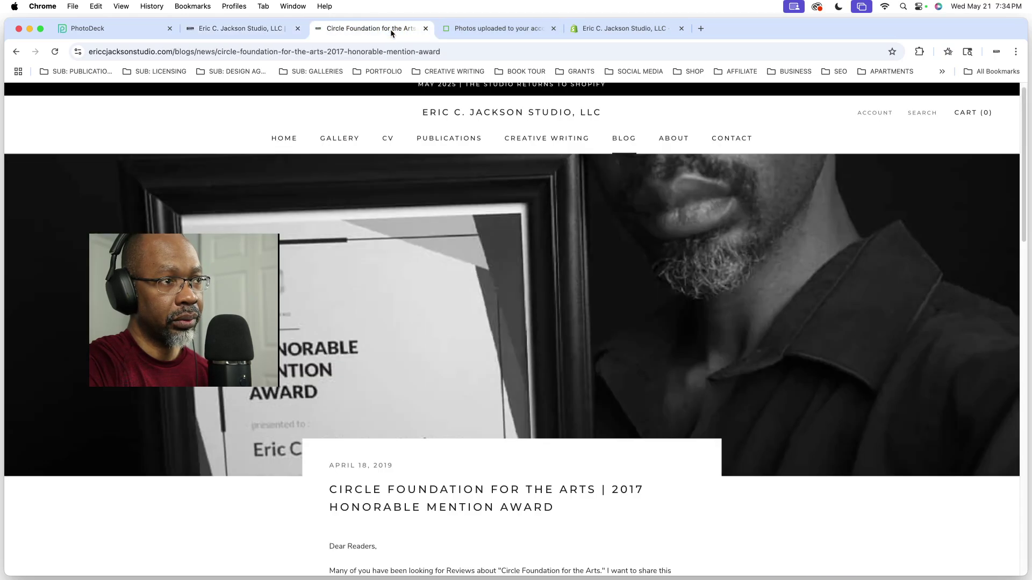
{"action": "left_click", "coordinate": [352, 139]}
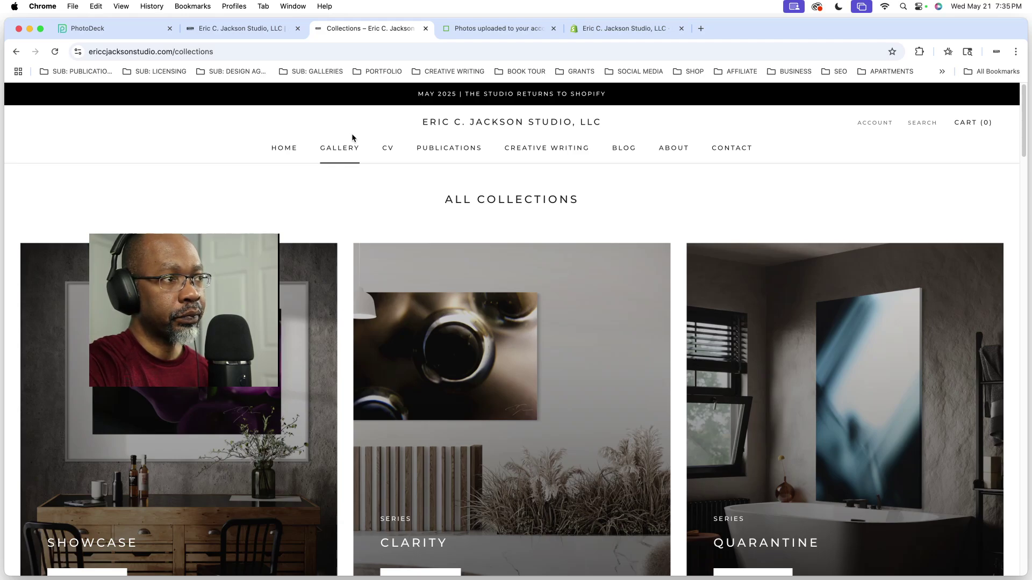
{"action": "left_click", "coordinate": [493, 33]}
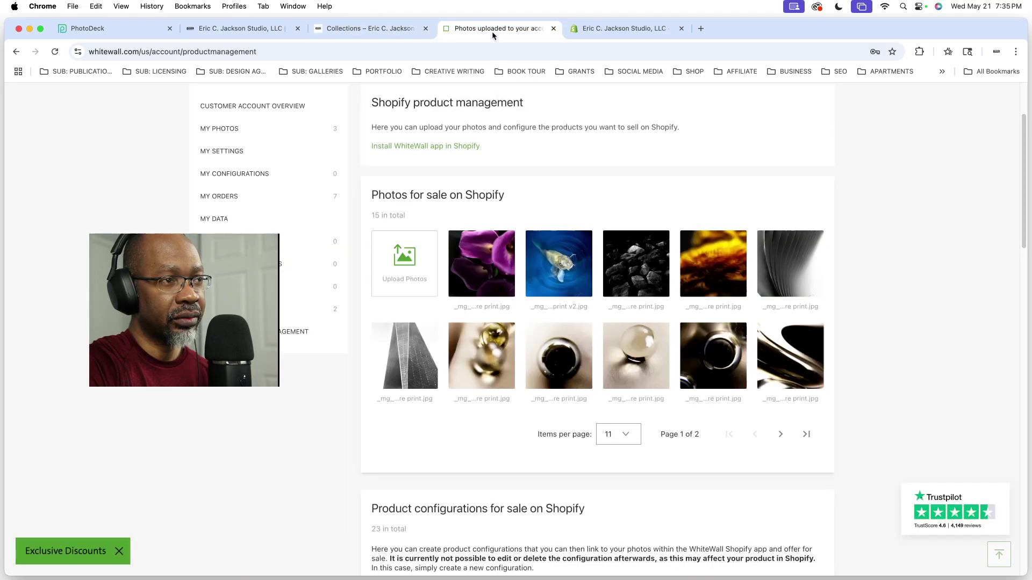
{"action": "left_click", "coordinate": [611, 27]}
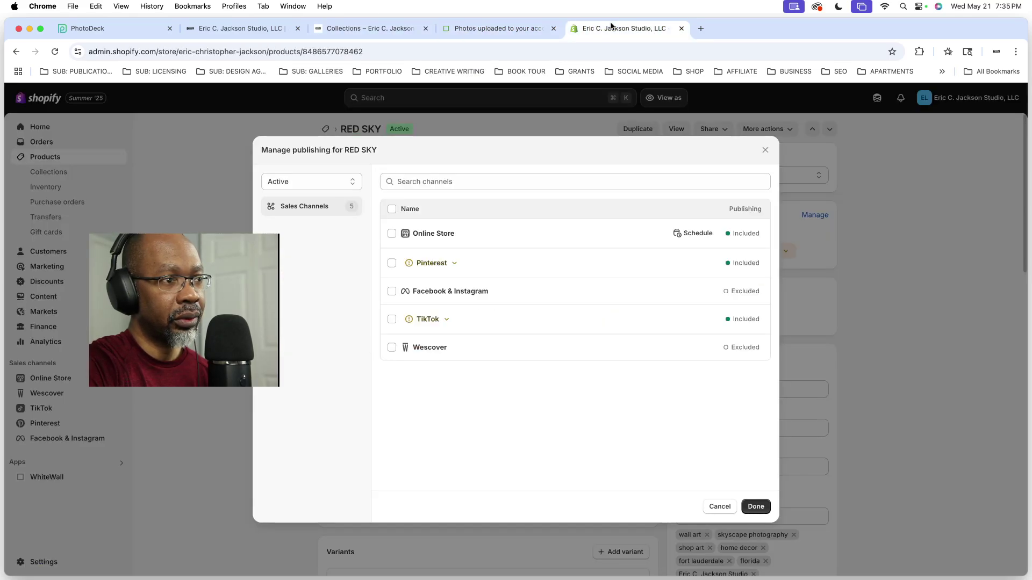
{"action": "left_click", "coordinate": [719, 505]}
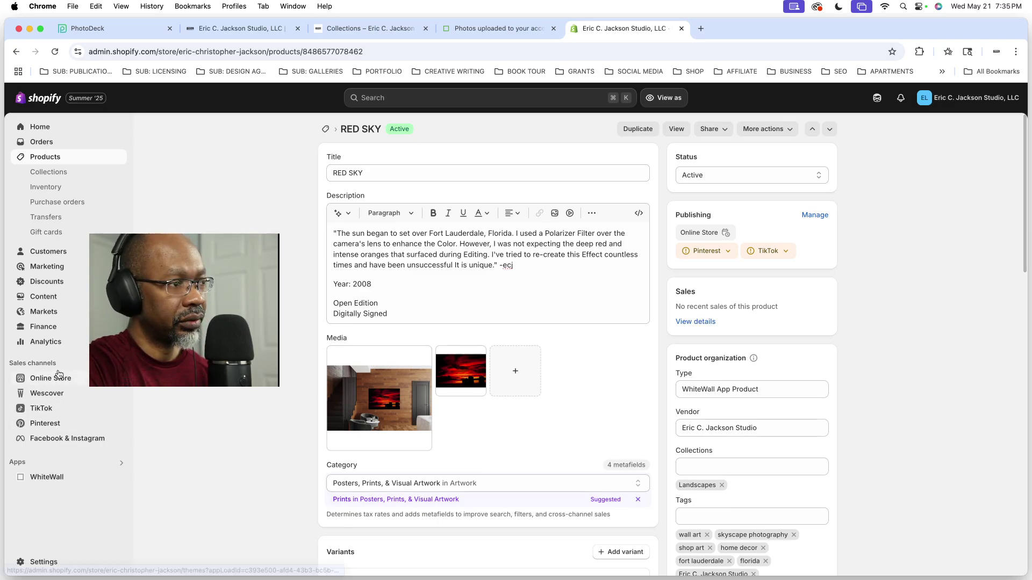
Step: Open the Pinterest sales channel in Shopify, view the studio's Pinterest profile in a new browser tab, and return to the channel settings
{"action": "left_click", "coordinate": [52, 424]}
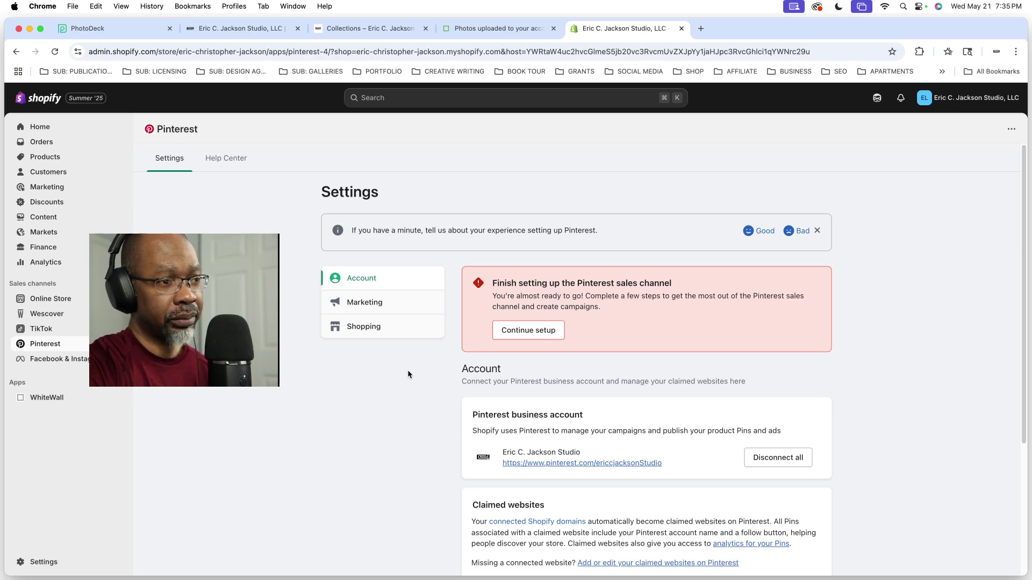
{"action": "left_click", "coordinate": [700, 28]}
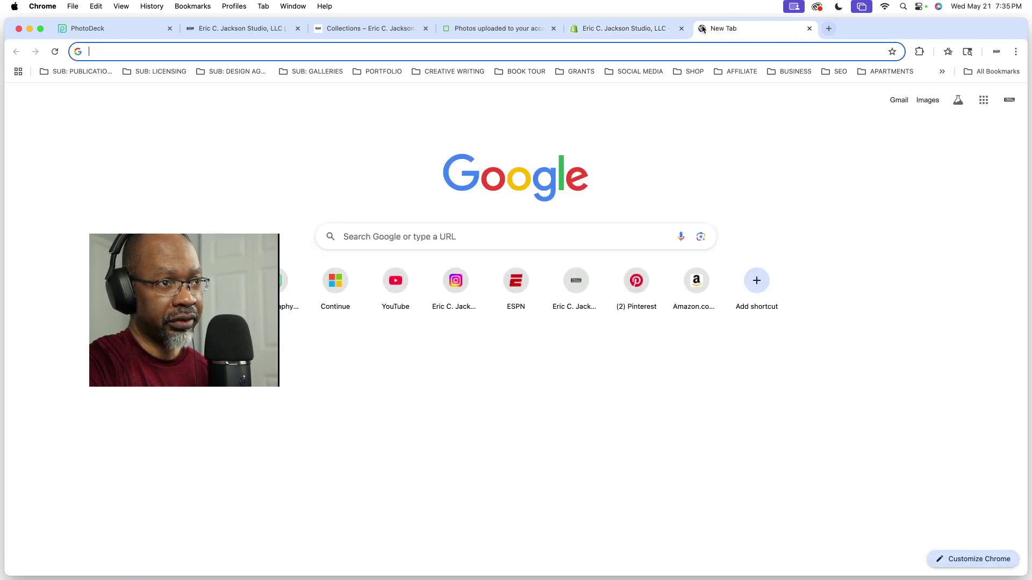
{"action": "left_click", "coordinate": [640, 71]}
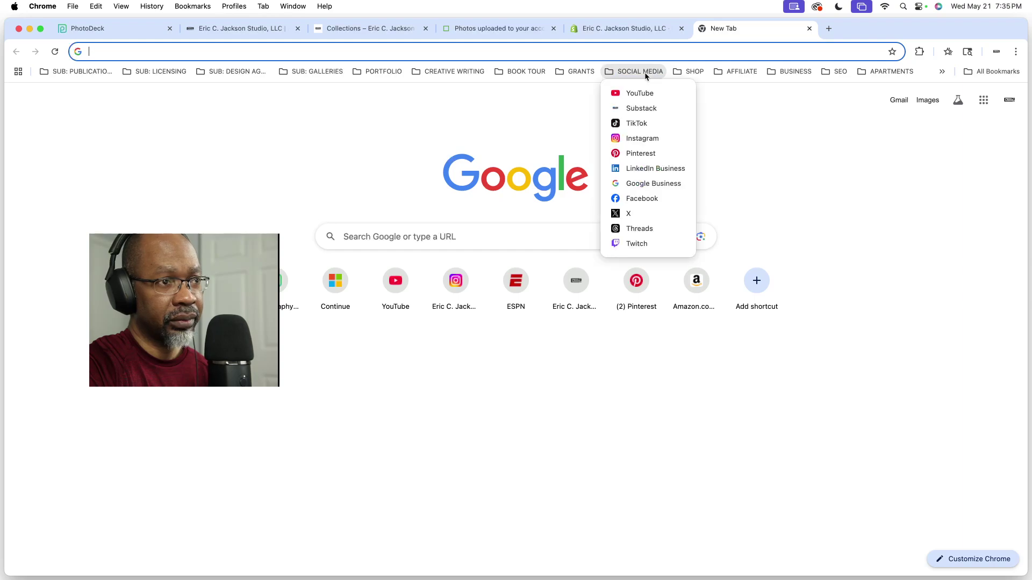
{"action": "left_click", "coordinate": [645, 155]}
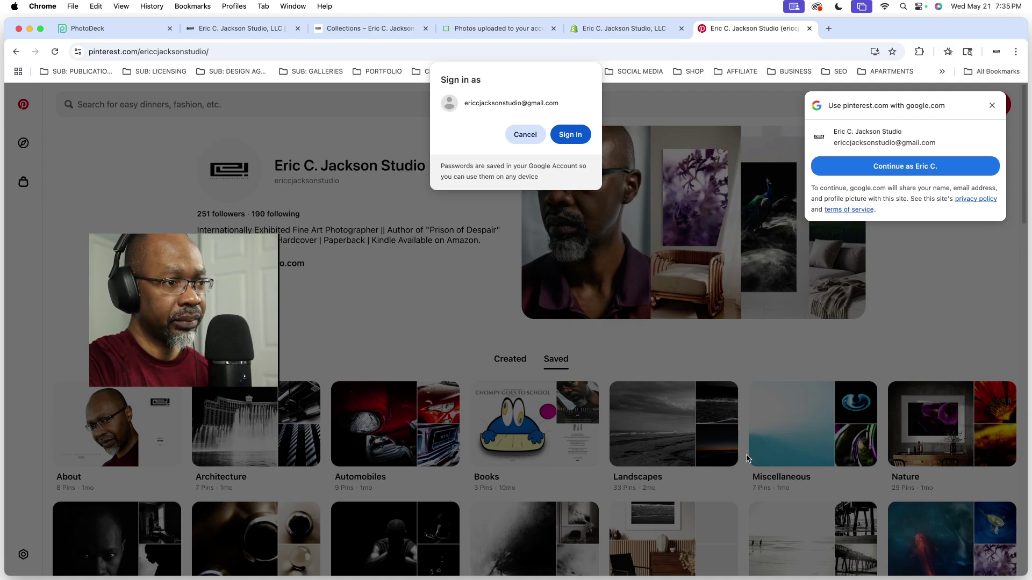
{"action": "left_click", "coordinate": [630, 30]}
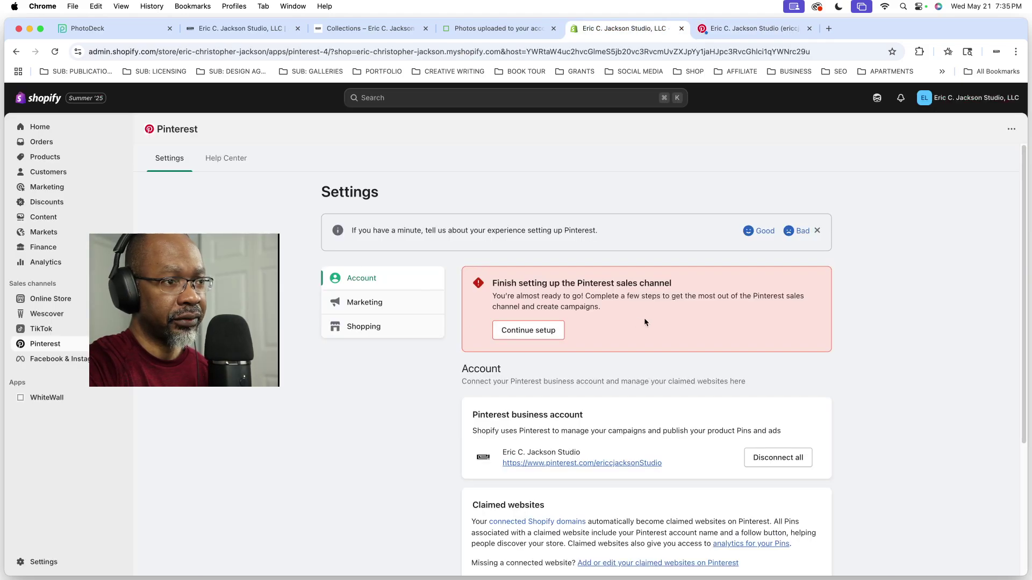
Step: Review the Pinterest channel's Account, Marketing and Shopping settings, including claimed websites, billing, catalog publishing and product feeds
{"action": "scroll", "coordinate": [440, 442], "scroll_direction": "down", "scroll_amount": 5}
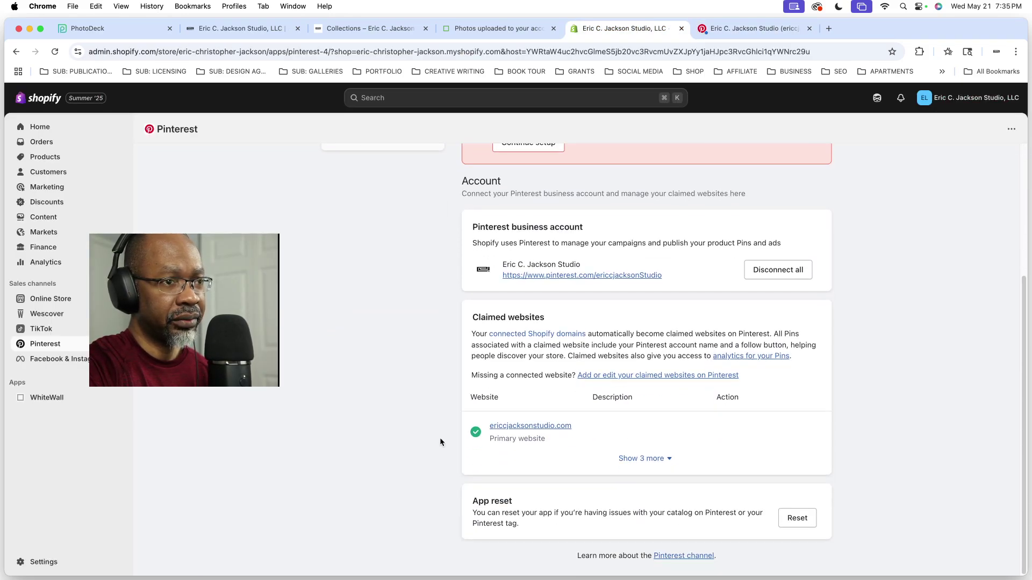
{"action": "scroll", "coordinate": [439, 441], "scroll_direction": "up", "scroll_amount": 5}
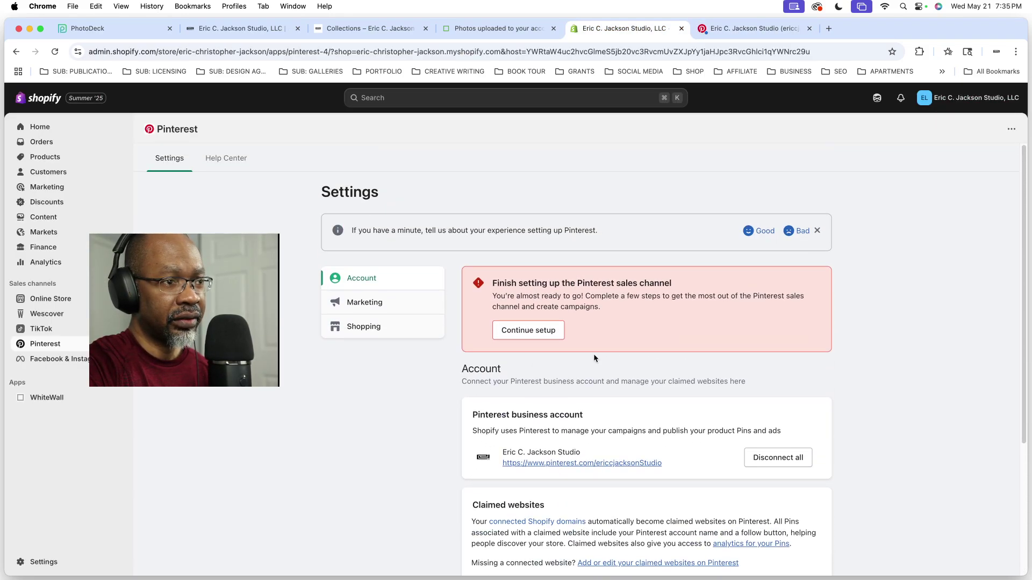
{"action": "left_click", "coordinate": [379, 305]}
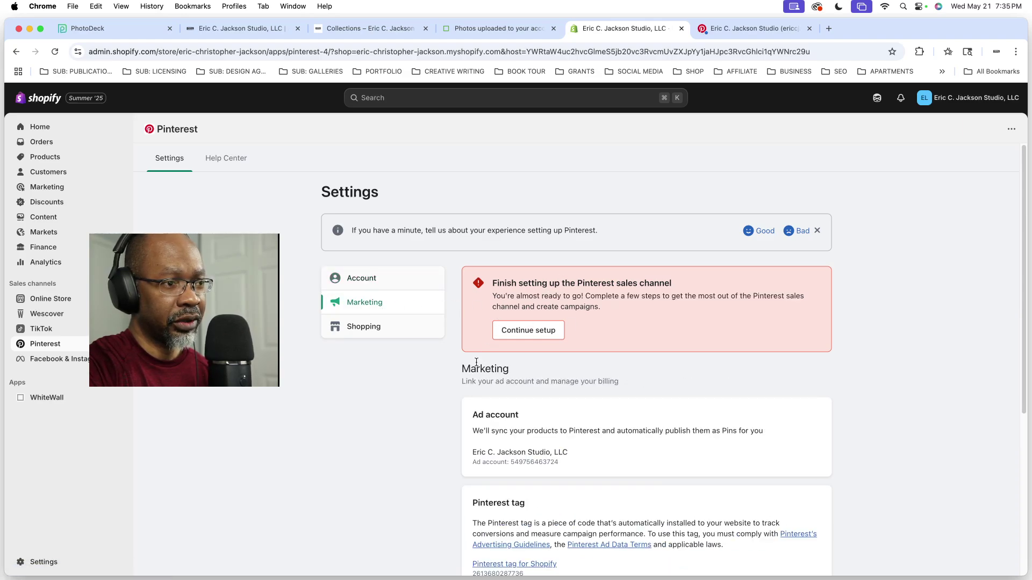
{"action": "scroll", "coordinate": [426, 405], "scroll_direction": "down", "scroll_amount": 5}
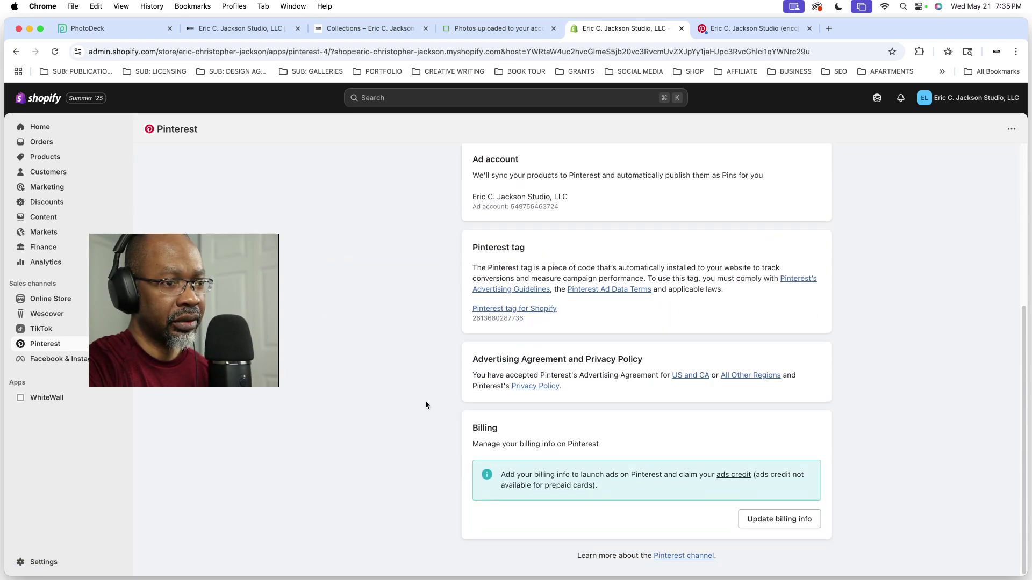
{"action": "scroll", "coordinate": [426, 404], "scroll_direction": "up", "scroll_amount": 5}
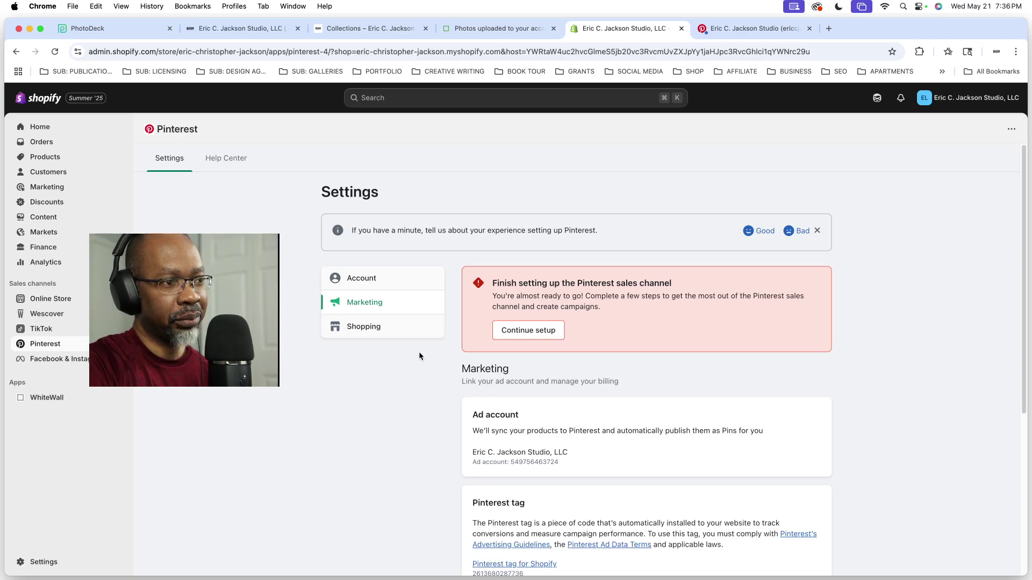
{"action": "left_click", "coordinate": [380, 332]}
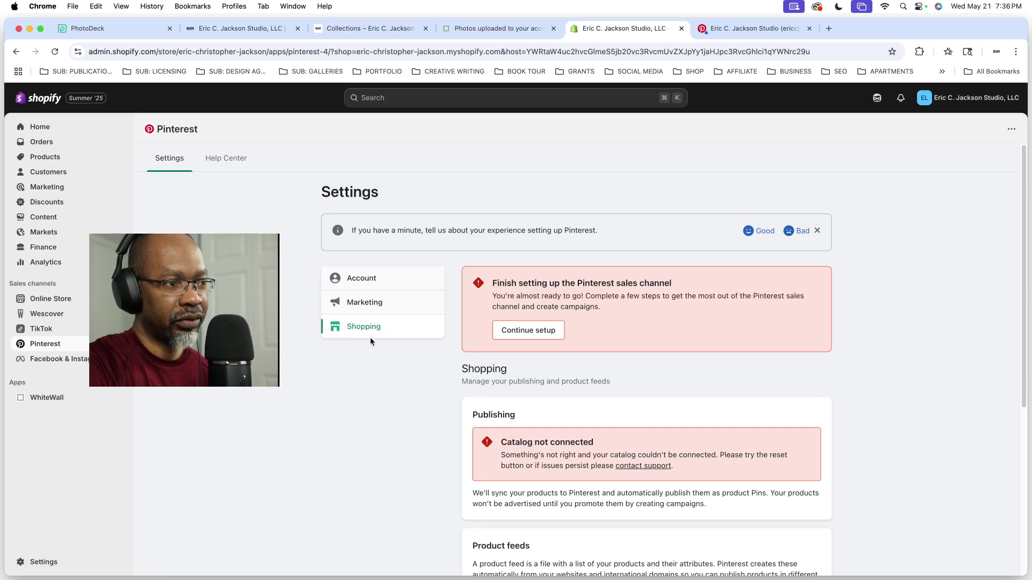
{"action": "scroll", "coordinate": [350, 334], "scroll_direction": "down", "scroll_amount": 5}
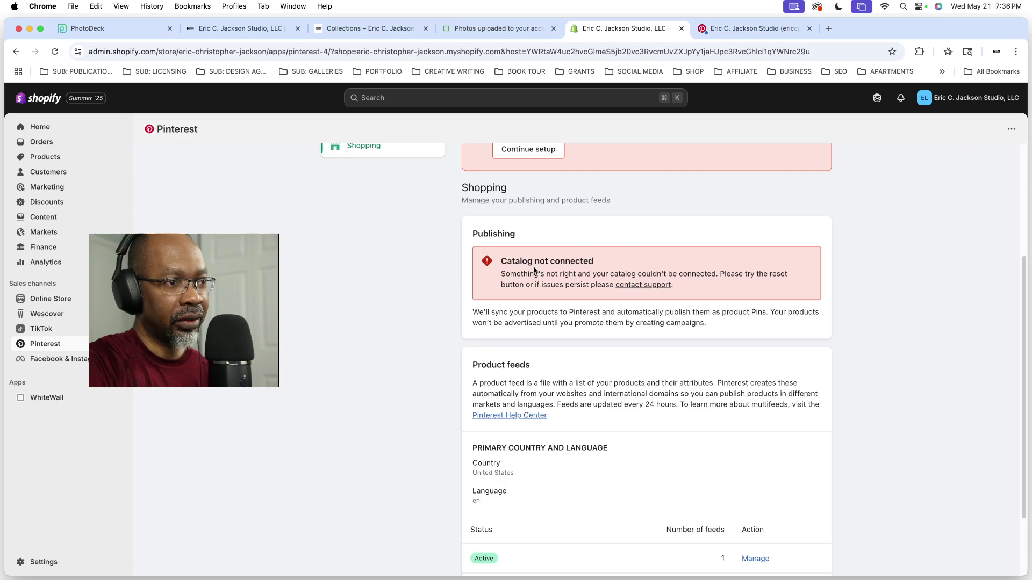
{"action": "scroll", "coordinate": [441, 306], "scroll_direction": "down", "scroll_amount": 3}
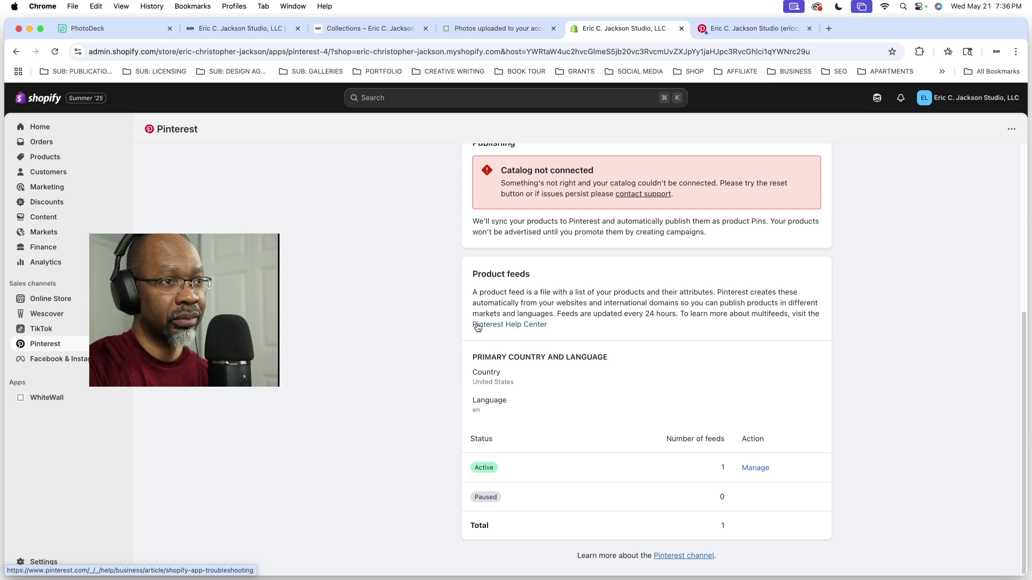
Step: Switch to the Pinterest browser page, load the studio's Instagram profile there from the social media bookmarks, and look through its posts
{"action": "left_click", "coordinate": [750, 28]}
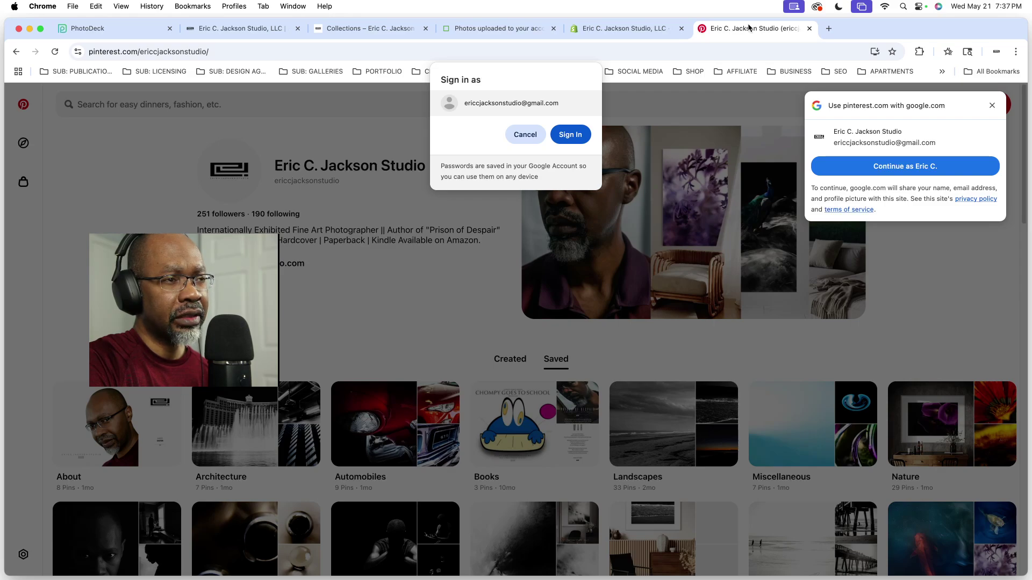
{"action": "left_click", "coordinate": [651, 71]}
{"action": "left_click", "coordinate": [643, 138]}
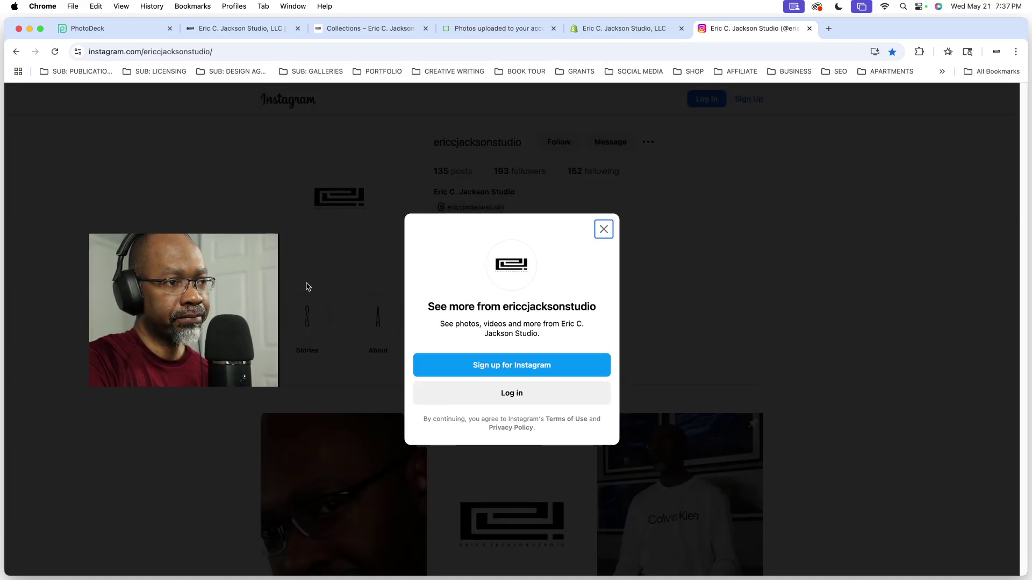
{"action": "left_click", "coordinate": [610, 232]}
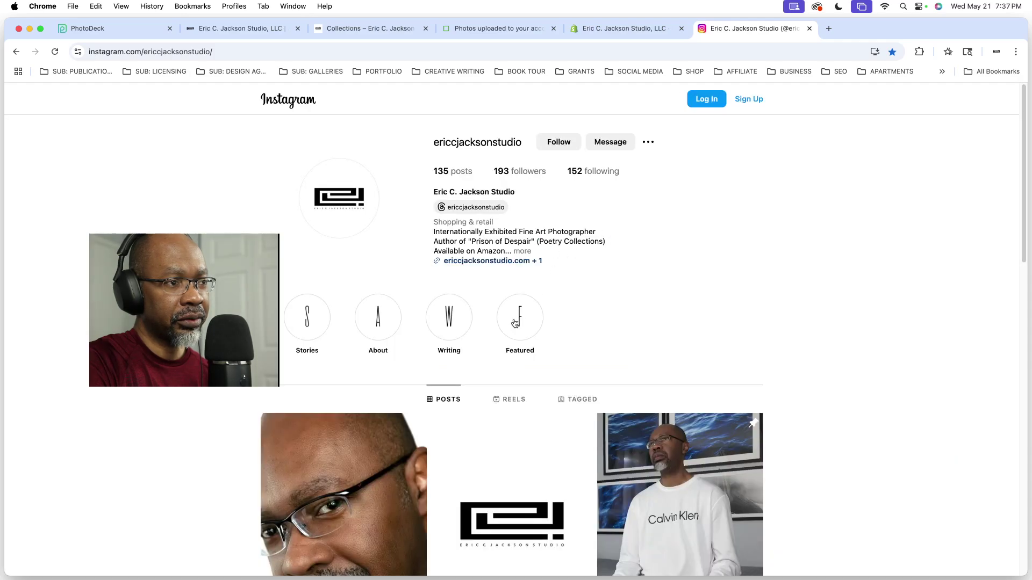
{"action": "scroll", "coordinate": [514, 325], "scroll_direction": "down", "scroll_amount": 4}
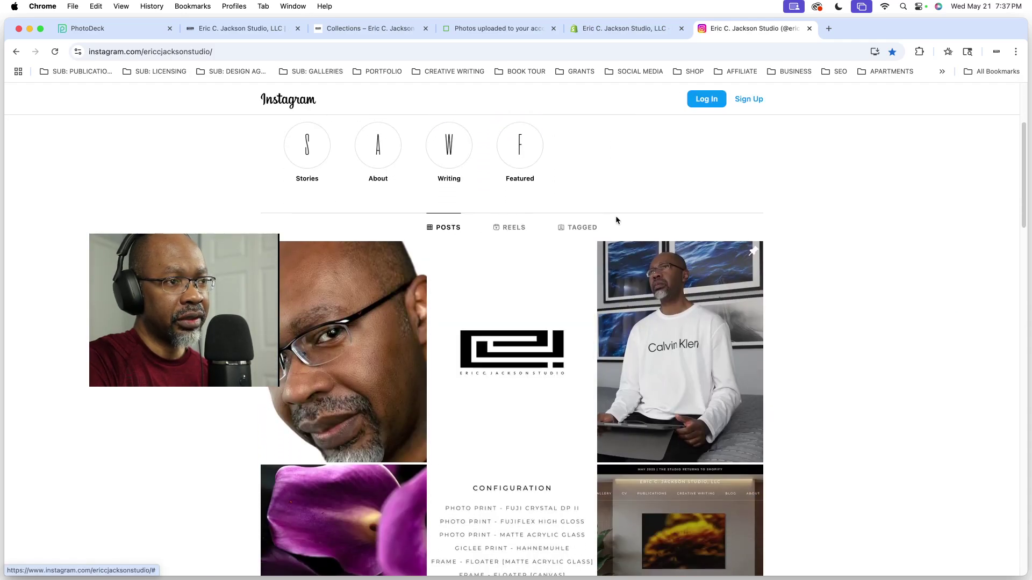
{"action": "scroll", "coordinate": [347, 377], "scroll_direction": "down", "scroll_amount": 5}
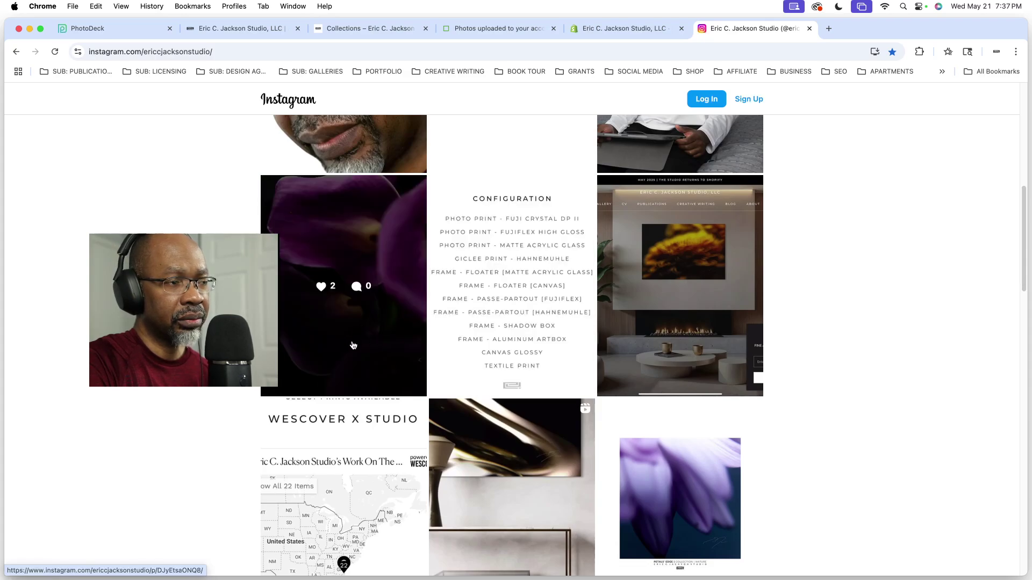
Step: Try to open the purple flower post on Instagram, dismiss the sign-up prompt, and close the profile to return to Shopify
{"action": "left_click", "coordinate": [353, 345]}
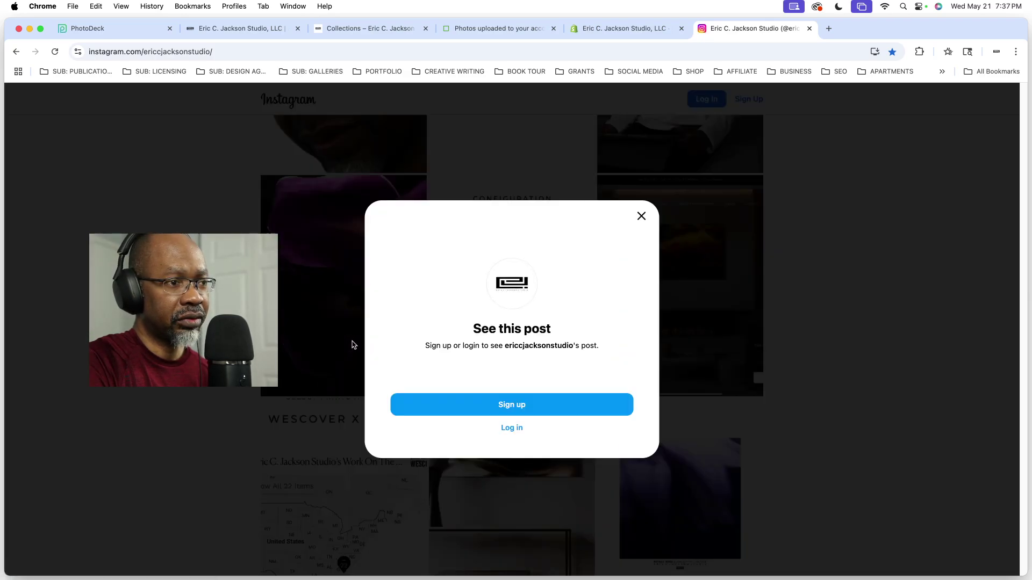
{"action": "left_click", "coordinate": [641, 217]}
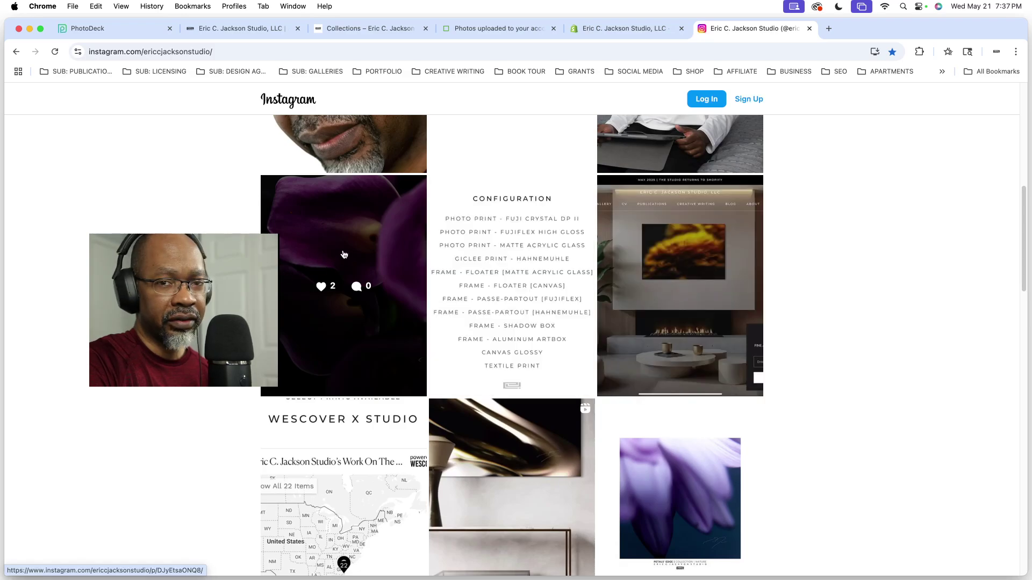
{"action": "scroll", "coordinate": [344, 254], "scroll_direction": "up", "scroll_amount": 5}
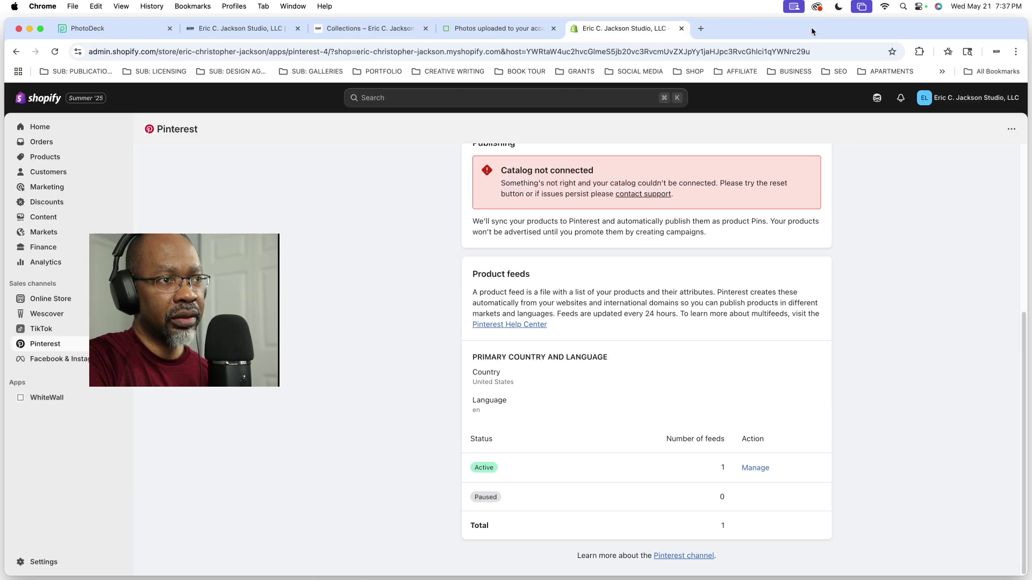
{"action": "left_click", "coordinate": [809, 29]}
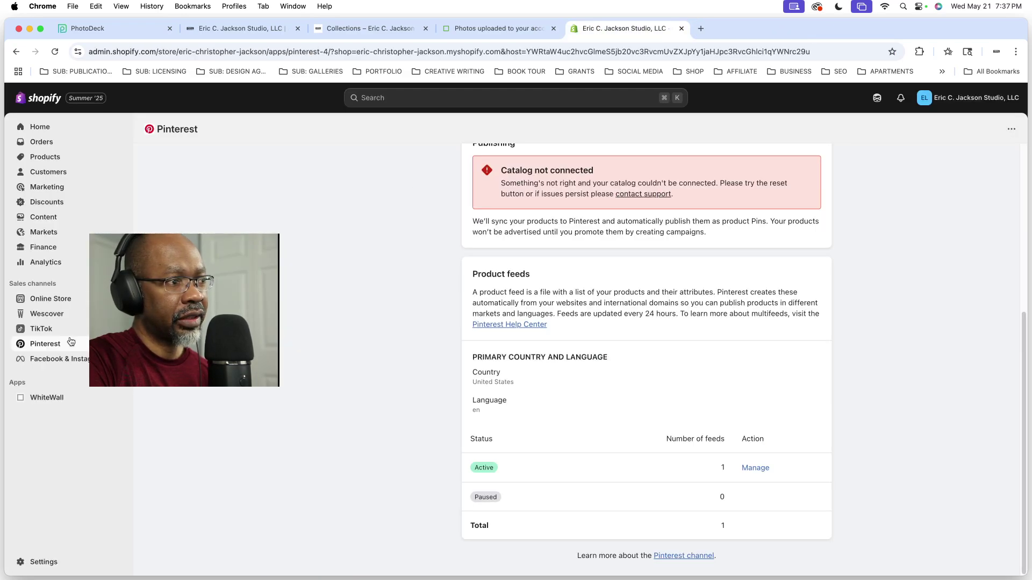
Step: View the Facebook & Instagram, TikTok and Wescover sales channels in Shopify
{"action": "left_click", "coordinate": [52, 360]}
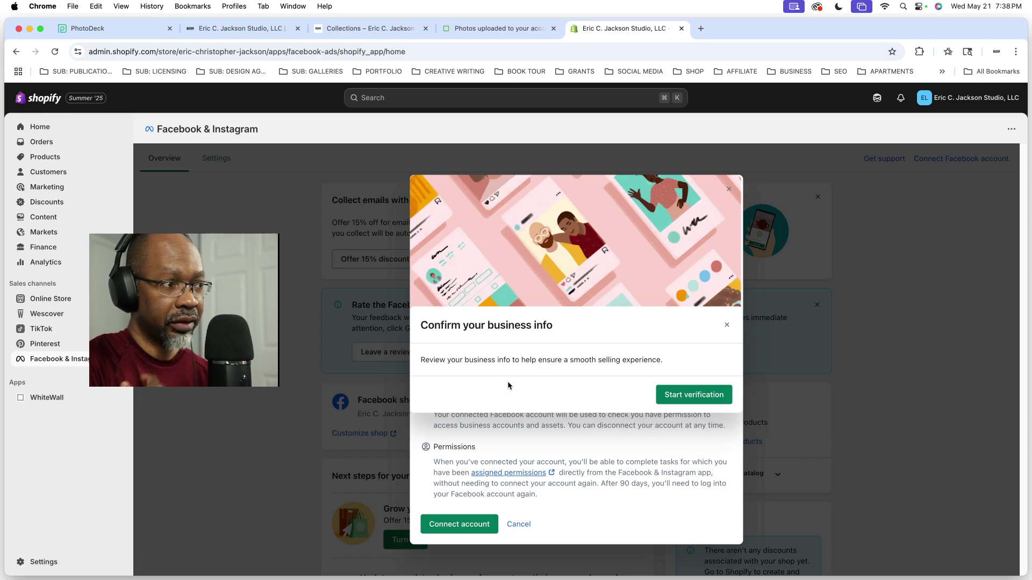
{"action": "left_click", "coordinate": [73, 335]}
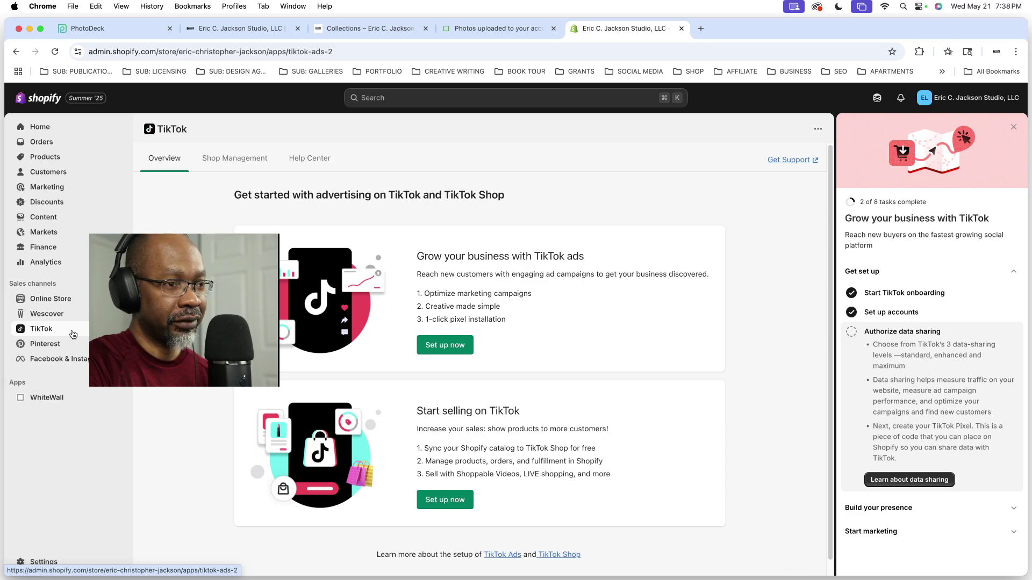
{"action": "left_click", "coordinate": [64, 316]}
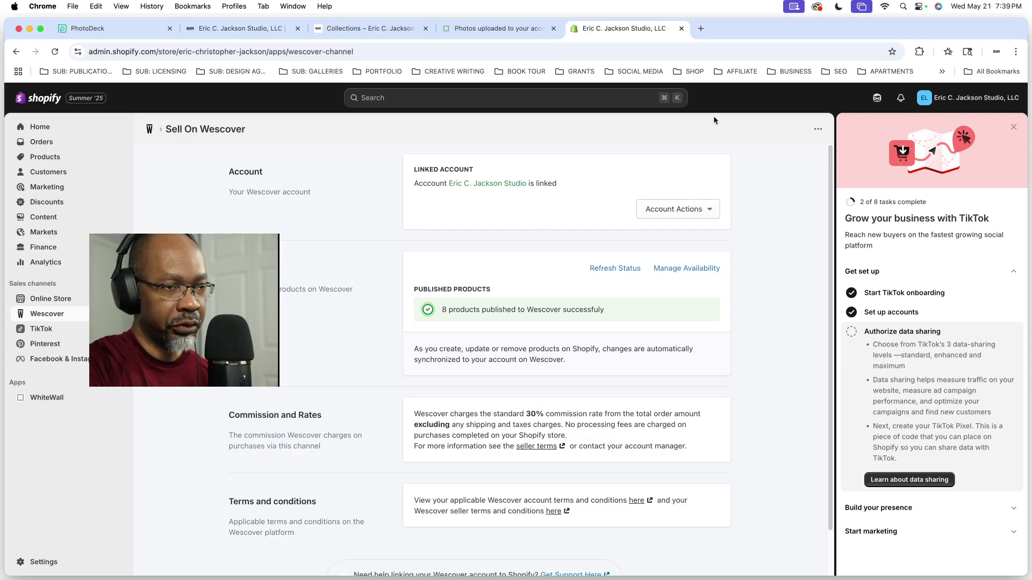
Step: Open the studio's bookmarked Wescover creator page in a new browser tab and view the Rise to the Top listing
{"action": "left_click", "coordinate": [701, 28]}
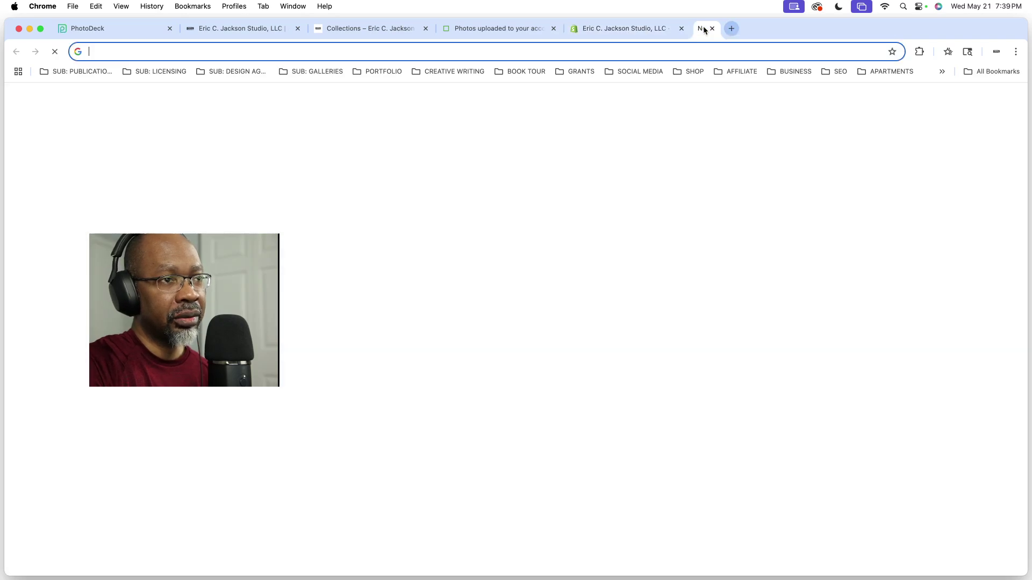
{"action": "left_click", "coordinate": [627, 73]}
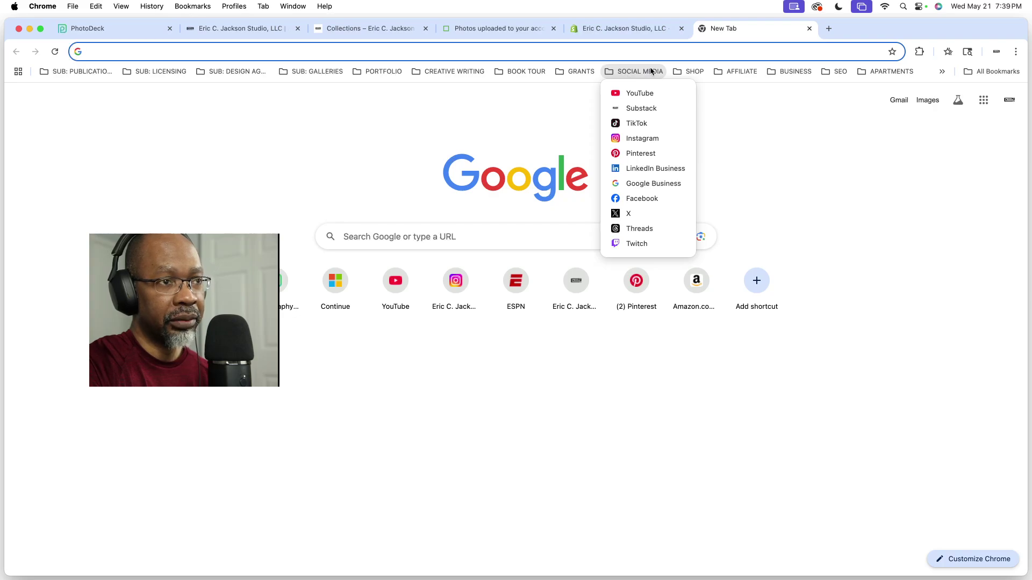
{"action": "mouse_move", "coordinate": [696, 72]}
{"action": "left_click", "coordinate": [709, 137]}
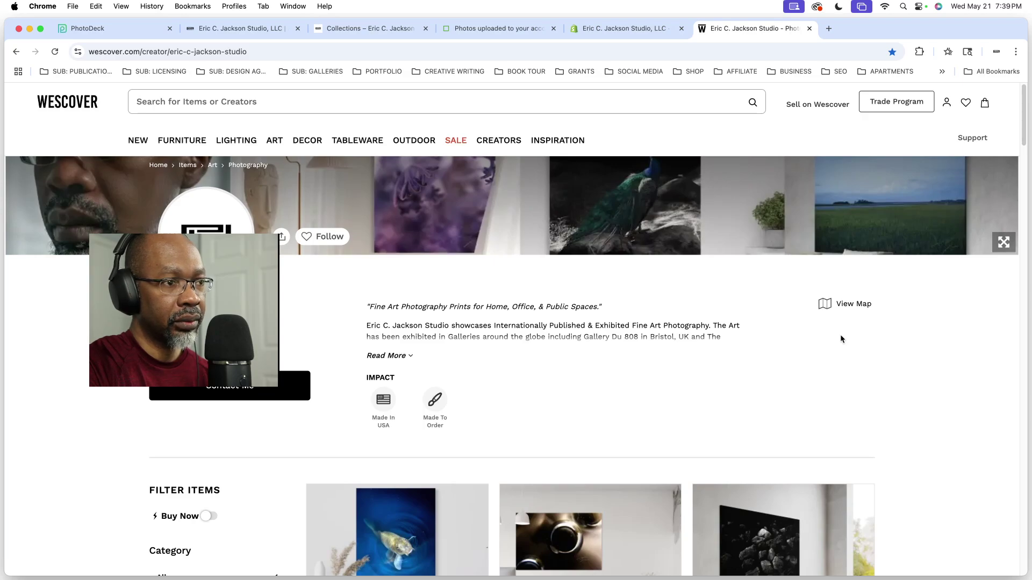
{"action": "scroll", "coordinate": [931, 375], "scroll_direction": "down", "scroll_amount": 5}
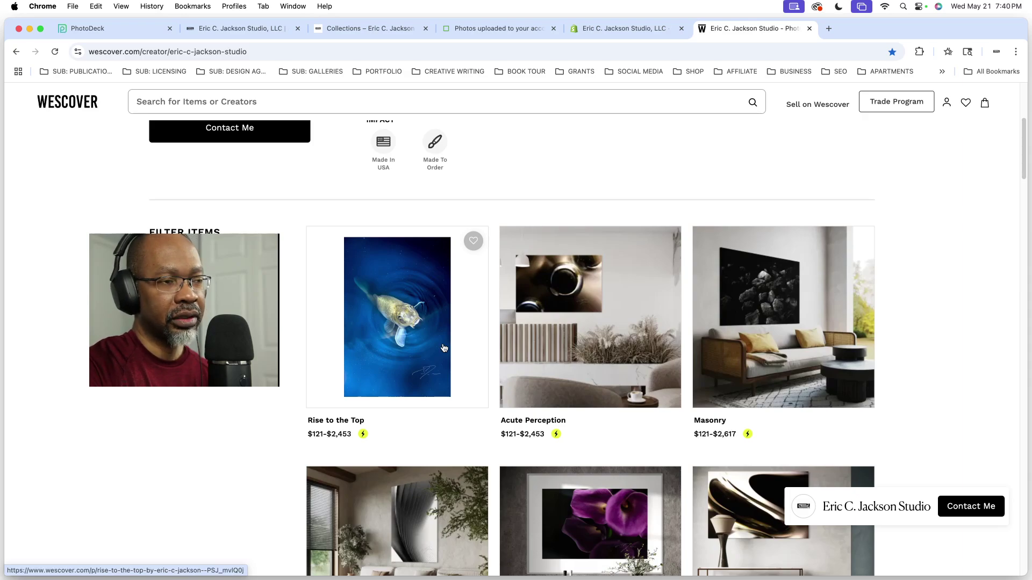
{"action": "left_click", "coordinate": [443, 348]}
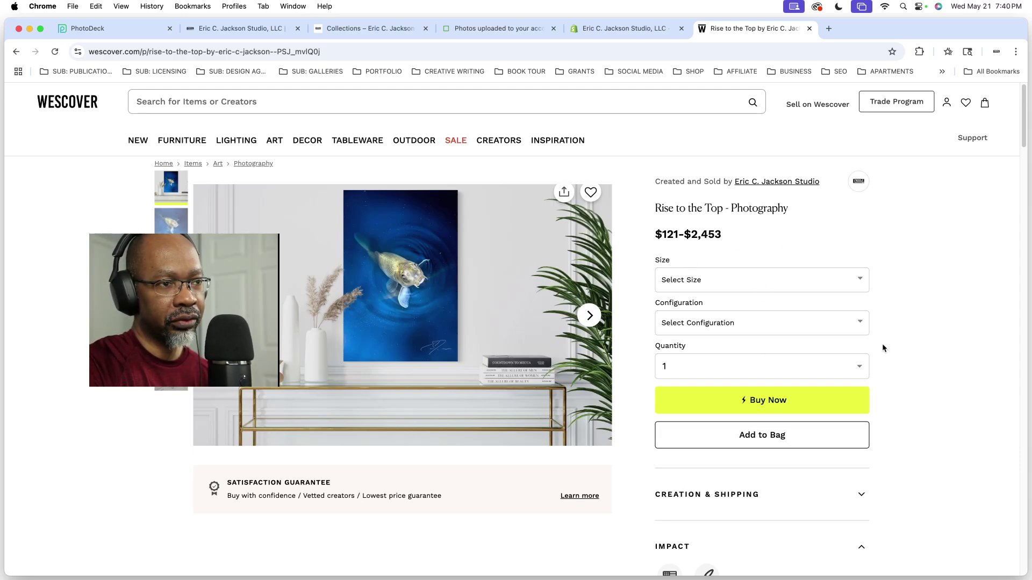
Step: Examine the Rise to the Top listing's artwork image and its Fuji Crystal DP II, Fujiflex High Gloss and Matte Acrylic print option images
{"action": "scroll", "coordinate": [885, 369], "scroll_direction": "down", "scroll_amount": 5}
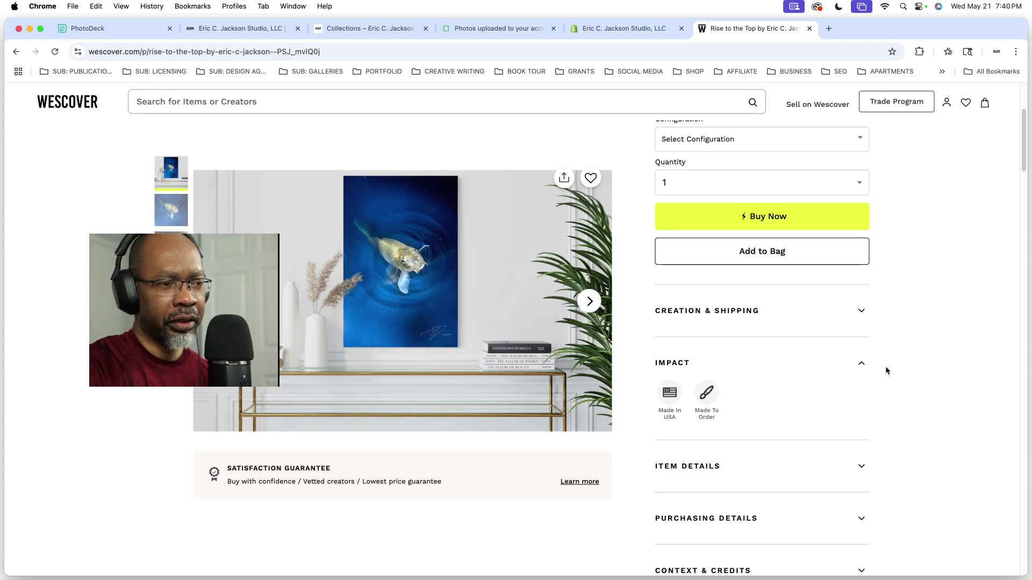
{"action": "scroll", "coordinate": [886, 368], "scroll_direction": "up", "scroll_amount": 5}
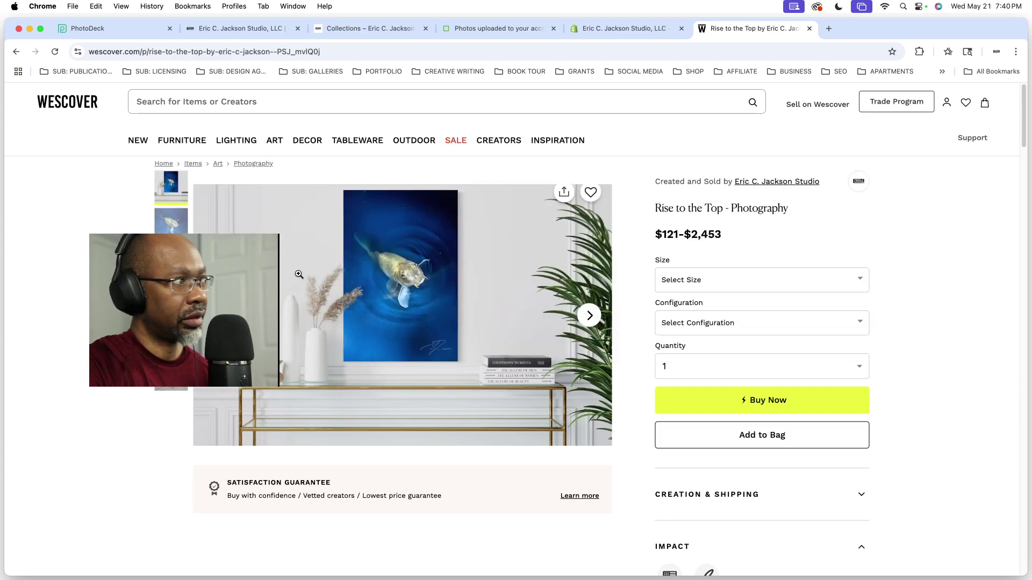
{"action": "scroll", "coordinate": [326, 263], "scroll_direction": "up", "scroll_amount": 5}
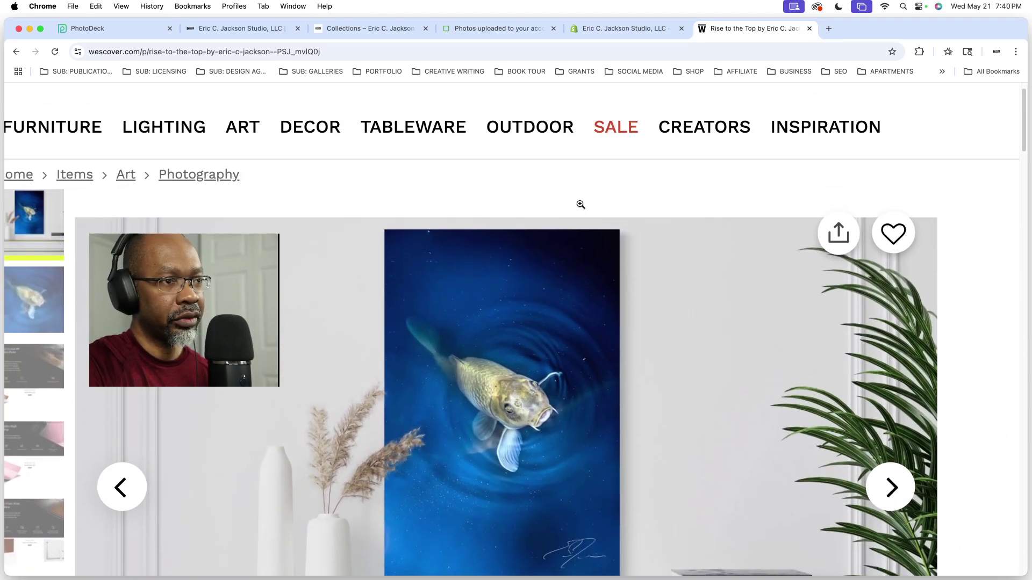
{"action": "scroll", "coordinate": [579, 205], "scroll_direction": "down", "scroll_amount": 5}
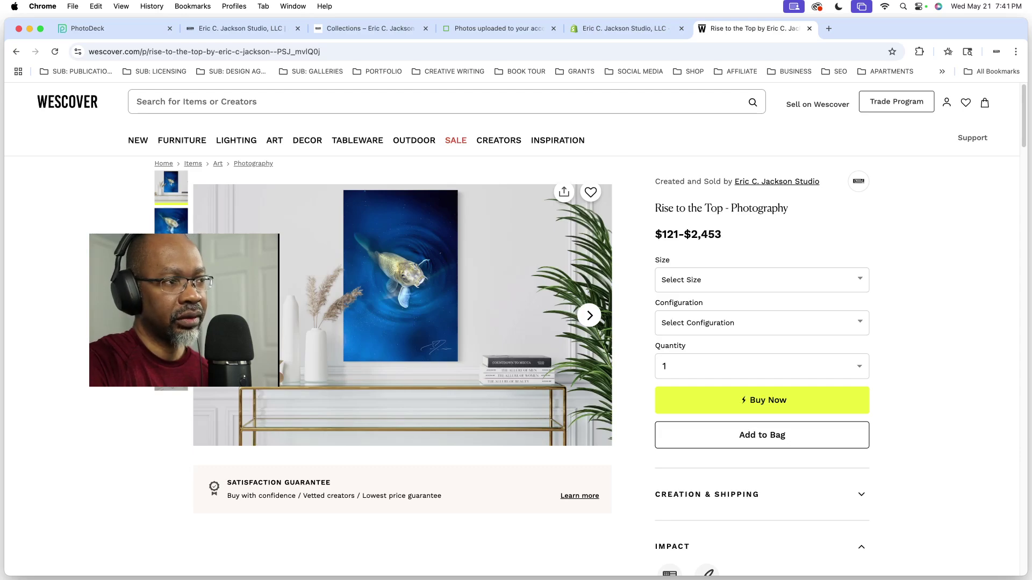
{"action": "left_click", "coordinate": [171, 238]}
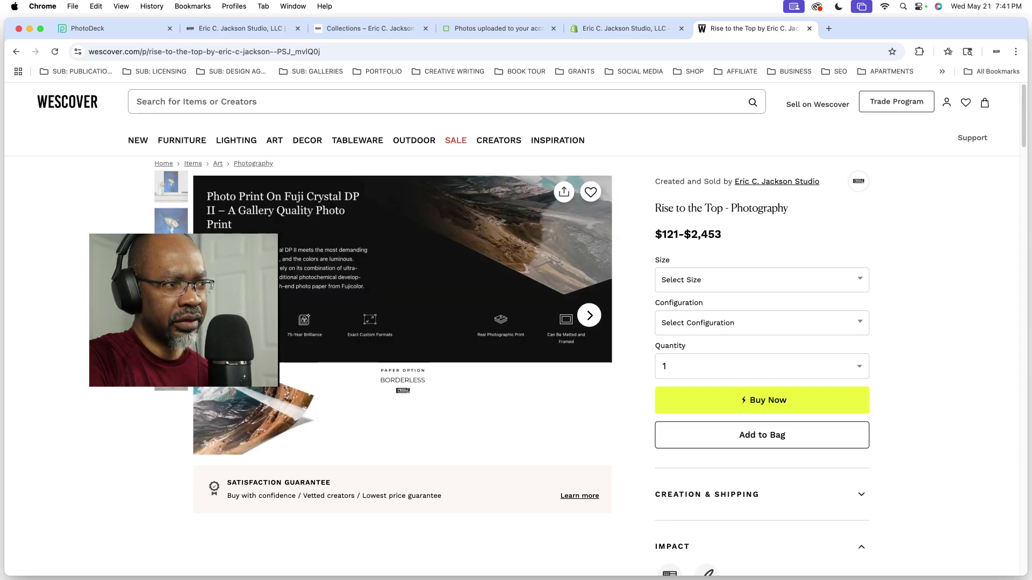
{"action": "left_click", "coordinate": [171, 299]}
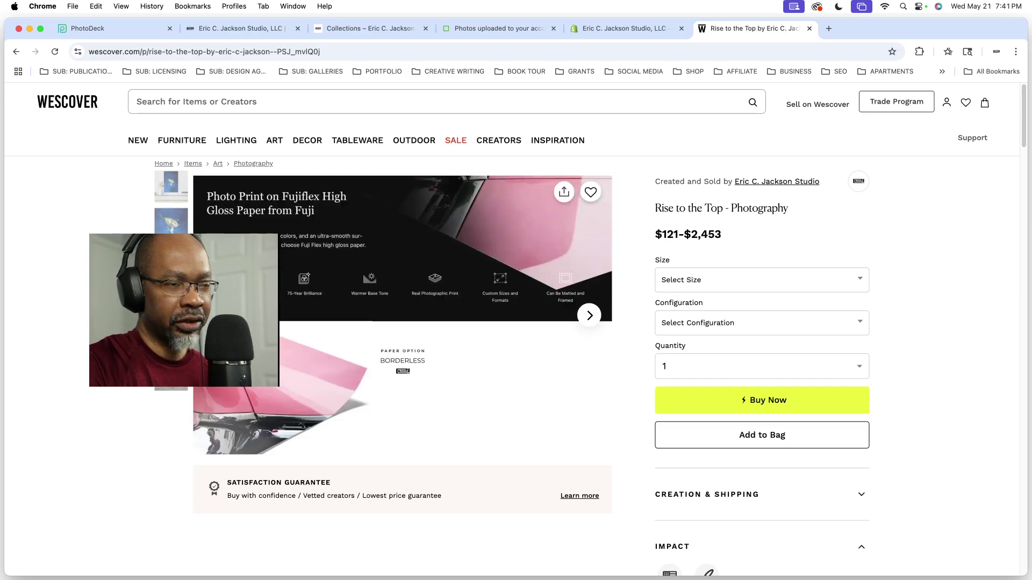
{"action": "left_click", "coordinate": [171, 337]}
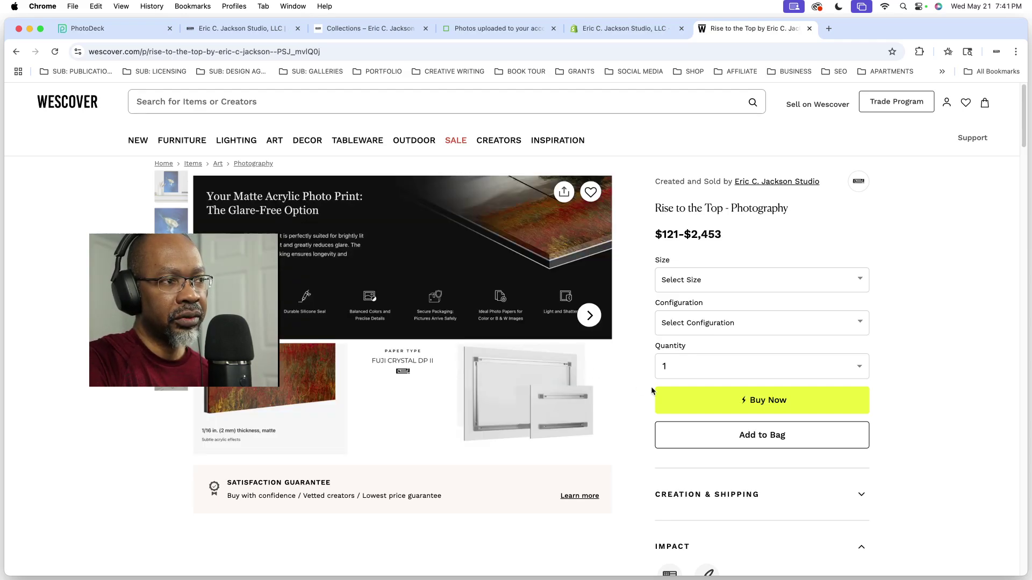
Step: Expand the Rise to the Top listing's item details and read the full artwork description
{"action": "scroll", "coordinate": [651, 390], "scroll_direction": "down", "scroll_amount": 5}
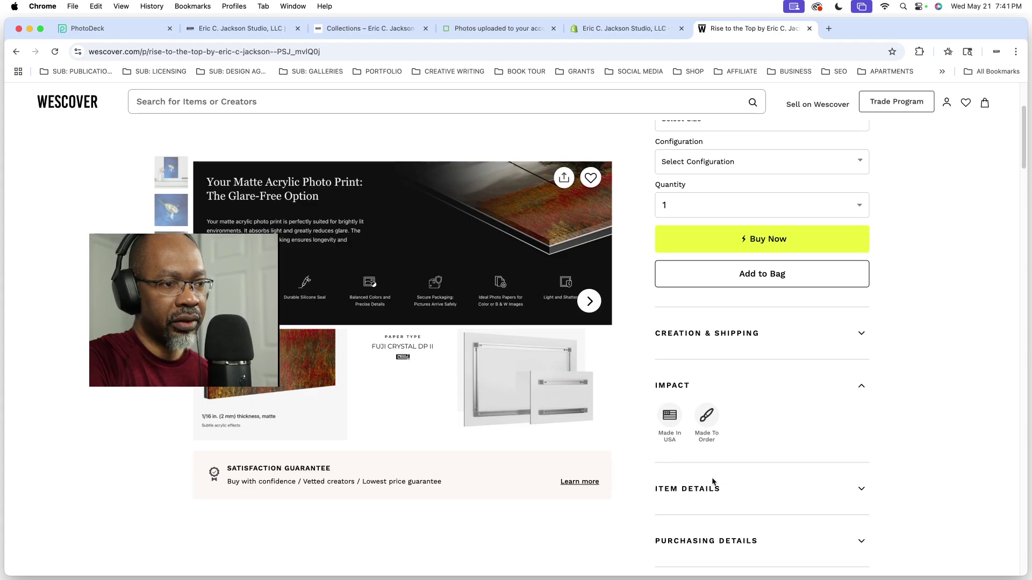
{"action": "scroll", "coordinate": [699, 486], "scroll_direction": "down", "scroll_amount": 4}
{"action": "left_click", "coordinate": [719, 356]}
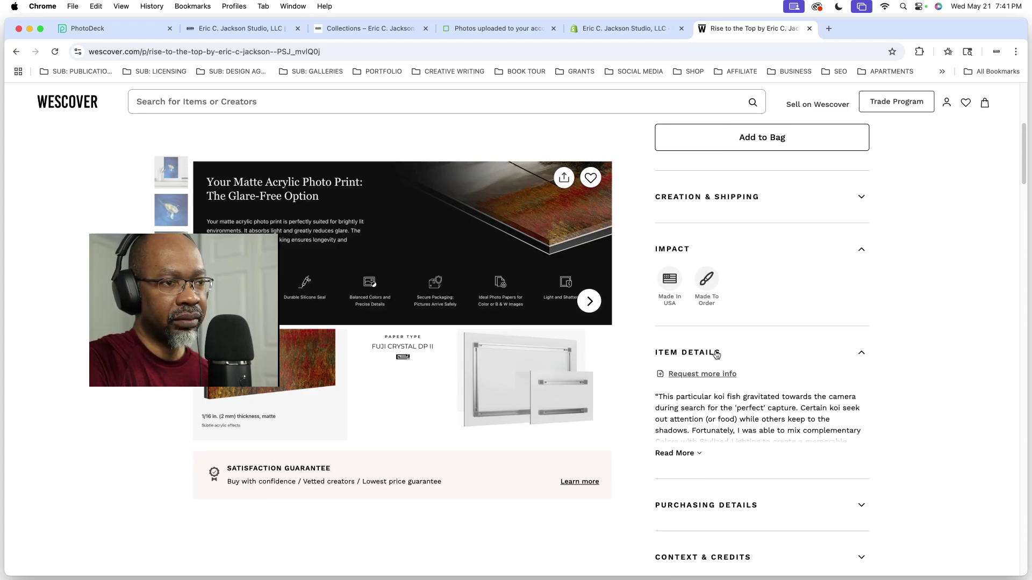
{"action": "left_click", "coordinate": [679, 454]}
{"action": "scroll", "coordinate": [758, 301], "scroll_direction": "down", "scroll_amount": 4}
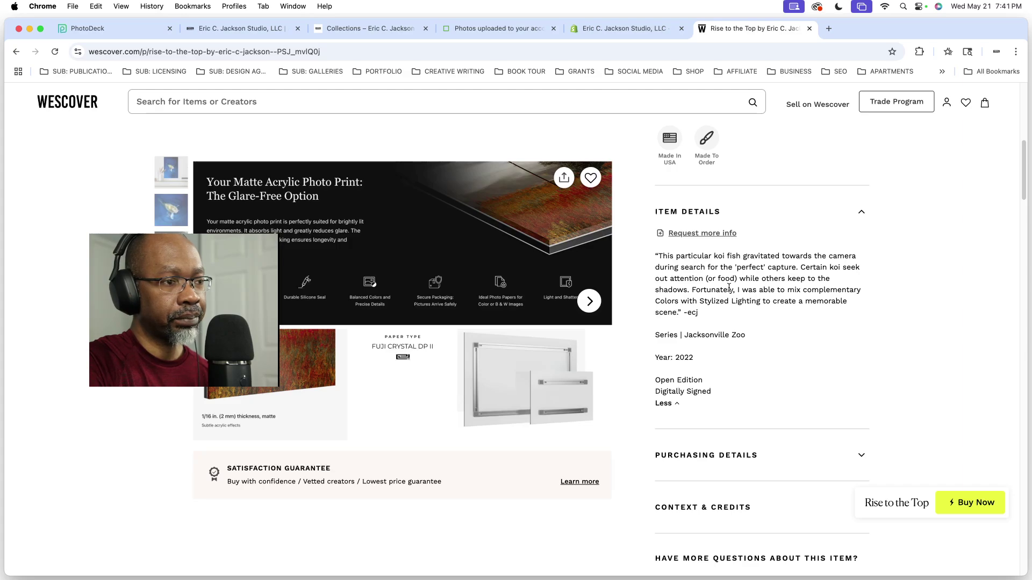
Step: View the Rise to the Top listing's enlarged gallery images from the Matte Acrylic print through the floater, solid wood and shadow box frames
{"action": "left_click", "coordinate": [455, 256]}
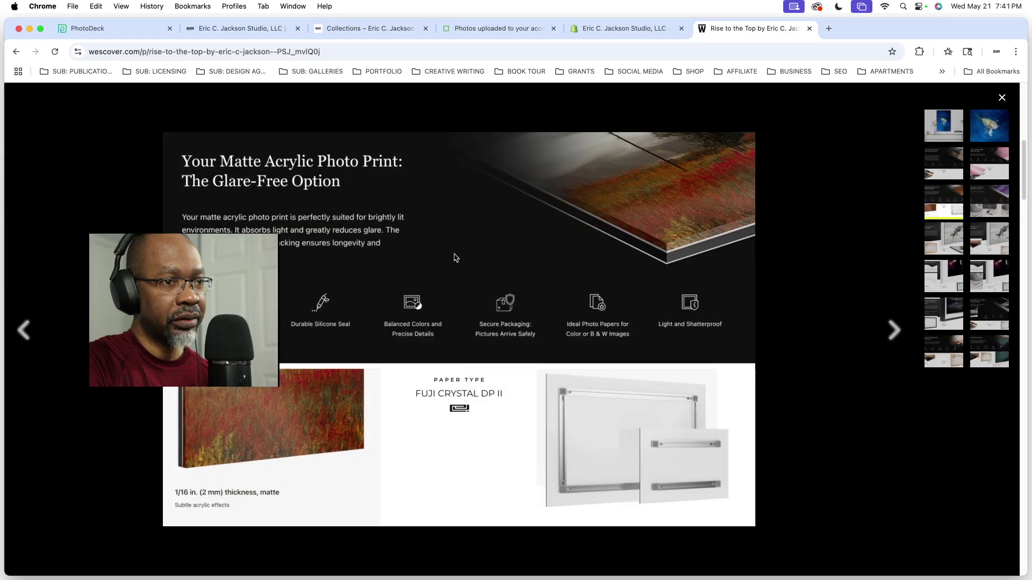
{"action": "left_click", "coordinate": [886, 330]}
{"action": "left_click", "coordinate": [892, 330]}
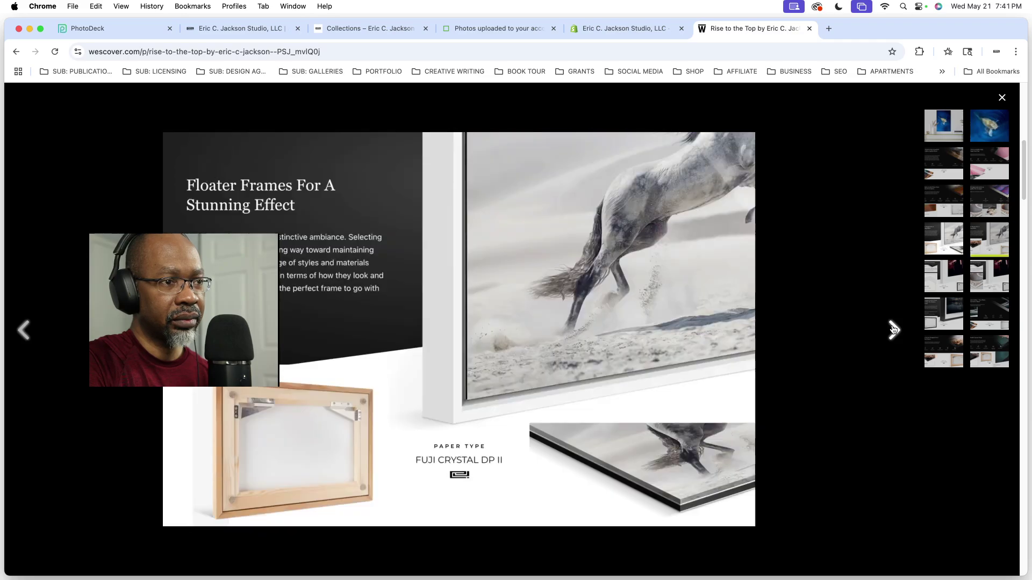
{"action": "left_click", "coordinate": [892, 330]}
{"action": "left_click", "coordinate": [892, 330]}
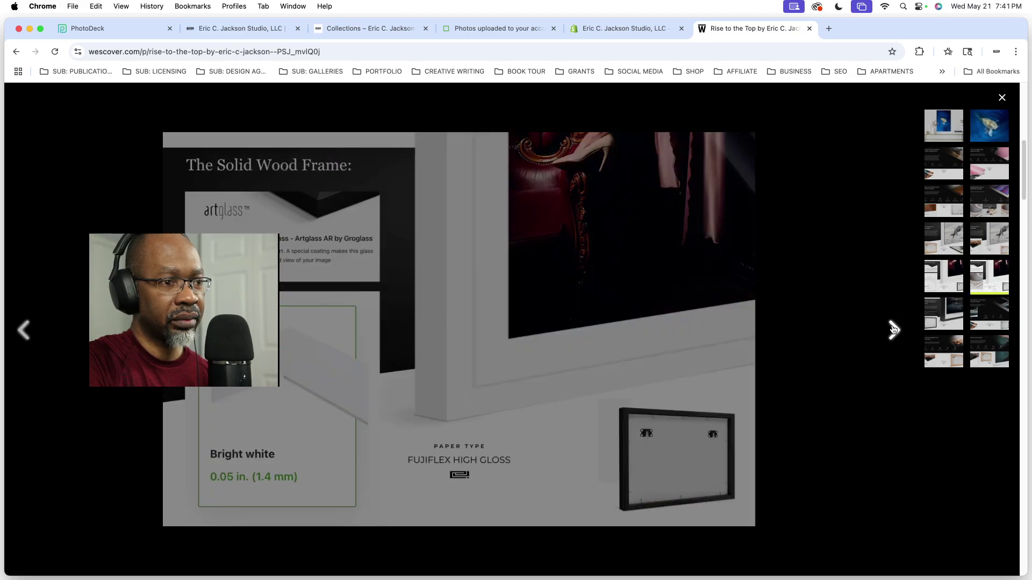
{"action": "left_click", "coordinate": [893, 330]}
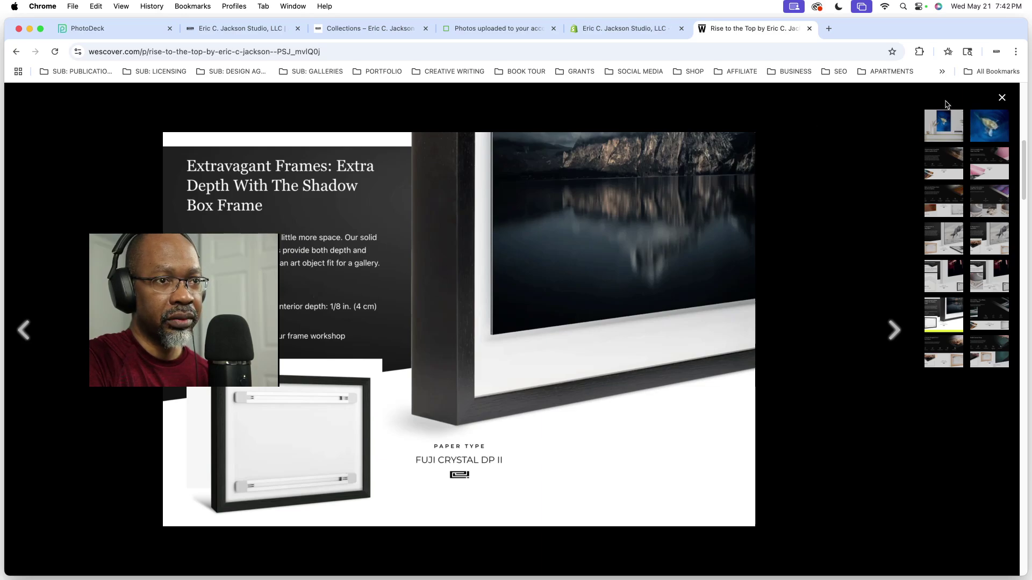
{"action": "left_click", "coordinate": [1001, 97]}
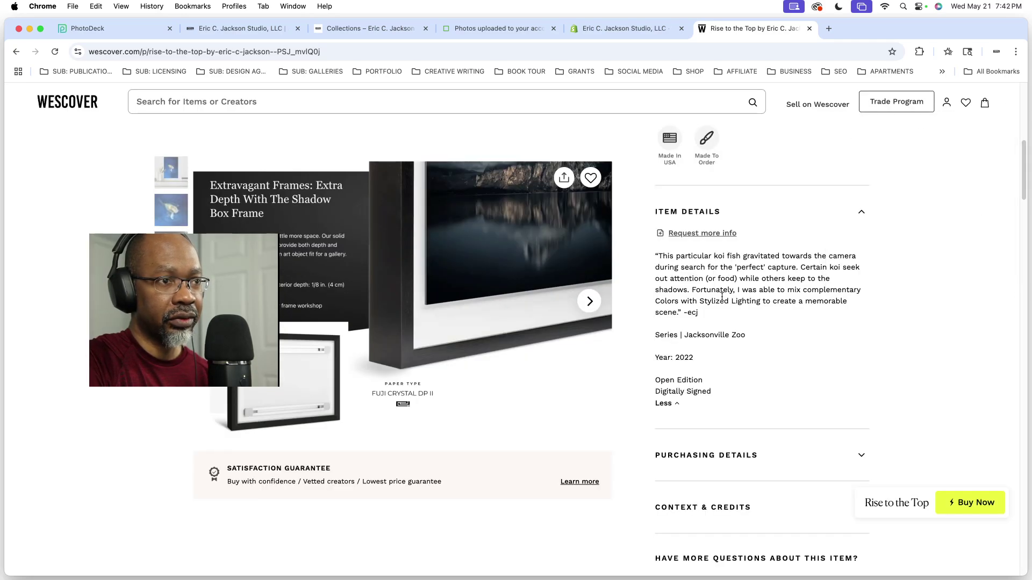
Step: Review the available print and frame configurations for the Rise to the Top listing without choosing one
{"action": "scroll", "coordinate": [722, 296], "scroll_direction": "up", "scroll_amount": 8}
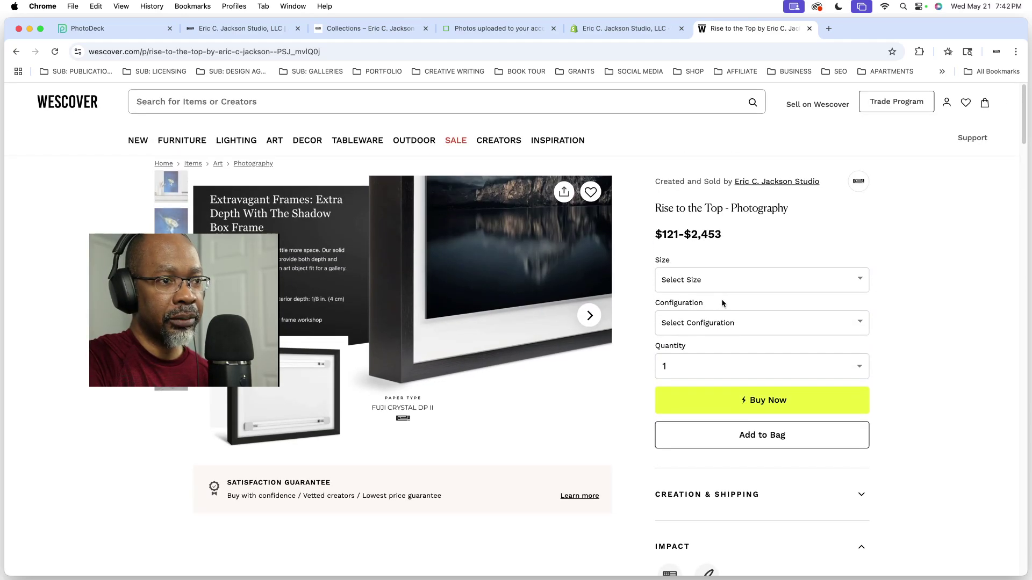
{"action": "left_click", "coordinate": [755, 323]}
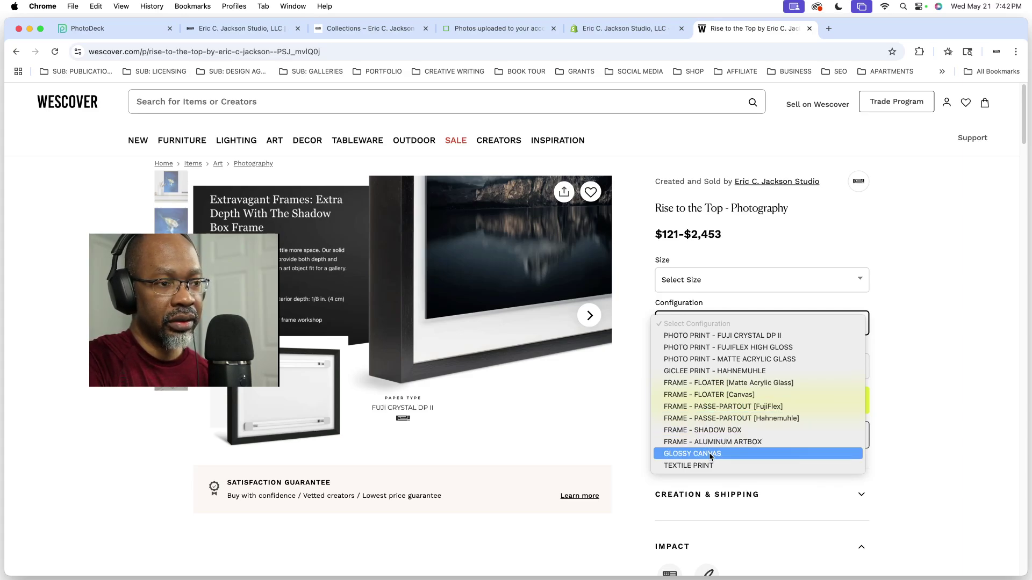
{"action": "left_click", "coordinate": [901, 396]}
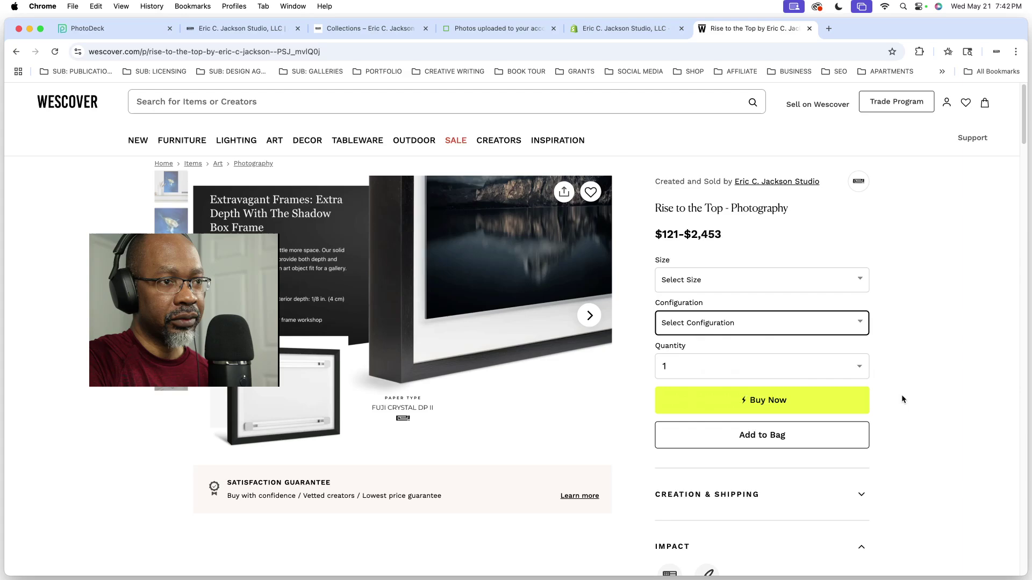
Step: Open the studio's Wescover creator page and browse its listings down to the Edge of Light and Rest row
{"action": "left_click", "coordinate": [752, 182]}
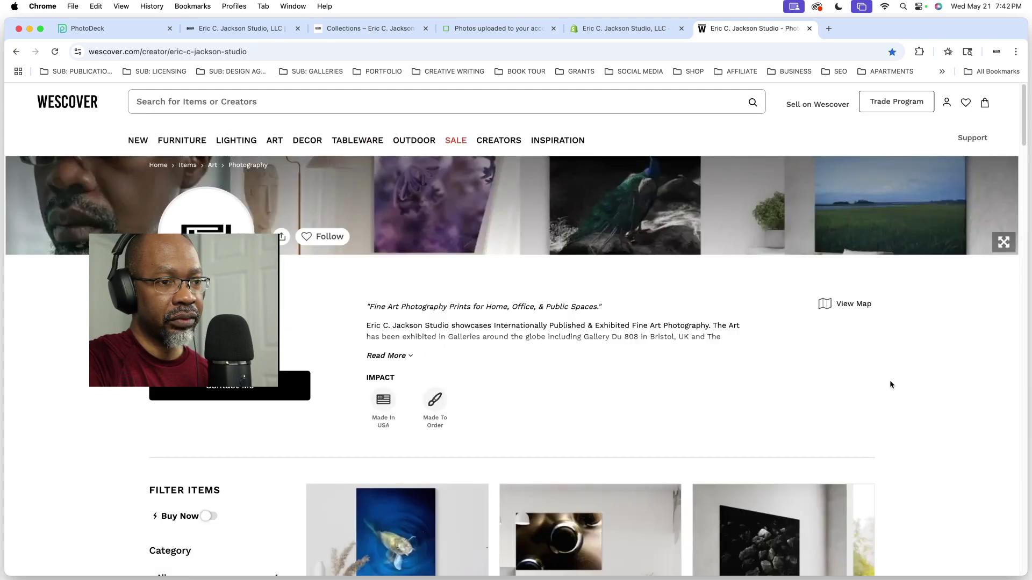
{"action": "scroll", "coordinate": [890, 382], "scroll_direction": "down", "scroll_amount": 5}
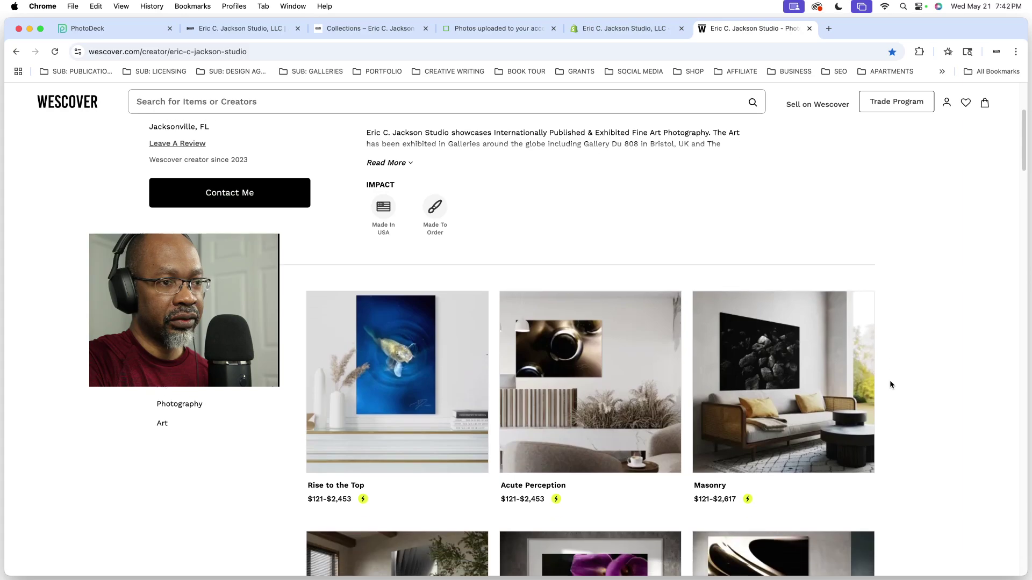
{"action": "scroll", "coordinate": [890, 384], "scroll_direction": "down", "scroll_amount": 2}
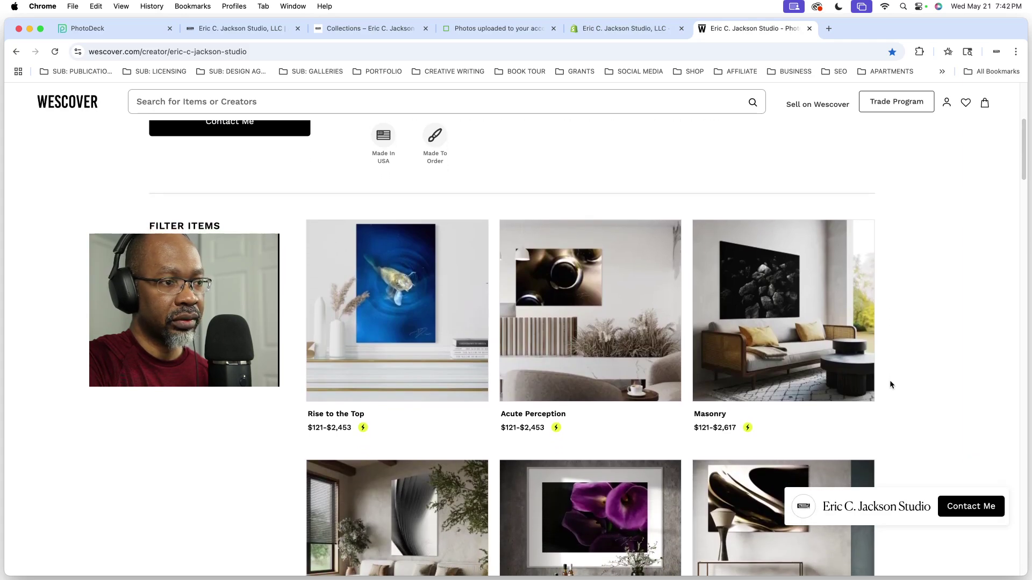
{"action": "scroll", "coordinate": [889, 384], "scroll_direction": "down", "scroll_amount": 7}
{"action": "scroll", "coordinate": [890, 383], "scroll_direction": "down", "scroll_amount": 6}
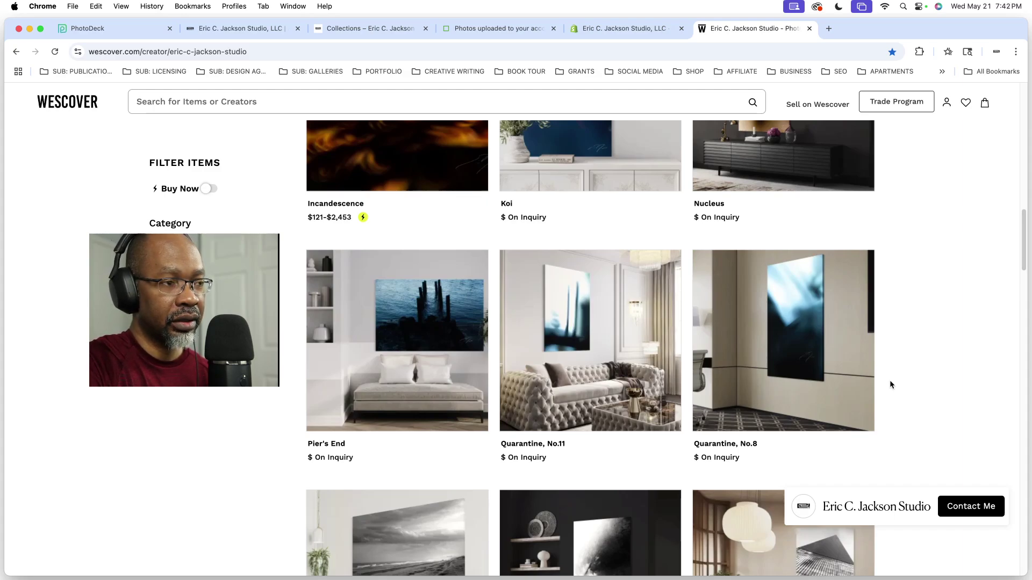
{"action": "scroll", "coordinate": [890, 384], "scroll_direction": "down", "scroll_amount": 6}
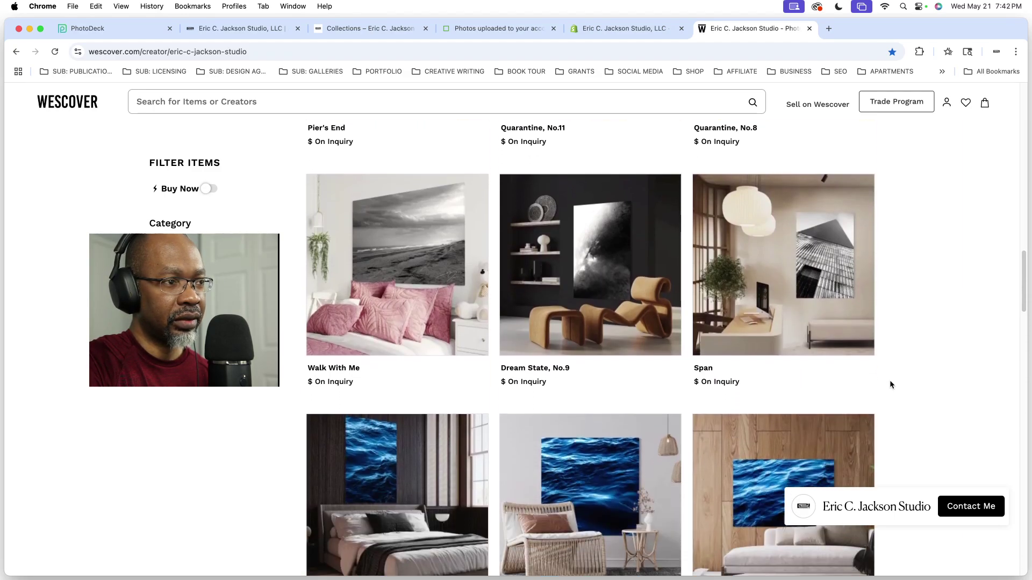
{"action": "scroll", "coordinate": [890, 384], "scroll_direction": "down", "scroll_amount": 4}
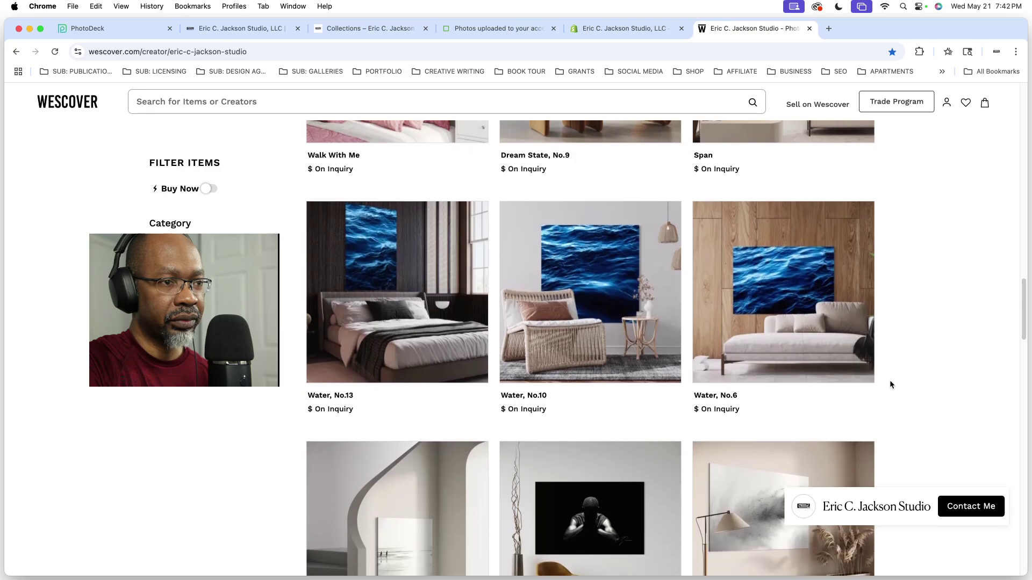
{"action": "scroll", "coordinate": [890, 384], "scroll_direction": "down", "scroll_amount": 4}
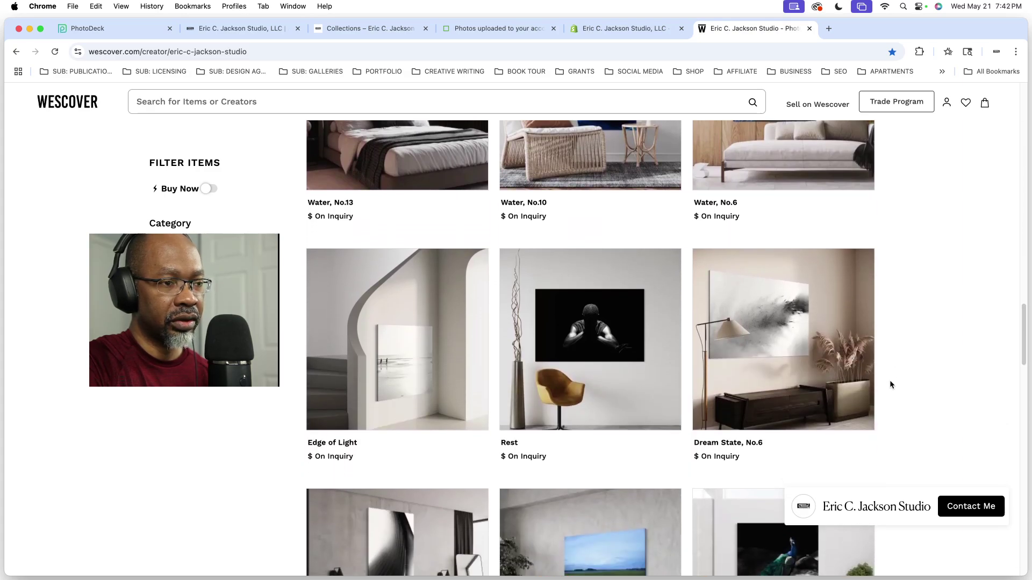
{"action": "scroll", "coordinate": [889, 380], "scroll_direction": "down", "scroll_amount": 3}
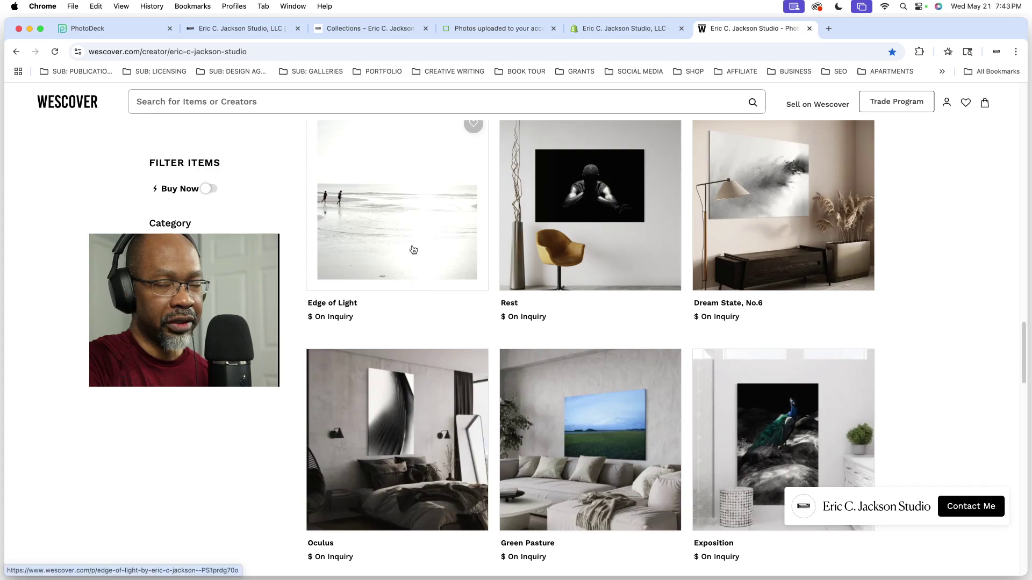
Step: Open the Rest listing and examine its artwork image, Fujiflex acrylic print option image and creator section
{"action": "left_click", "coordinate": [581, 229]}
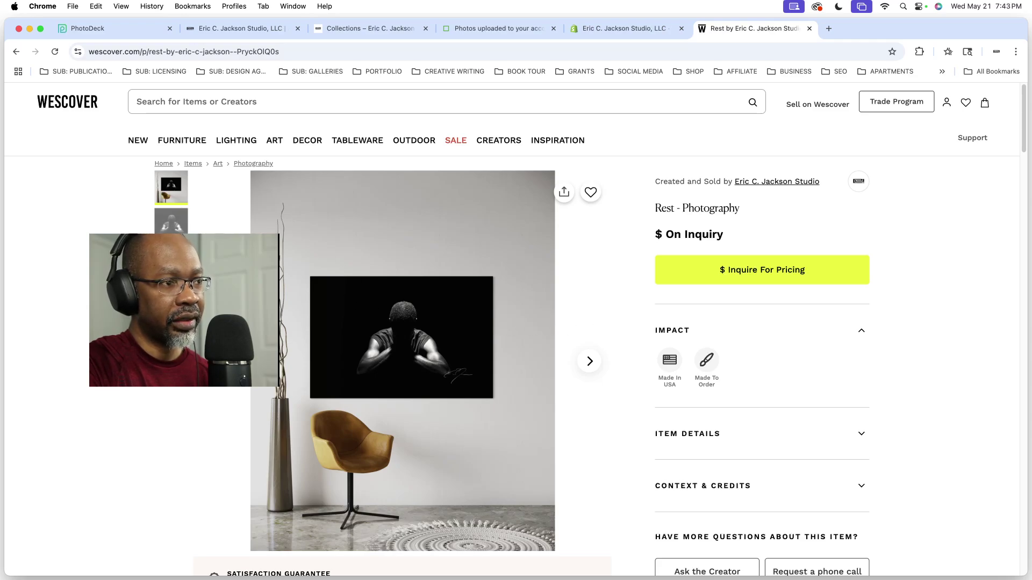
{"action": "left_click", "coordinate": [588, 363]}
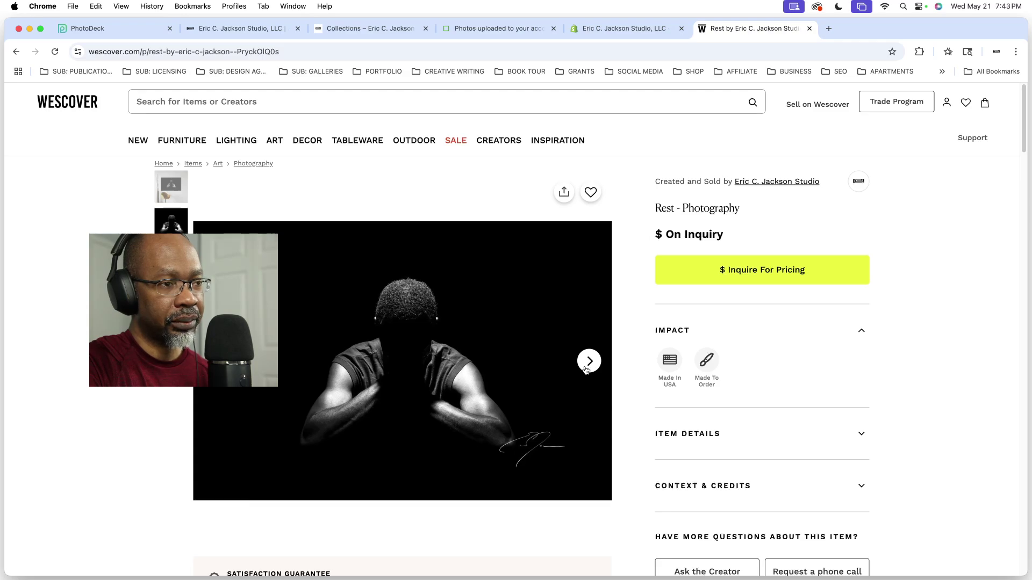
{"action": "left_click", "coordinate": [588, 362]}
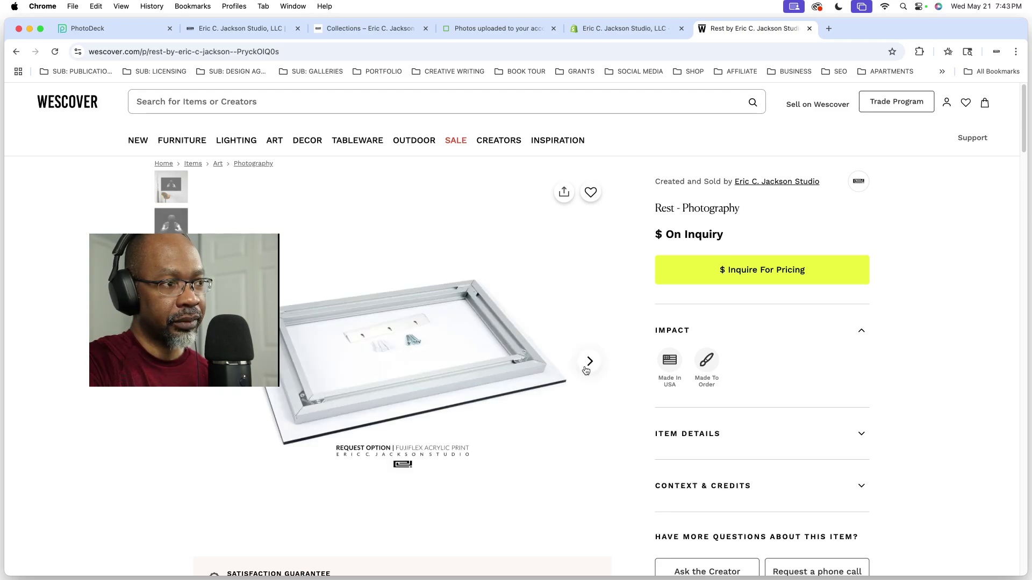
{"action": "scroll", "coordinate": [475, 376], "scroll_direction": "down", "scroll_amount": 5}
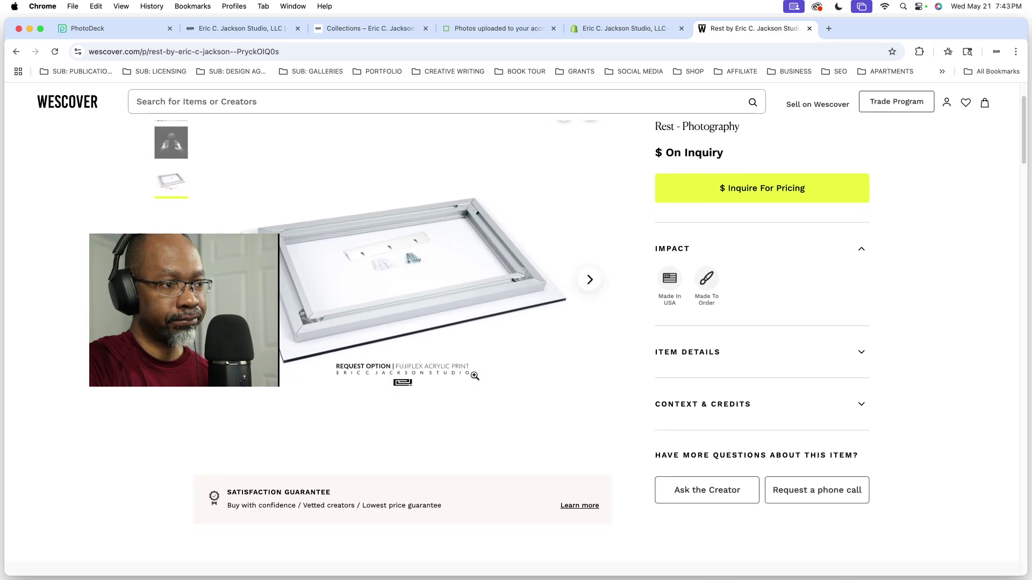
{"action": "scroll", "coordinate": [644, 395], "scroll_direction": "down", "scroll_amount": 5}
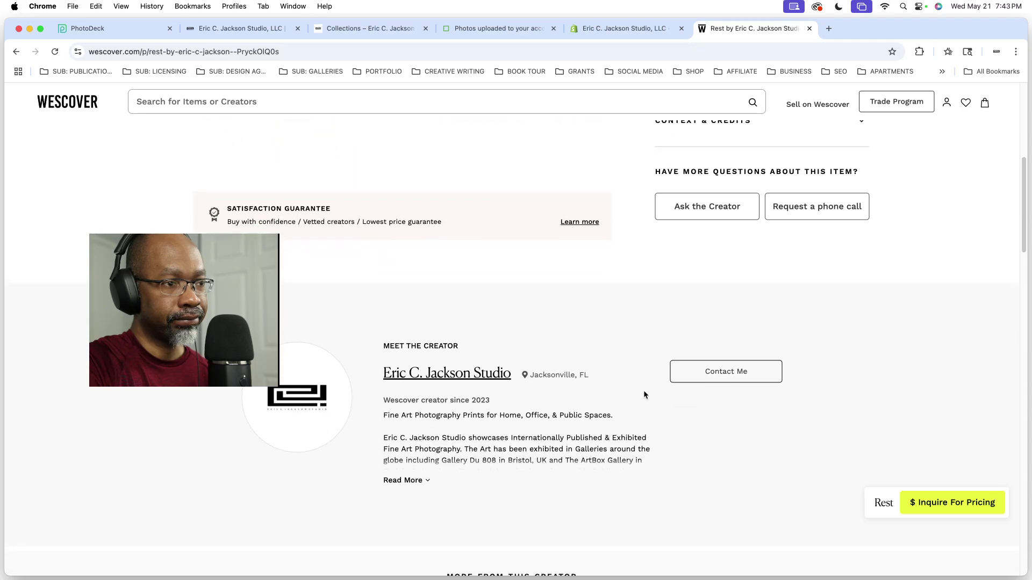
{"action": "scroll", "coordinate": [643, 395], "scroll_direction": "up", "scroll_amount": 9}
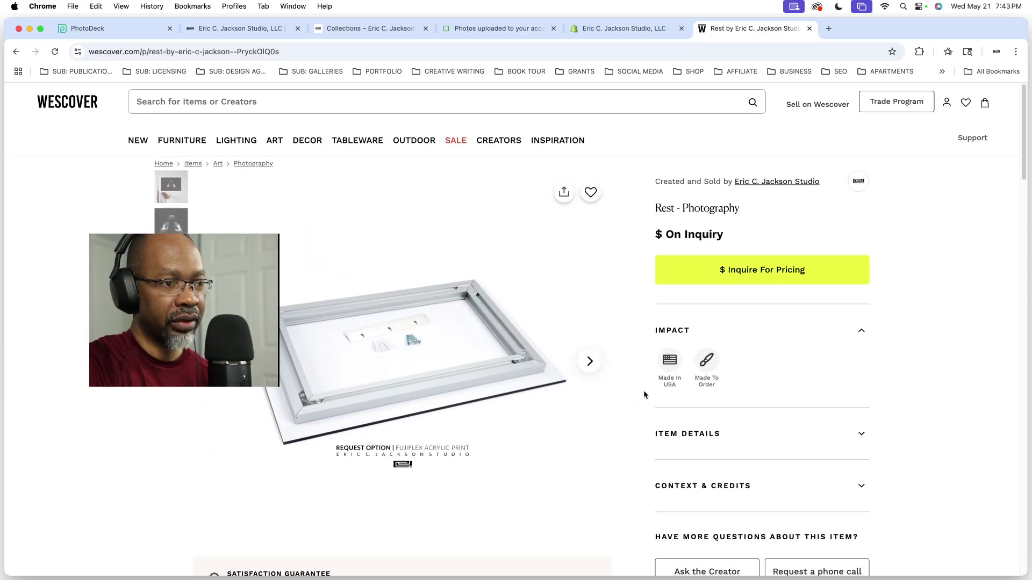
{"action": "scroll", "coordinate": [643, 392], "scroll_direction": "up", "scroll_amount": 1}
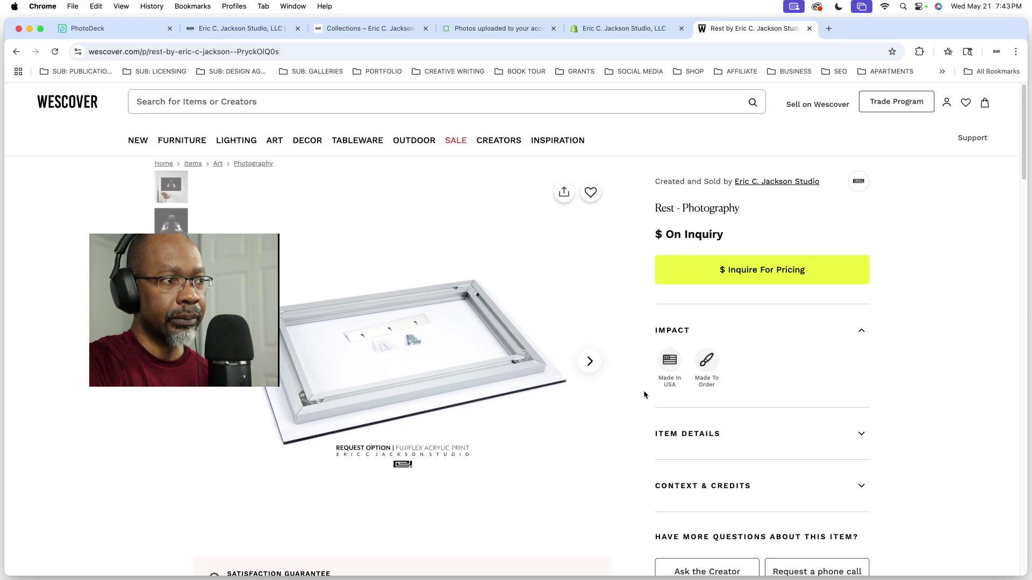
Step: Return to the creator page and look over the Oculus, Green Pasture and Exposition listings and the sections below them
{"action": "left_click", "coordinate": [16, 51]}
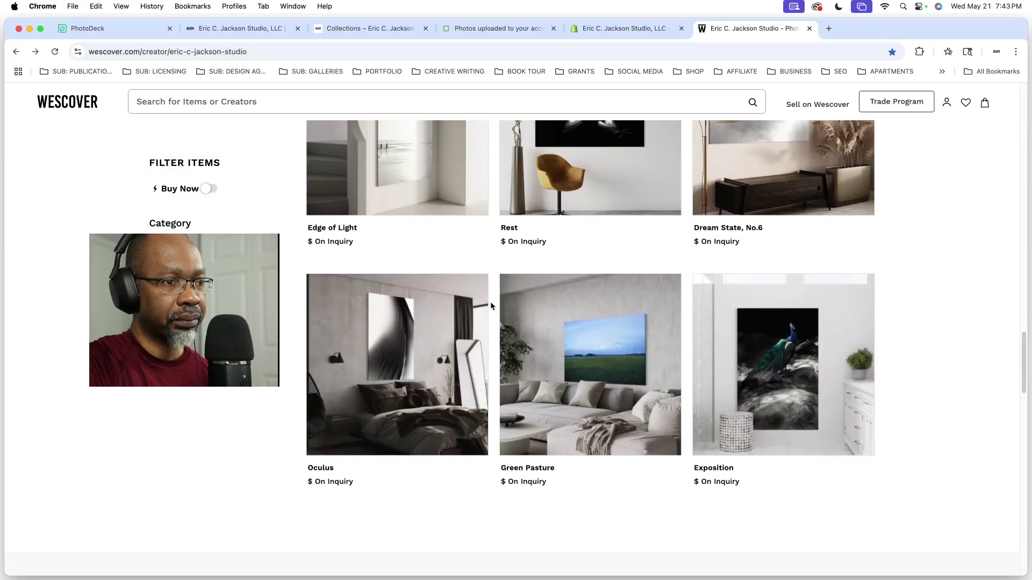
{"action": "scroll", "coordinate": [490, 305], "scroll_direction": "down", "scroll_amount": 2}
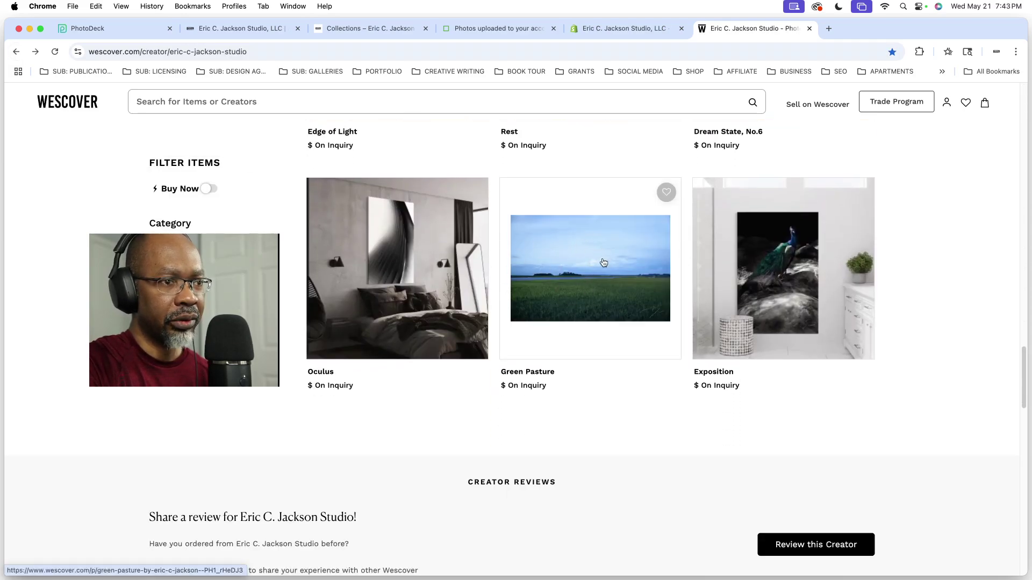
{"action": "scroll", "coordinate": [604, 262], "scroll_direction": "up", "scroll_amount": 6}
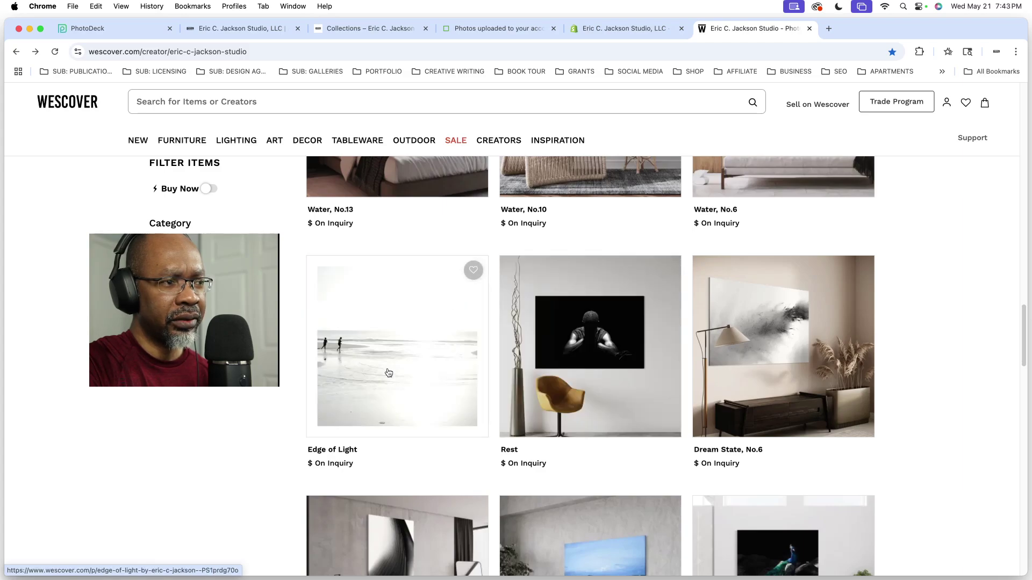
{"action": "scroll", "coordinate": [387, 371], "scroll_direction": "down", "scroll_amount": 4}
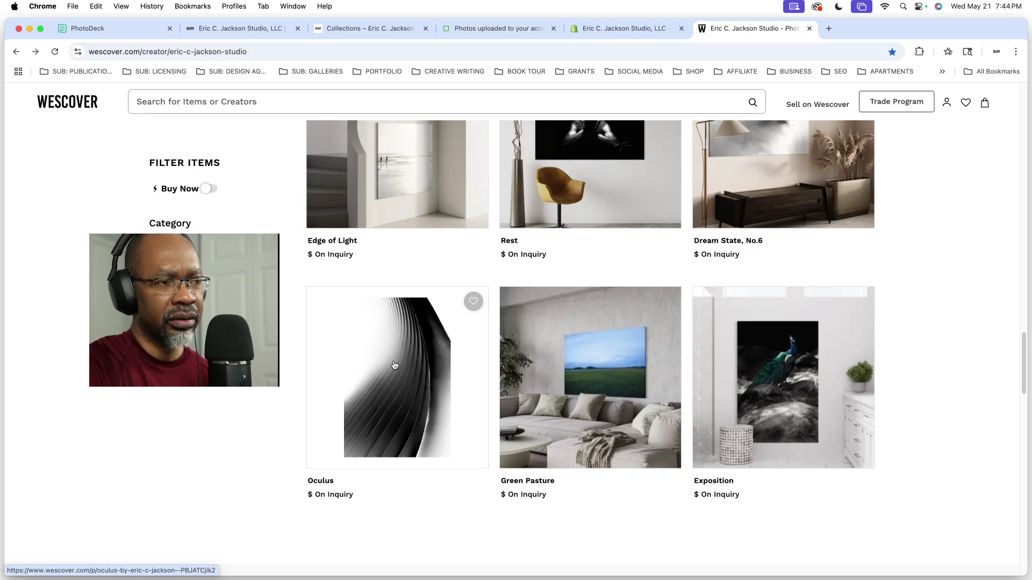
{"action": "scroll", "coordinate": [708, 363], "scroll_direction": "down", "scroll_amount": 7}
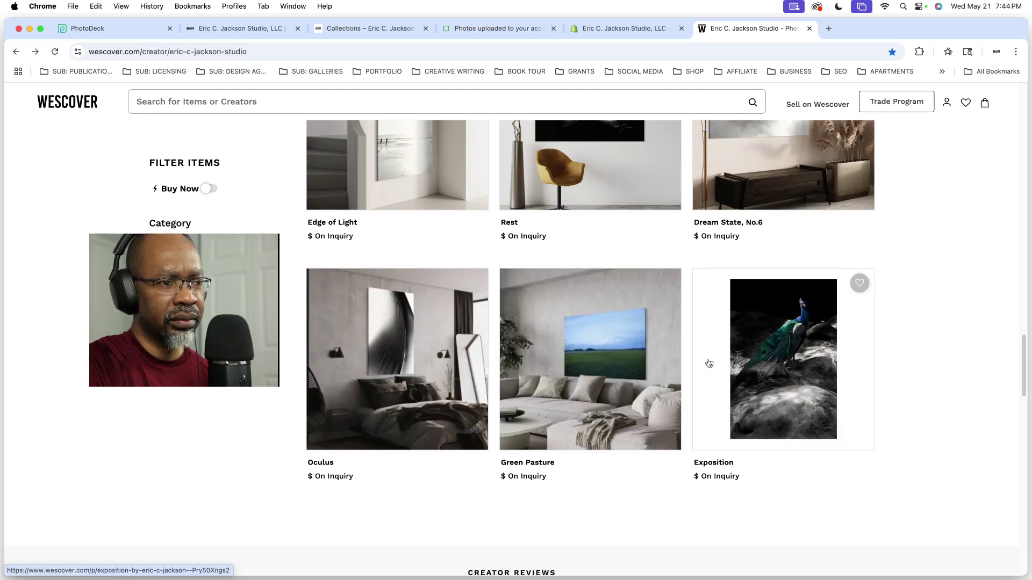
{"action": "scroll", "coordinate": [708, 364], "scroll_direction": "down", "scroll_amount": 10}
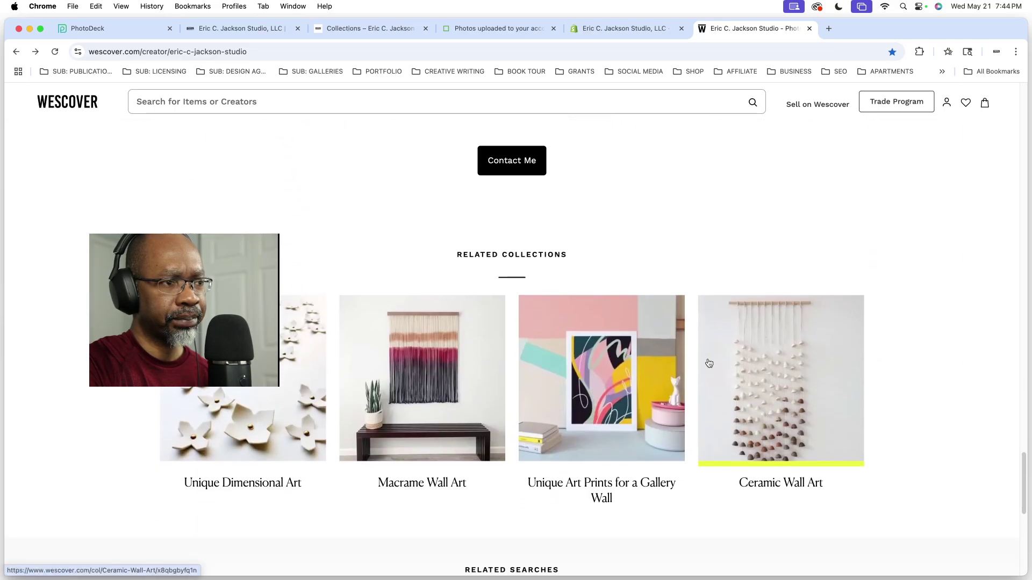
Step: Go back through the creator page's Buy Now listings and open the Clarify photography listing
{"action": "scroll", "coordinate": [708, 363], "scroll_direction": "up", "scroll_amount": 6}
{"action": "scroll", "coordinate": [708, 363], "scroll_direction": "up", "scroll_amount": 20}
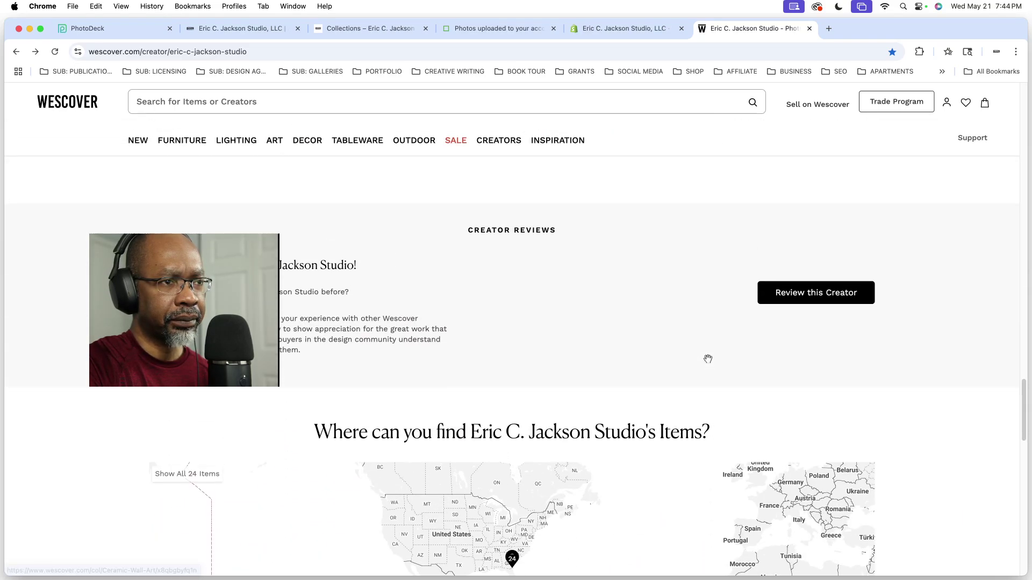
{"action": "scroll", "coordinate": [709, 363], "scroll_direction": "up", "scroll_amount": 5}
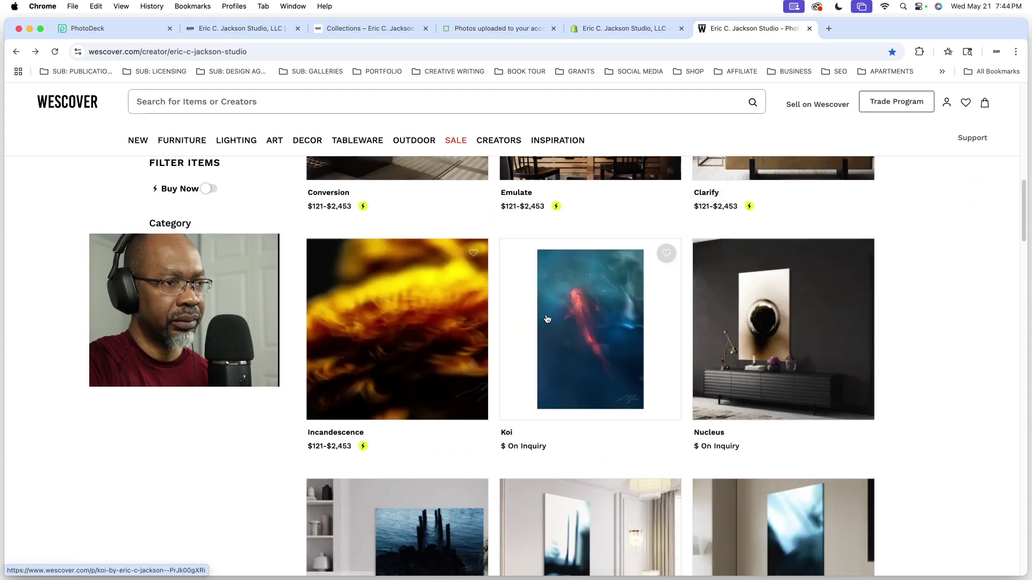
{"action": "scroll", "coordinate": [576, 301], "scroll_direction": "up", "scroll_amount": 4}
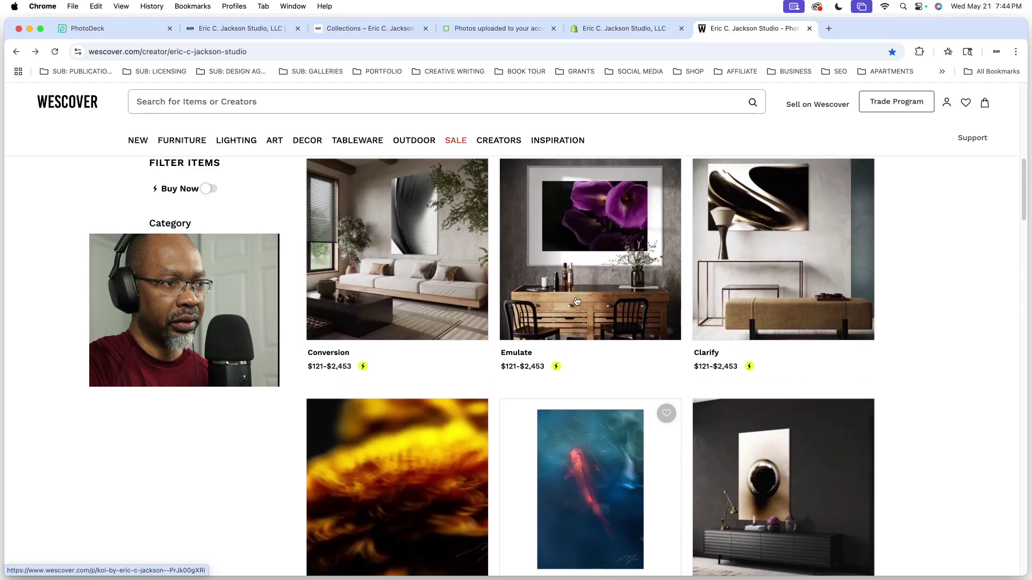
{"action": "scroll", "coordinate": [577, 301], "scroll_direction": "up", "scroll_amount": 3}
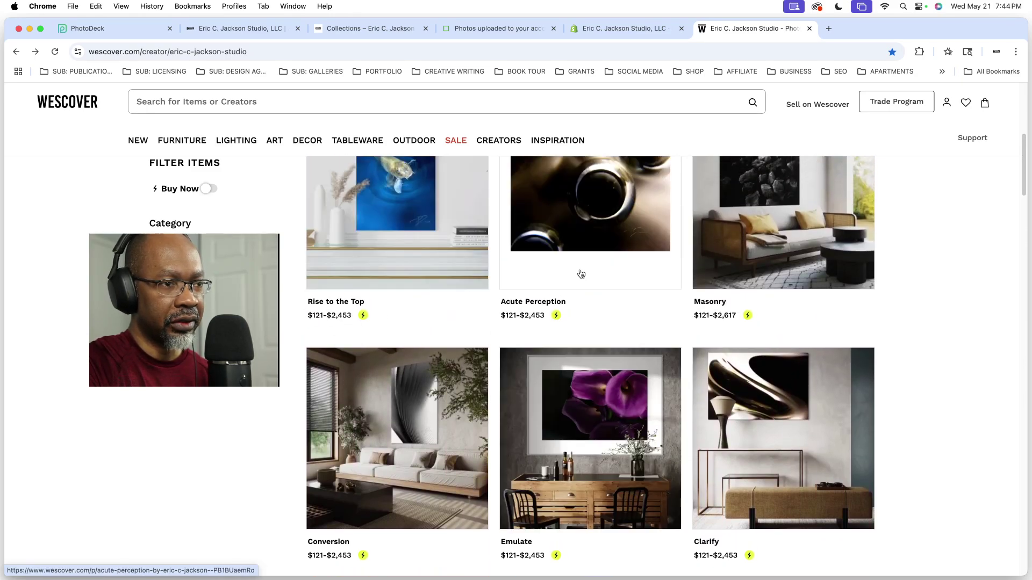
{"action": "scroll", "coordinate": [687, 322], "scroll_direction": "down", "scroll_amount": 3}
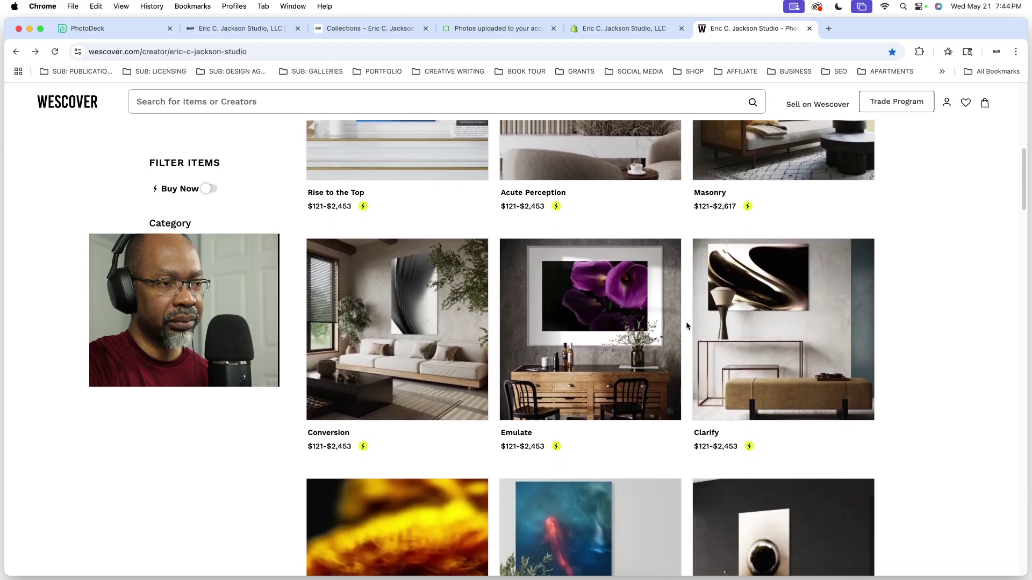
{"action": "left_click", "coordinate": [760, 275]}
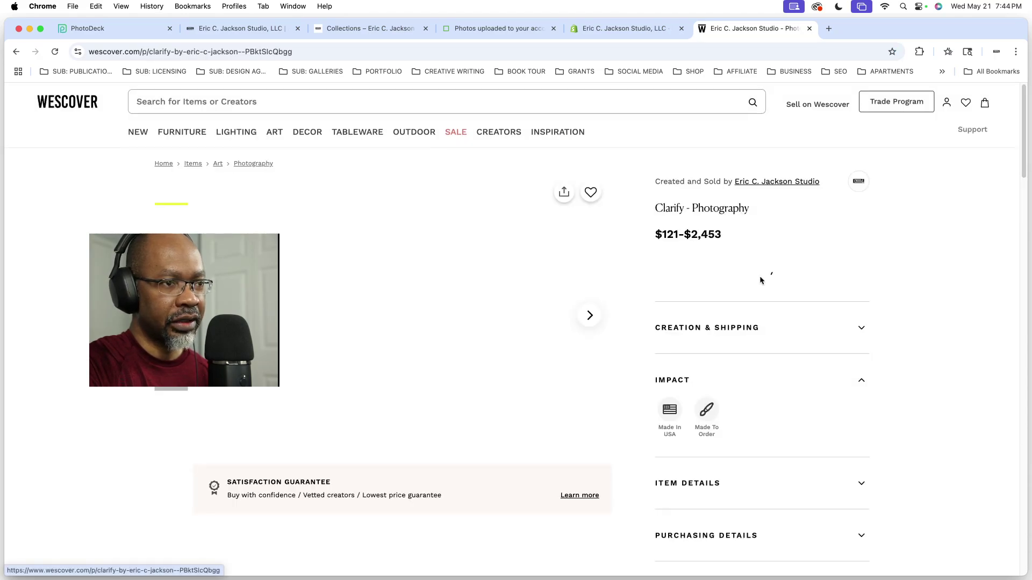
Step: Check the Clarify listing's configuration choices and advance its images to the Fuji Crystal DP II photo print option
{"action": "left_click", "coordinate": [784, 324]}
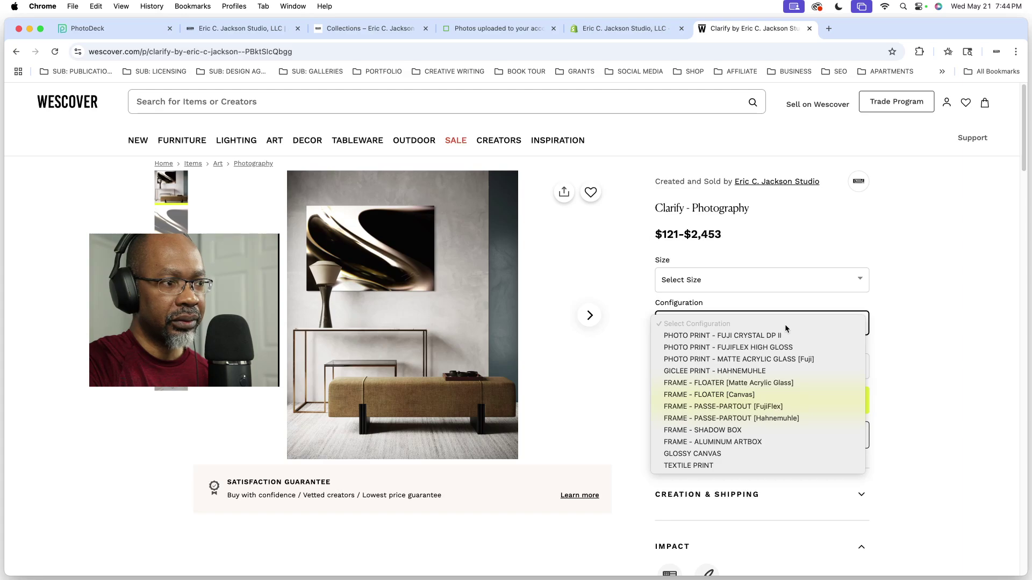
{"action": "left_click", "coordinate": [597, 320]}
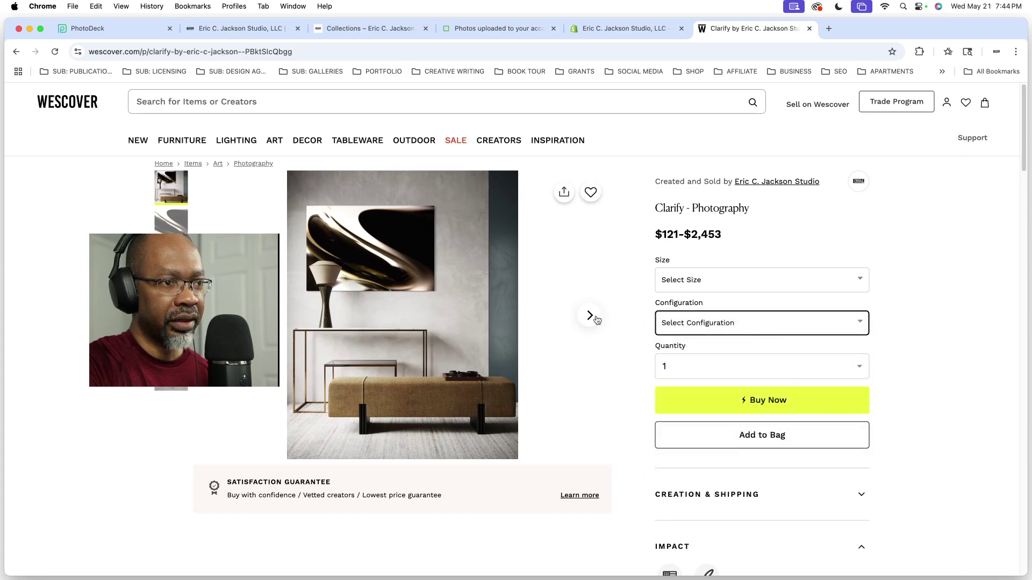
{"action": "left_click", "coordinate": [596, 320]}
{"action": "left_click", "coordinate": [596, 320]}
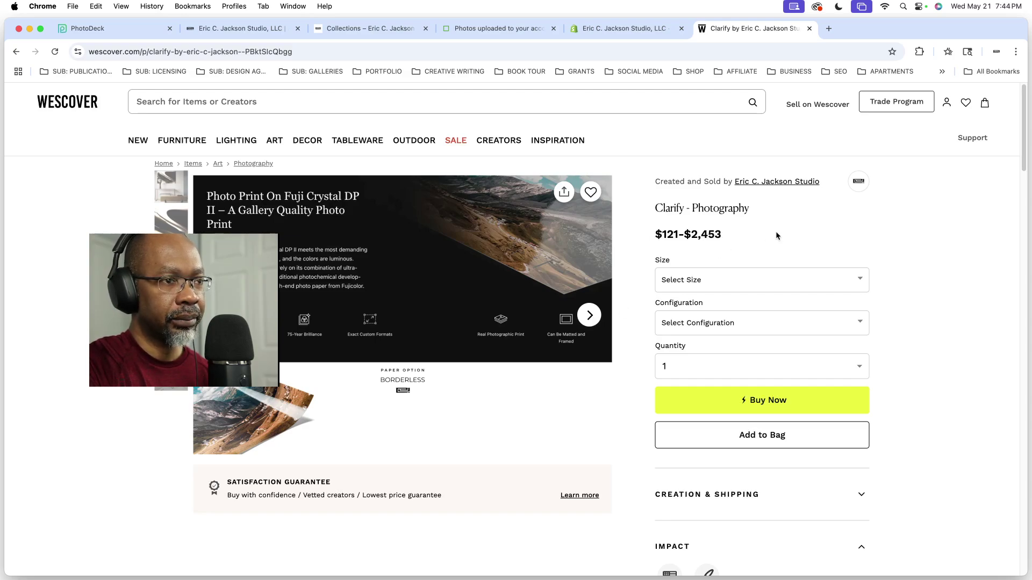
Step: Look through the Clarify listing's quantity choices, keep the quantity at 1, and view its item detail sections
{"action": "left_click", "coordinate": [777, 364]}
{"action": "scroll", "coordinate": [756, 513], "scroll_direction": "down", "scroll_amount": 10}
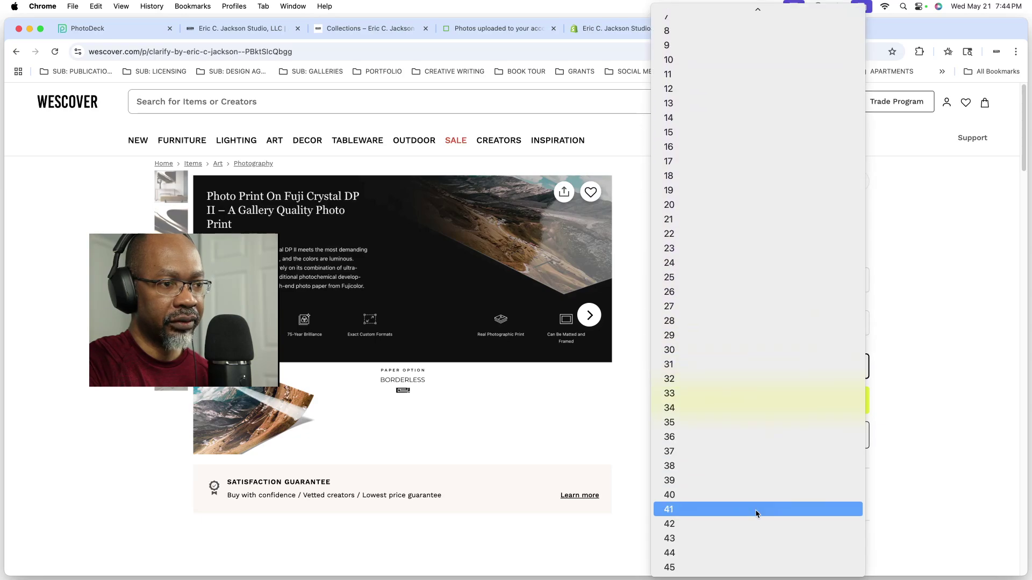
{"action": "scroll", "coordinate": [755, 513], "scroll_direction": "up", "scroll_amount": 3}
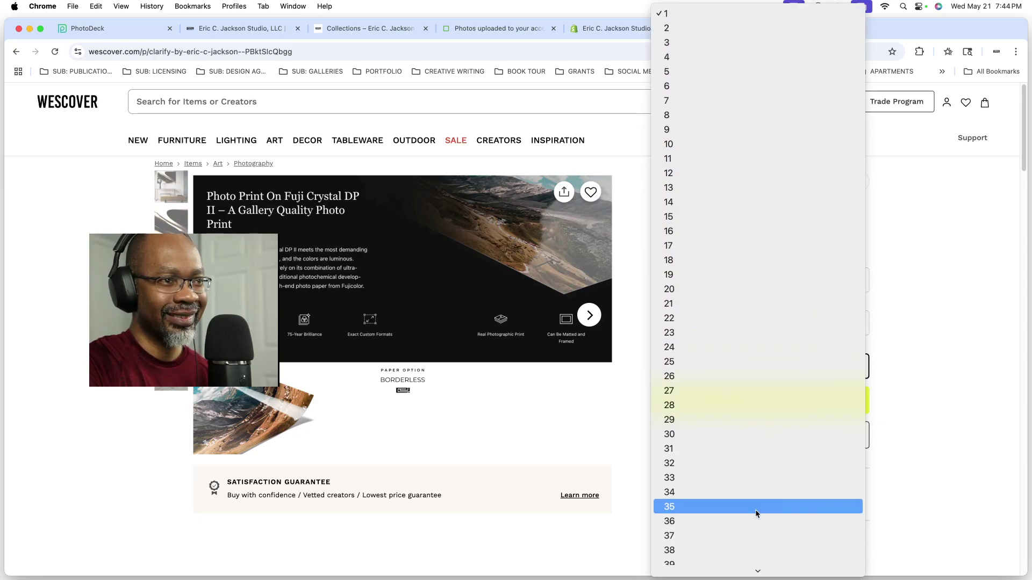
{"action": "left_click", "coordinate": [691, 15]}
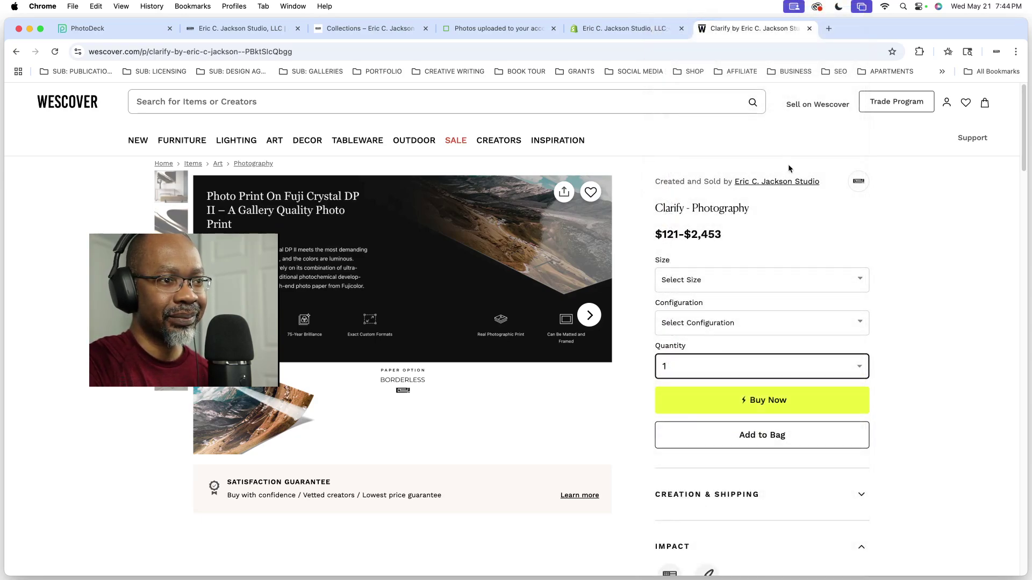
{"action": "left_click", "coordinate": [902, 271]}
{"action": "scroll", "coordinate": [903, 269], "scroll_direction": "down", "scroll_amount": 5}
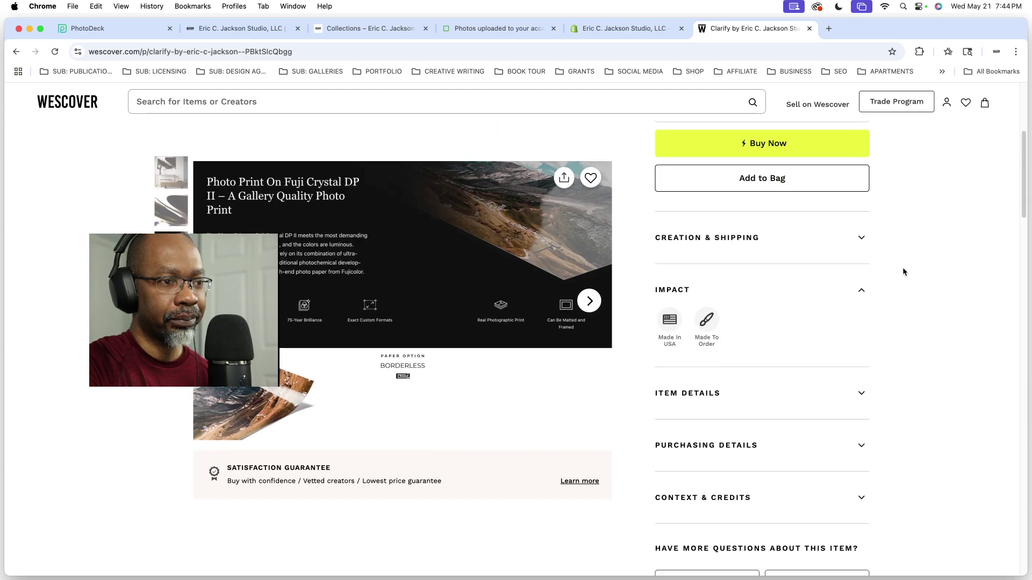
{"action": "scroll", "coordinate": [903, 269], "scroll_direction": "up", "scroll_amount": 5}
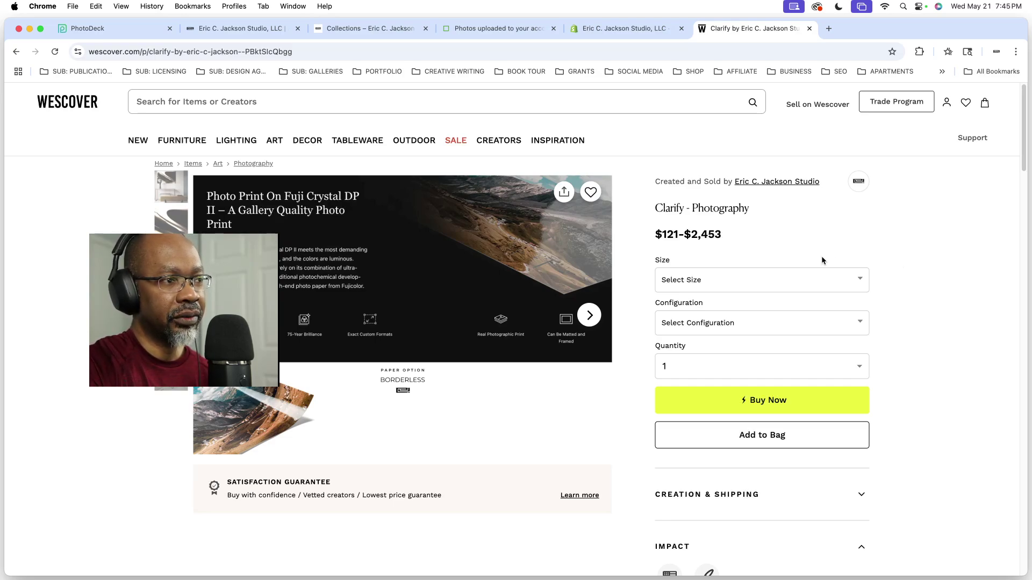
Step: View the Clarify listing's Fujiflex high gloss, matte acrylic, Hahnemuhle fine art and Fuji Crystal floater frame images
{"action": "left_click", "coordinate": [593, 317]}
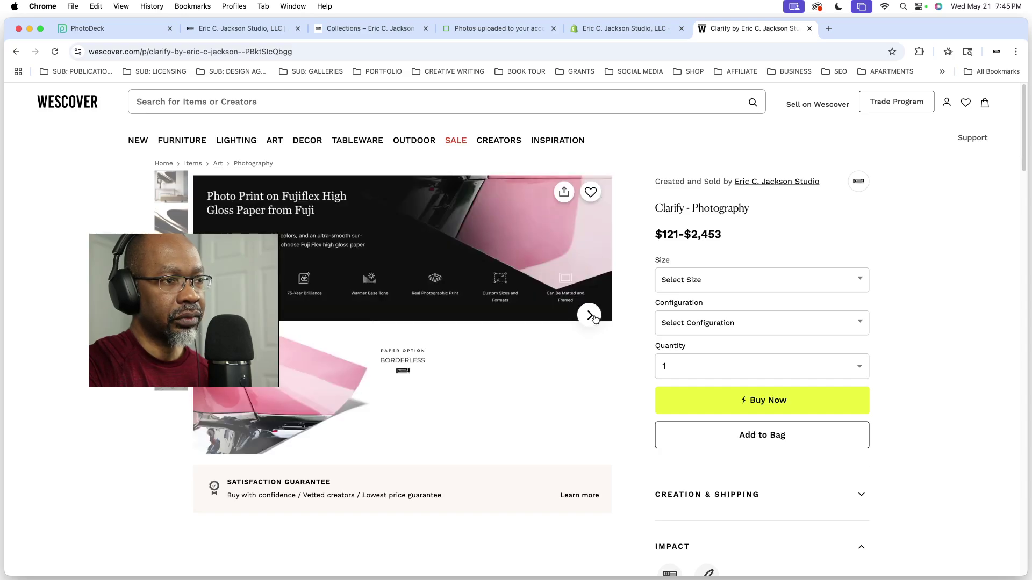
{"action": "left_click", "coordinate": [591, 316]}
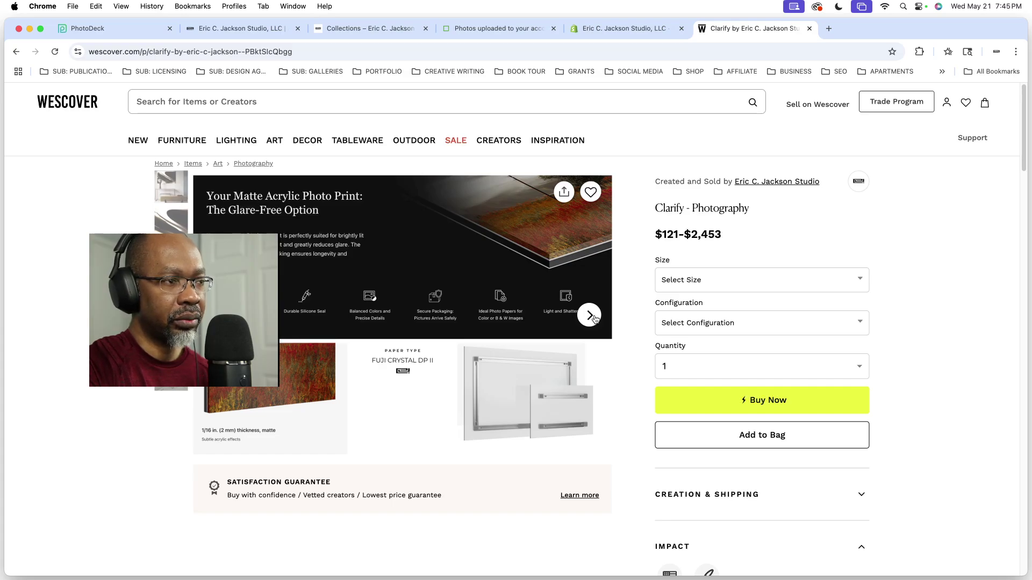
{"action": "left_click", "coordinate": [590, 316]}
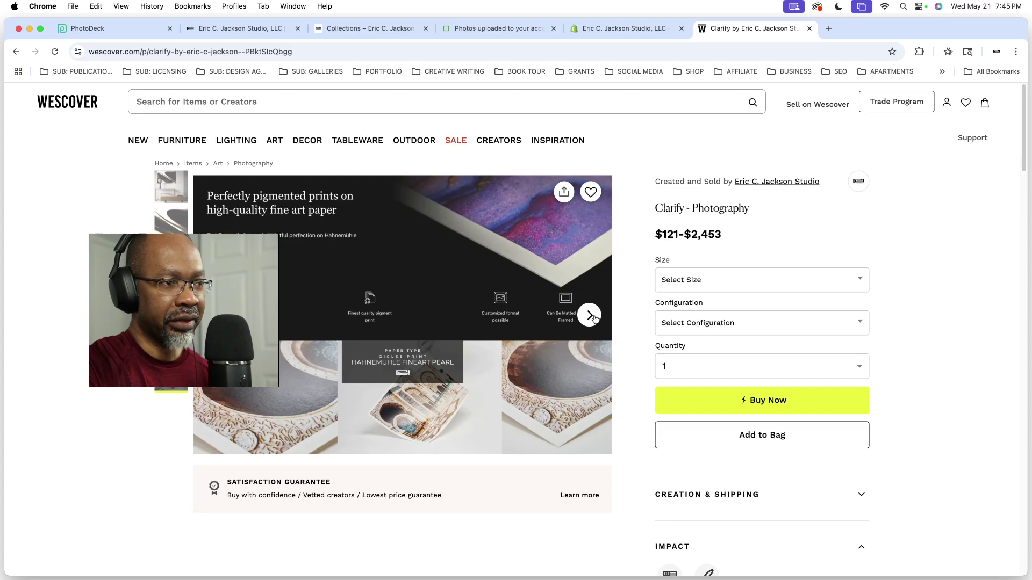
{"action": "left_click", "coordinate": [590, 316]}
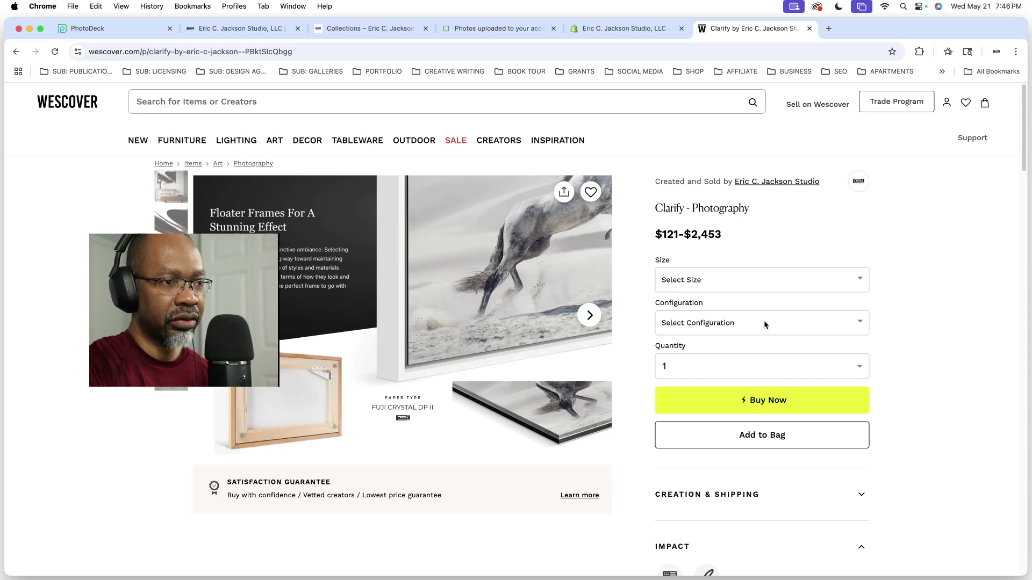
Step: Recheck the configuration choices and view the canvas floater frame and both solid wood frame images
{"action": "left_click", "coordinate": [739, 321]}
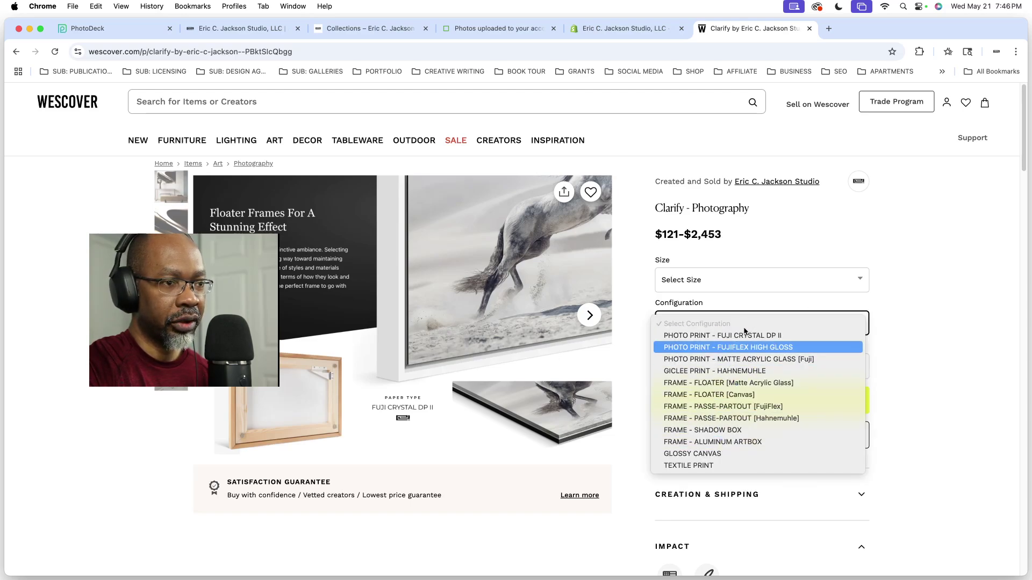
{"action": "left_click", "coordinate": [910, 291]}
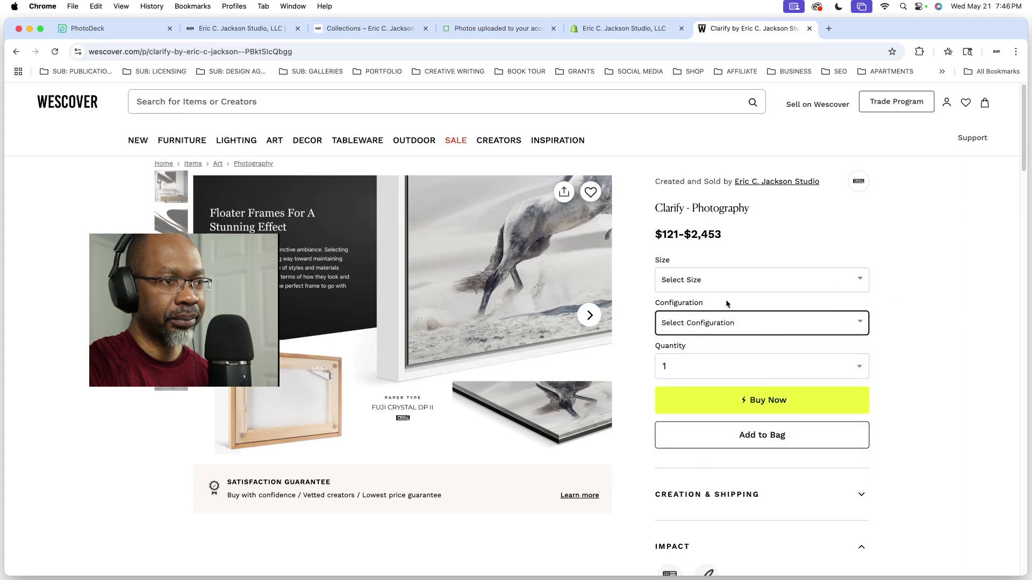
{"action": "left_click", "coordinate": [589, 318]}
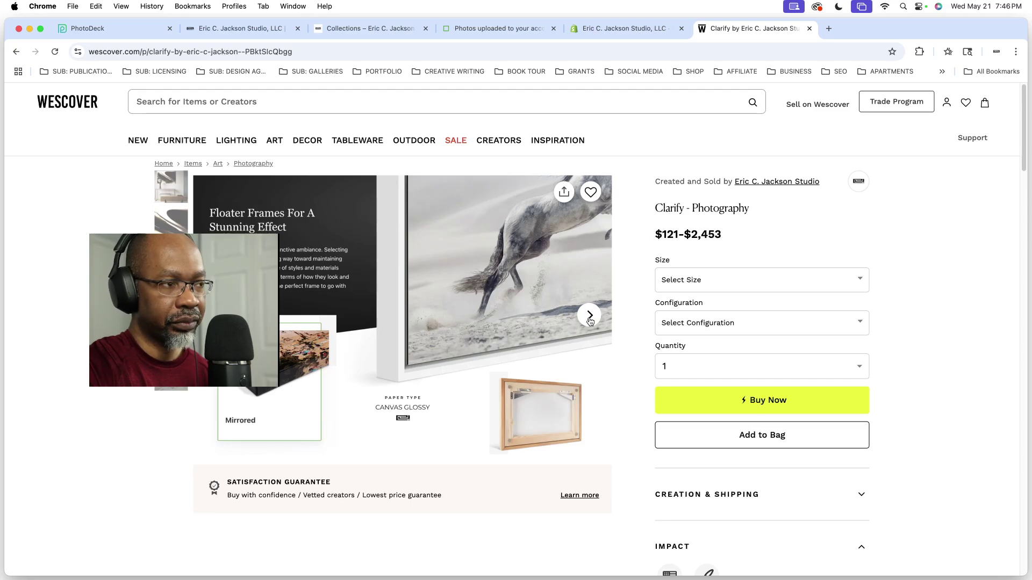
{"action": "left_click", "coordinate": [590, 317]}
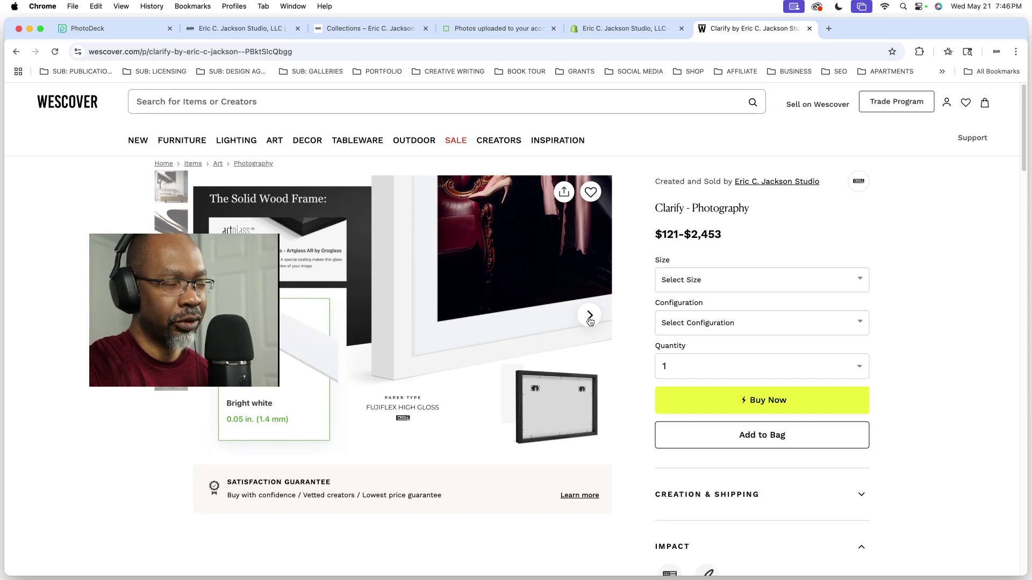
{"action": "left_click", "coordinate": [589, 316]}
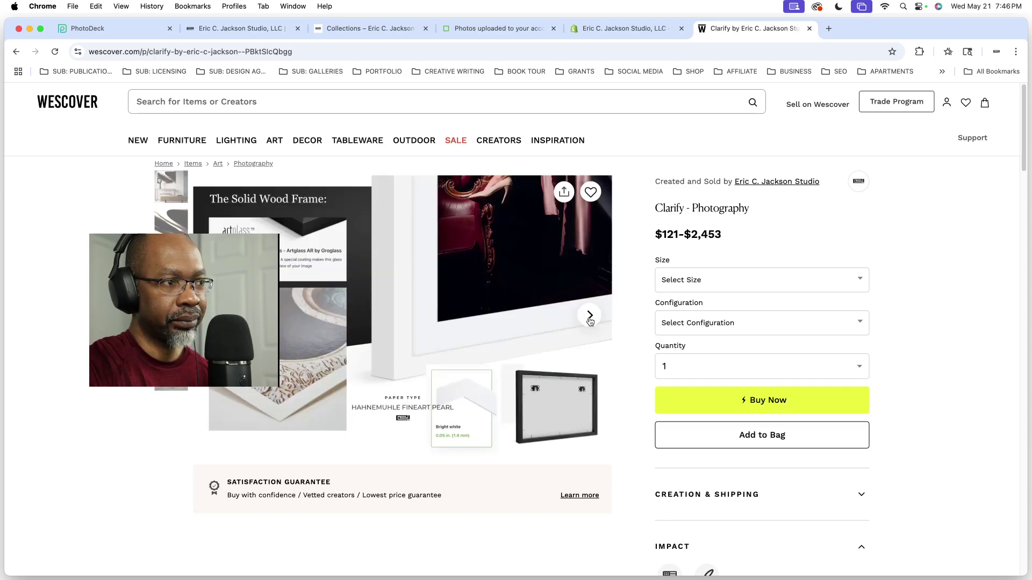
Step: Enlarge the listing images, examine the options through Aluminum ArtBox, Glossy Canvas and Textile Canvas Wrap, and close the enlarged view
{"action": "left_click", "coordinate": [421, 293]}
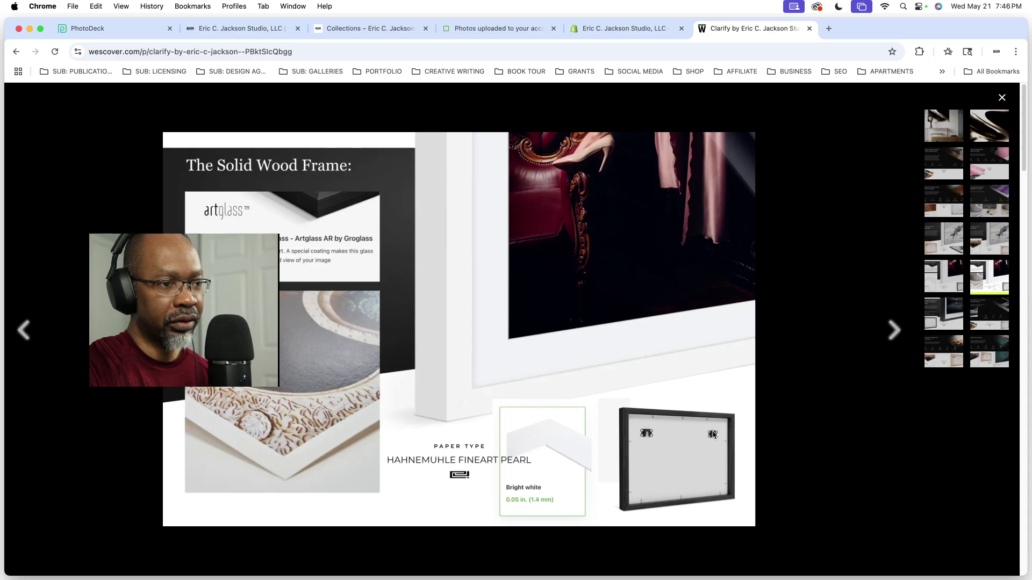
{"action": "left_click", "coordinate": [890, 330]}
{"action": "left_click", "coordinate": [889, 330]}
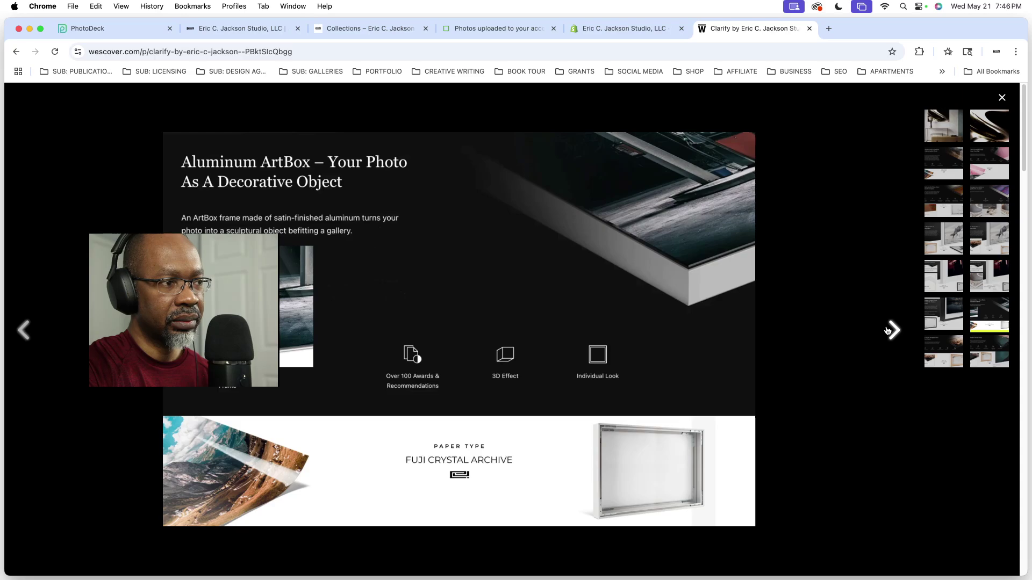
{"action": "left_click", "coordinate": [890, 330]}
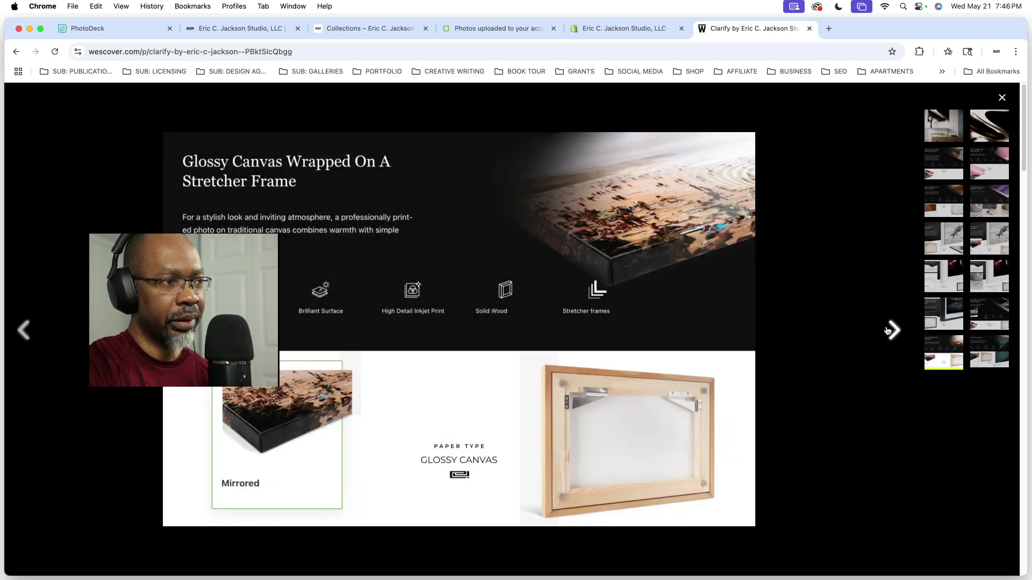
{"action": "left_click", "coordinate": [890, 330]}
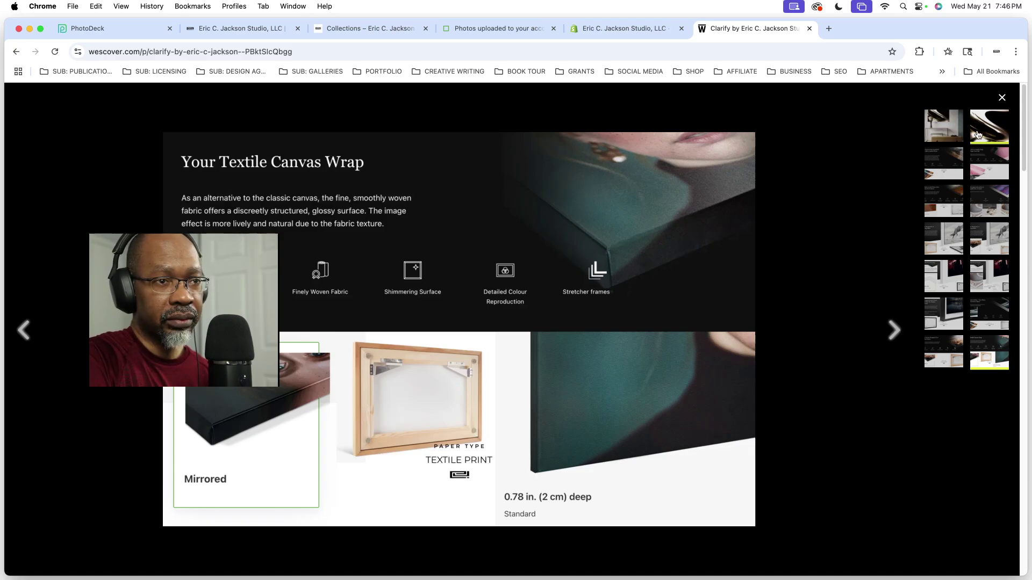
{"action": "left_click", "coordinate": [1001, 97]}
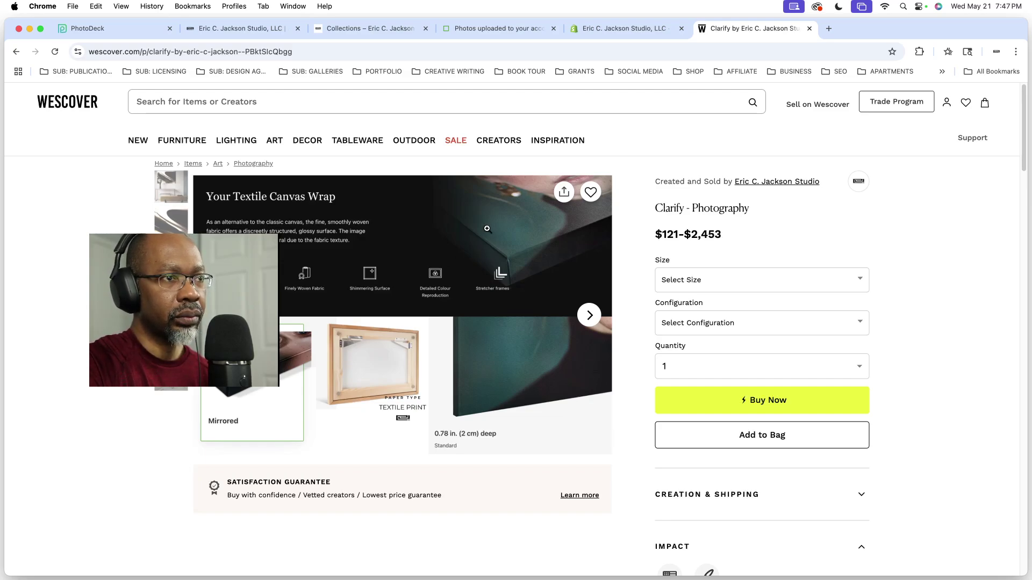
Step: Switch to the Shopify admin, open the Online Store themes page and dismiss the TikTok setup guide
{"action": "left_click", "coordinate": [619, 30]}
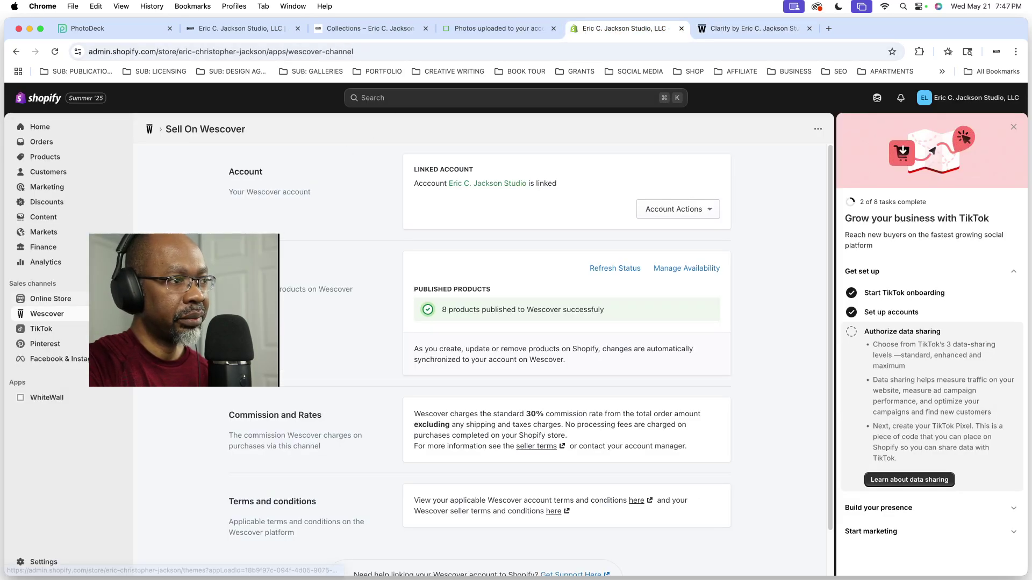
{"action": "left_click", "coordinate": [74, 300]}
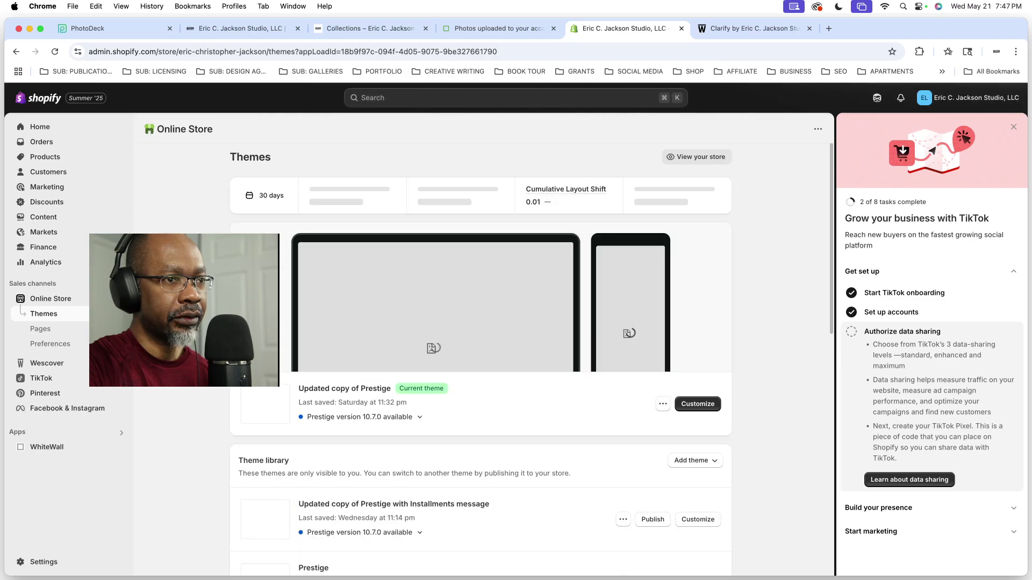
{"action": "left_click", "coordinate": [1012, 128]}
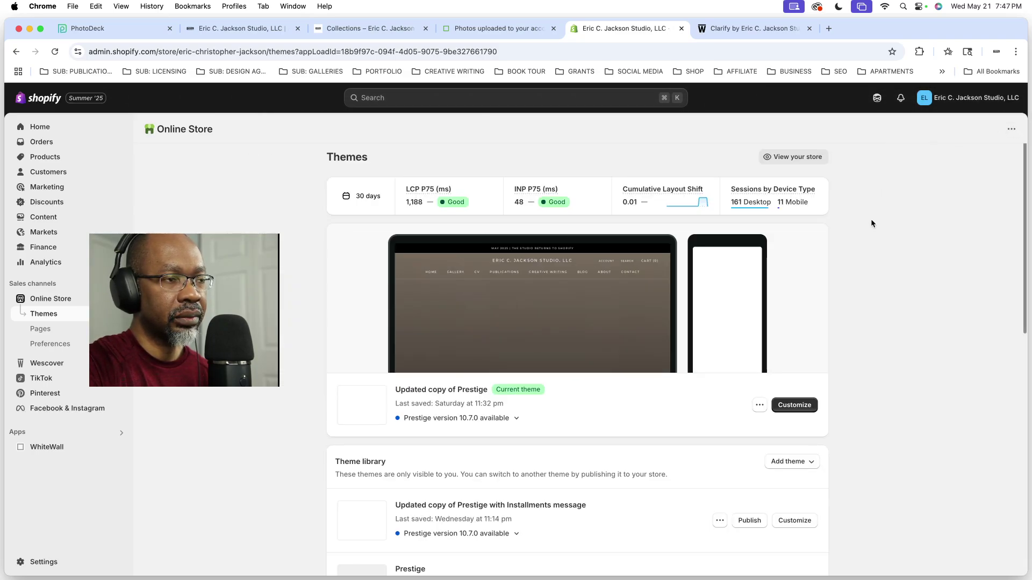
Step: Open the Shopify store's Analytics page, and switch to PhotoDeck to view its website visitor statistics
{"action": "left_click", "coordinate": [49, 262]}
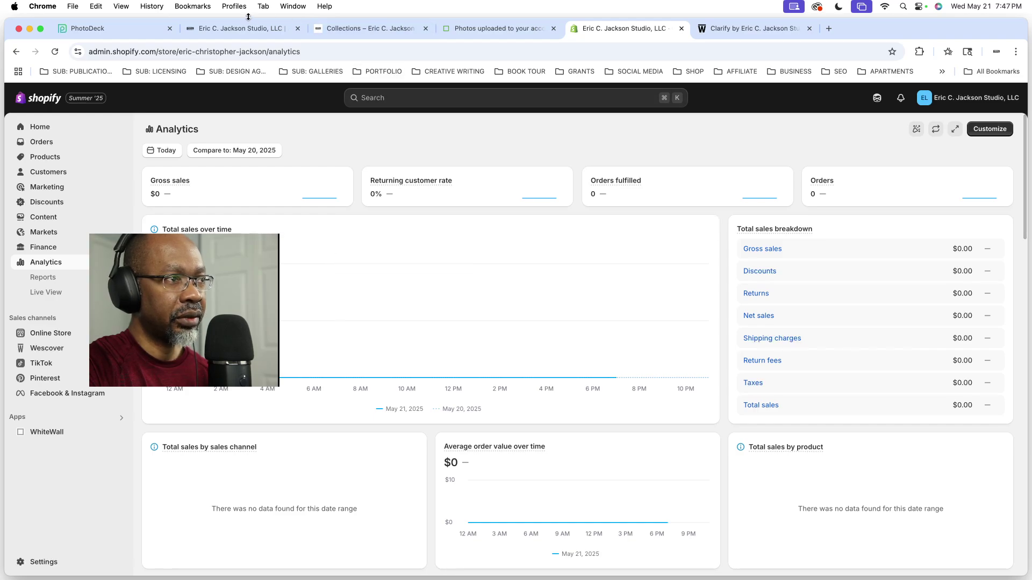
{"action": "left_click", "coordinate": [122, 33]}
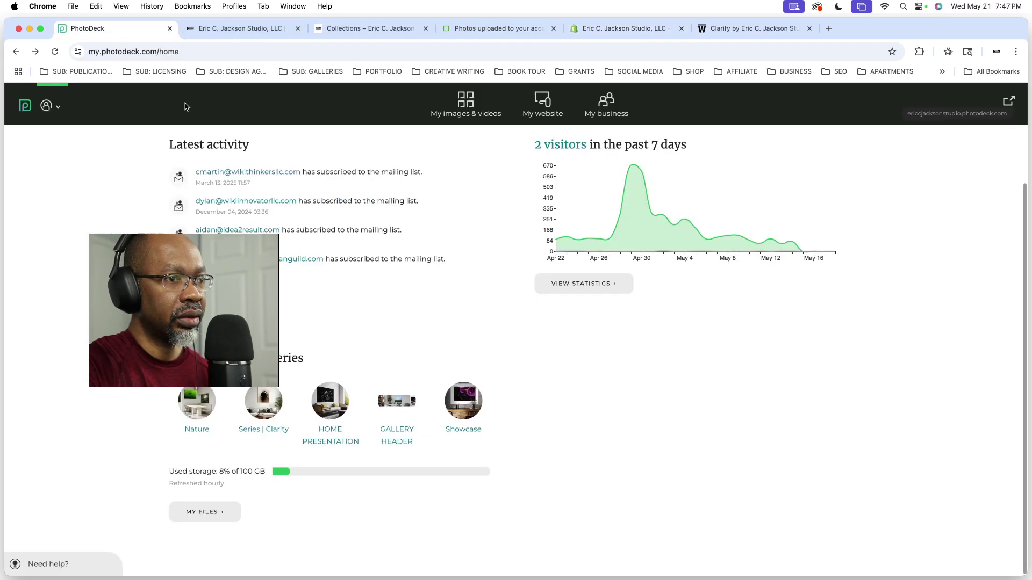
{"action": "left_click", "coordinate": [595, 286]}
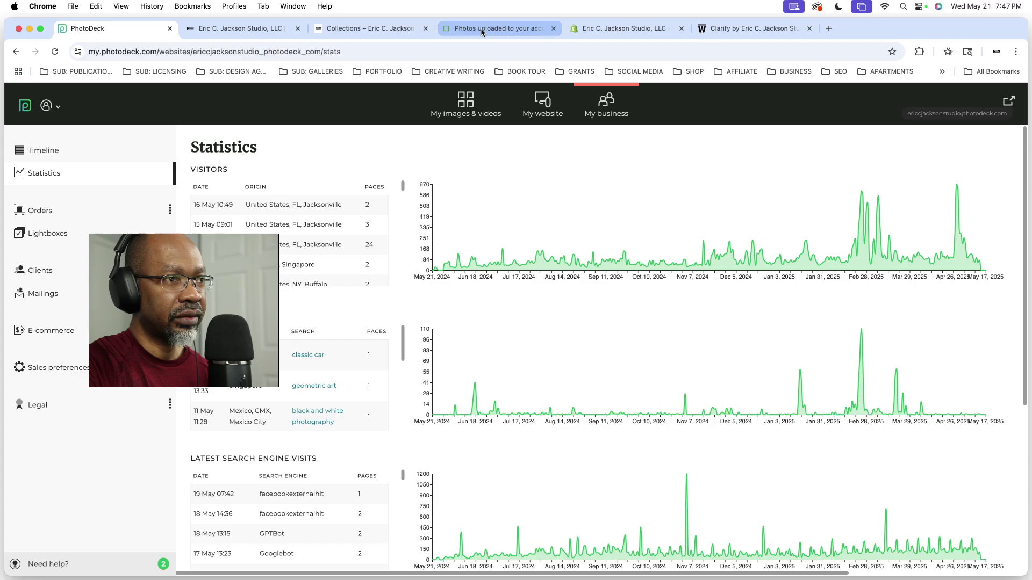
Step: Return to Shopify Analytics and examine the sales, sessions, location, landing page, referrer and product sell-through reports
{"action": "left_click", "coordinate": [595, 28]}
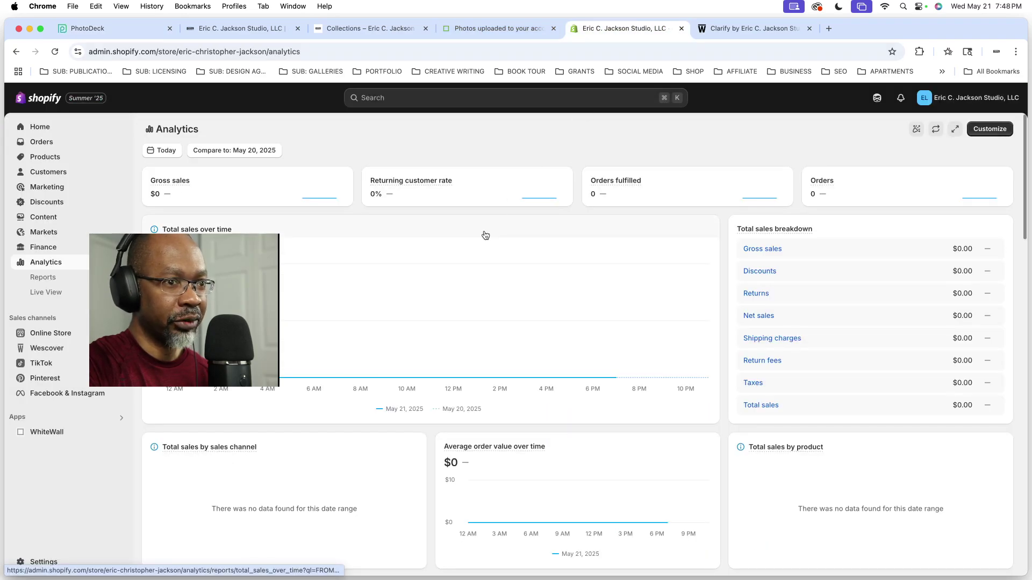
{"action": "scroll", "coordinate": [486, 235], "scroll_direction": "down", "scroll_amount": 6}
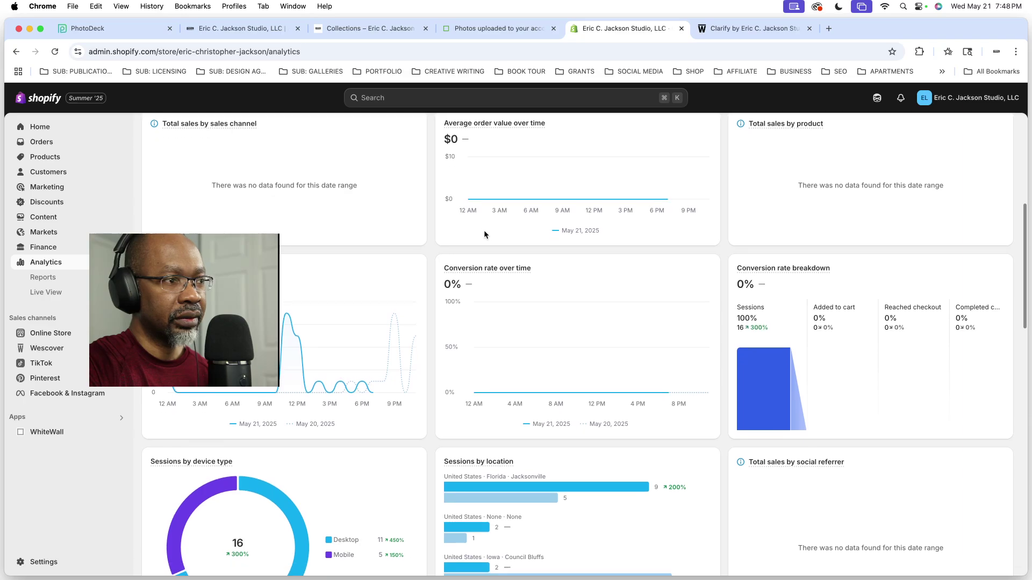
{"action": "scroll", "coordinate": [435, 263], "scroll_direction": "down", "scroll_amount": 3}
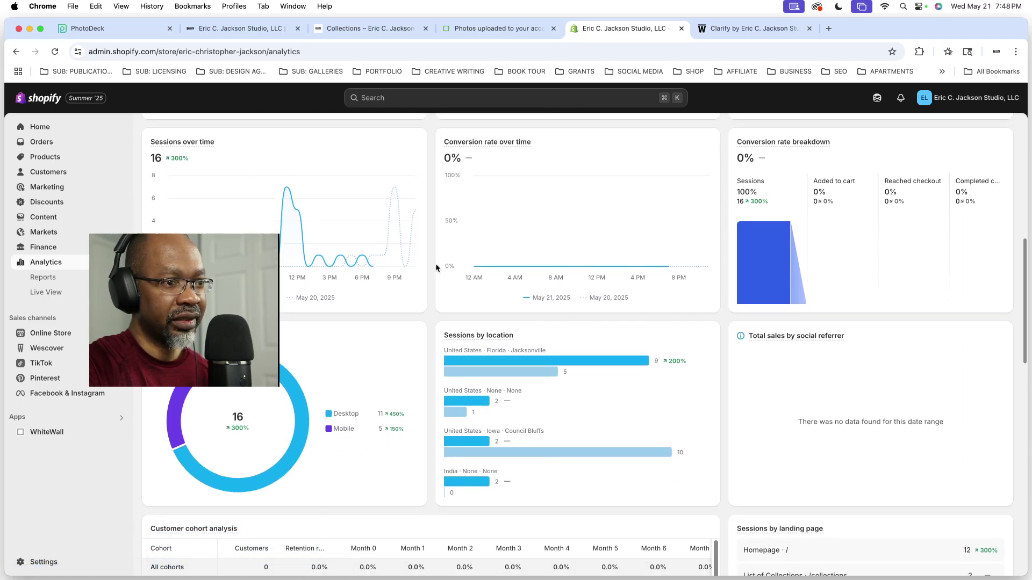
{"action": "scroll", "coordinate": [436, 266], "scroll_direction": "down", "scroll_amount": 4}
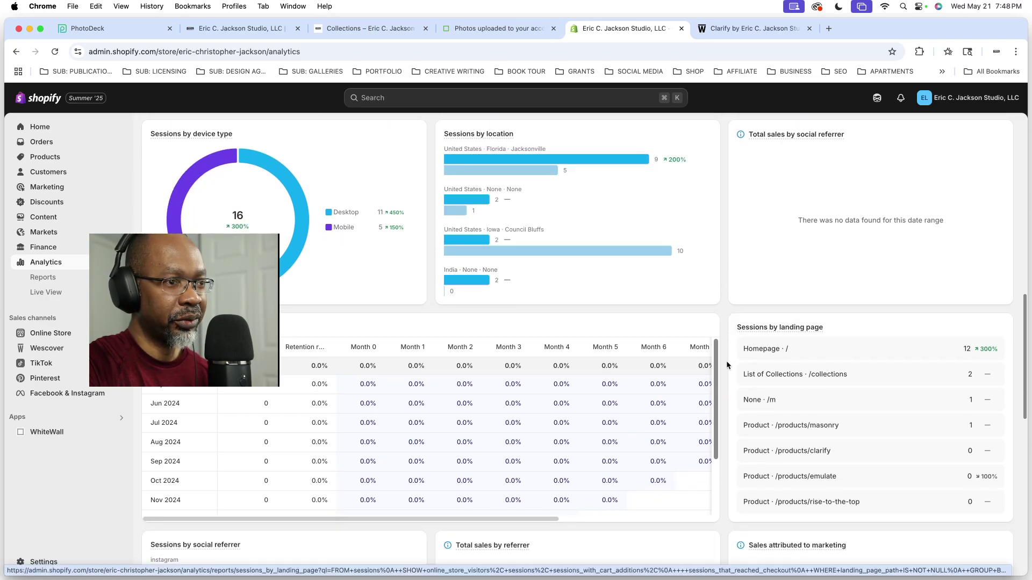
{"action": "scroll", "coordinate": [726, 365], "scroll_direction": "down", "scroll_amount": 5}
{"action": "scroll", "coordinate": [726, 365], "scroll_direction": "down", "scroll_amount": 2}
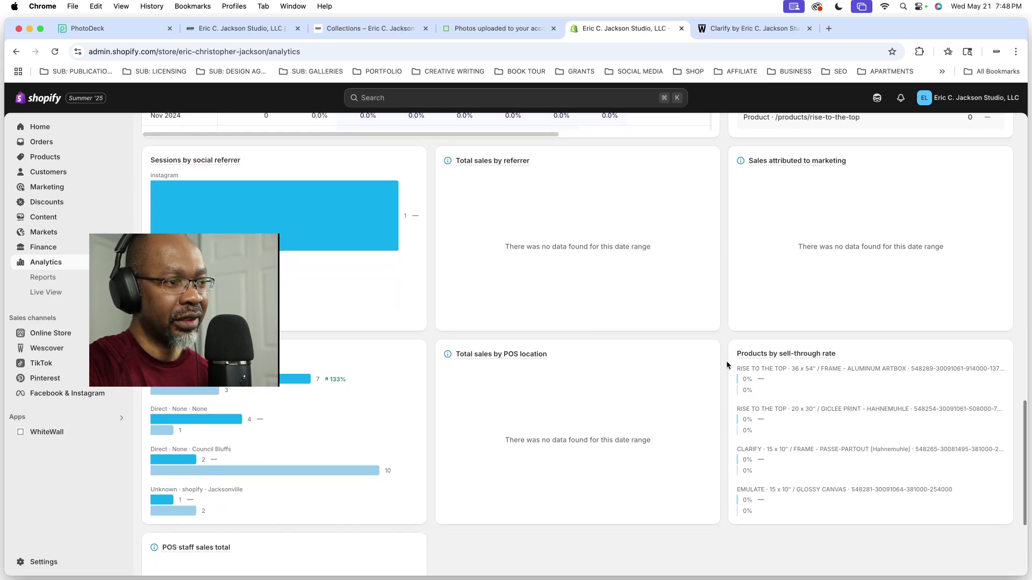
{"action": "scroll", "coordinate": [726, 364], "scroll_direction": "down", "scroll_amount": 4}
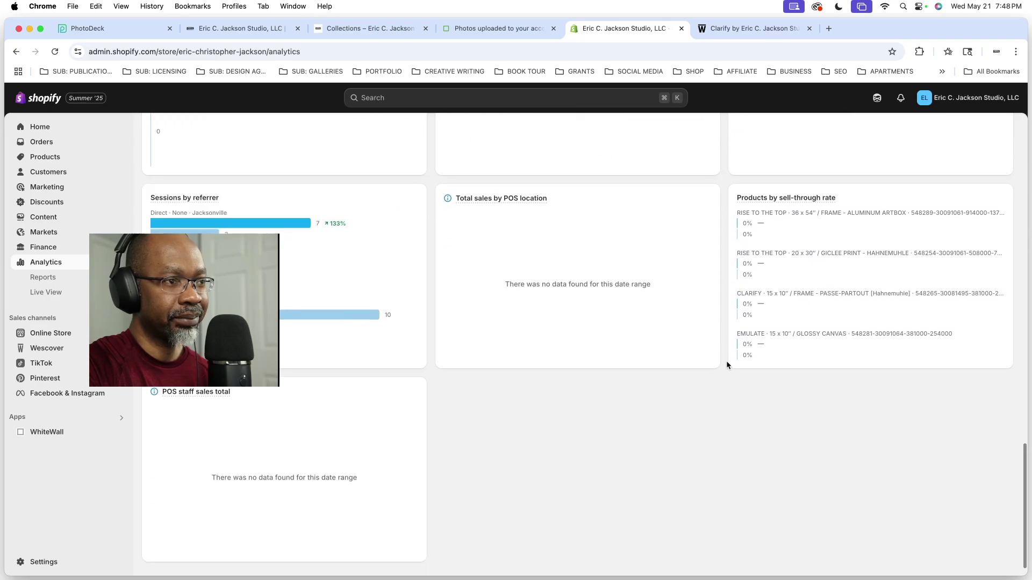
{"action": "scroll", "coordinate": [727, 365], "scroll_direction": "up", "scroll_amount": 4}
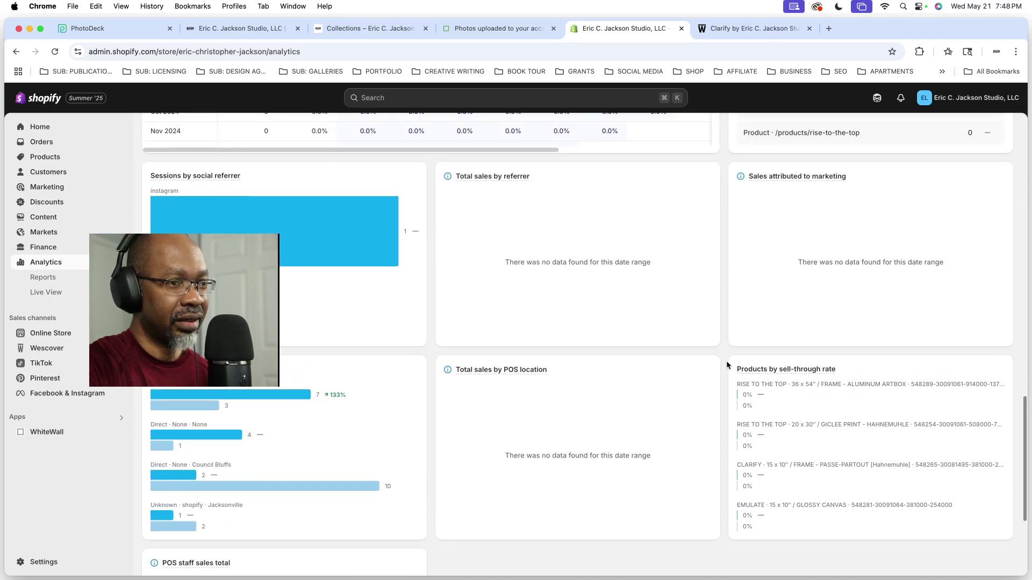
Step: Review the Shopify analytics reports again, from landing pages and cohorts back to sessions by location, device type and conversion rate
{"action": "scroll", "coordinate": [726, 362], "scroll_direction": "up", "scroll_amount": 3}
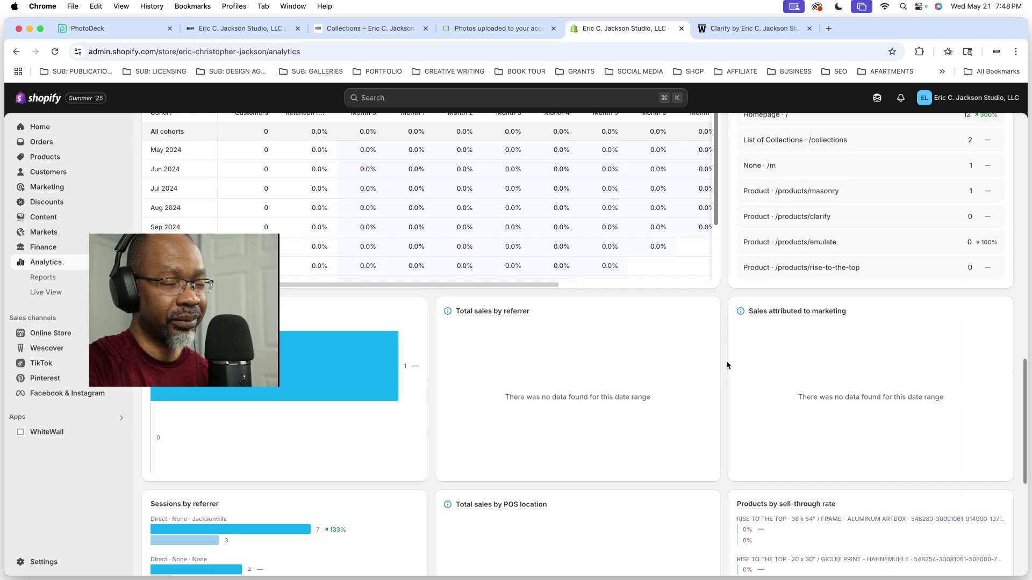
{"action": "scroll", "coordinate": [727, 365], "scroll_direction": "up", "scroll_amount": 3}
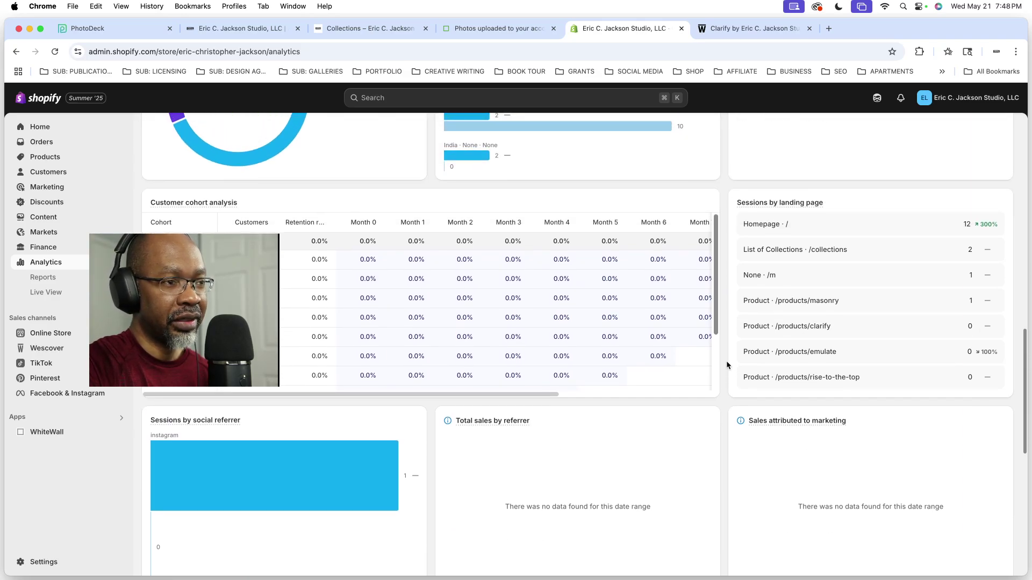
{"action": "scroll", "coordinate": [727, 365], "scroll_direction": "up", "scroll_amount": 3}
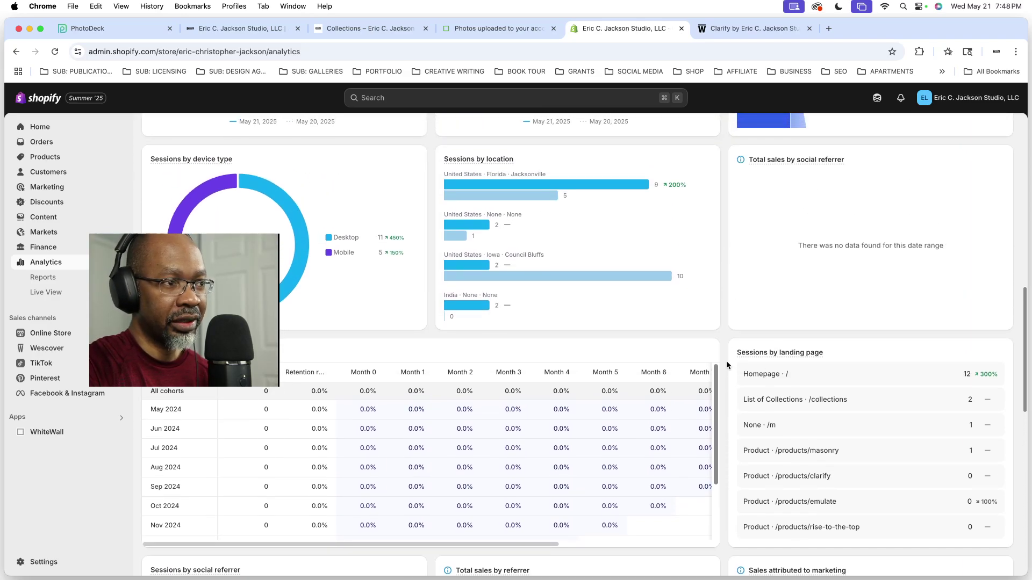
{"action": "scroll", "coordinate": [727, 364], "scroll_direction": "up", "scroll_amount": 5}
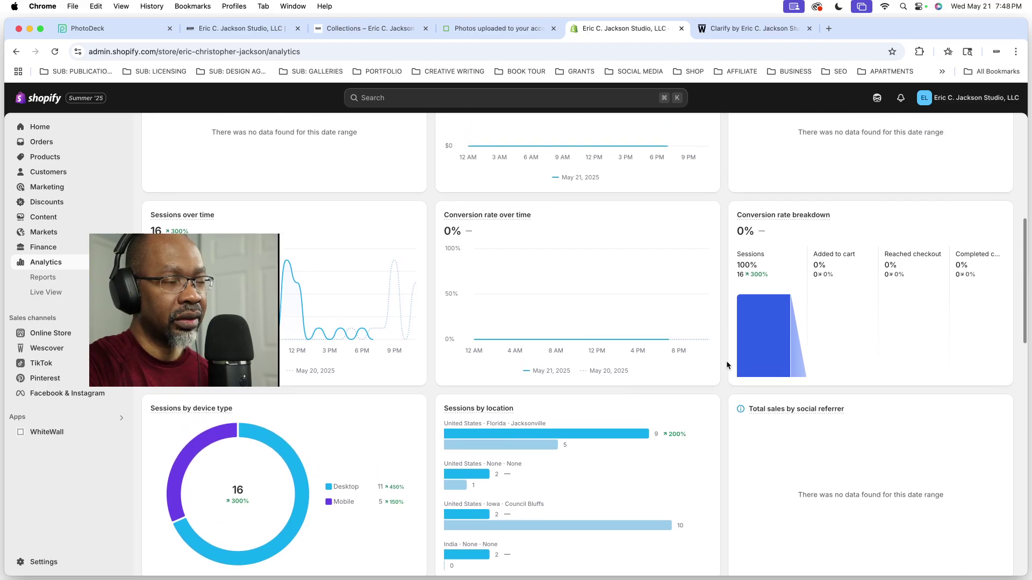
{"action": "scroll", "coordinate": [727, 364], "scroll_direction": "up", "scroll_amount": 1}
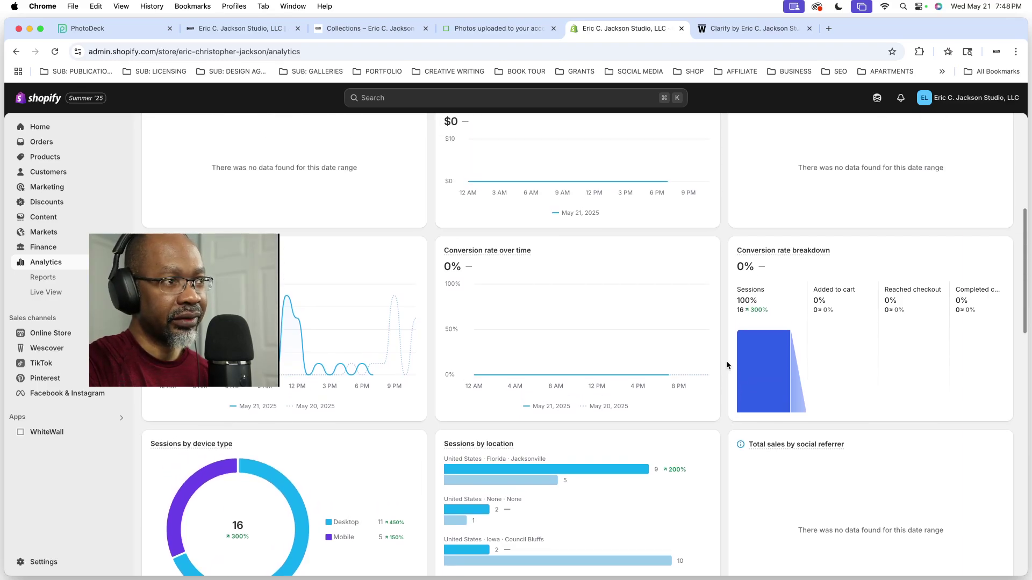
Step: Switch to PhotoDeck's Statistics page and examine the log of website visitors with their dates, origins and page counts
{"action": "left_click", "coordinate": [228, 27]}
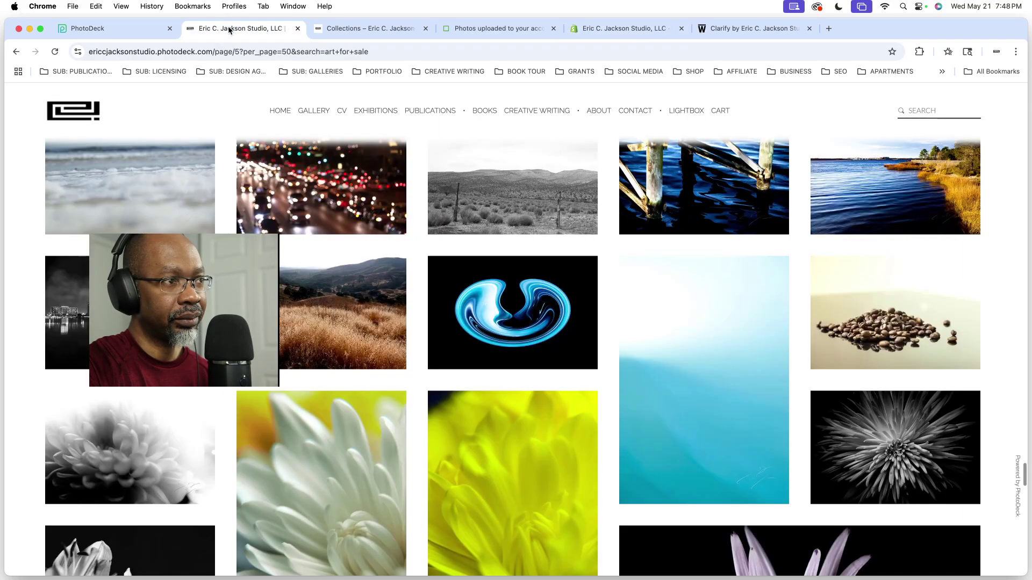
{"action": "left_click", "coordinate": [139, 29]}
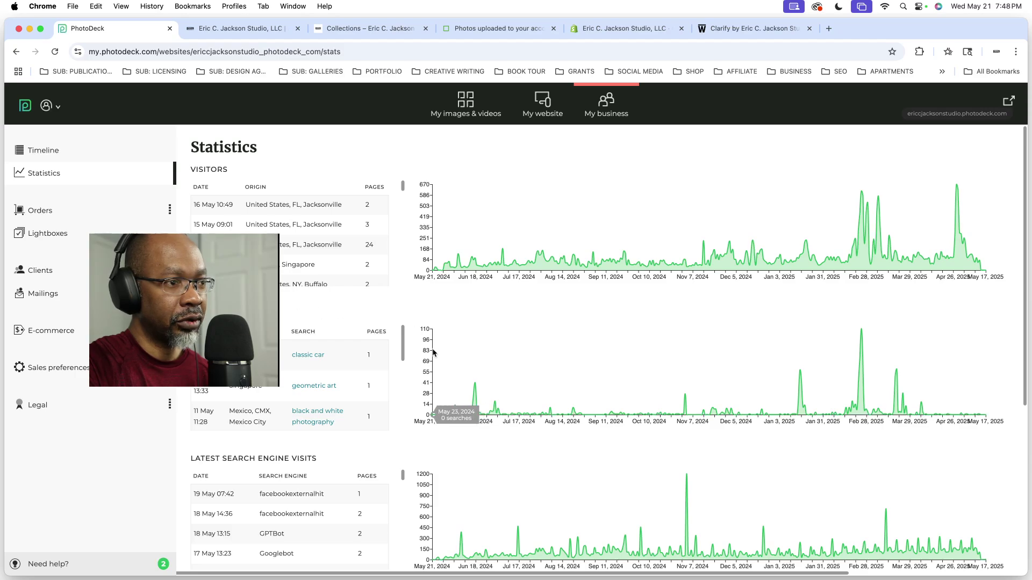
{"action": "scroll", "coordinate": [399, 396], "scroll_direction": "down", "scroll_amount": 3}
{"action": "scroll", "coordinate": [399, 396], "scroll_direction": "up", "scroll_amount": 4}
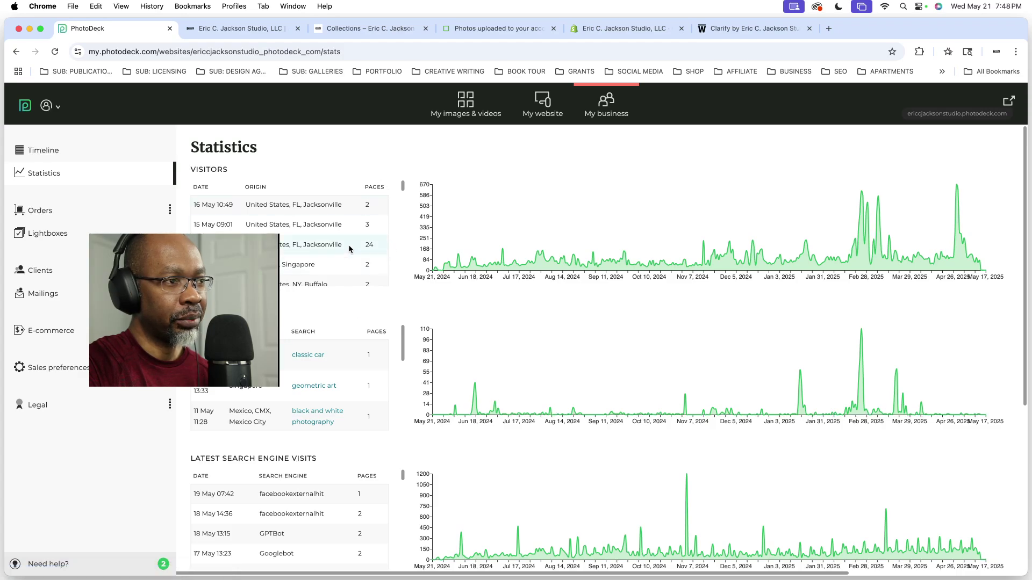
{"action": "scroll", "coordinate": [347, 249], "scroll_direction": "down", "scroll_amount": 5}
{"action": "scroll", "coordinate": [347, 256], "scroll_direction": "up", "scroll_amount": 5}
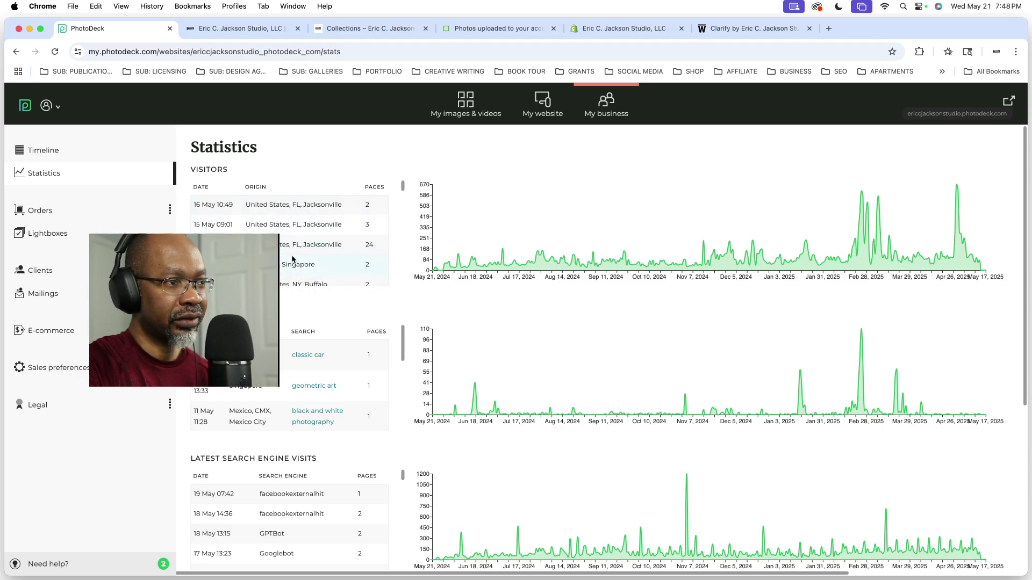
{"action": "scroll", "coordinate": [323, 256], "scroll_direction": "down", "scroll_amount": 5}
{"action": "scroll", "coordinate": [292, 256], "scroll_direction": "up", "scroll_amount": 5}
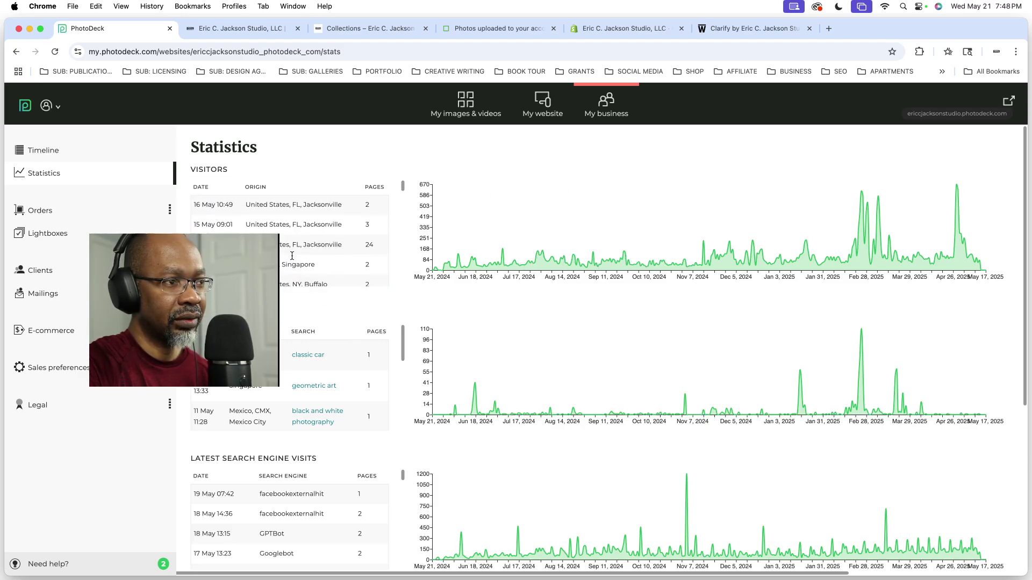
Step: Examine the Searches log on the PhotoDeck Statistics page, including the search terms and their origins
{"action": "scroll", "coordinate": [448, 304], "scroll_direction": "down", "scroll_amount": 5}
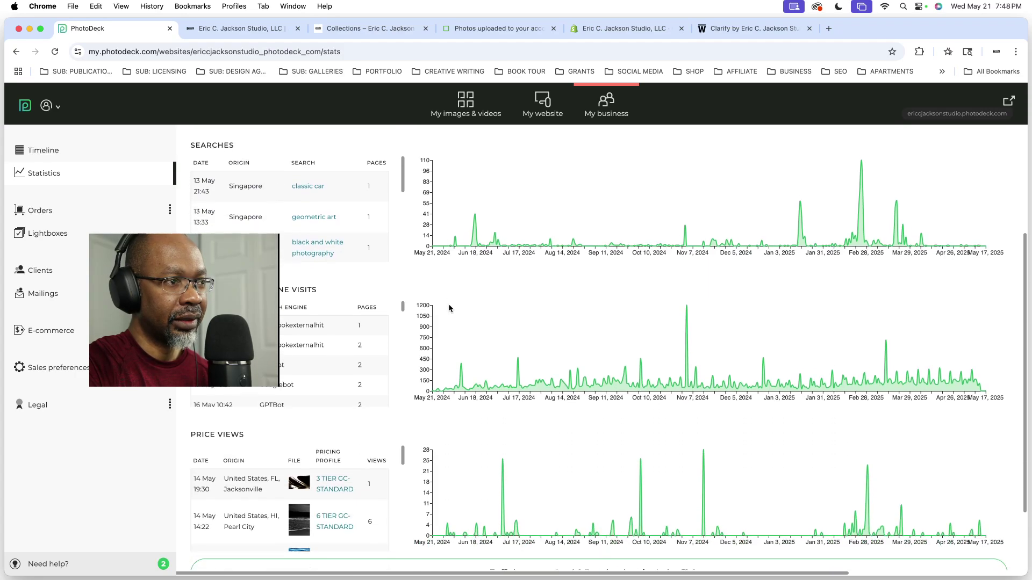
{"action": "scroll", "coordinate": [295, 214], "scroll_direction": "down", "scroll_amount": 5}
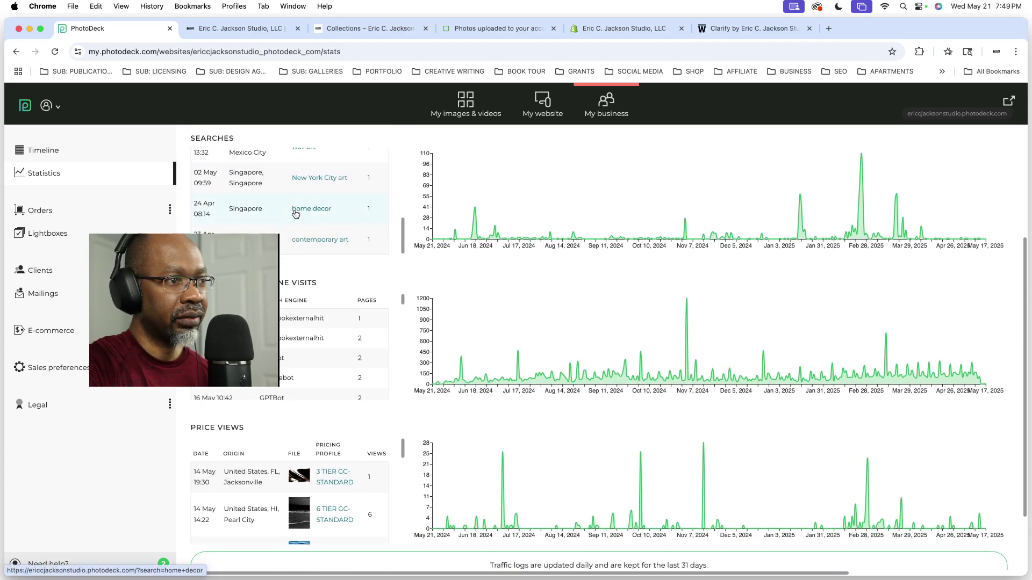
{"action": "scroll", "coordinate": [272, 185], "scroll_direction": "down", "scroll_amount": 3}
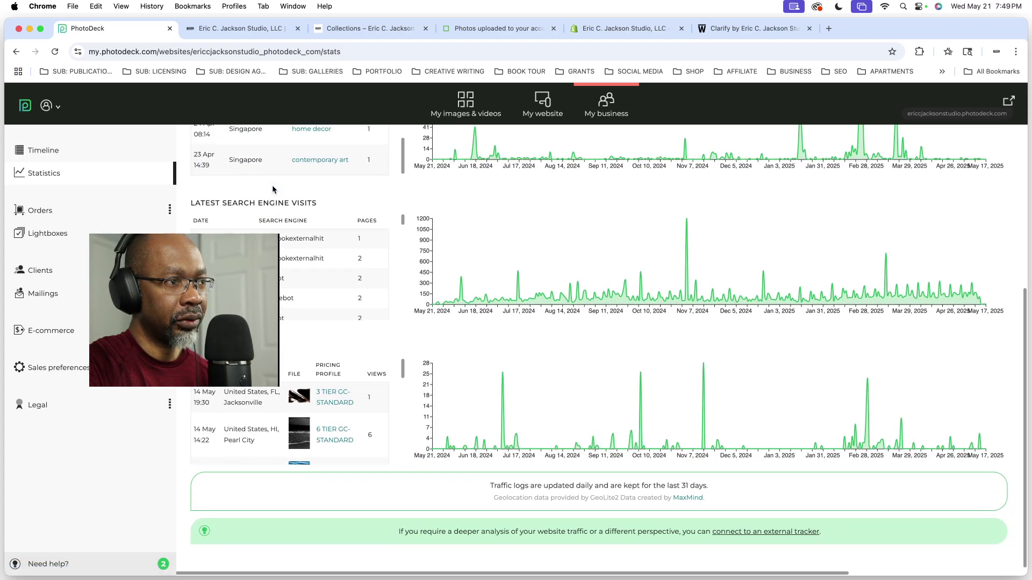
{"action": "scroll", "coordinate": [384, 198], "scroll_direction": "up", "scroll_amount": 6}
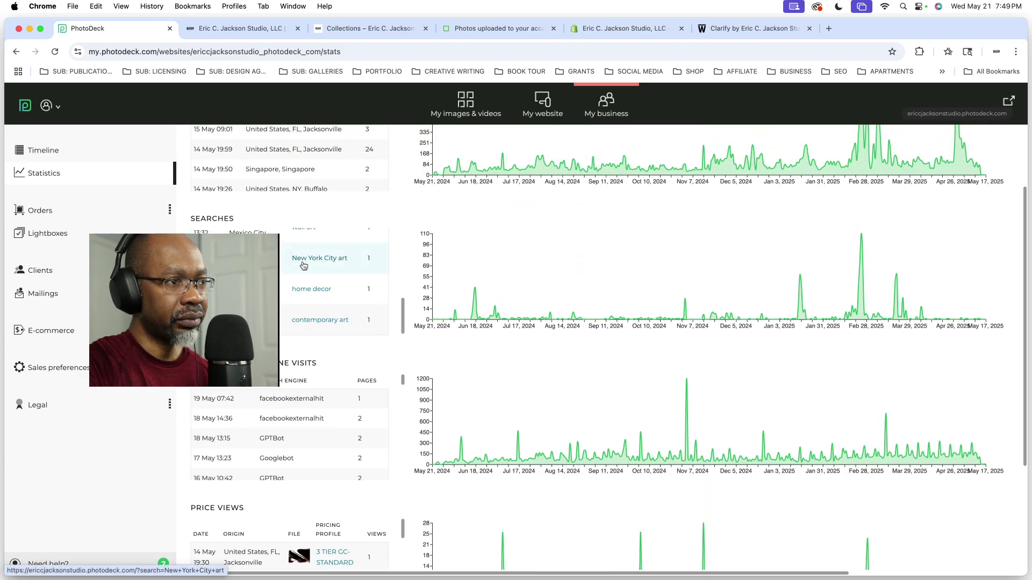
{"action": "scroll", "coordinate": [304, 266], "scroll_direction": "up", "scroll_amount": 1}
{"action": "scroll", "coordinate": [481, 280], "scroll_direction": "down", "scroll_amount": 5}
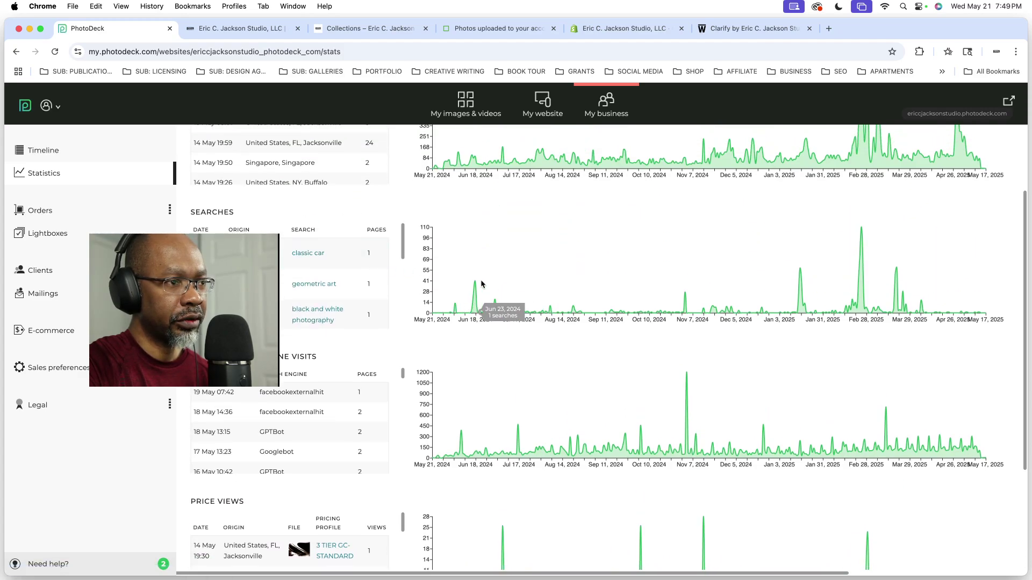
Step: Read through the Latest Search Engine Visits log on the PhotoDeck Statistics page
{"action": "scroll", "coordinate": [322, 308], "scroll_direction": "down", "scroll_amount": 5}
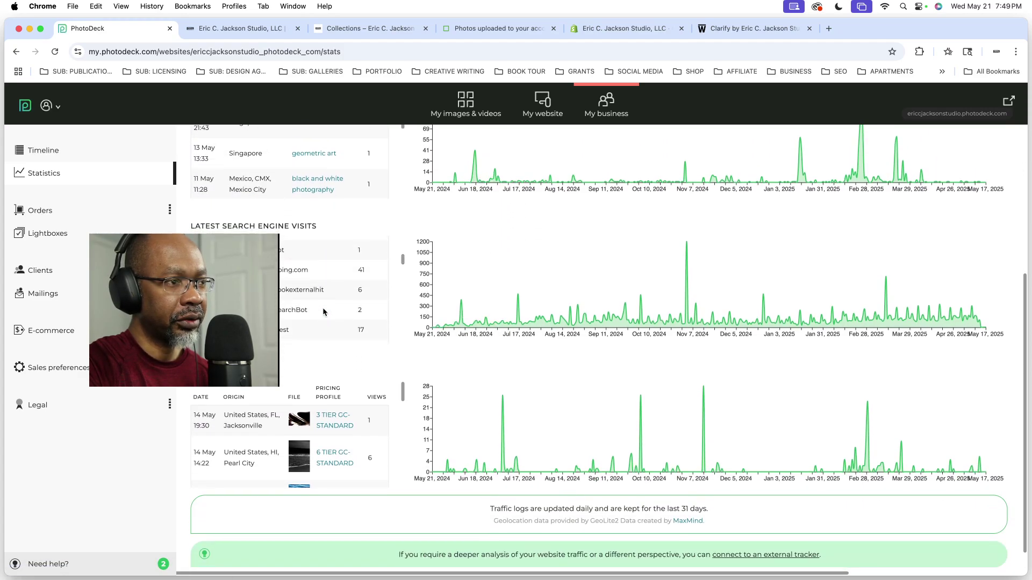
{"action": "scroll", "coordinate": [322, 311], "scroll_direction": "down", "scroll_amount": 5}
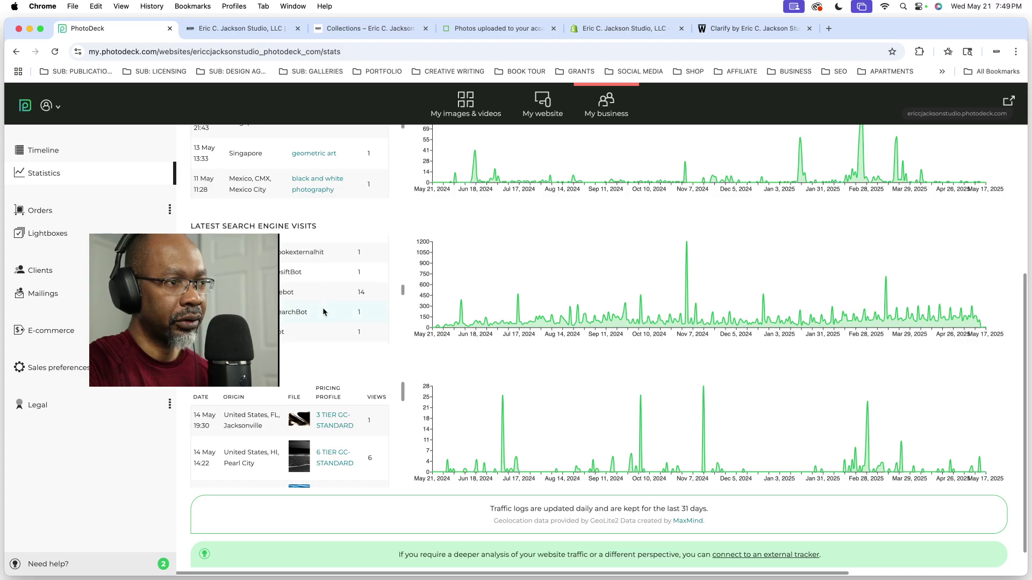
{"action": "scroll", "coordinate": [323, 312], "scroll_direction": "down", "scroll_amount": 3}
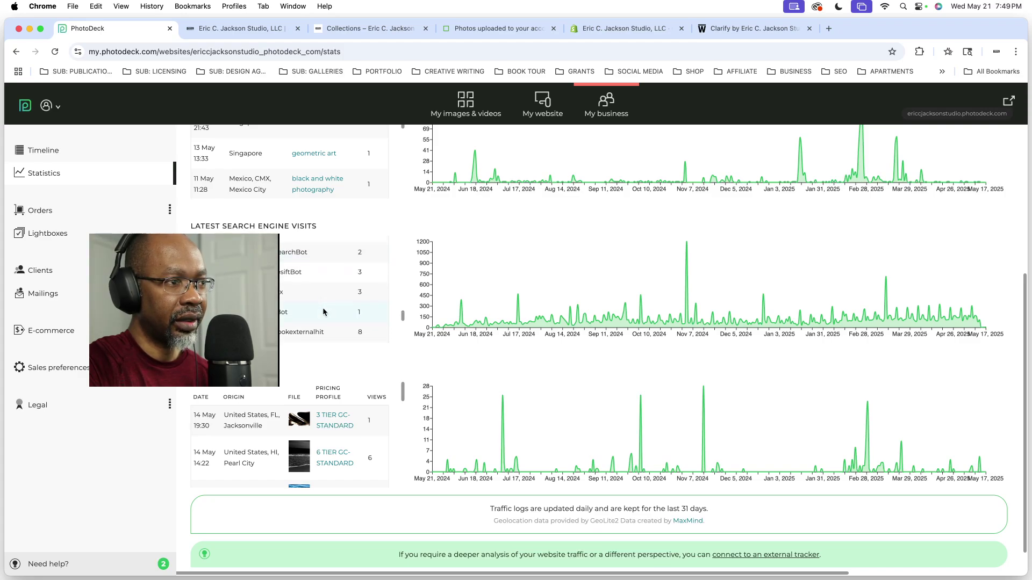
Step: Examine the Price Views log through its oldest entries, and open PhotoDeck's Lightboxes page
{"action": "scroll", "coordinate": [273, 452], "scroll_direction": "down", "scroll_amount": 10}
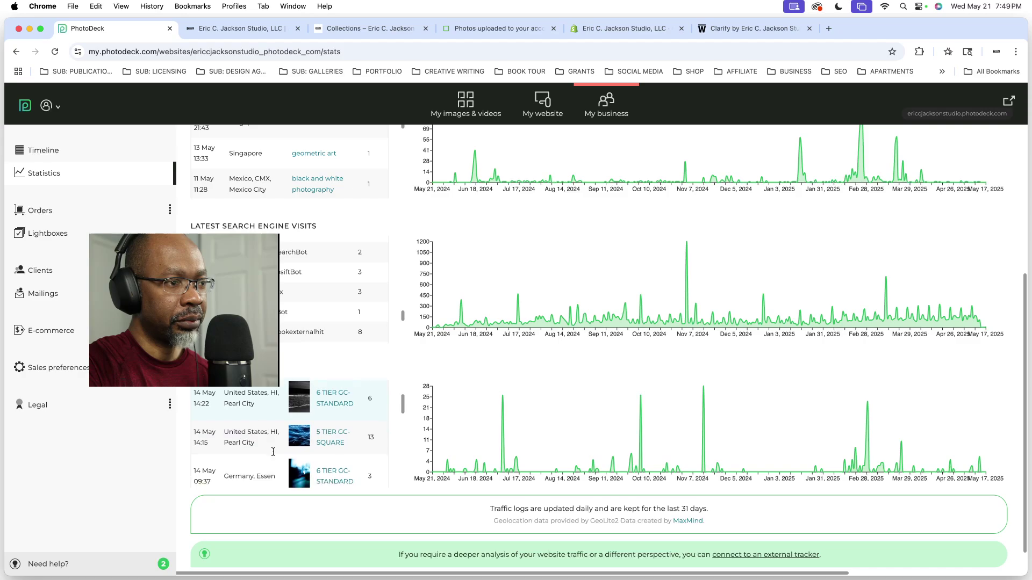
{"action": "scroll", "coordinate": [273, 455], "scroll_direction": "down", "scroll_amount": 5}
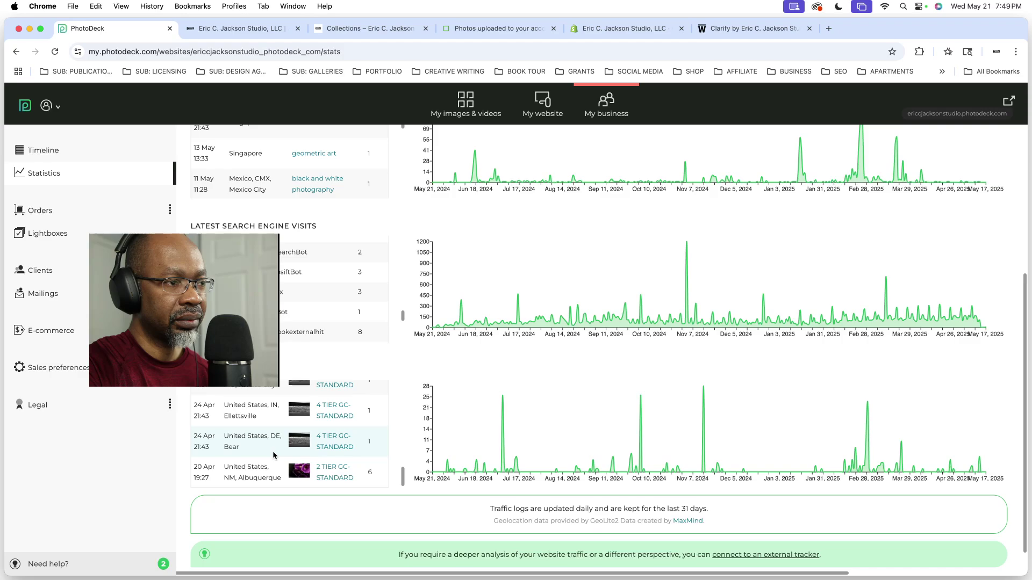
{"action": "scroll", "coordinate": [273, 454], "scroll_direction": "up", "scroll_amount": 1}
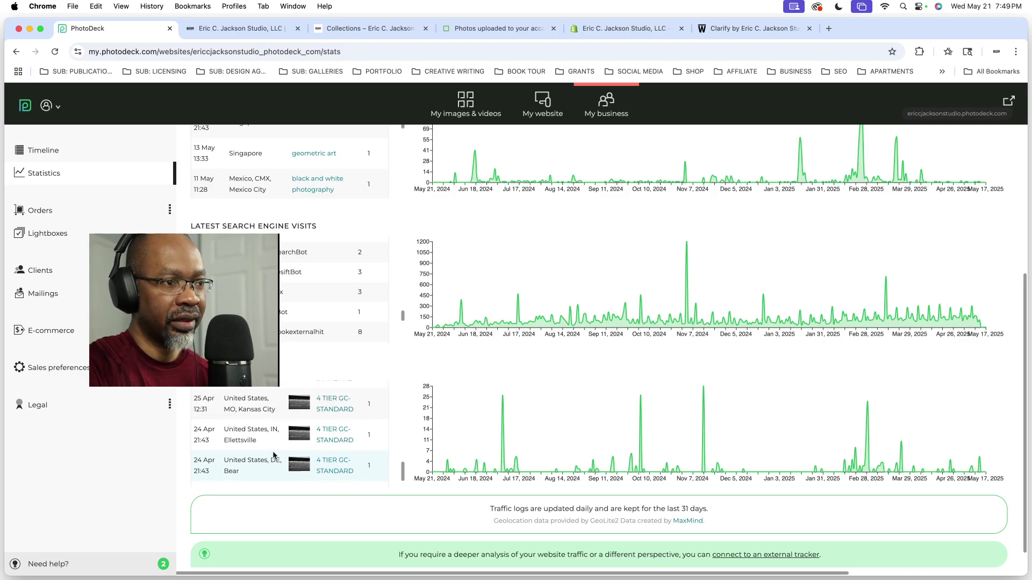
{"action": "scroll", "coordinate": [502, 315], "scroll_direction": "up", "scroll_amount": 5}
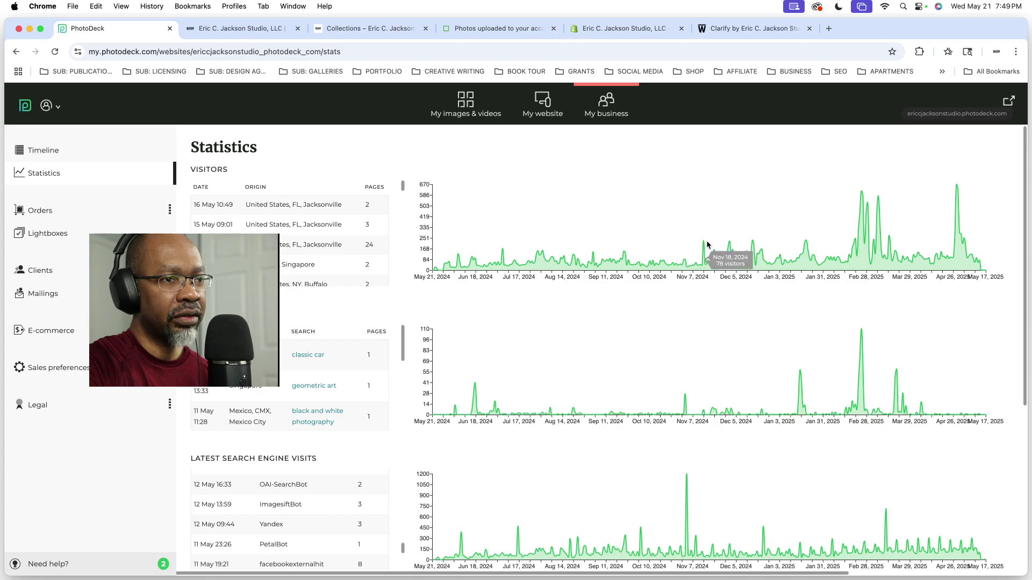
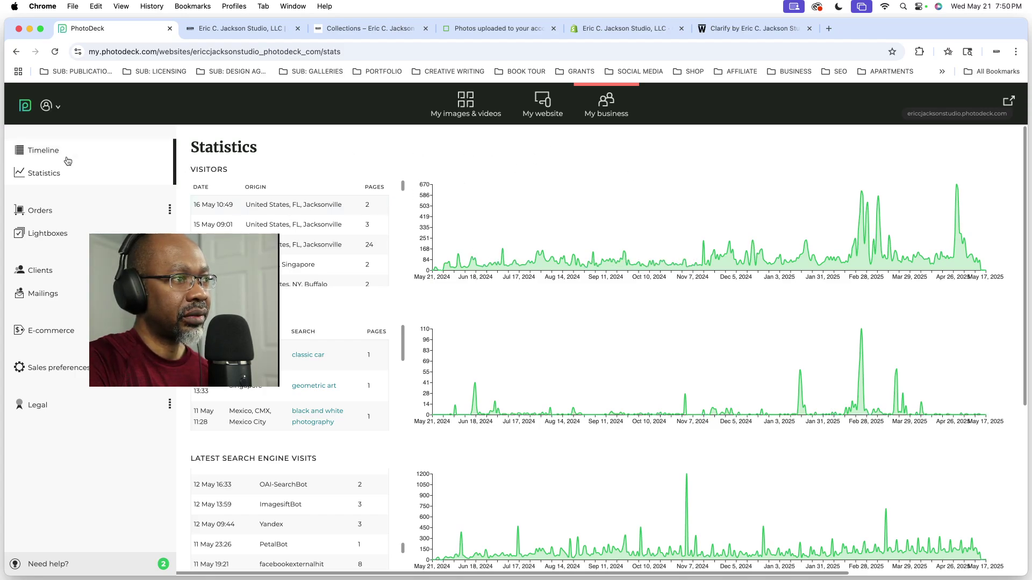
{"action": "left_click", "coordinate": [58, 232]}
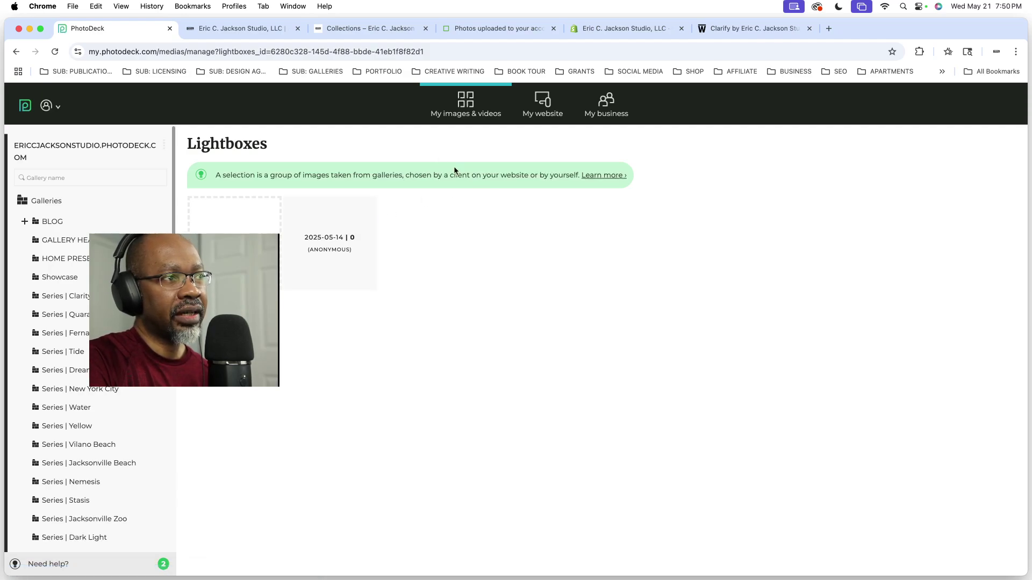
Step: Switch to the Shopify storefront's All Collections page and look through all series and collections down to the footer and back
{"action": "left_click", "coordinate": [346, 28]}
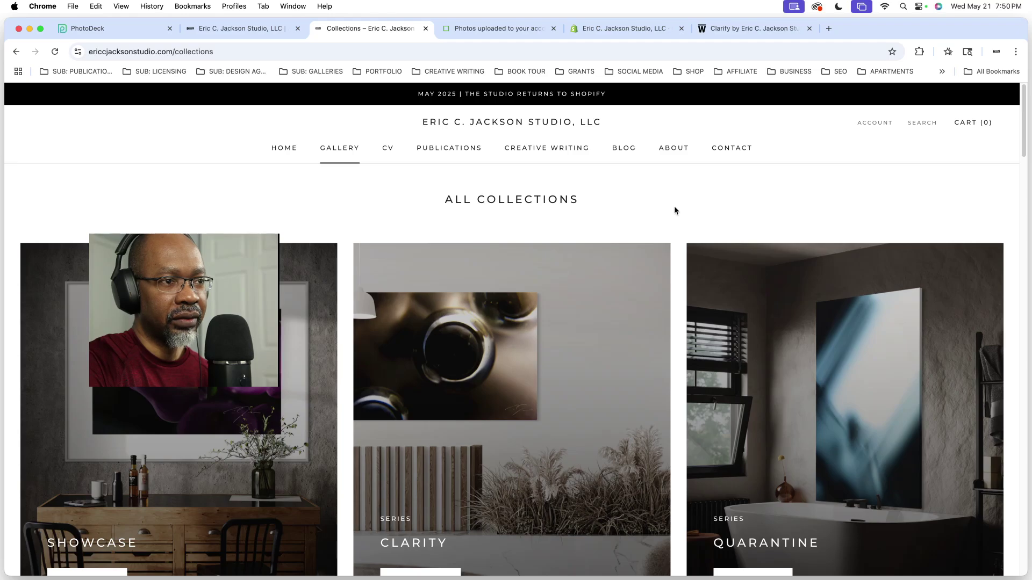
{"action": "scroll", "coordinate": [675, 271], "scroll_direction": "down", "scroll_amount": 5}
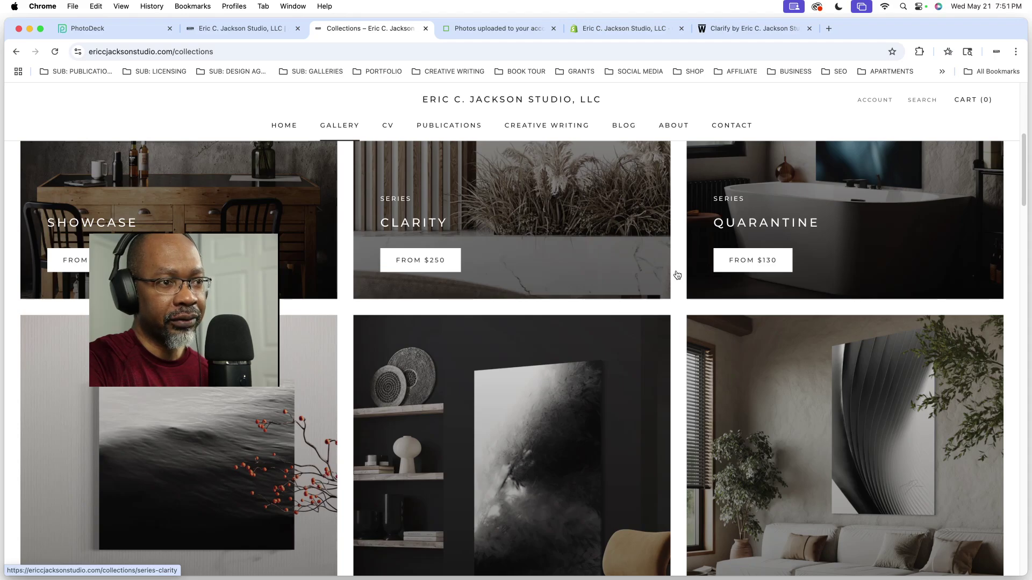
{"action": "scroll", "coordinate": [677, 276], "scroll_direction": "down", "scroll_amount": 12}
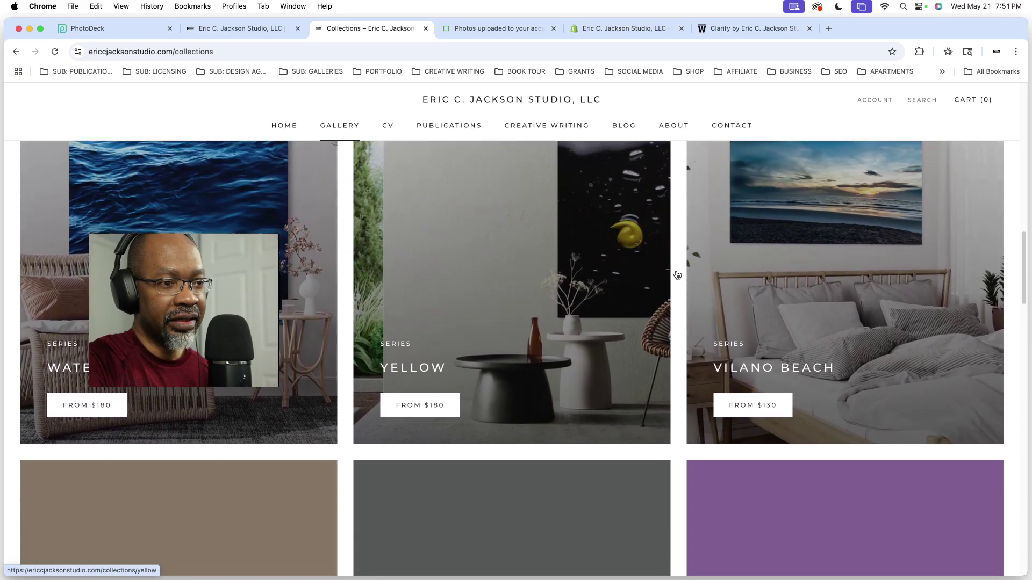
{"action": "scroll", "coordinate": [677, 275], "scroll_direction": "down", "scroll_amount": 15}
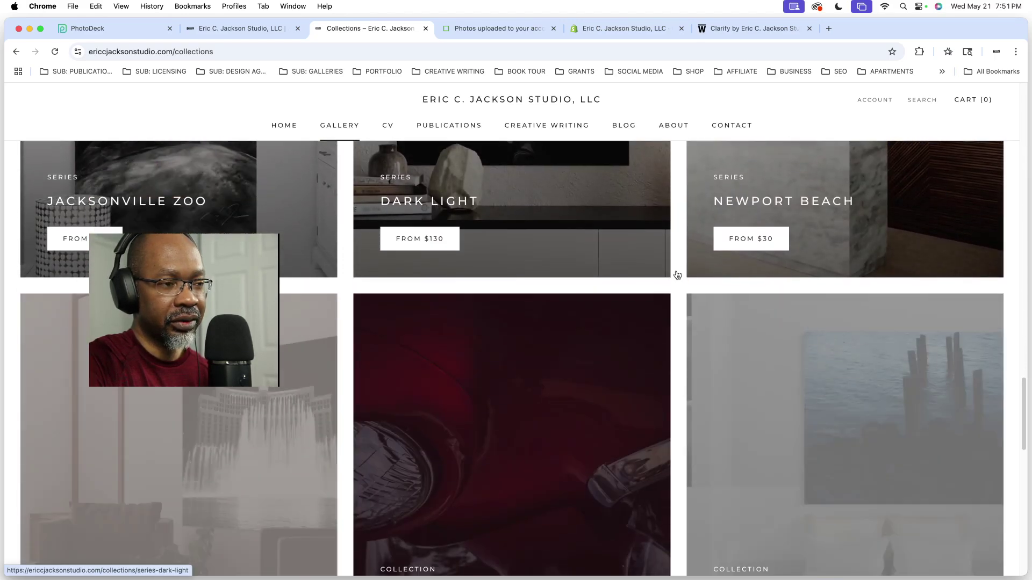
{"action": "scroll", "coordinate": [677, 275], "scroll_direction": "down", "scroll_amount": 15}
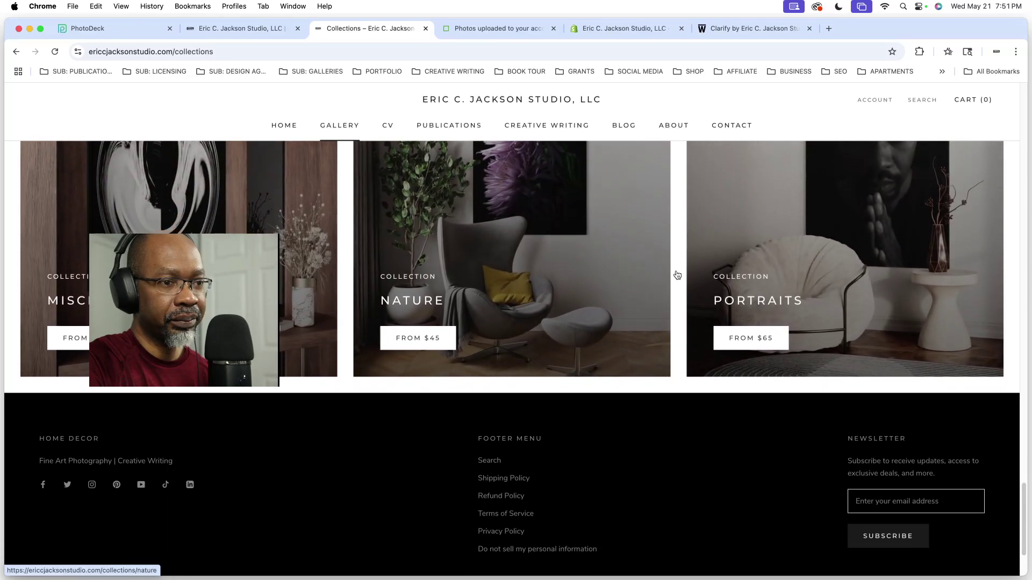
{"action": "right_click", "coordinate": [676, 274]}
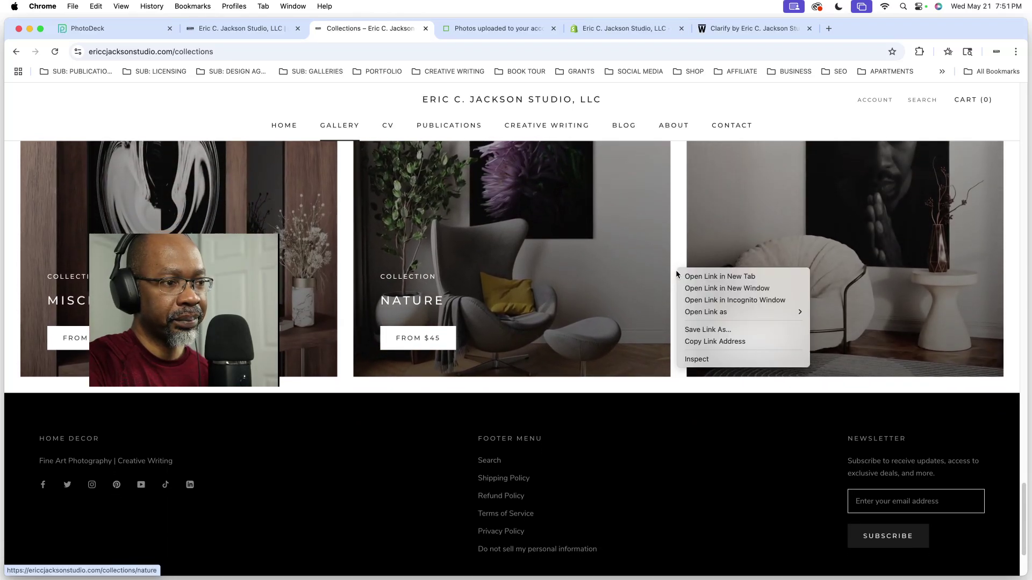
{"action": "left_click", "coordinate": [683, 223]}
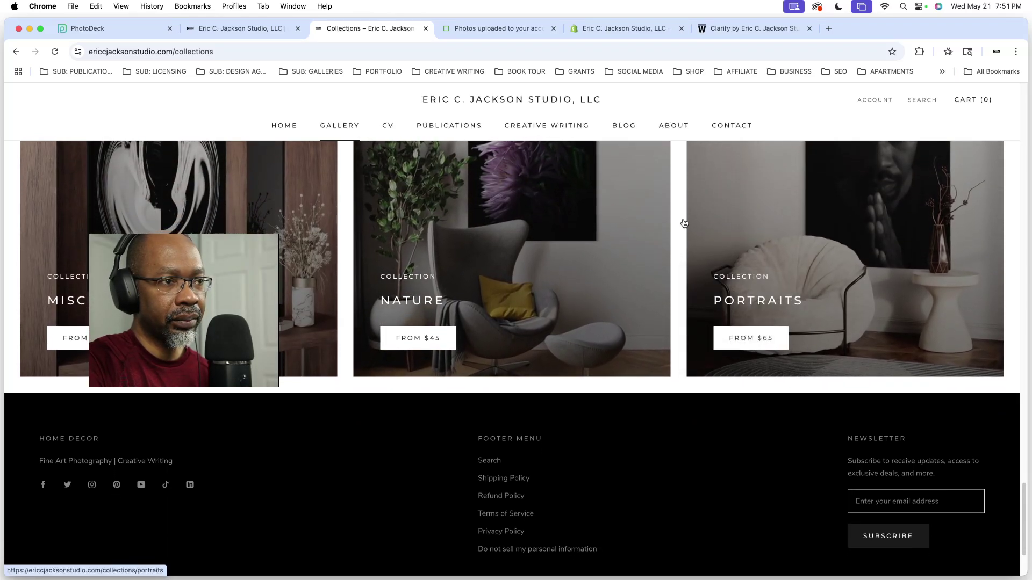
{"action": "scroll", "coordinate": [681, 237], "scroll_direction": "up", "scroll_amount": 15}
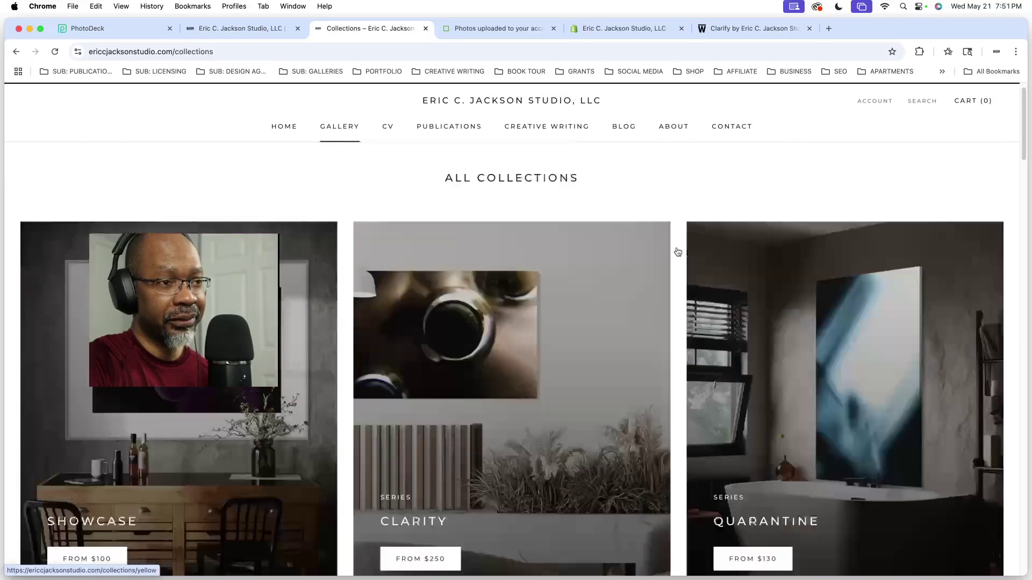
{"action": "scroll", "coordinate": [678, 252], "scroll_direction": "up", "scroll_amount": 1}
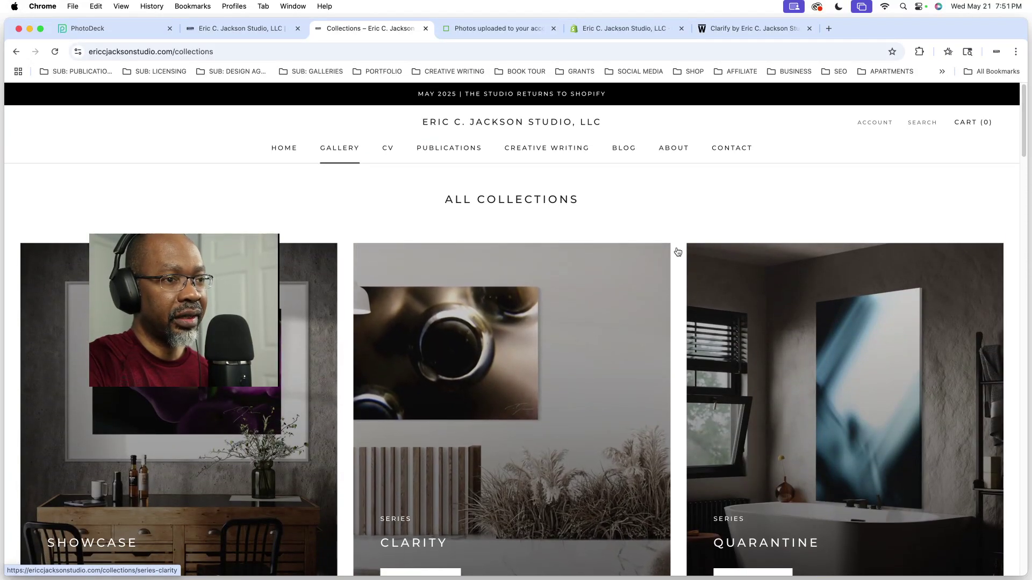
Step: Open the Clarity series collection in the storefront and look over its description and products
{"action": "left_click", "coordinate": [522, 322]}
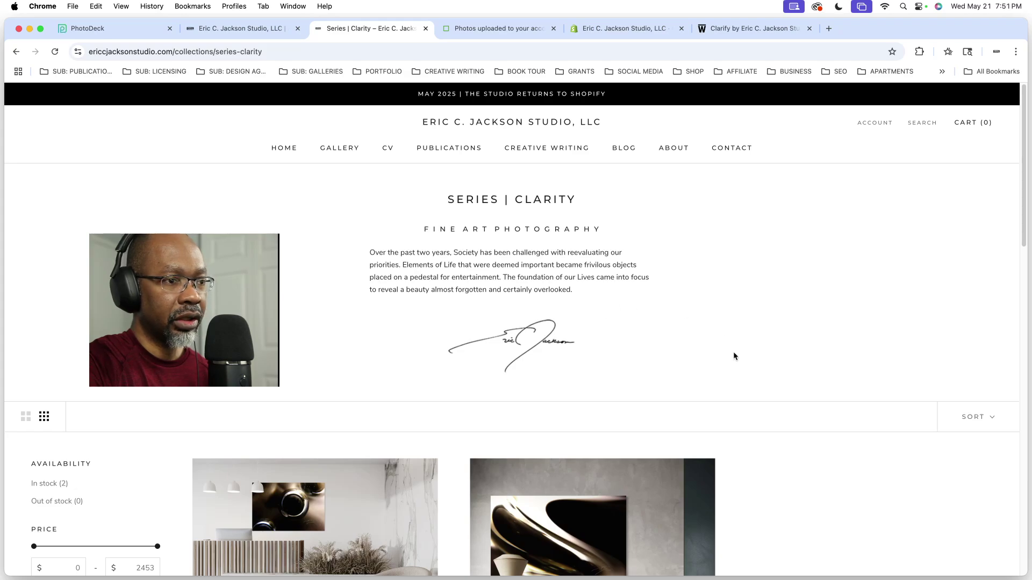
{"action": "scroll", "coordinate": [733, 354], "scroll_direction": "down", "scroll_amount": 10}
{"action": "scroll", "coordinate": [734, 356], "scroll_direction": "up", "scroll_amount": 3}
{"action": "scroll", "coordinate": [733, 352], "scroll_direction": "up", "scroll_amount": 6}
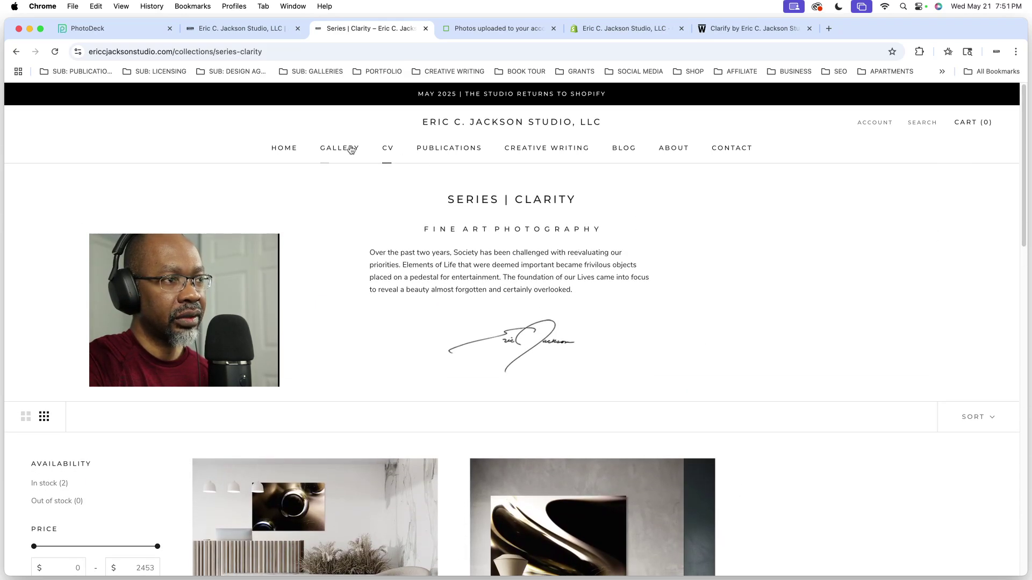
Step: Look through the storefront's All Collections page and open the Water series collection
{"action": "left_click", "coordinate": [344, 151]}
{"action": "scroll", "coordinate": [517, 245], "scroll_direction": "down", "scroll_amount": 4}
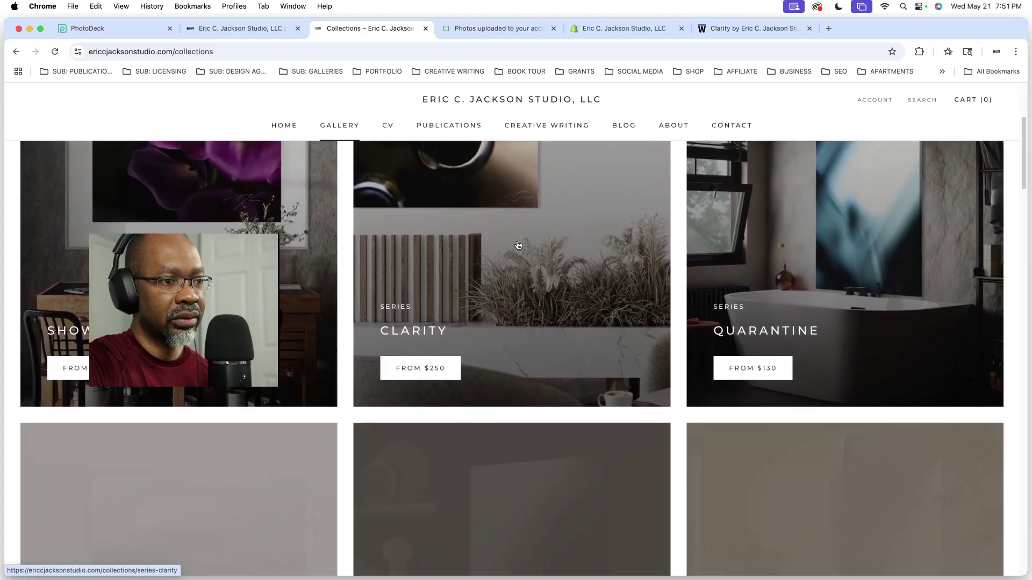
{"action": "scroll", "coordinate": [517, 244], "scroll_direction": "down", "scroll_amount": 10}
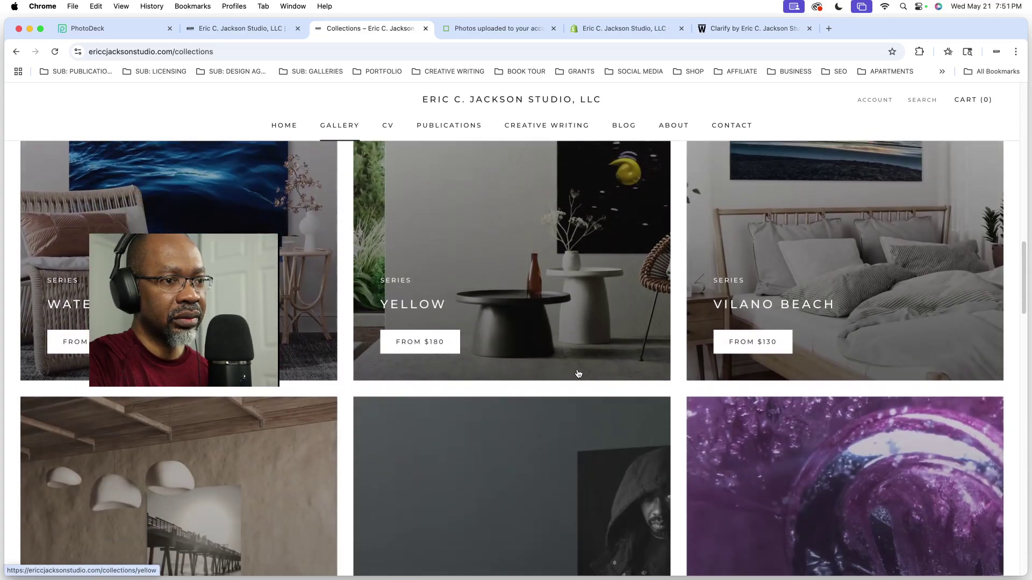
{"action": "scroll", "coordinate": [578, 373], "scroll_direction": "down", "scroll_amount": 5}
{"action": "scroll", "coordinate": [578, 373], "scroll_direction": "up", "scroll_amount": 9}
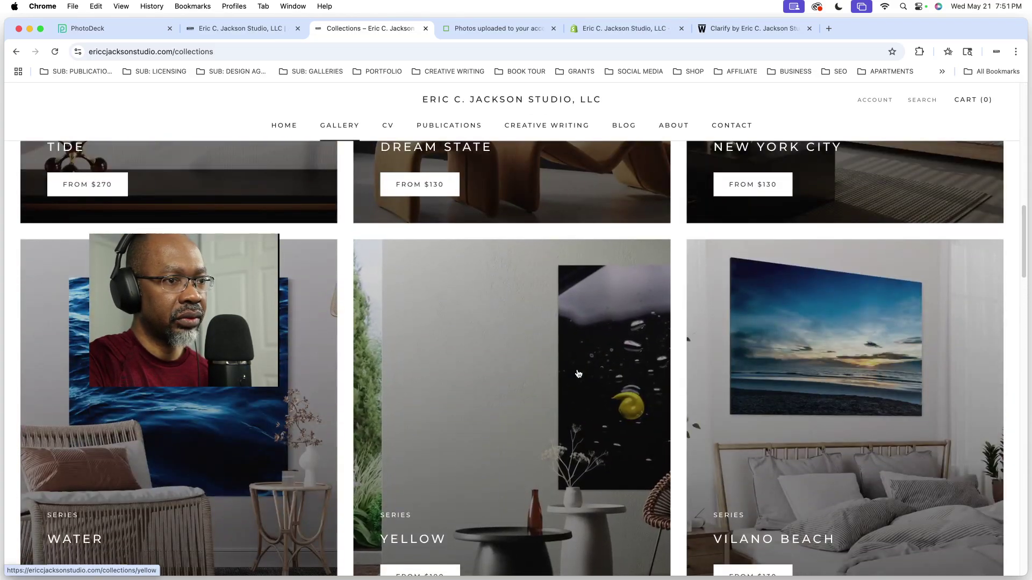
{"action": "scroll", "coordinate": [578, 373], "scroll_direction": "up", "scroll_amount": 5}
{"action": "scroll", "coordinate": [578, 373], "scroll_direction": "down", "scroll_amount": 3}
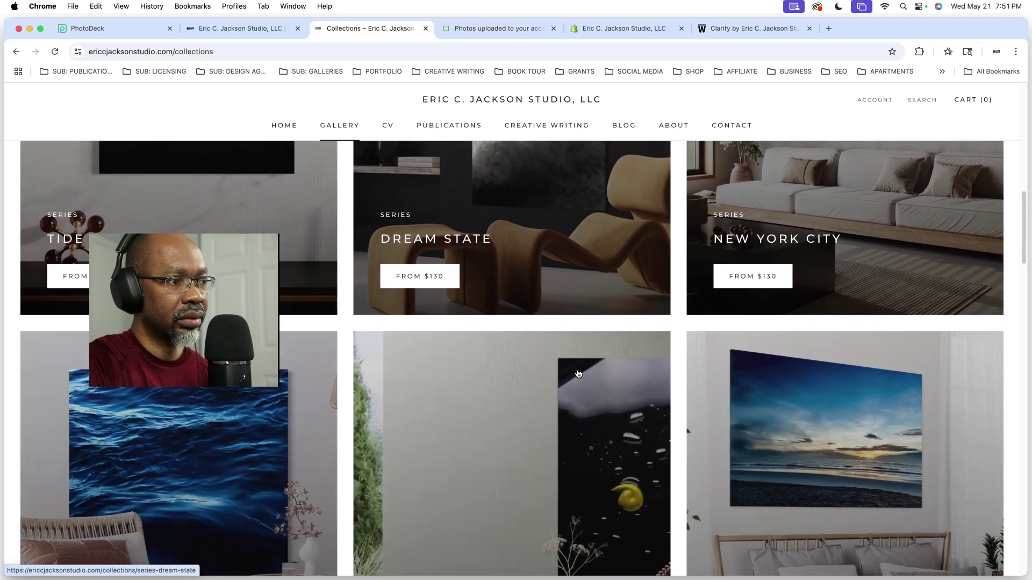
{"action": "scroll", "coordinate": [578, 373], "scroll_direction": "down", "scroll_amount": 3}
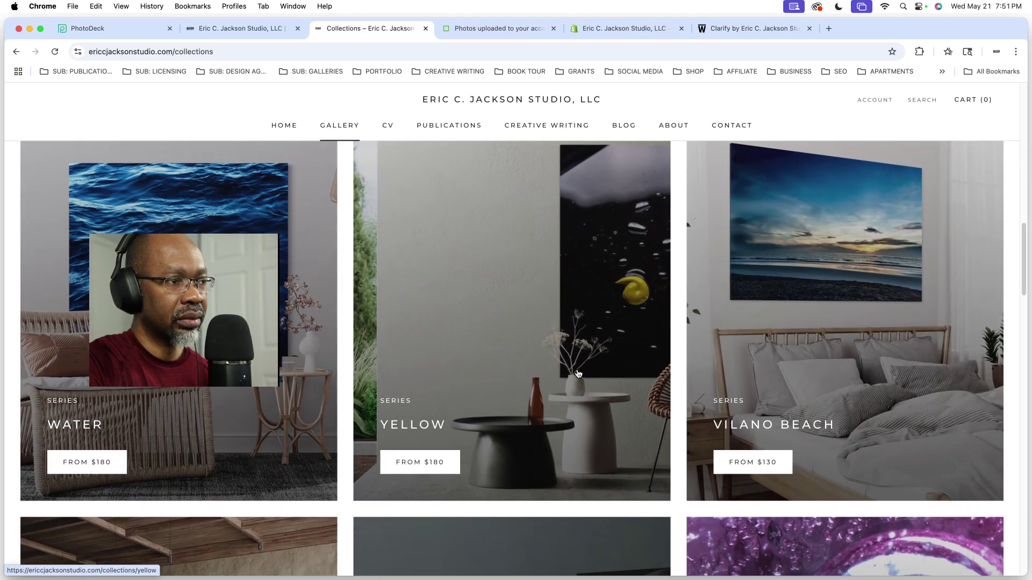
{"action": "left_click", "coordinate": [308, 325]}
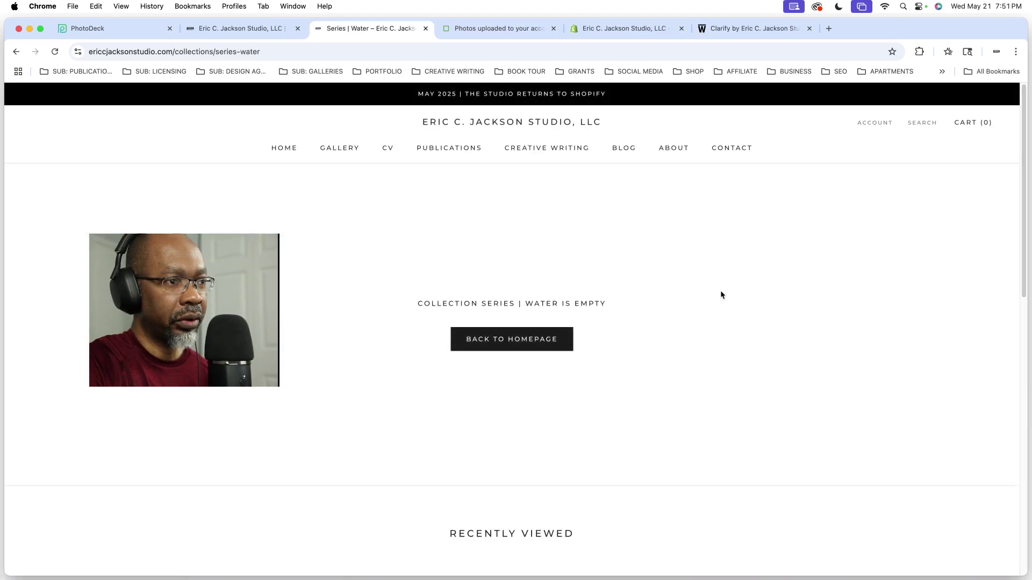
Step: Switch to the PhotoDeck website, open the Series | Water gallery and look through all its photos
{"action": "left_click", "coordinate": [242, 28]}
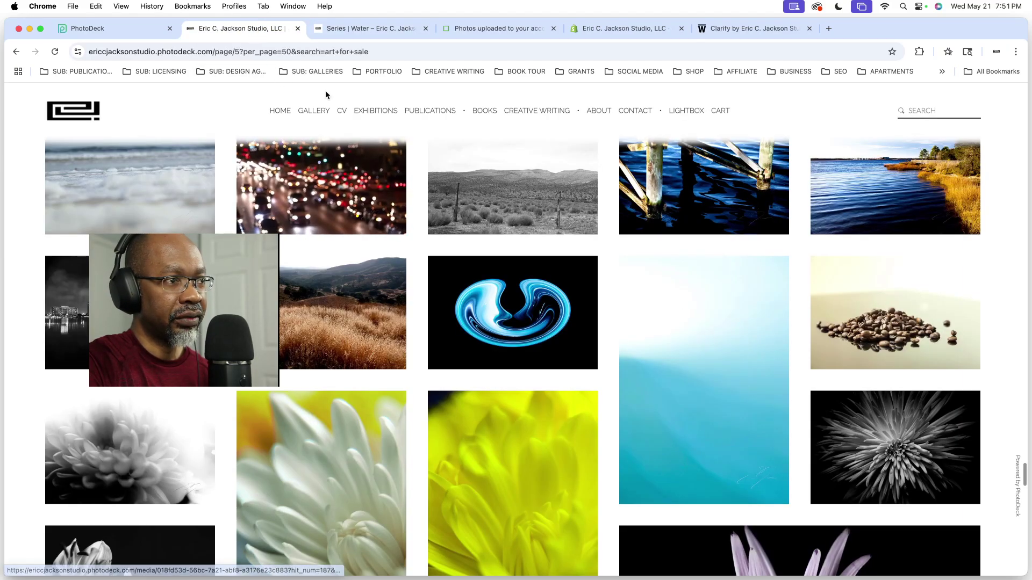
{"action": "left_click", "coordinate": [316, 111]}
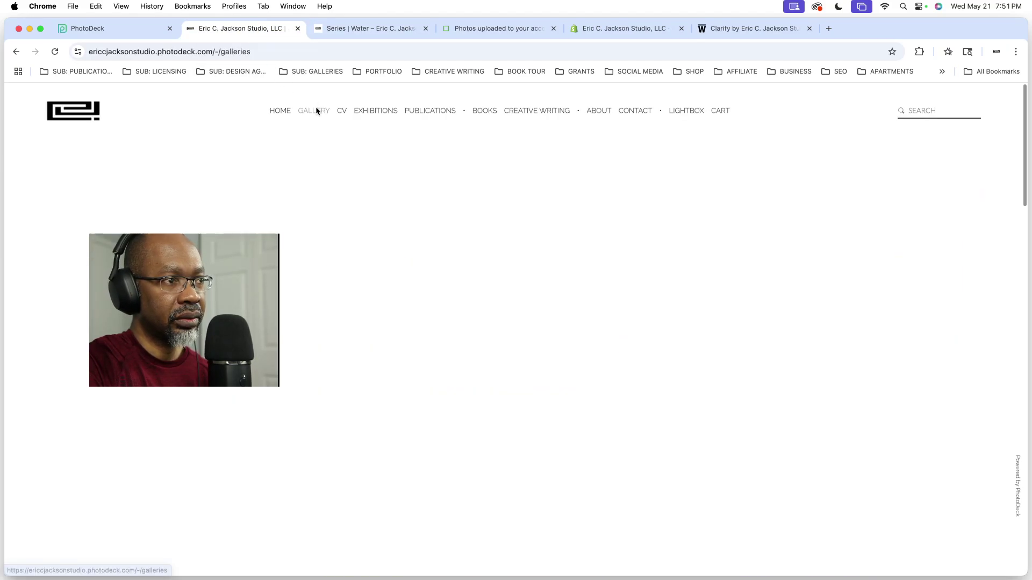
{"action": "scroll", "coordinate": [467, 202], "scroll_direction": "down", "scroll_amount": 3}
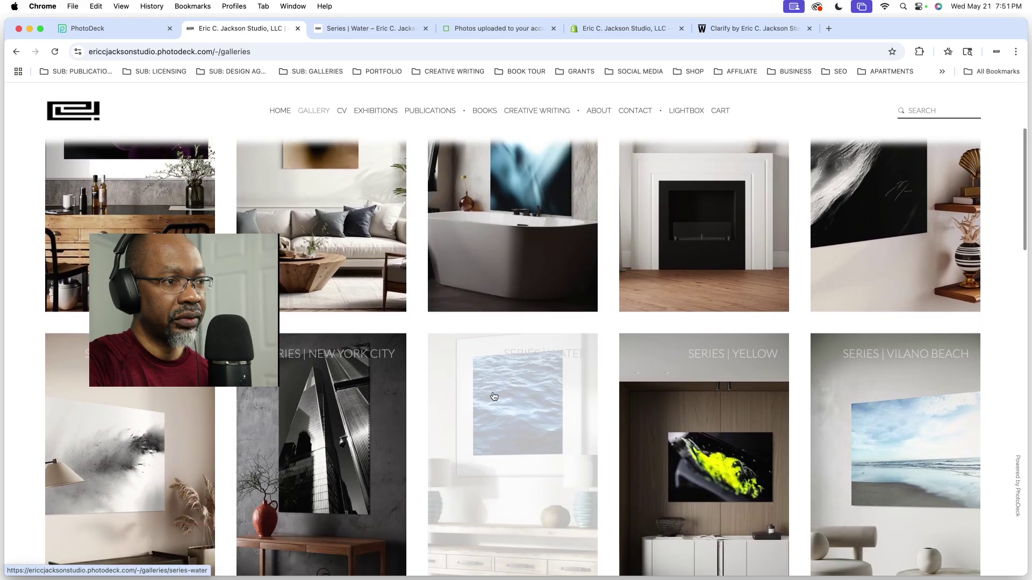
{"action": "left_click", "coordinate": [526, 392]}
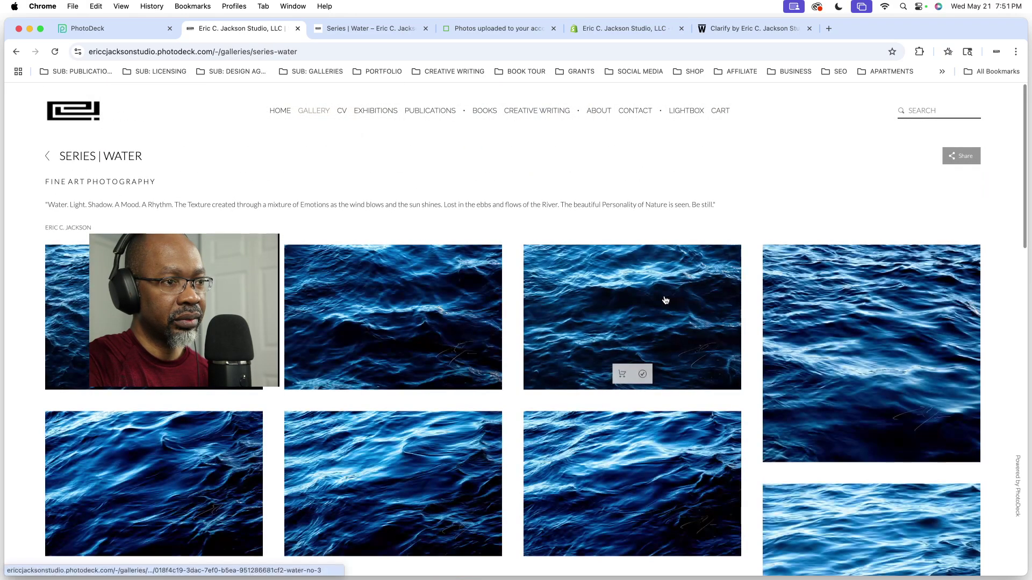
{"action": "scroll", "coordinate": [750, 297], "scroll_direction": "down", "scroll_amount": 2}
{"action": "scroll", "coordinate": [750, 297], "scroll_direction": "down", "scroll_amount": 10}
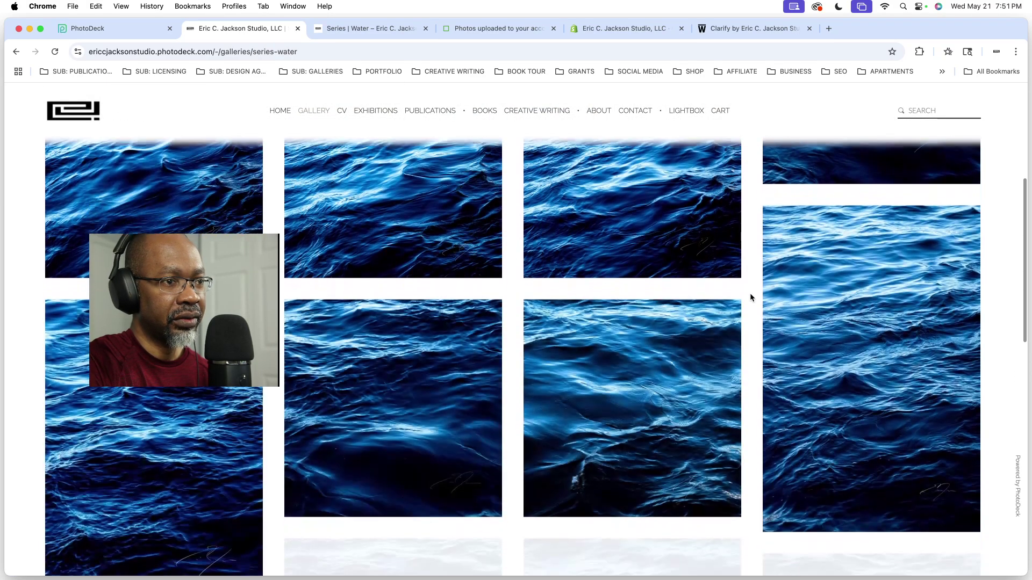
{"action": "scroll", "coordinate": [750, 297], "scroll_direction": "down", "scroll_amount": 5}
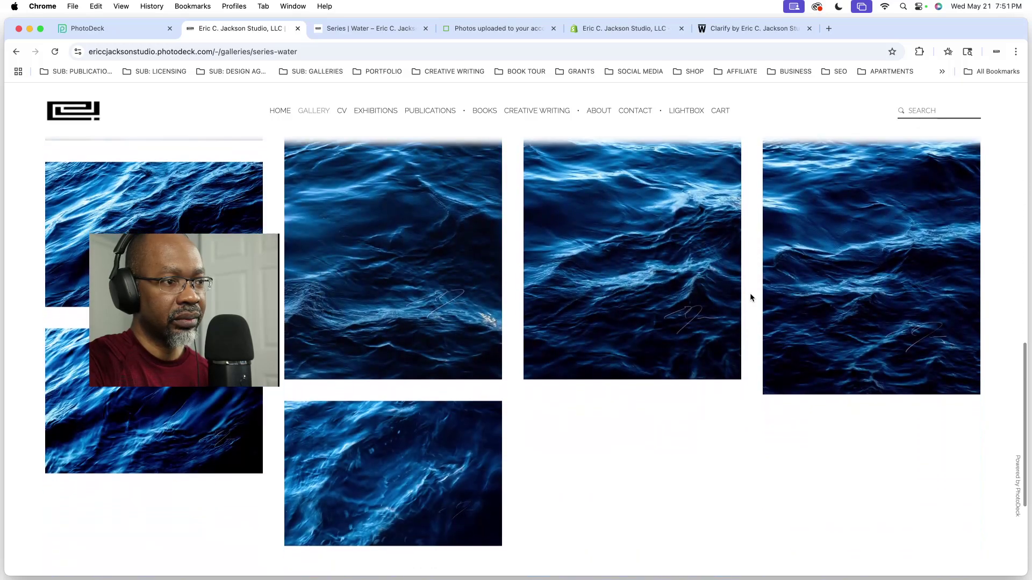
{"action": "scroll", "coordinate": [751, 297], "scroll_direction": "up", "scroll_amount": 15}
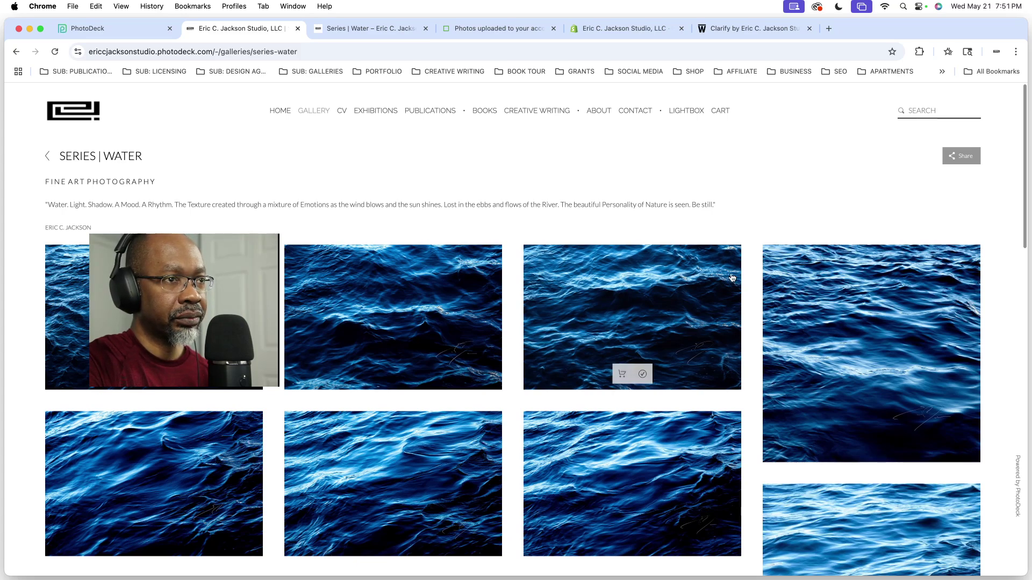
Step: Check WhiteWall's Shopify product management page, and open the Publications page on the Shopify storefront
{"action": "left_click", "coordinate": [506, 29]}
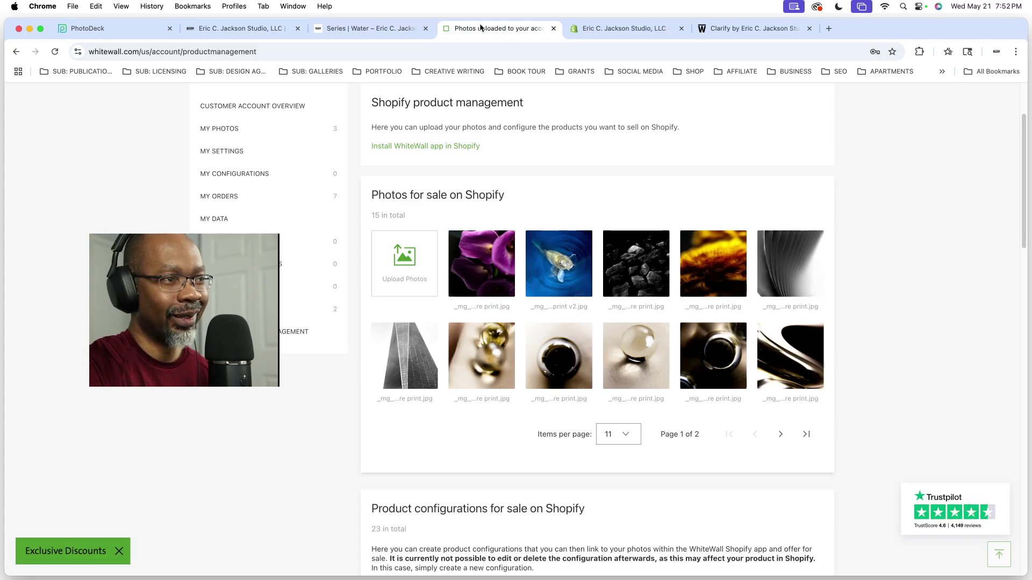
{"action": "left_click", "coordinate": [370, 27]}
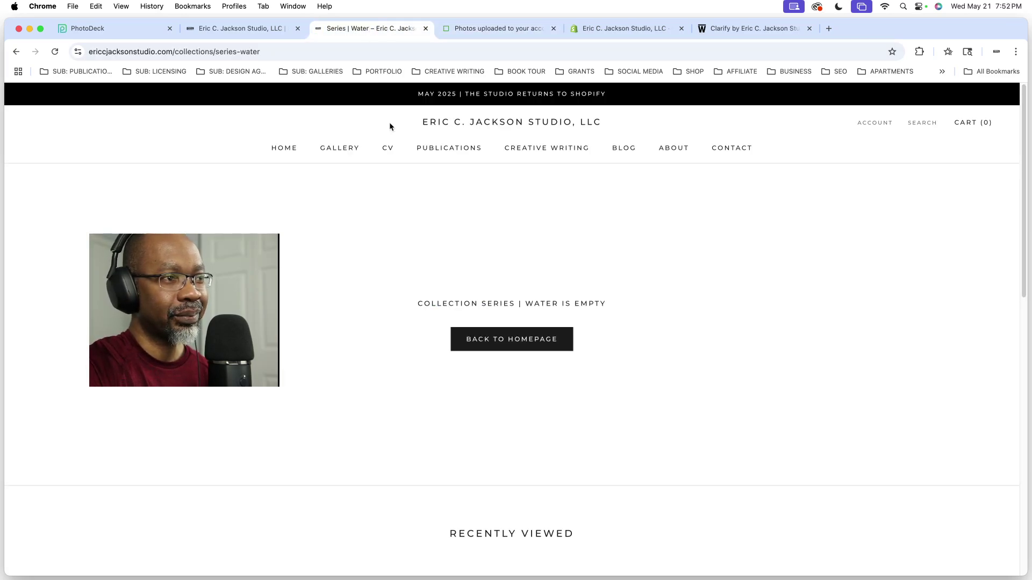
{"action": "left_click", "coordinate": [445, 155]}
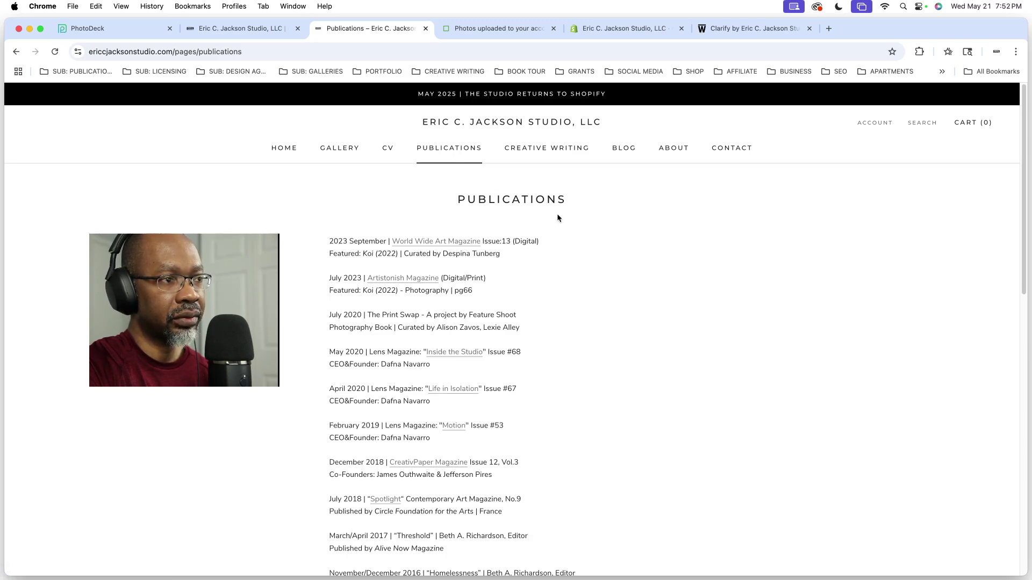
Step: Open the storefront's Creative Writing page and read through its books and short stories down to the Lucifer entry
{"action": "left_click", "coordinate": [567, 150]}
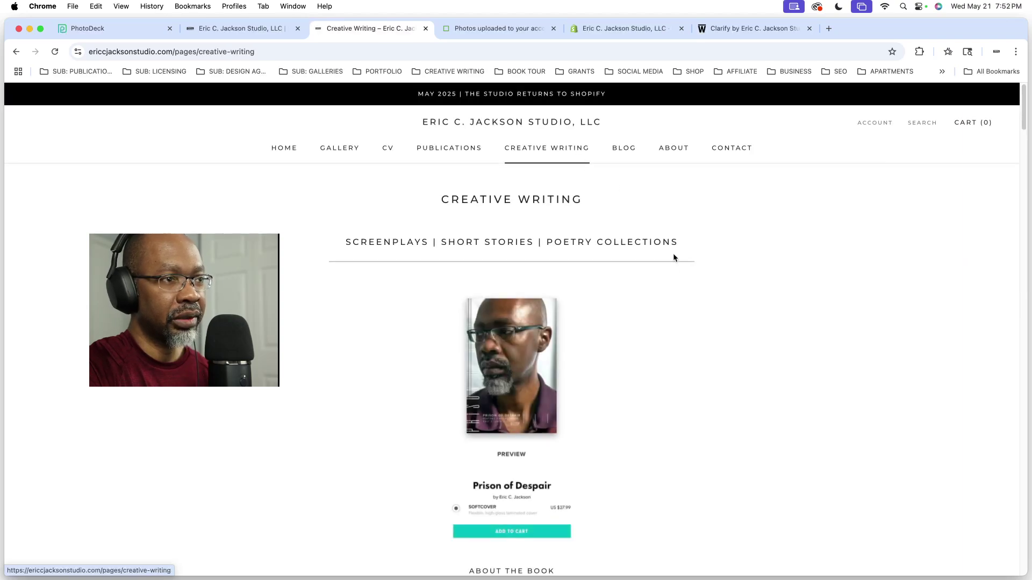
{"action": "scroll", "coordinate": [694, 306], "scroll_direction": "down", "scroll_amount": 5}
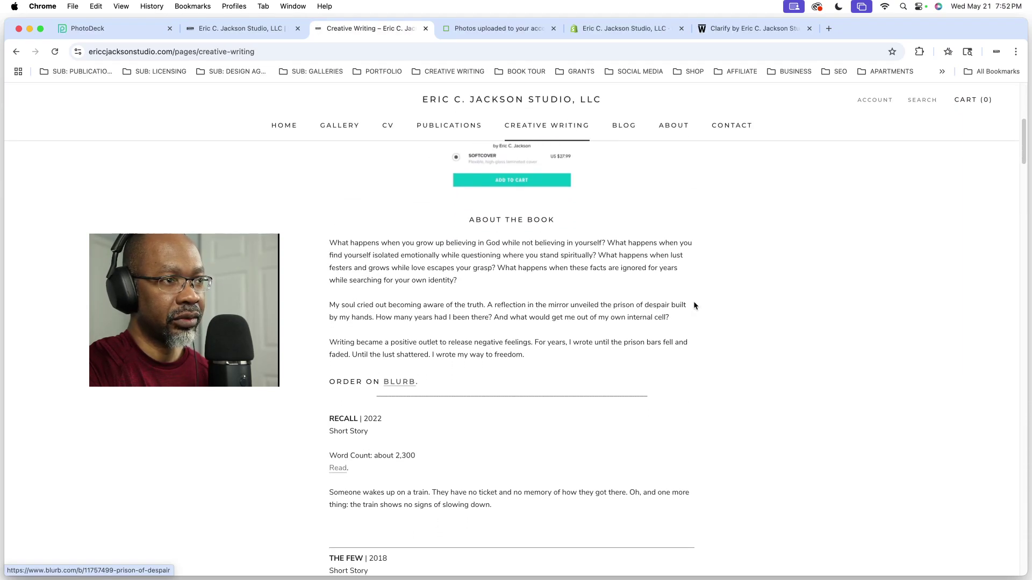
{"action": "scroll", "coordinate": [694, 306], "scroll_direction": "up", "scroll_amount": 4}
{"action": "scroll", "coordinate": [693, 306], "scroll_direction": "up", "scroll_amount": 3}
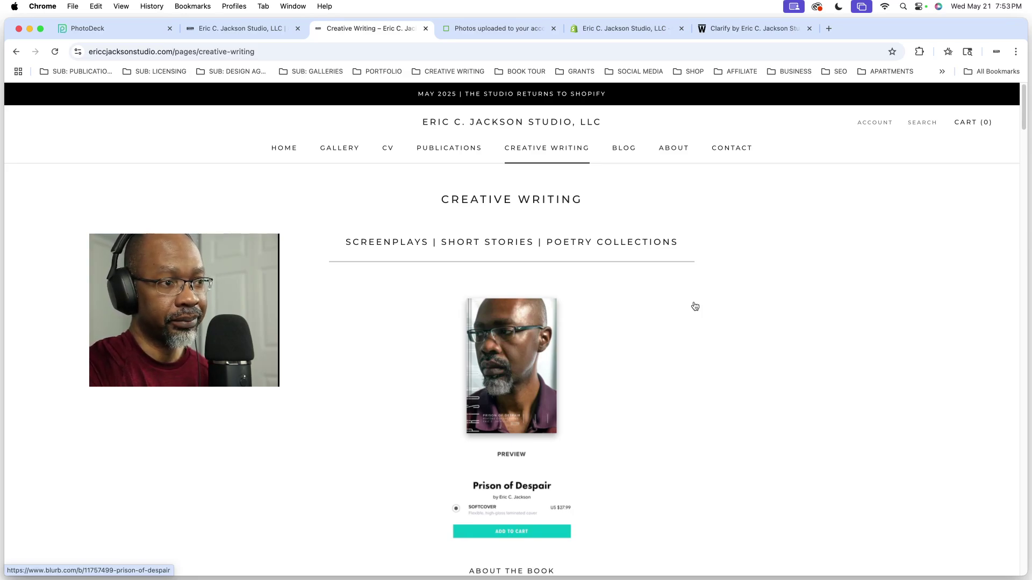
{"action": "scroll", "coordinate": [695, 306], "scroll_direction": "down", "scroll_amount": 8}
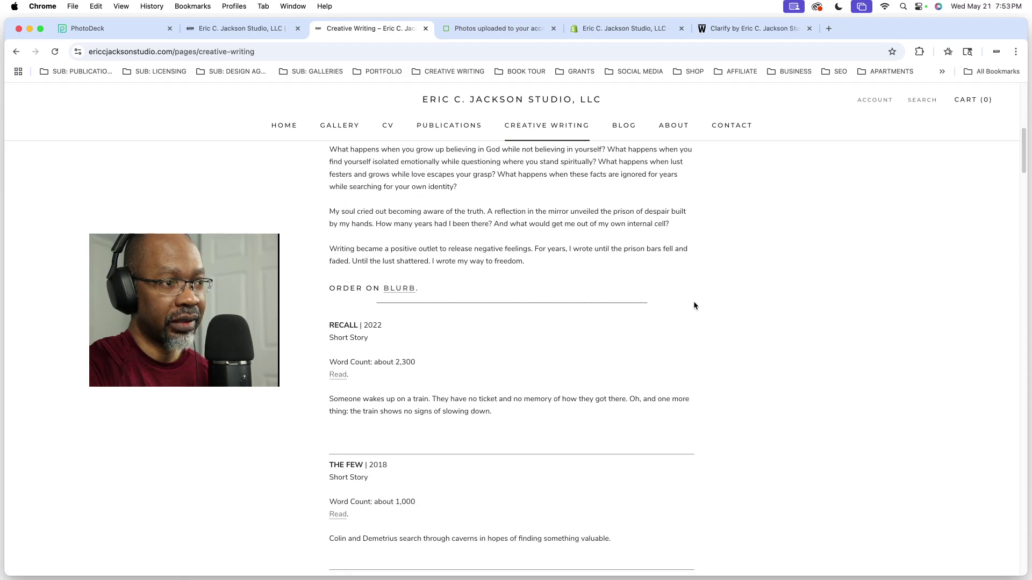
{"action": "scroll", "coordinate": [694, 306], "scroll_direction": "down", "scroll_amount": 2}
{"action": "scroll", "coordinate": [693, 305], "scroll_direction": "down", "scroll_amount": 12}
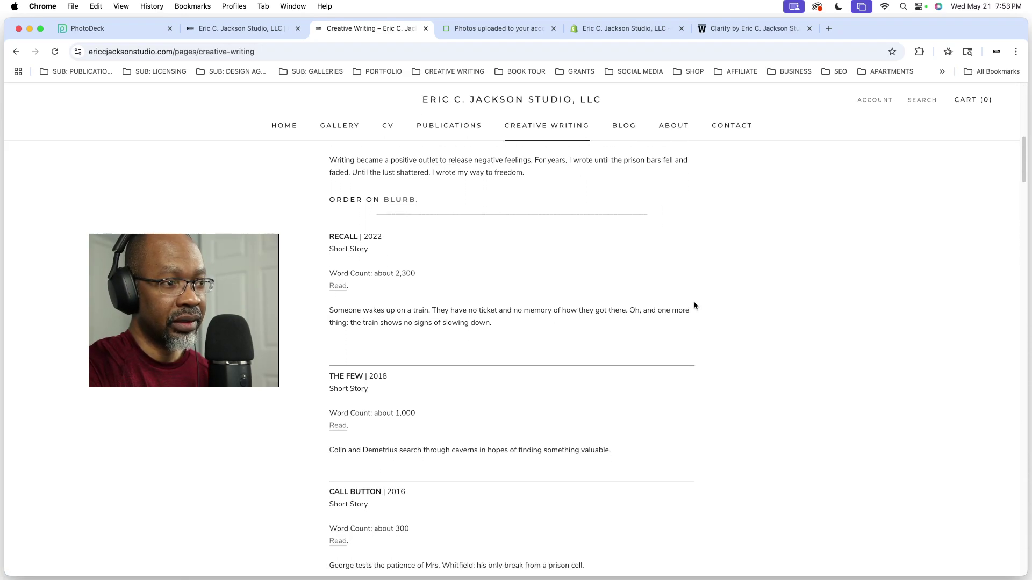
{"action": "scroll", "coordinate": [693, 305], "scroll_direction": "down", "scroll_amount": 10}
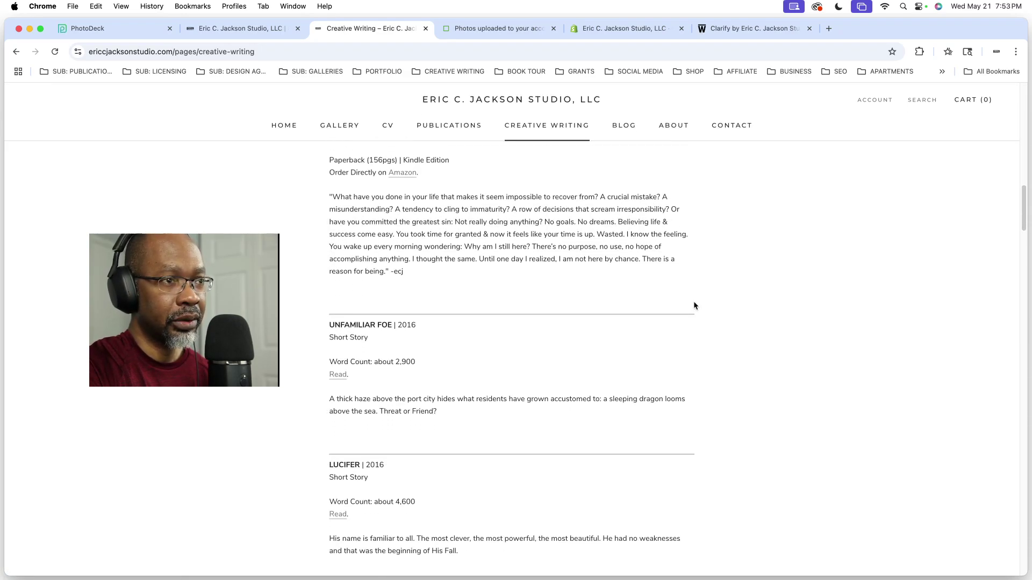
Step: View the storefront's Blog page, and open the About page to look over its biography and photos
{"action": "left_click", "coordinate": [630, 128]}
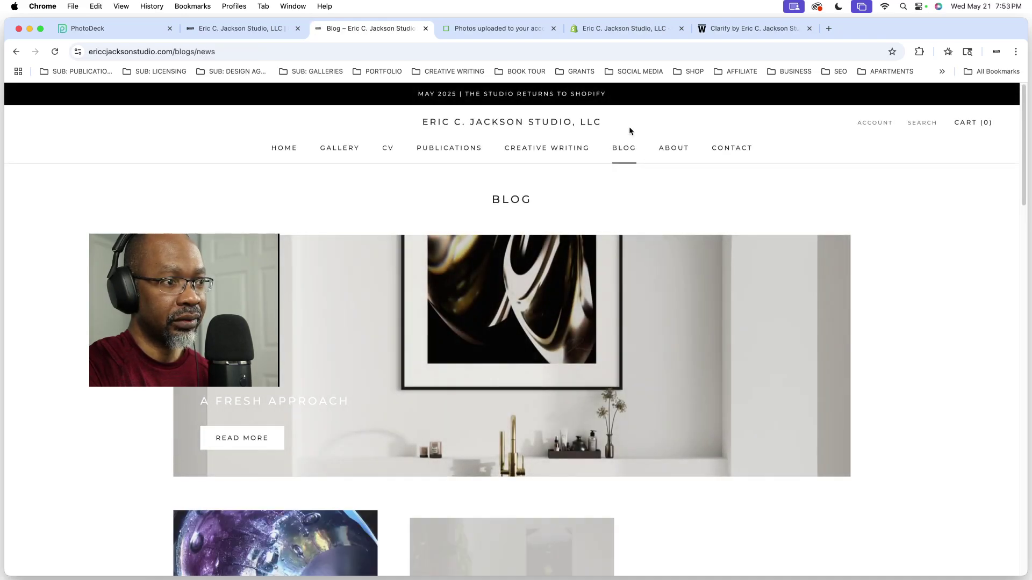
{"action": "left_click", "coordinate": [683, 150]}
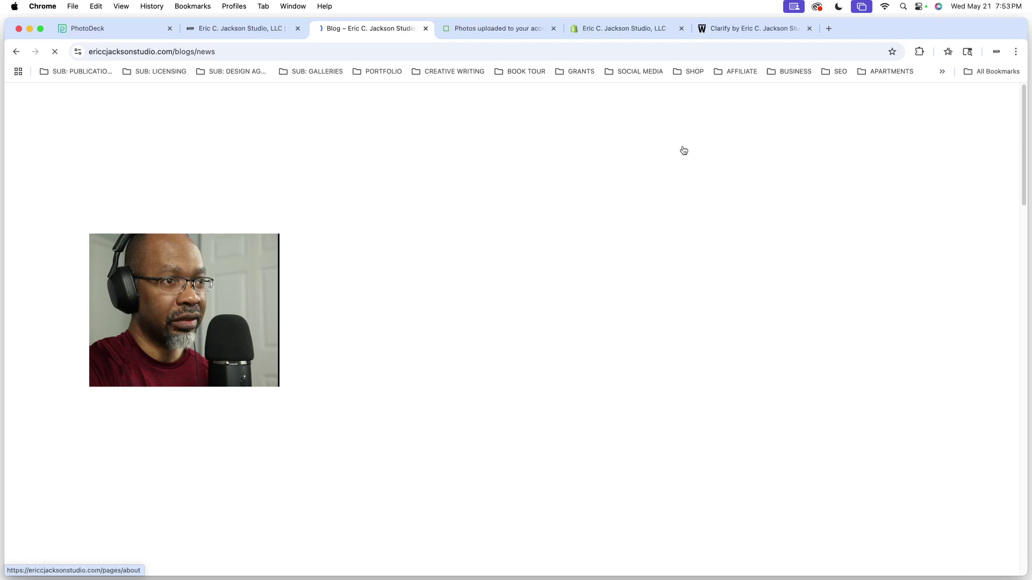
{"action": "scroll", "coordinate": [711, 306], "scroll_direction": "down", "scroll_amount": 10}
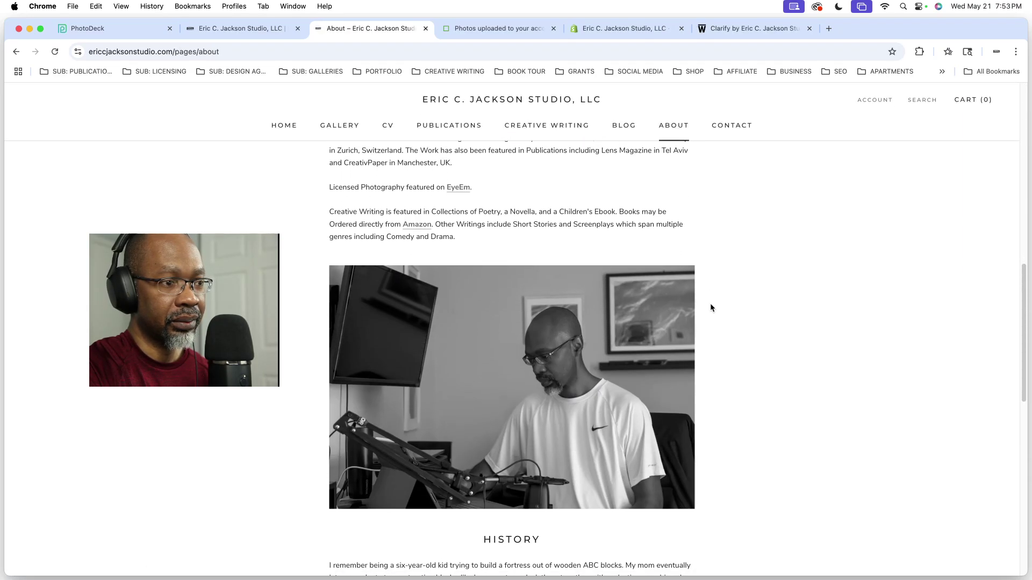
{"action": "scroll", "coordinate": [711, 308], "scroll_direction": "up", "scroll_amount": 10}
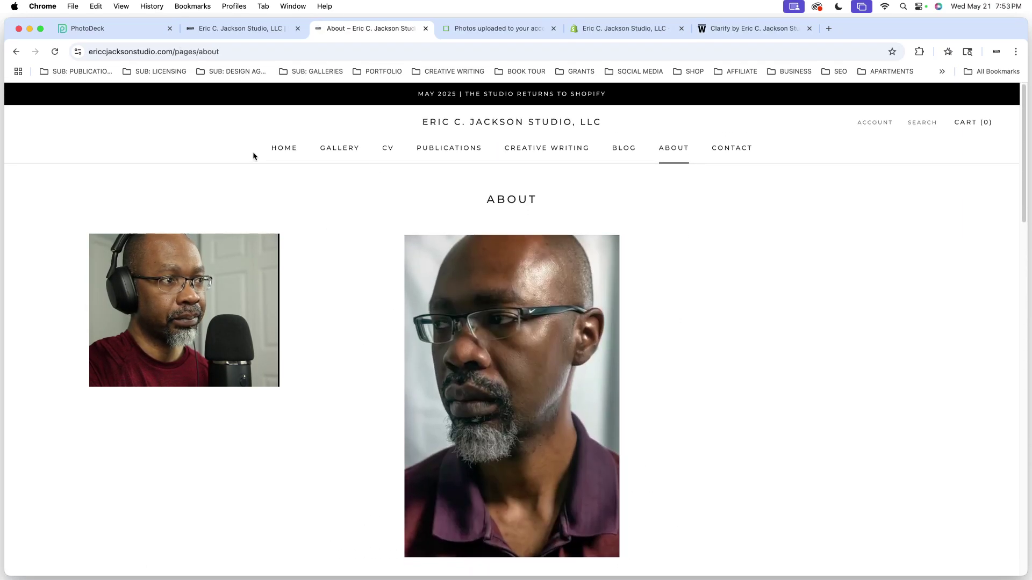
Step: Open the storefront's home page, show the first slideshow image and look over the sections down to the featured Showcase
{"action": "left_click", "coordinate": [280, 152]}
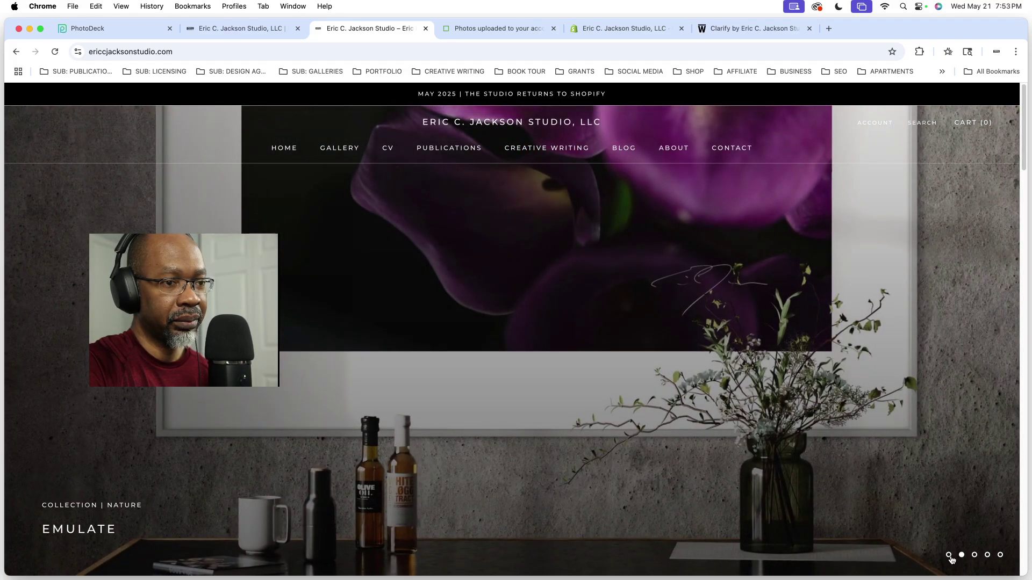
{"action": "left_click", "coordinate": [949, 555]}
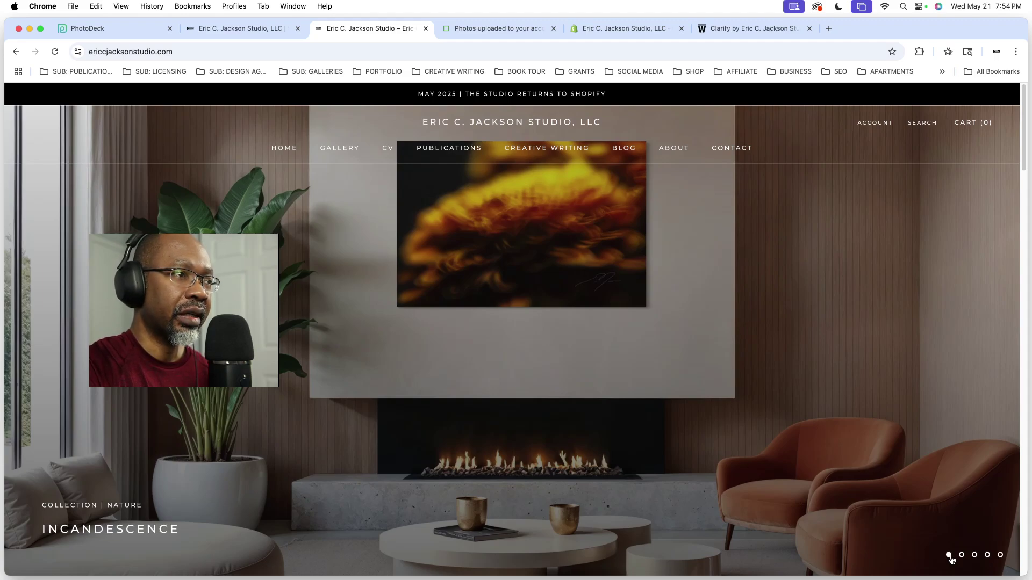
{"action": "scroll", "coordinate": [527, 317], "scroll_direction": "down", "scroll_amount": 8}
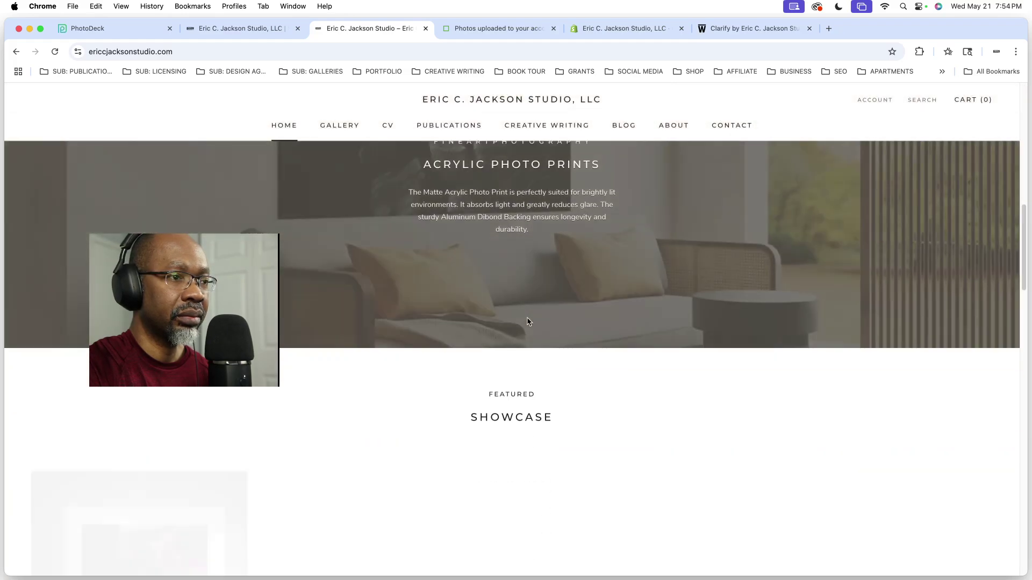
{"action": "scroll", "coordinate": [527, 321], "scroll_direction": "up", "scroll_amount": 9}
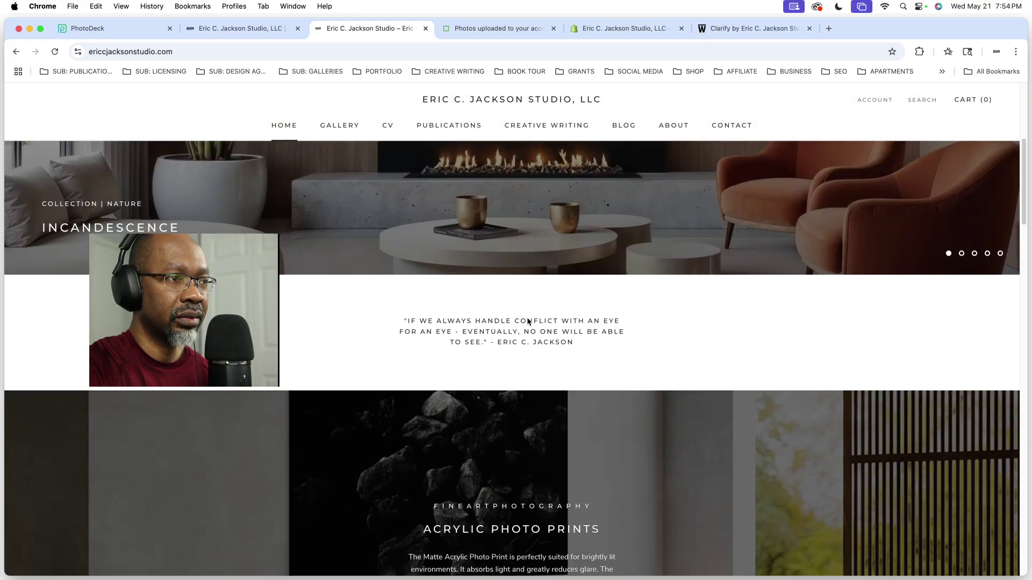
{"action": "scroll", "coordinate": [528, 322], "scroll_direction": "up", "scroll_amount": 3}
Step: Open the Showcase collection from the storefront gallery, look over its products, and switch to the Shopify admin's Analytics page
{"action": "left_click", "coordinate": [338, 126]}
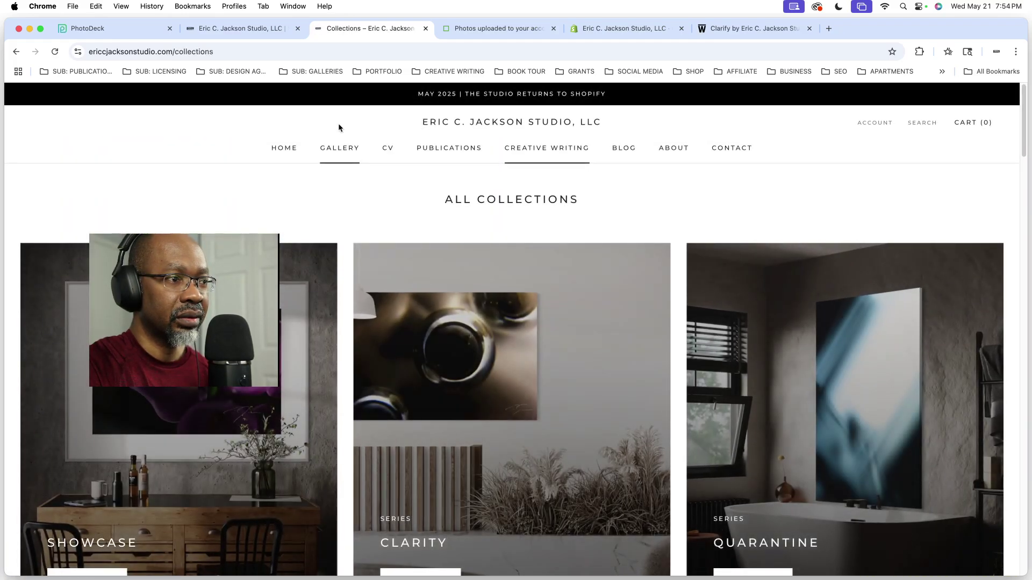
{"action": "left_click", "coordinate": [231, 322]}
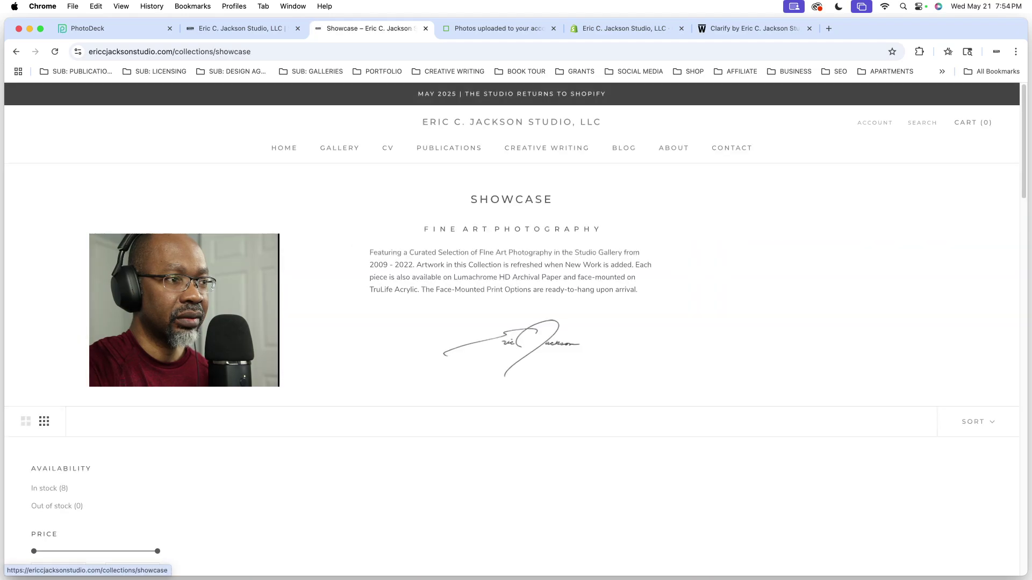
{"action": "scroll", "coordinate": [516, 323], "scroll_direction": "down", "scroll_amount": 5}
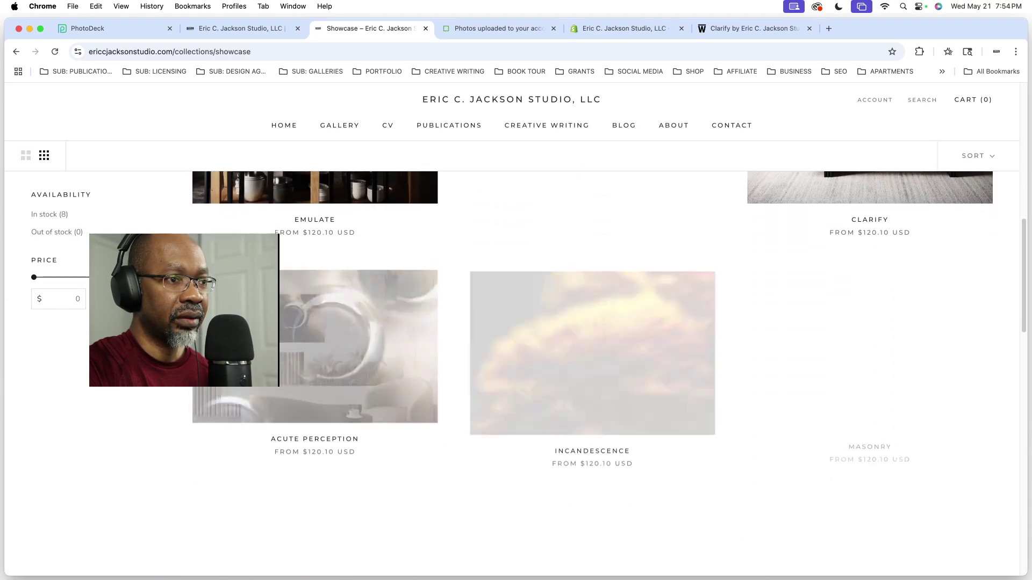
{"action": "scroll", "coordinate": [231, 322], "scroll_direction": "down", "scroll_amount": 1}
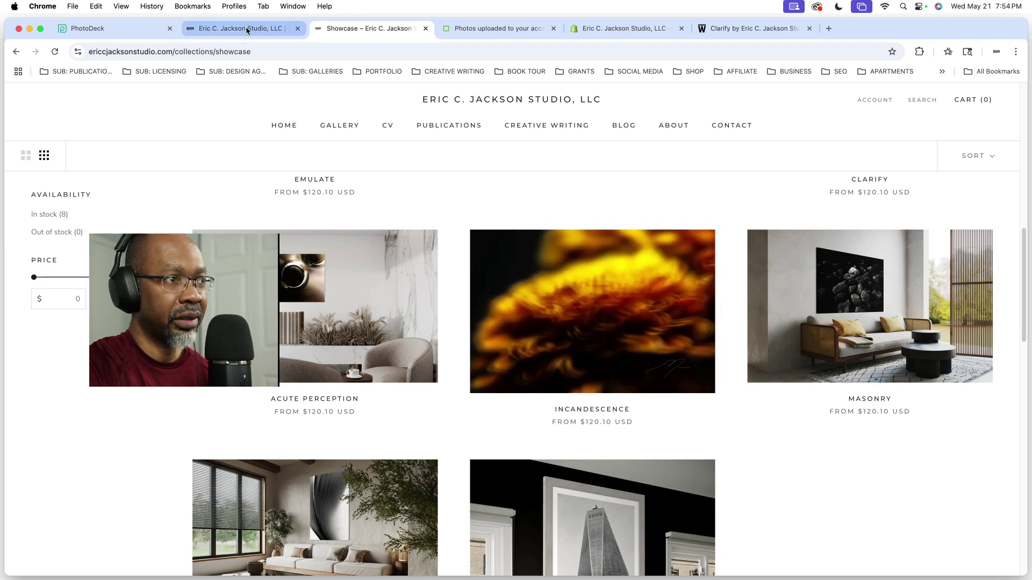
{"action": "left_click", "coordinate": [610, 29]}
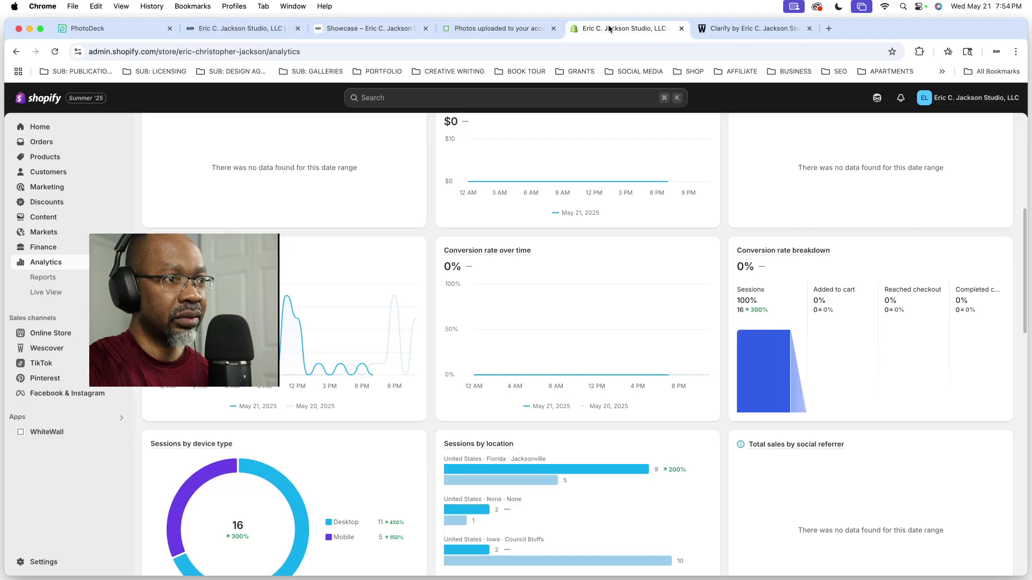
Step: Open the INCANDESCENCE product for editing from the Shopify admin's product list
{"action": "left_click", "coordinate": [42, 157]}
{"action": "mouse_move", "coordinate": [255, 160]}
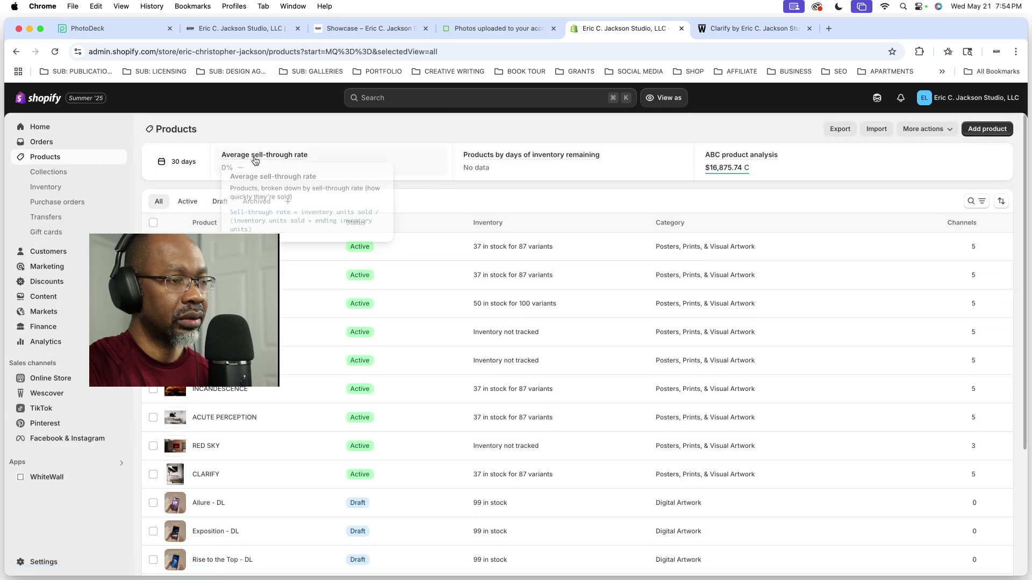
{"action": "left_click", "coordinate": [214, 389]}
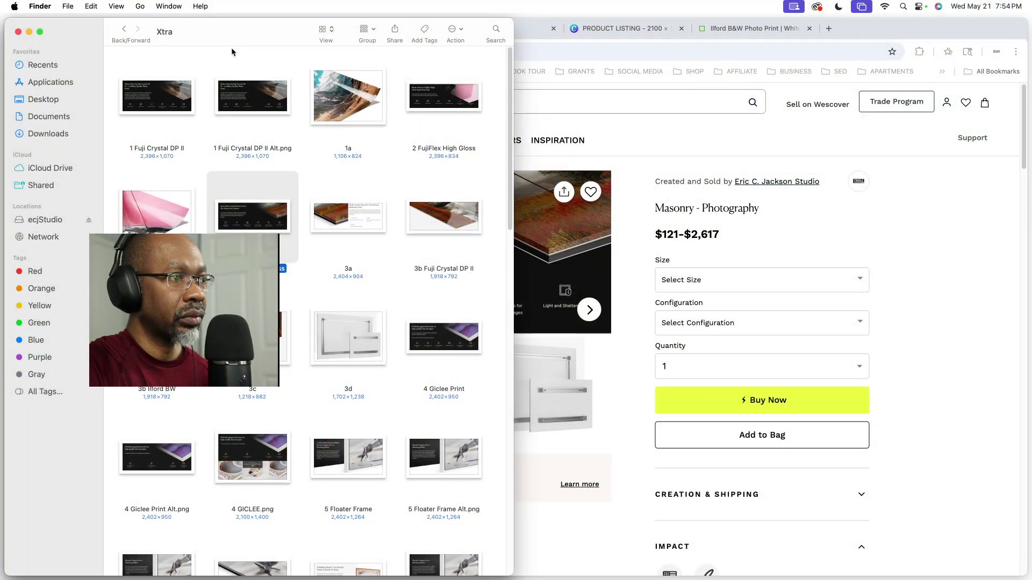
Step: Switch to Finder, open the 00 SmArtist folder inside the studio folder, and browse its interior images to the INCANDESCENCE mockups
{"action": "left_click", "coordinate": [119, 30]}
{"action": "left_click", "coordinate": [120, 30]}
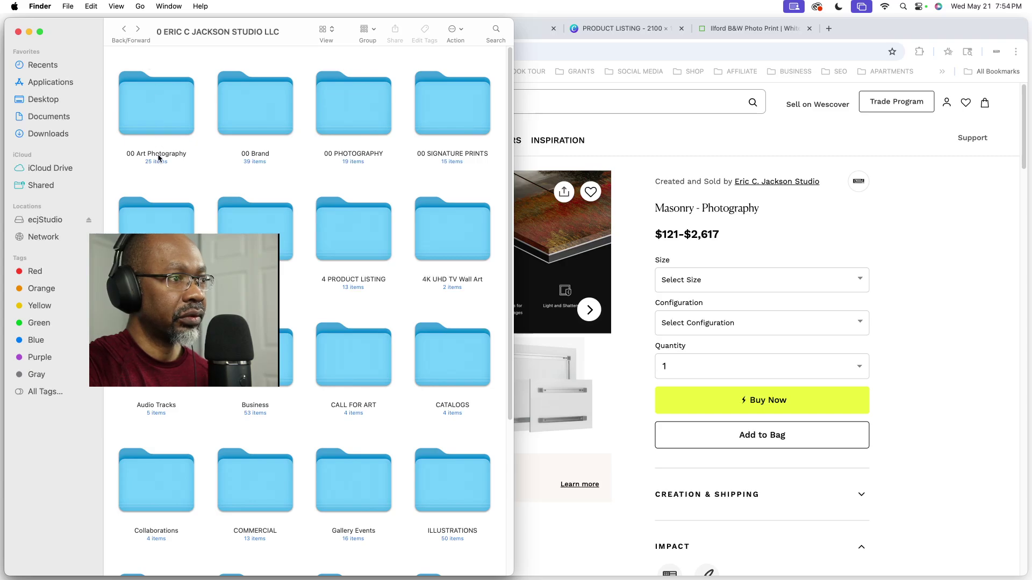
{"action": "left_click", "coordinate": [157, 232]}
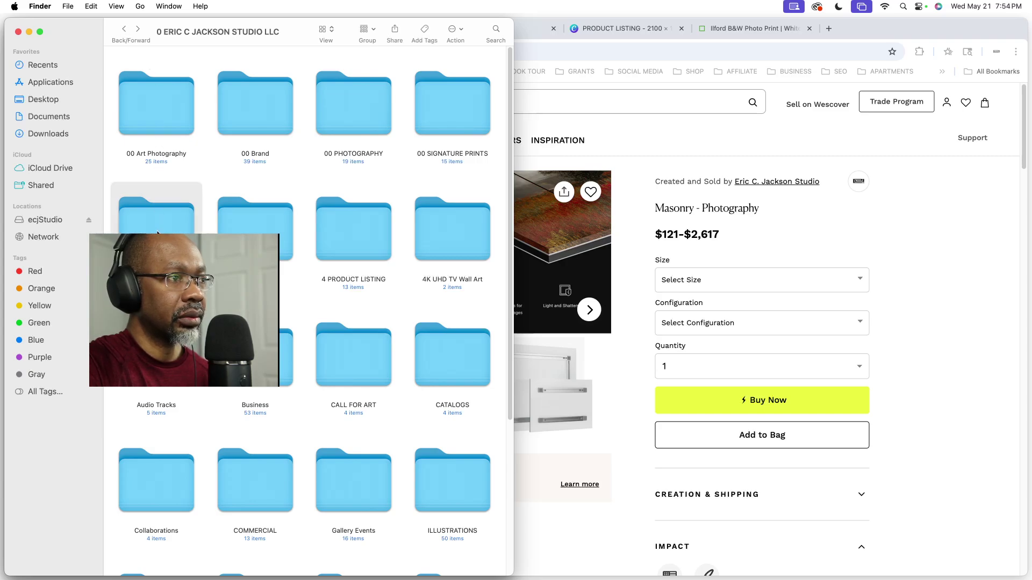
{"action": "double_click", "coordinate": [158, 233]}
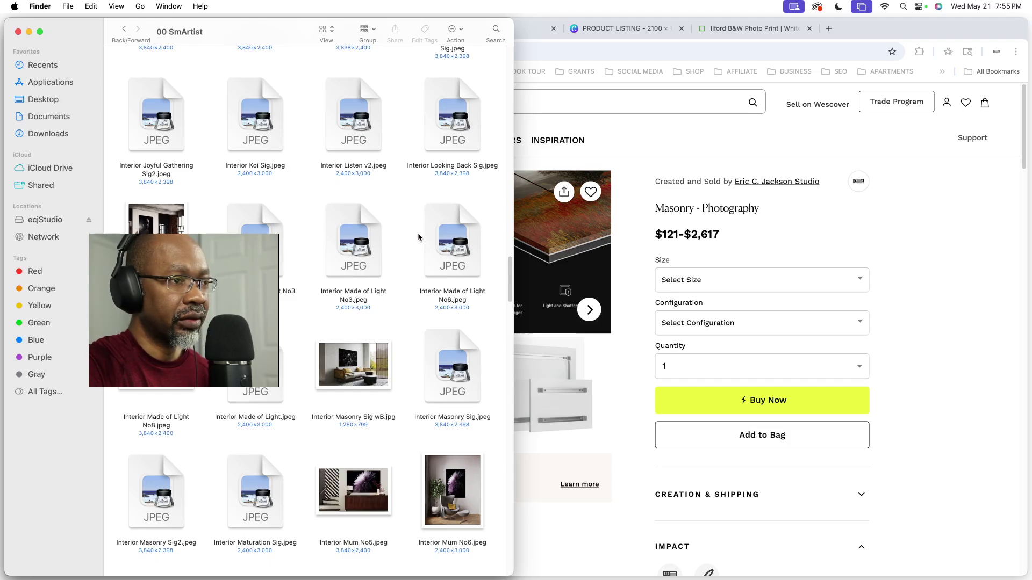
{"action": "scroll", "coordinate": [417, 233], "scroll_direction": "down", "scroll_amount": 3}
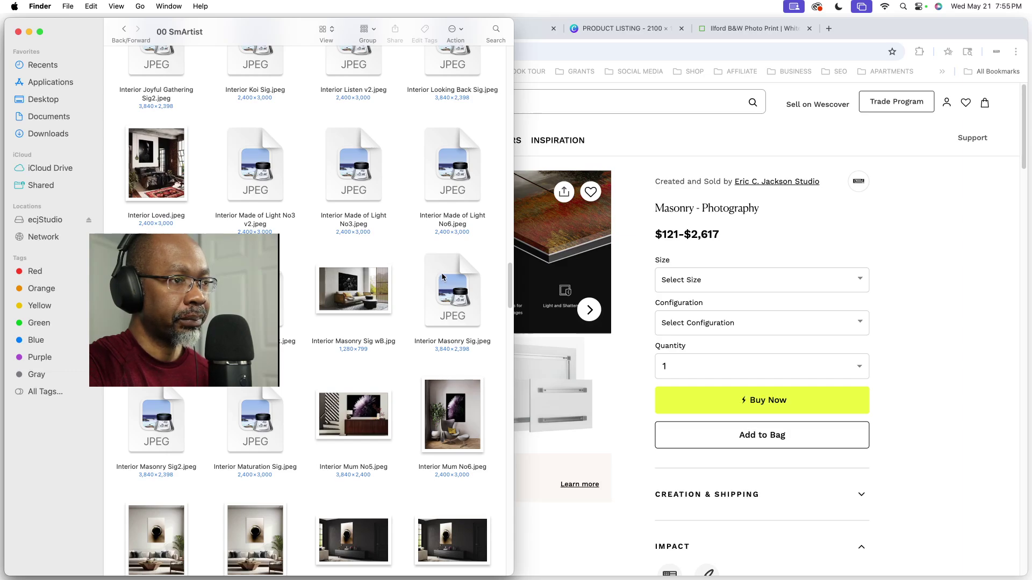
{"action": "scroll", "coordinate": [453, 290], "scroll_direction": "up", "scroll_amount": 5}
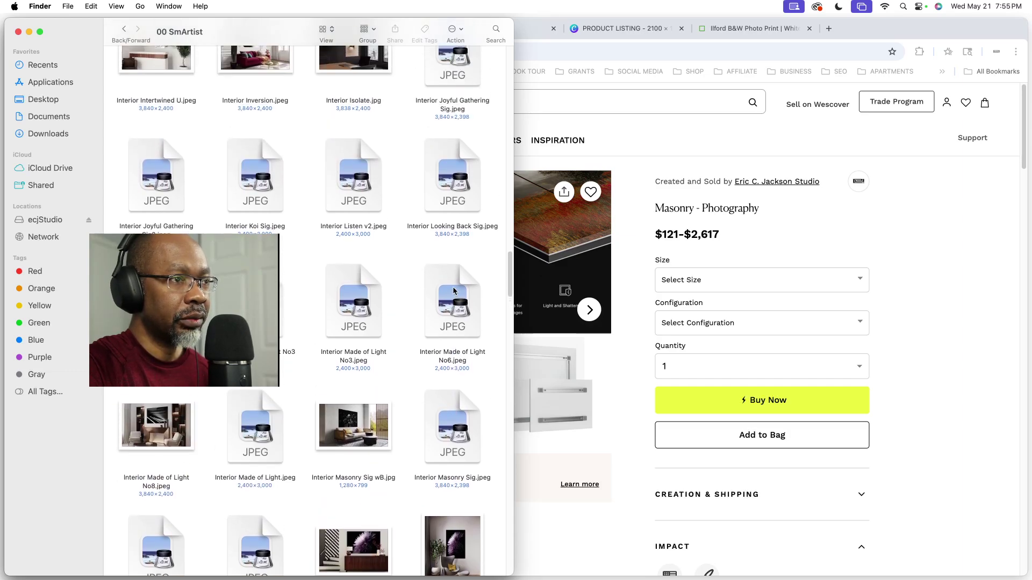
{"action": "scroll", "coordinate": [453, 291], "scroll_direction": "up", "scroll_amount": 2}
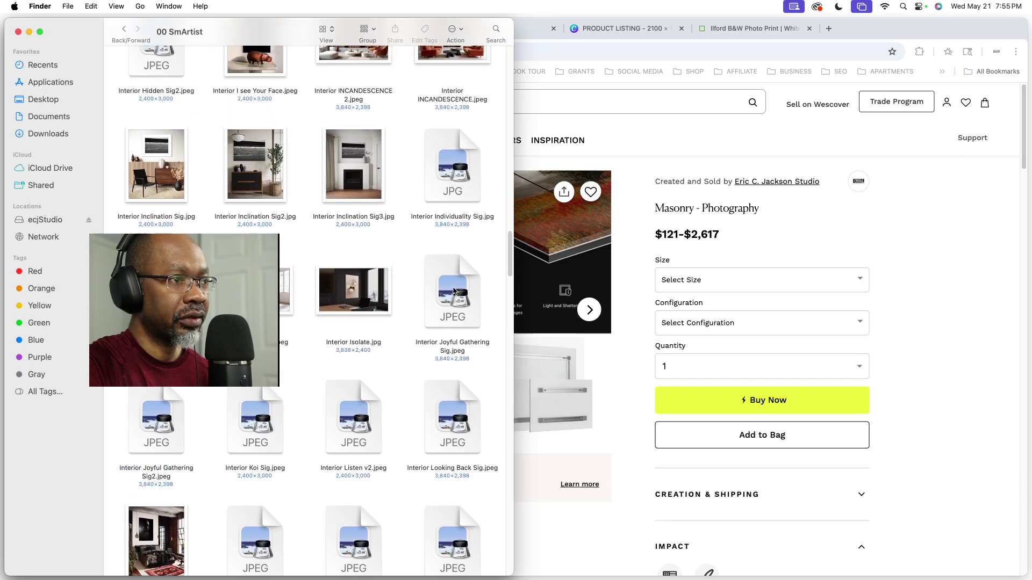
{"action": "scroll", "coordinate": [411, 241], "scroll_direction": "up", "scroll_amount": 3}
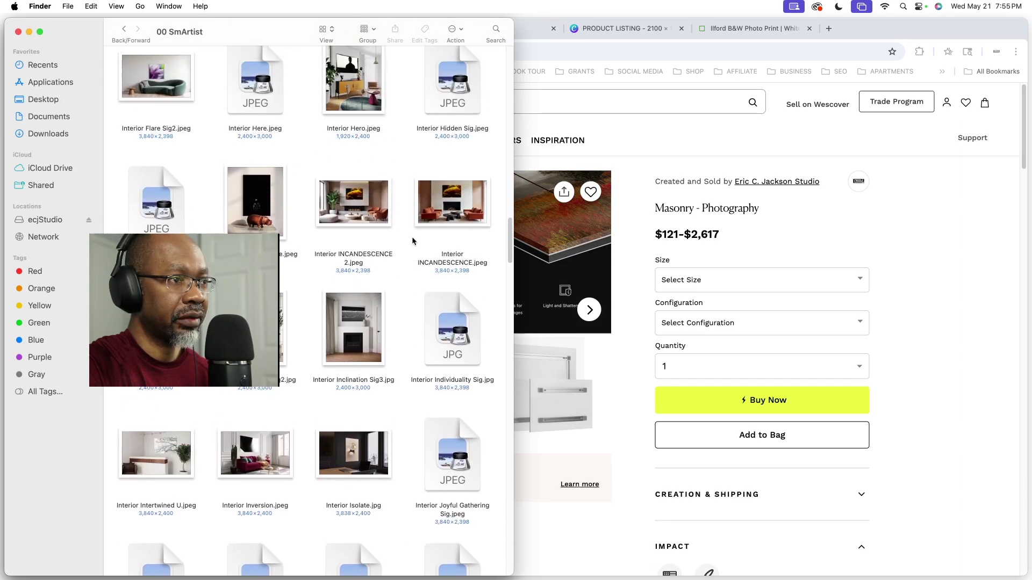
Step: Preview the image Interior INCANDESCENCE 2.jpeg at large size and close the preview
{"action": "left_click", "coordinate": [368, 203]}
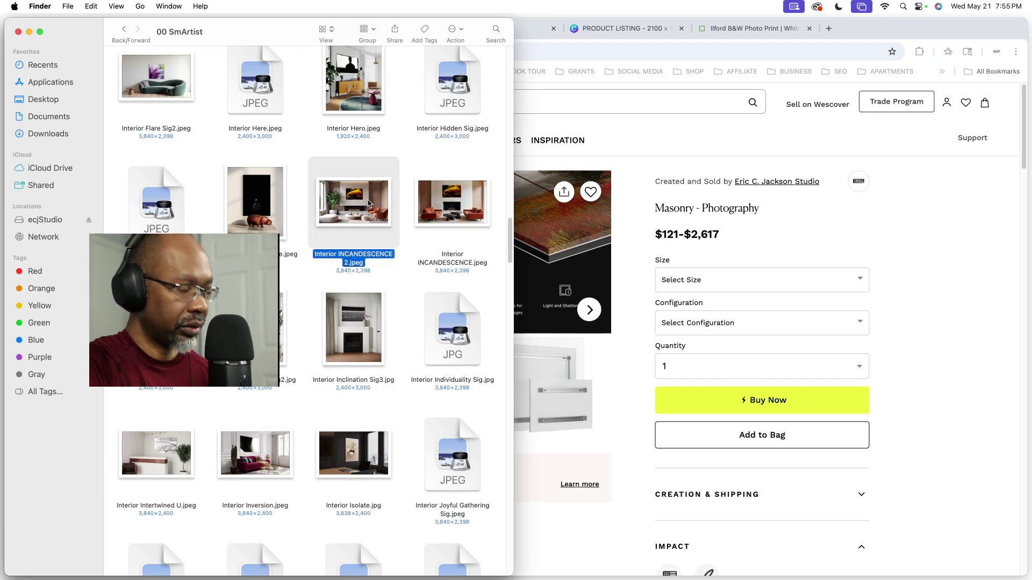
{"action": "key", "text": "space"}
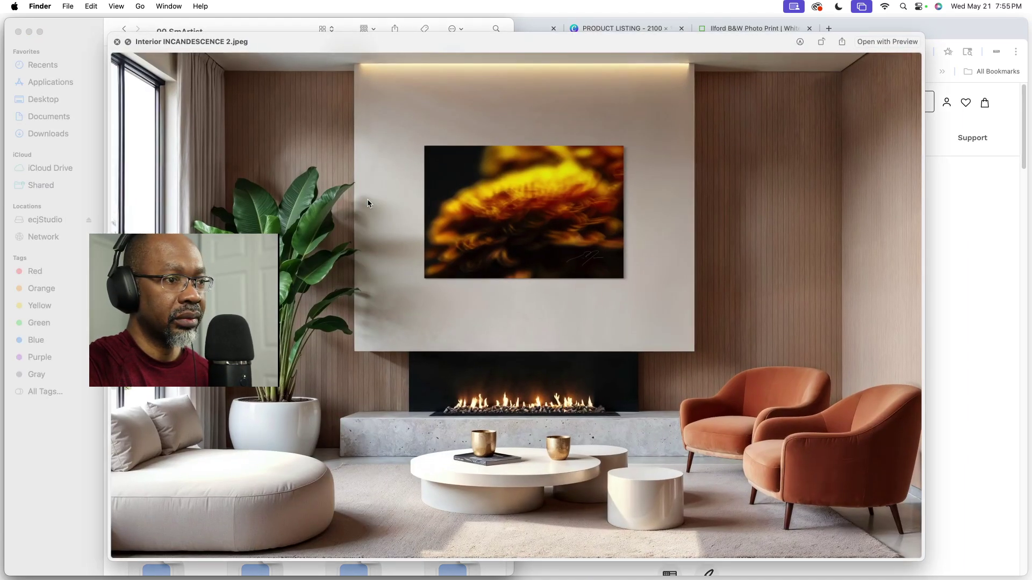
{"action": "key", "text": "space"}
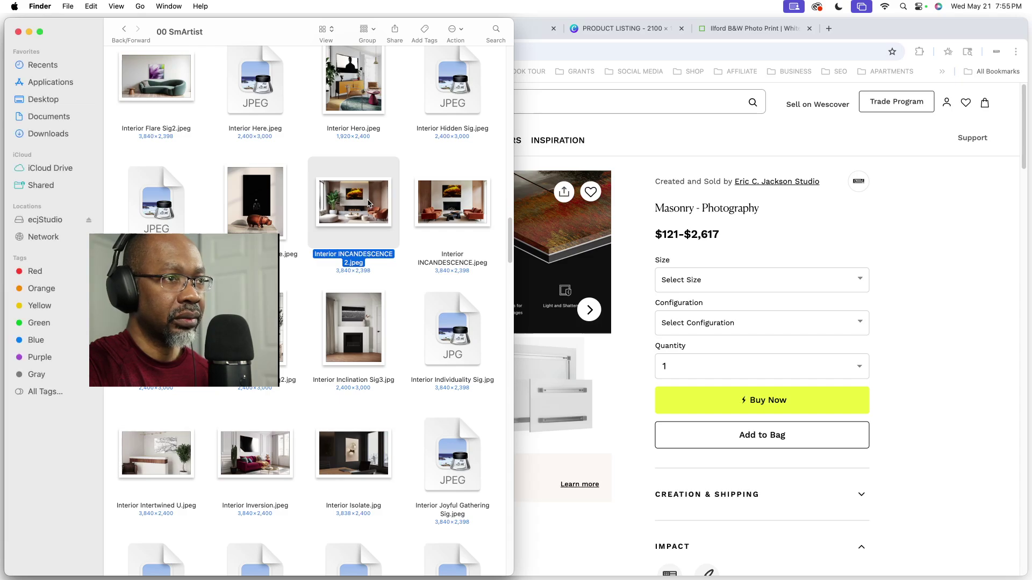
Step: Look over the open ONE WORLD, Canva PRODUCT LISTING and Wescover Masonry pages in Chrome, and return to Desktop 2
{"action": "left_click", "coordinate": [634, 133]}
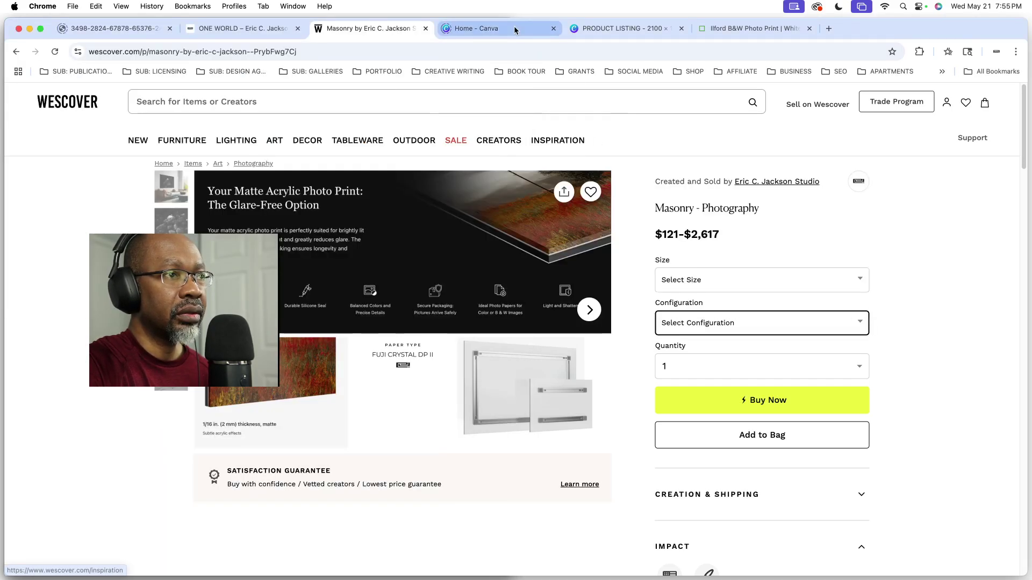
{"action": "left_click", "coordinate": [514, 26]}
{"action": "left_click", "coordinate": [217, 30]}
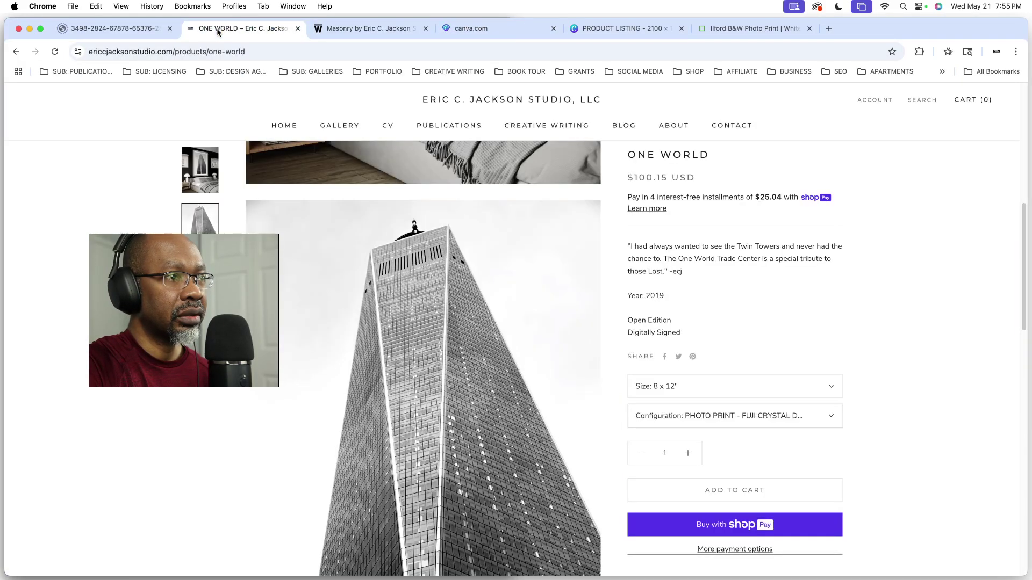
{"action": "left_click", "coordinate": [511, 28]}
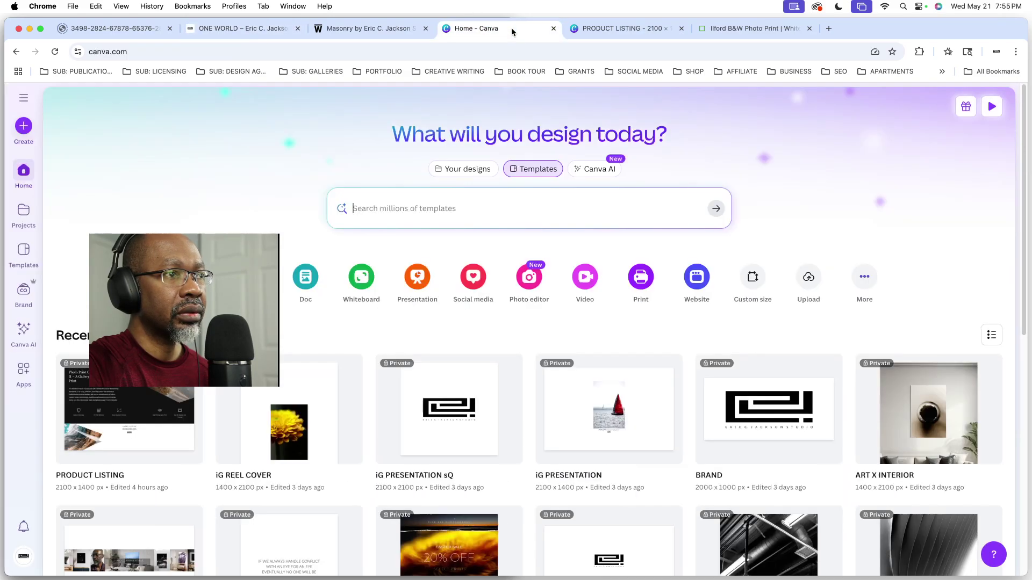
{"action": "left_click", "coordinate": [614, 25]}
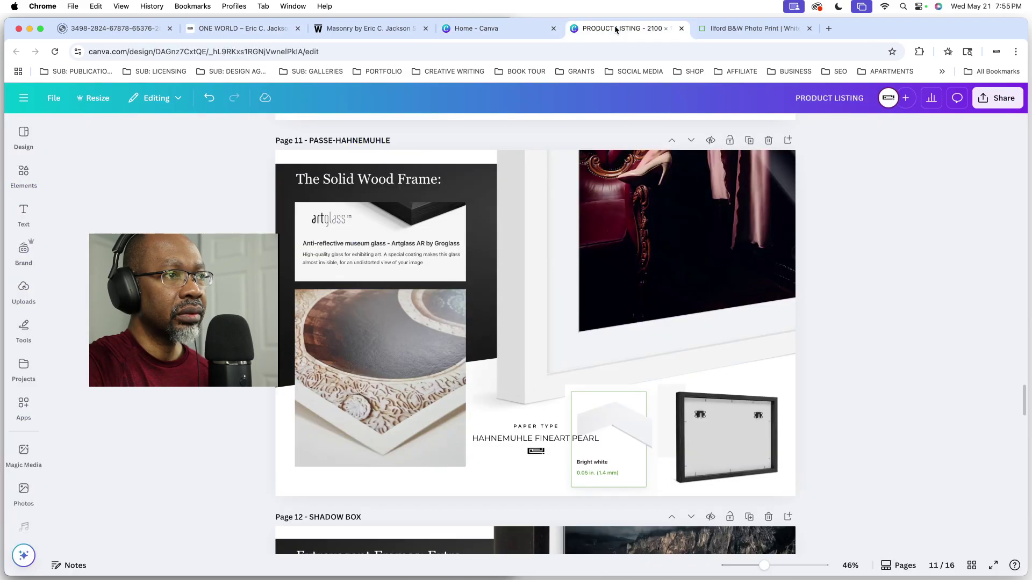
{"action": "left_click", "coordinate": [391, 28]}
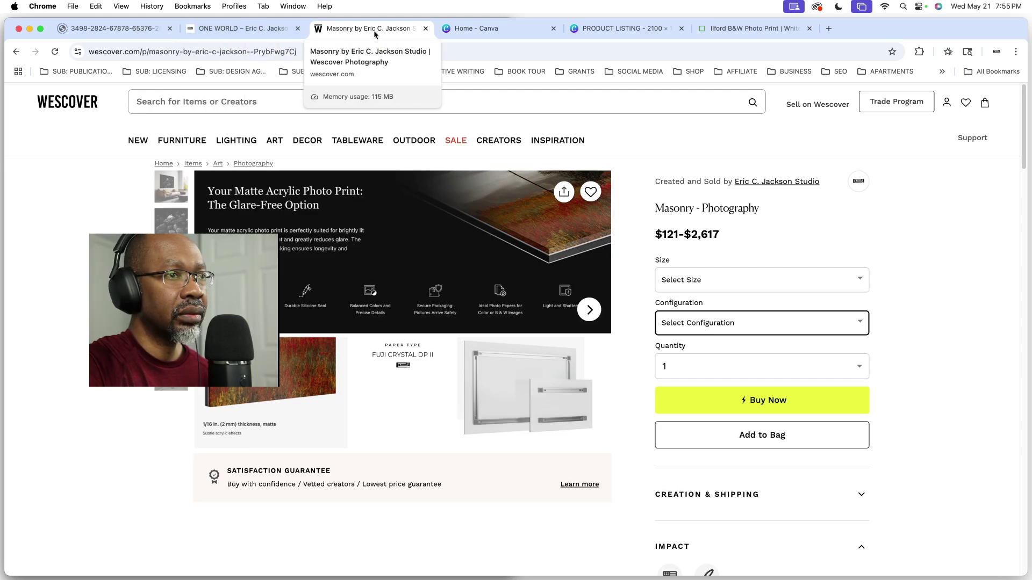
{"action": "key", "text": "ctrl+Up"}
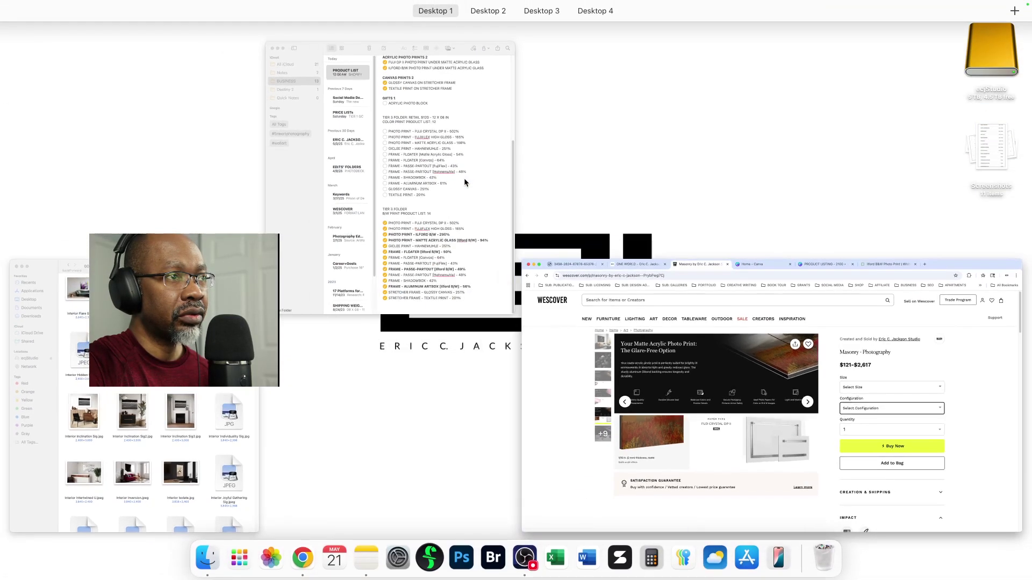
{"action": "mouse_move", "coordinate": [511, 4]}
{"action": "left_click", "coordinate": [554, 34]}
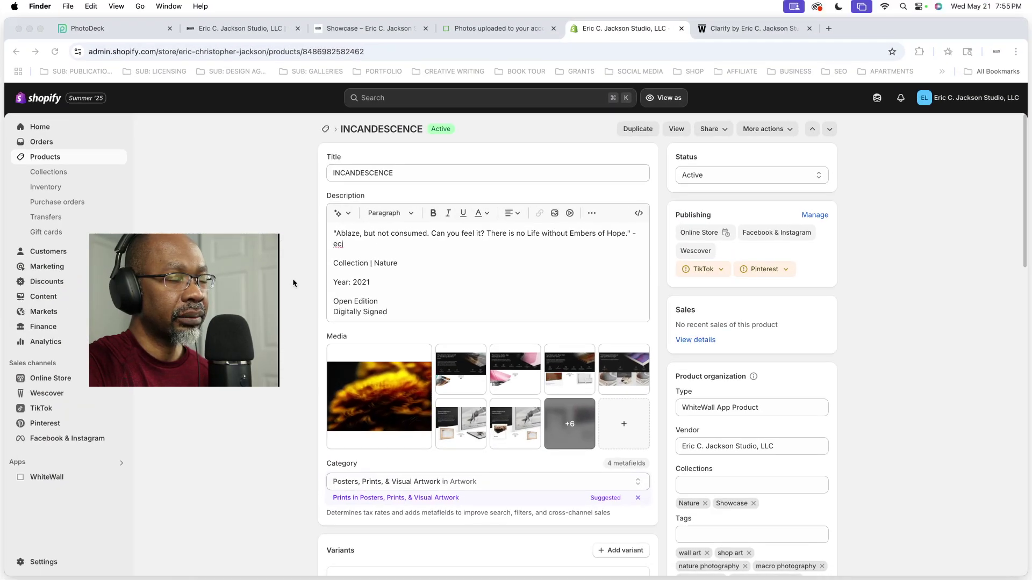
Step: Bring up Notes, quit it on Desktop 1, and return to the INCANDESCENCE product on Desktop 2
{"action": "mouse_move", "coordinate": [249, 559]}
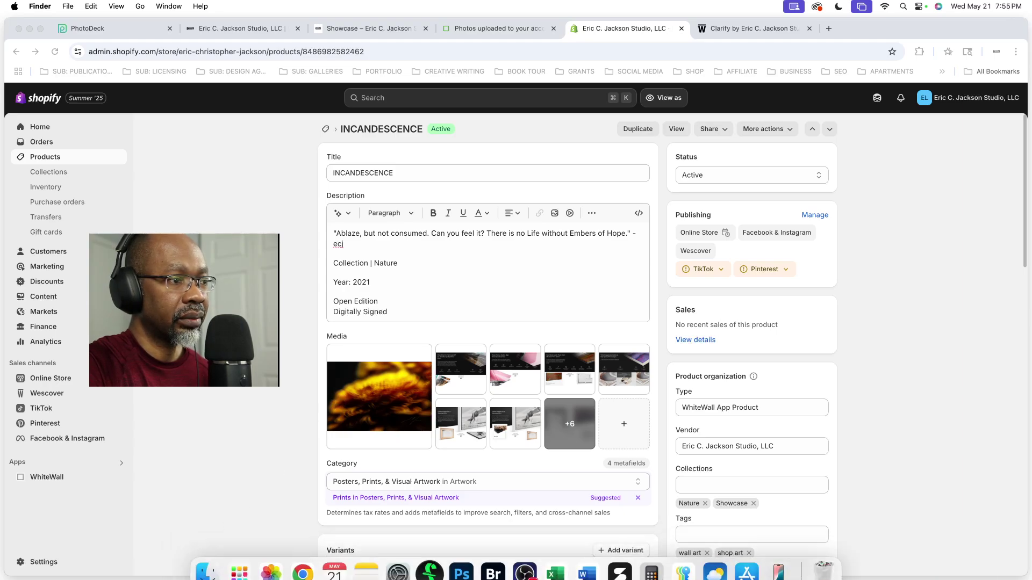
{"action": "left_click", "coordinate": [363, 556]}
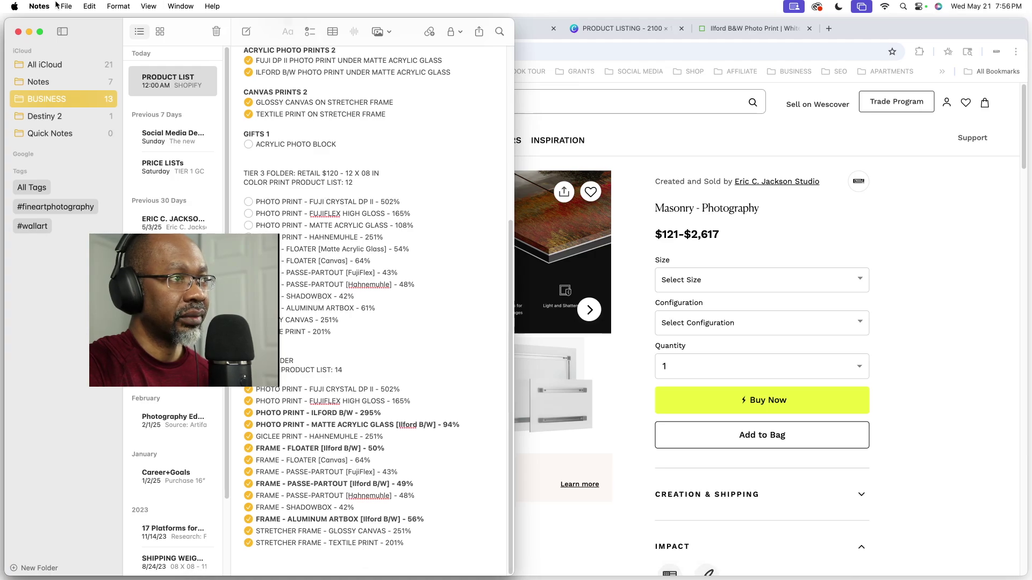
{"action": "left_click", "coordinate": [41, 6]}
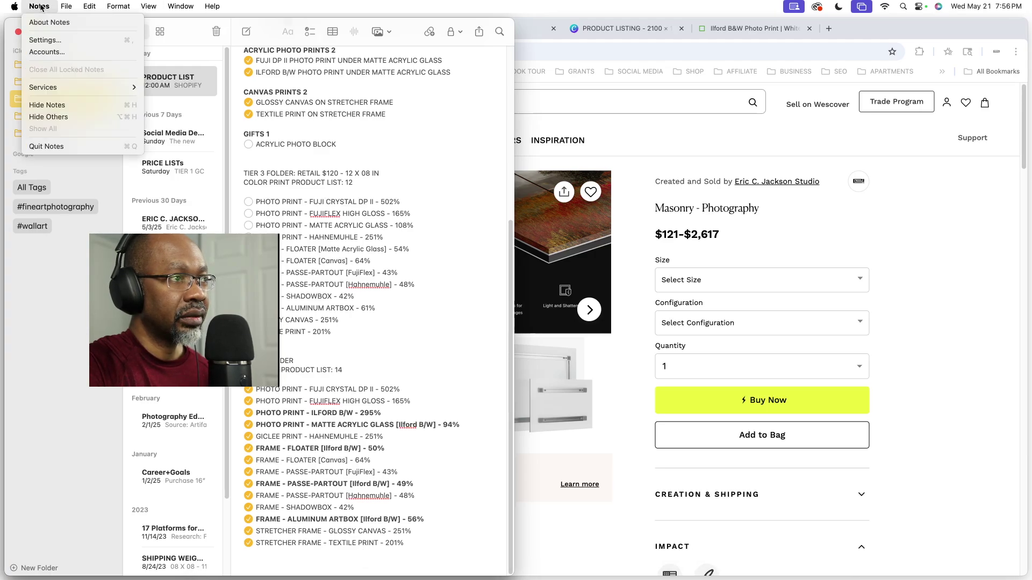
{"action": "left_click", "coordinate": [65, 142]}
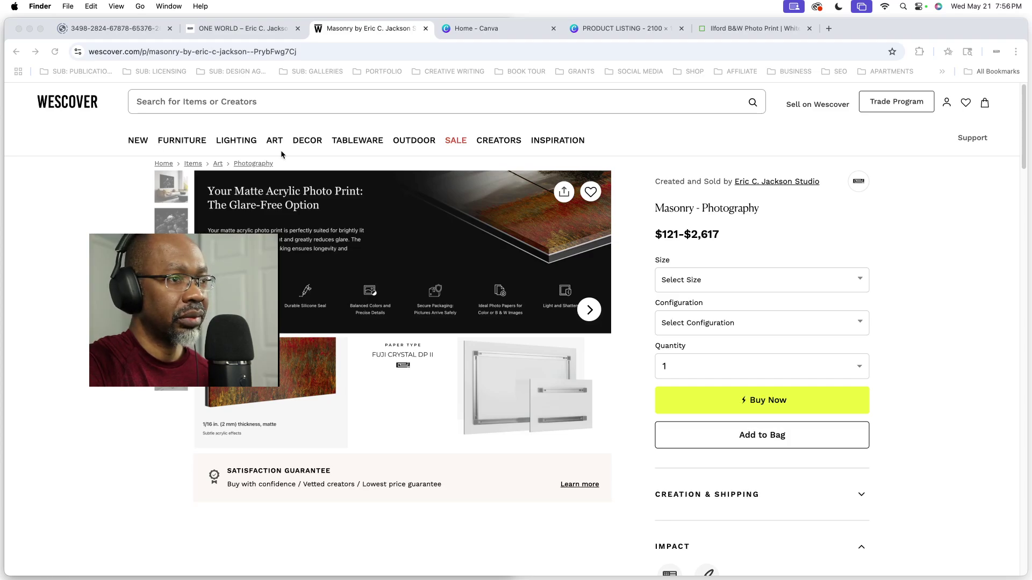
{"action": "key", "text": "ctrl+Up"}
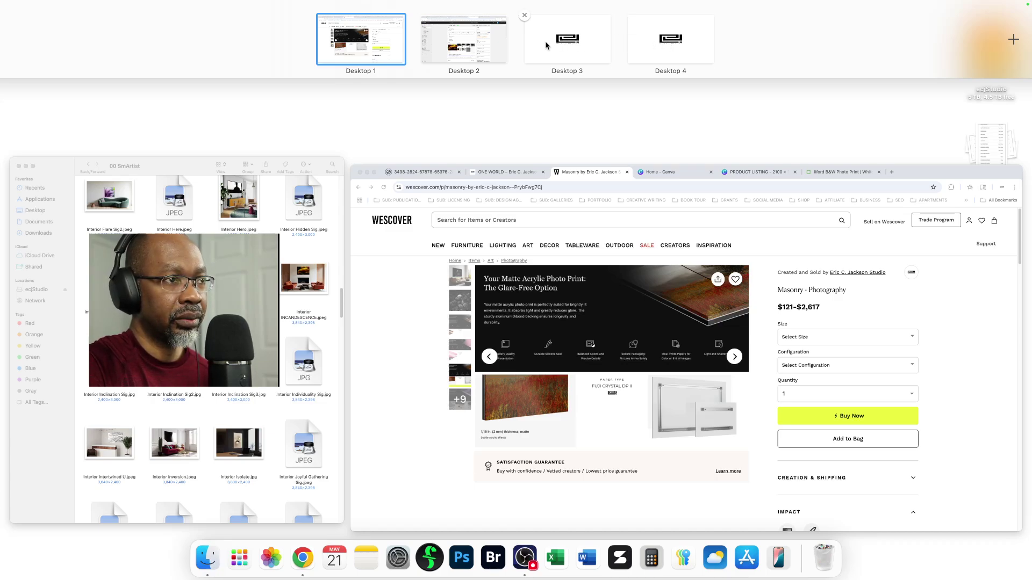
{"action": "left_click", "coordinate": [450, 43]}
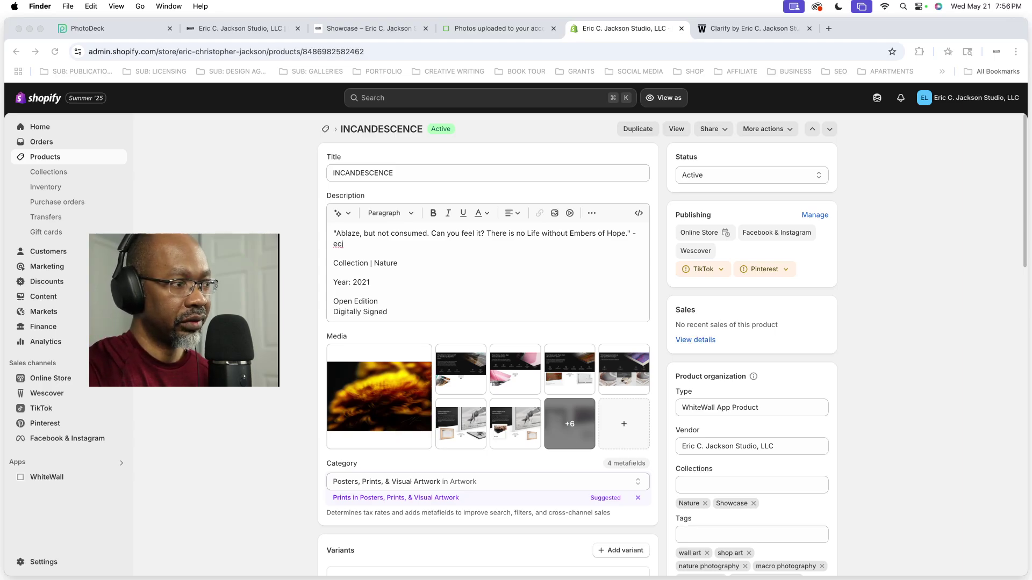
Step: Reopen Notes over the Shopify product on Desktop 2, view the PRODUCT LIST note, and quit Notes
{"action": "mouse_move", "coordinate": [266, 559]}
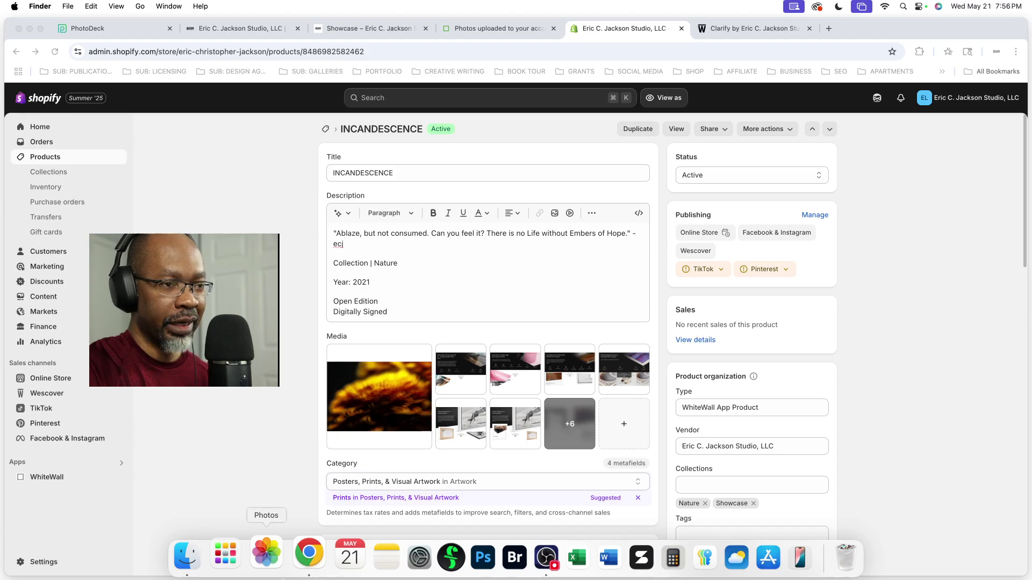
{"action": "left_click", "coordinate": [365, 553]}
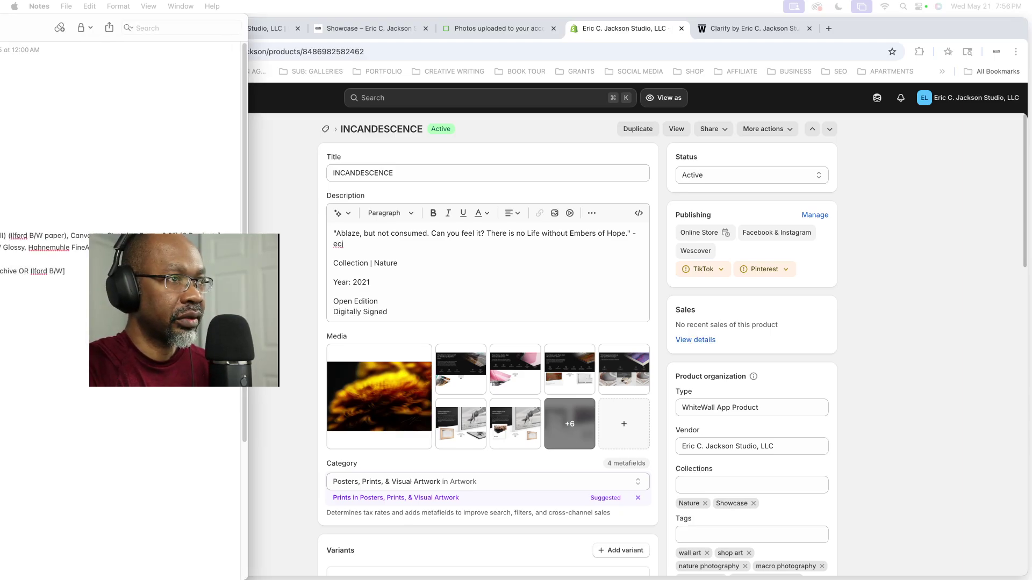
{"action": "left_click_drag", "start_coordinate": [416, 34], "coordinate": [411, 20]}
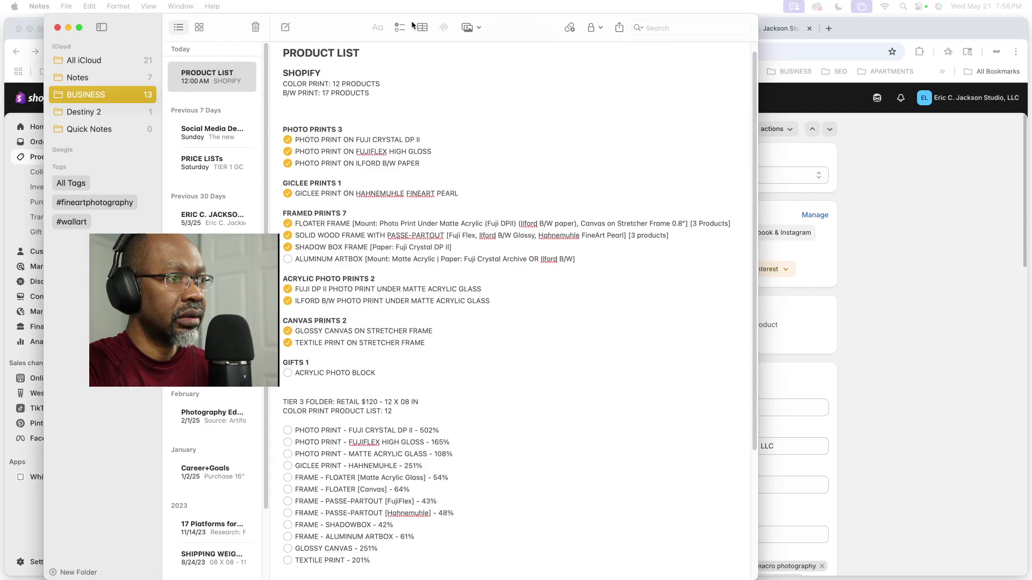
{"action": "left_click", "coordinate": [39, 6]}
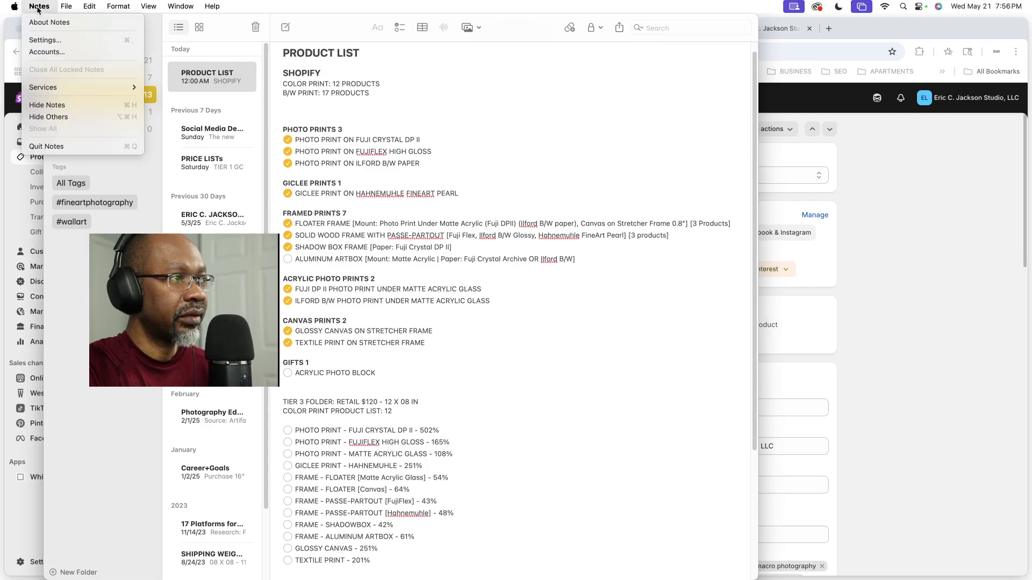
{"action": "left_click", "coordinate": [68, 144]}
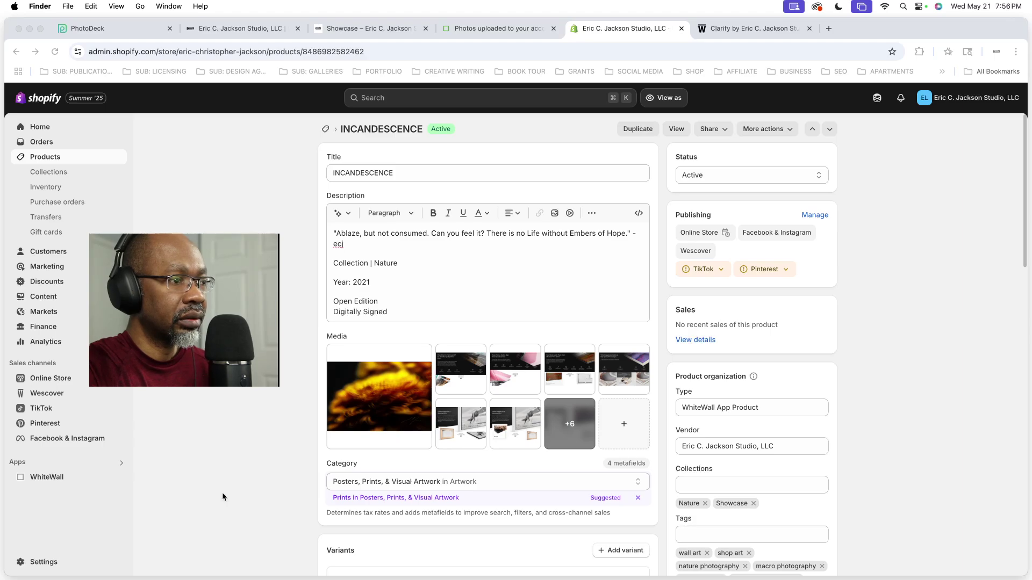
Step: Close the 00 SmArtist Finder window on Desktop 1 and open a new Finder window over the Shopify product on Desktop 2
{"action": "left_click", "coordinate": [197, 561]}
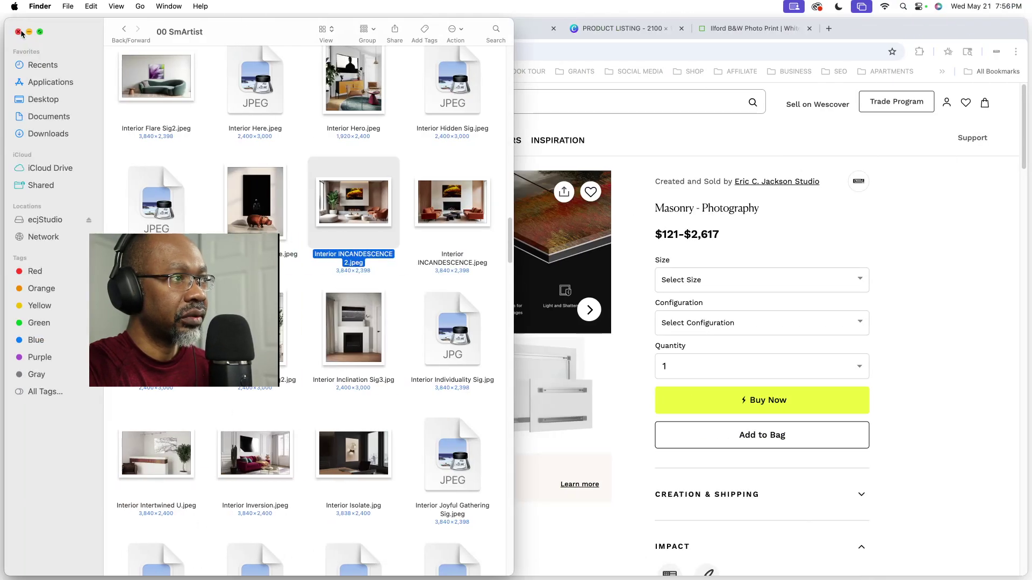
{"action": "left_click", "coordinate": [18, 32]}
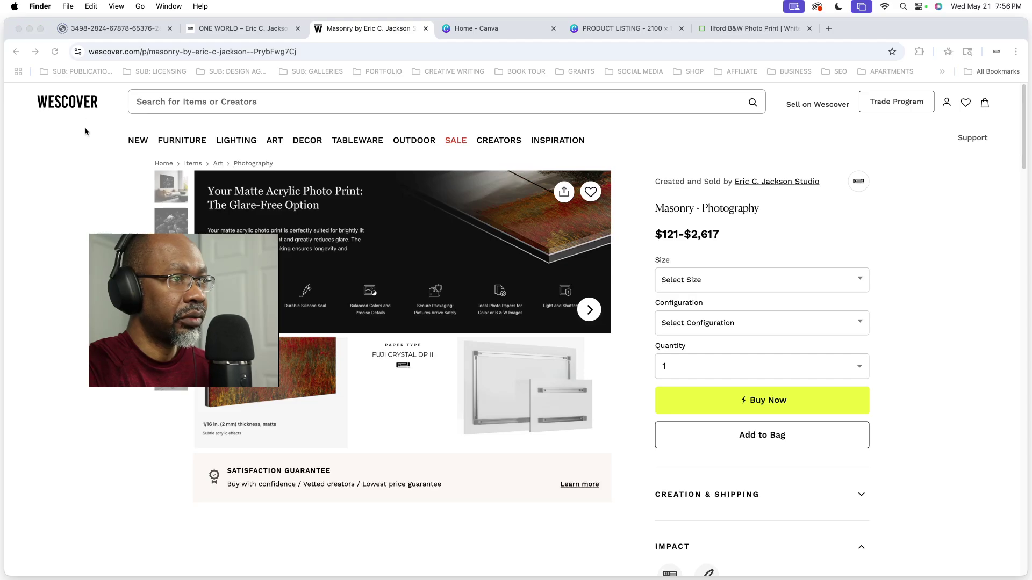
{"action": "key", "text": "ctrl+Up"}
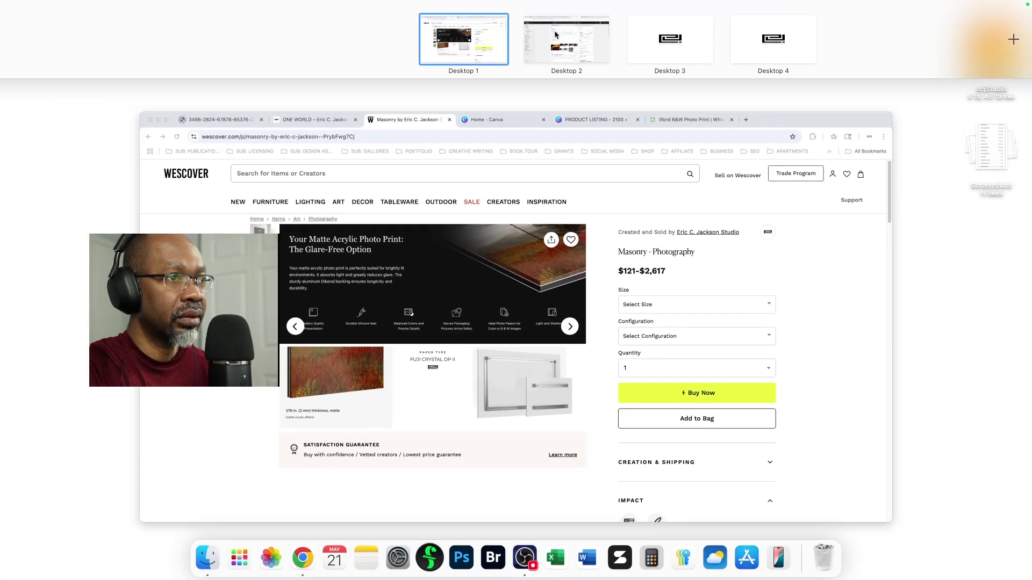
{"action": "left_click", "coordinate": [555, 34]}
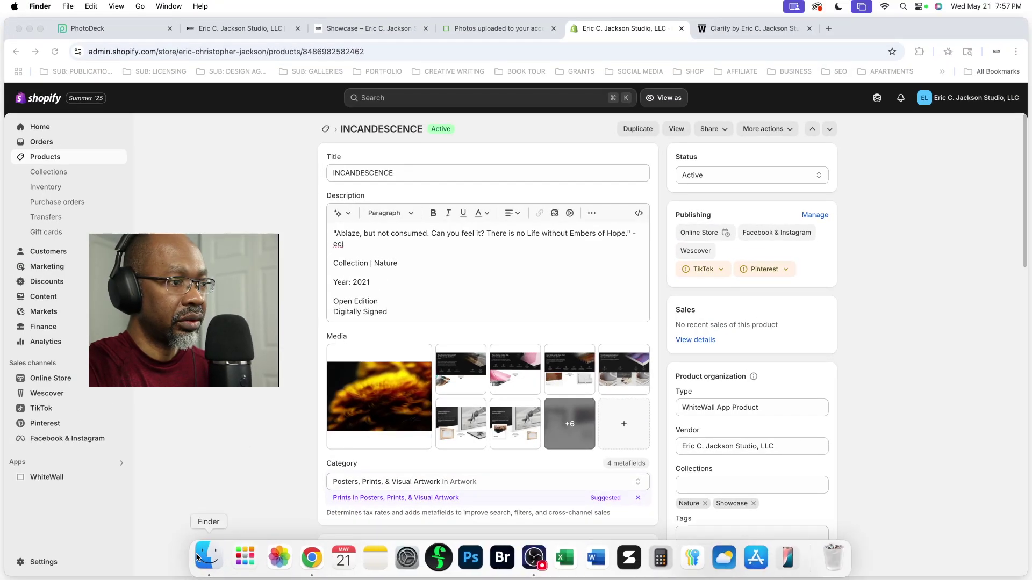
{"action": "left_click", "coordinate": [208, 557]}
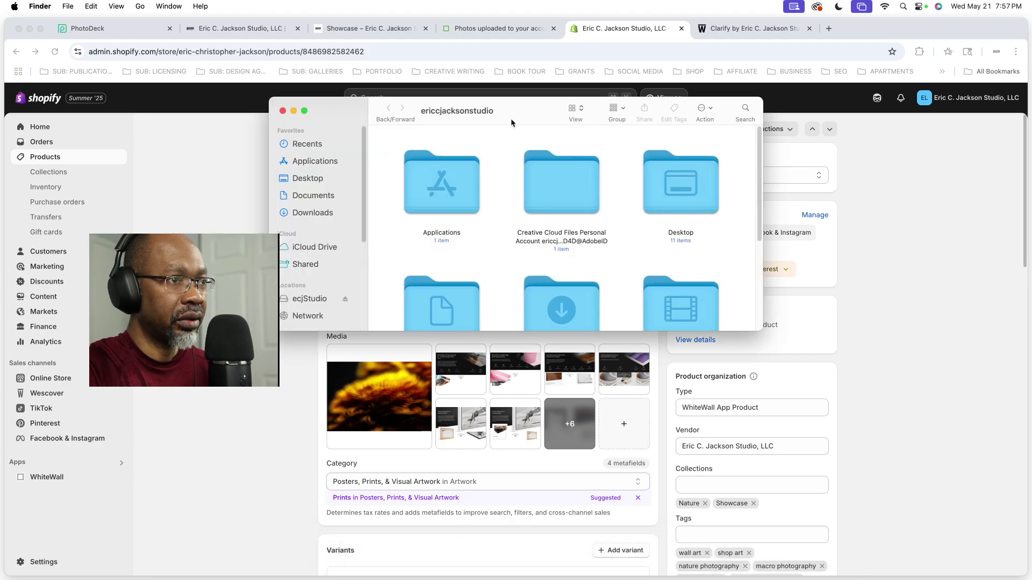
Step: Reposition and enlarge the Finder window over the Shopify product, and open the 00 SmArtist folder on the ecjStudio drive
{"action": "left_click_drag", "start_coordinate": [516, 108], "coordinate": [266, 25]}
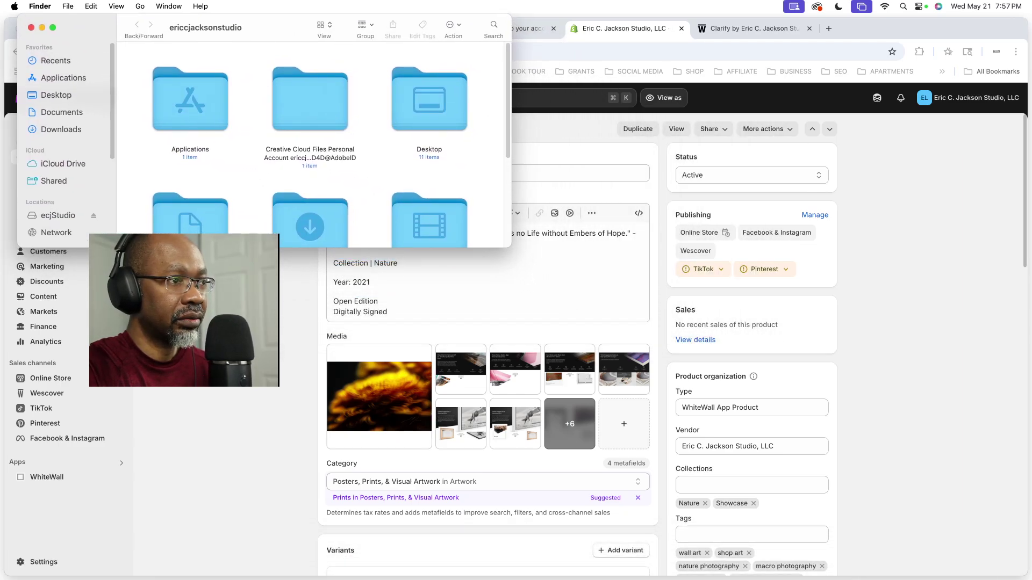
{"action": "left_click_drag", "start_coordinate": [233, 248], "coordinate": [233, 564]}
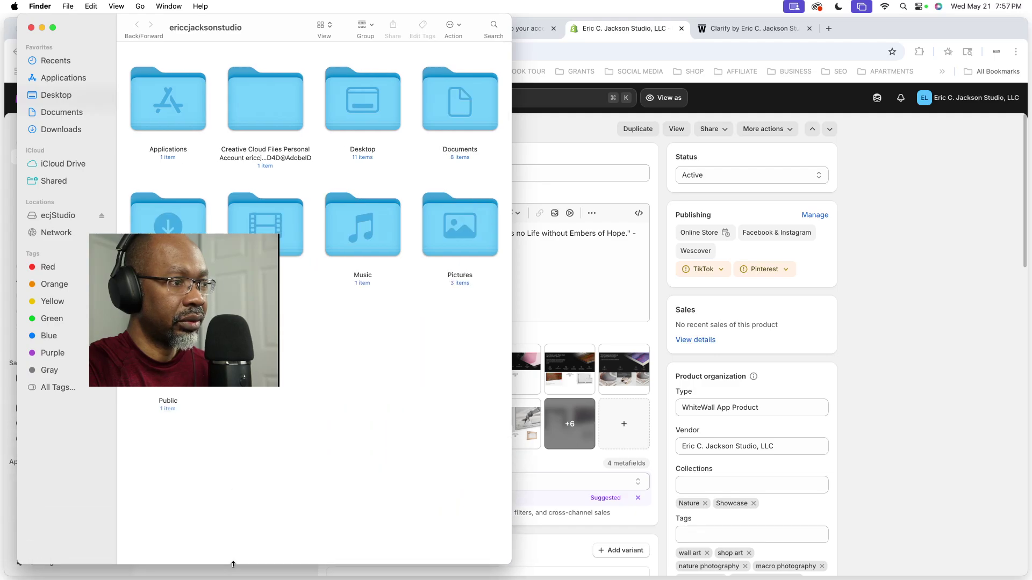
{"action": "left_click", "coordinate": [69, 215]}
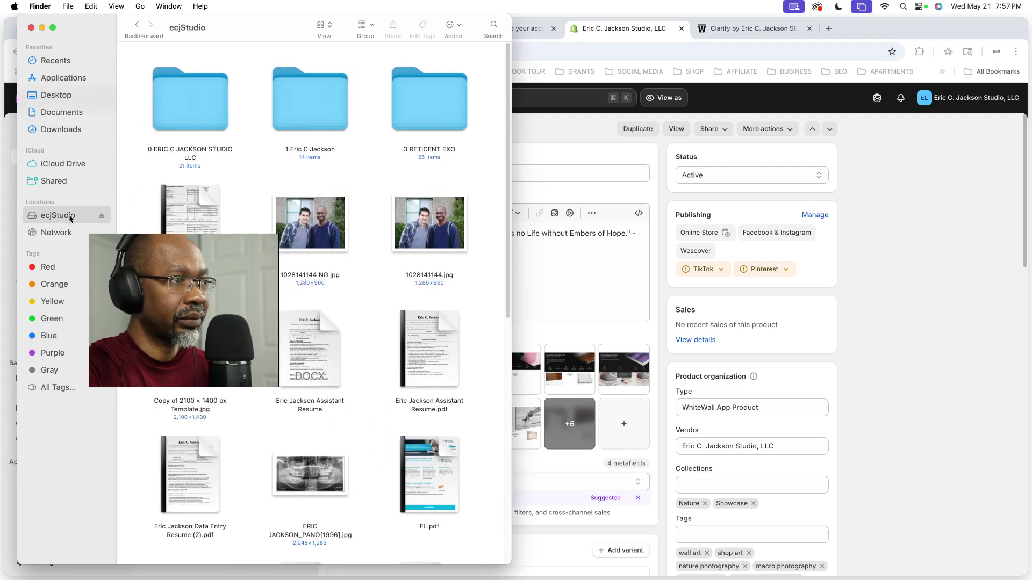
{"action": "double_click", "coordinate": [186, 114]}
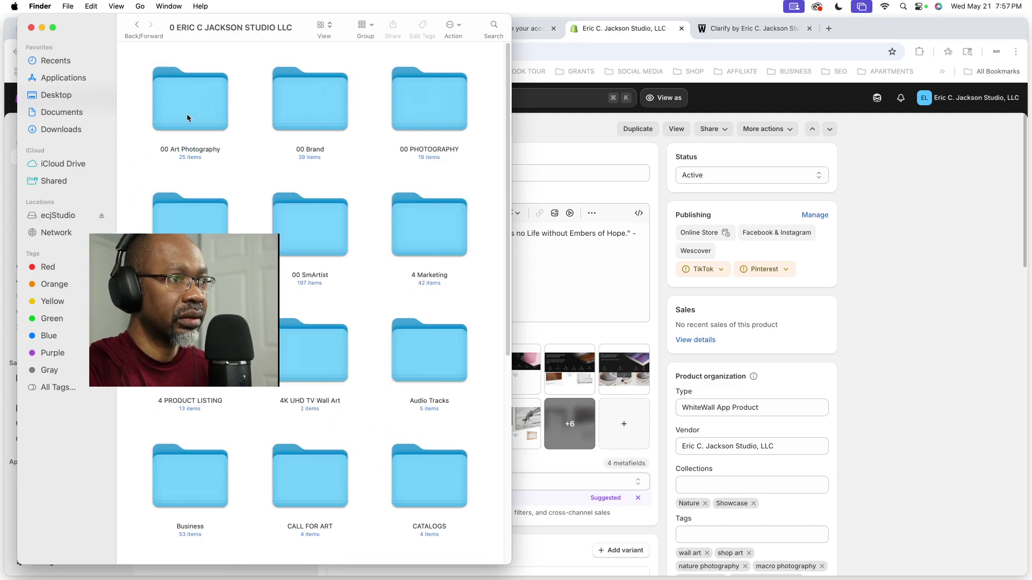
{"action": "left_click", "coordinate": [311, 226]}
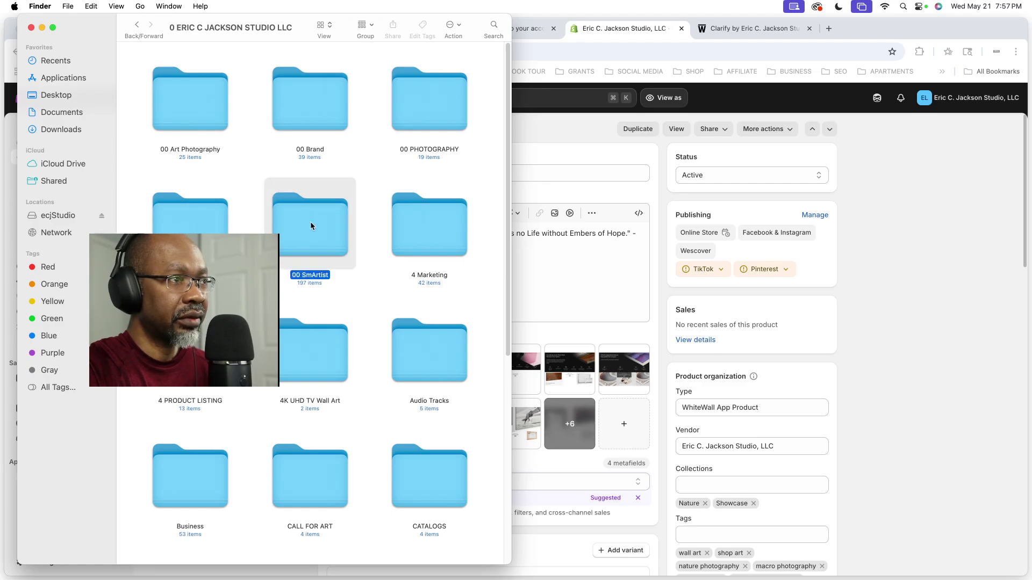
{"action": "double_click", "coordinate": [310, 224]}
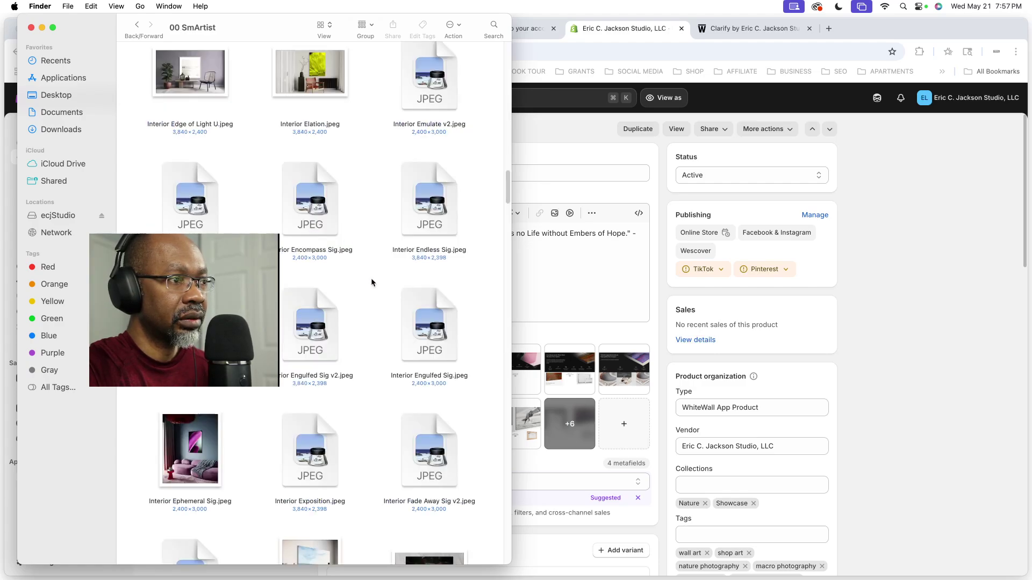
Step: Find Interior INCANDESCENCE 2.jpeg in 00 SmArtist, preview it, and add it to the INCANDESCENCE product's media
{"action": "scroll", "coordinate": [371, 280], "scroll_direction": "down", "scroll_amount": 5}
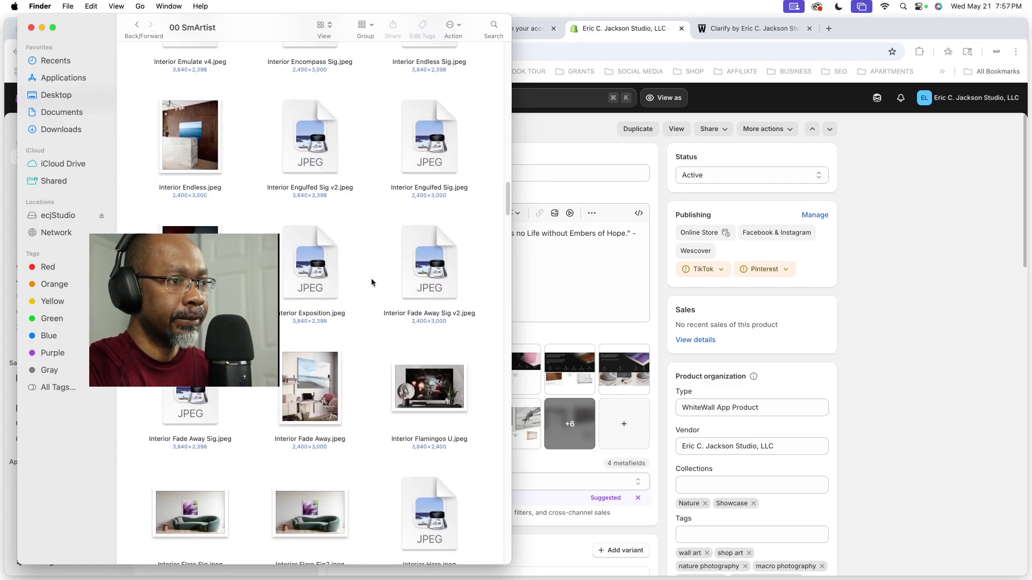
{"action": "scroll", "coordinate": [371, 280], "scroll_direction": "down", "scroll_amount": 10}
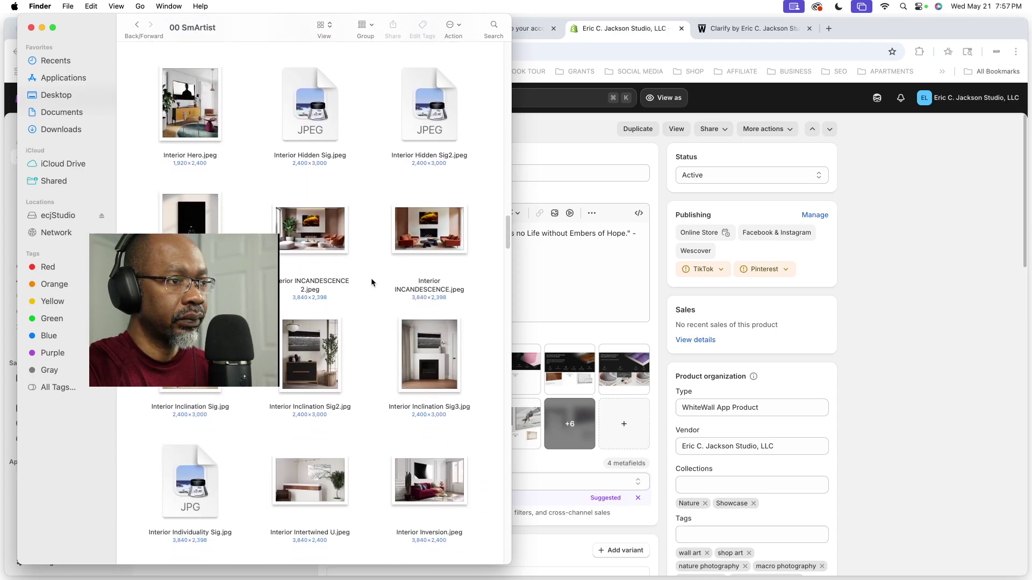
{"action": "scroll", "coordinate": [370, 279], "scroll_direction": "down", "scroll_amount": 2}
{"action": "left_click", "coordinate": [316, 200]}
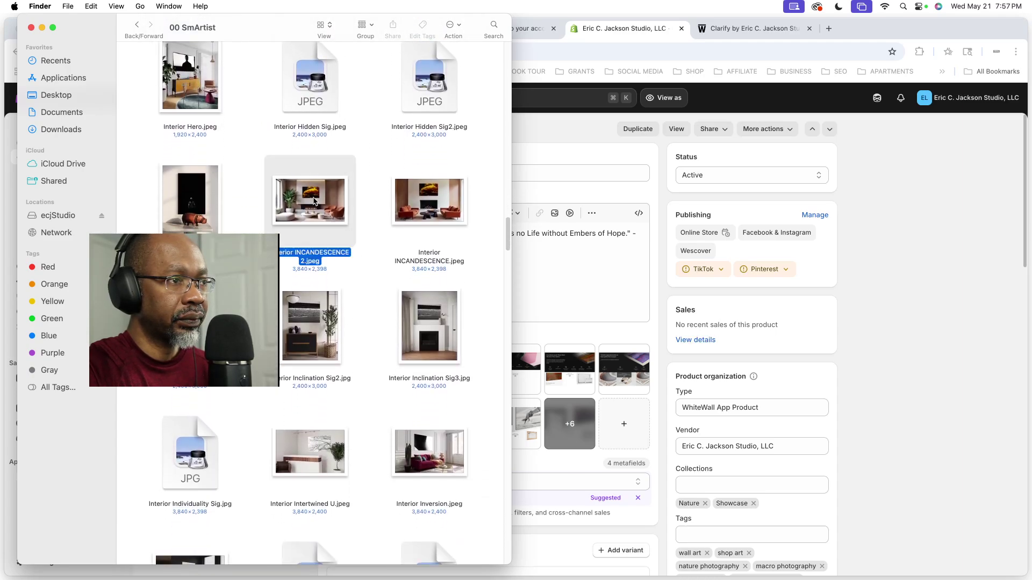
{"action": "key", "text": "space"}
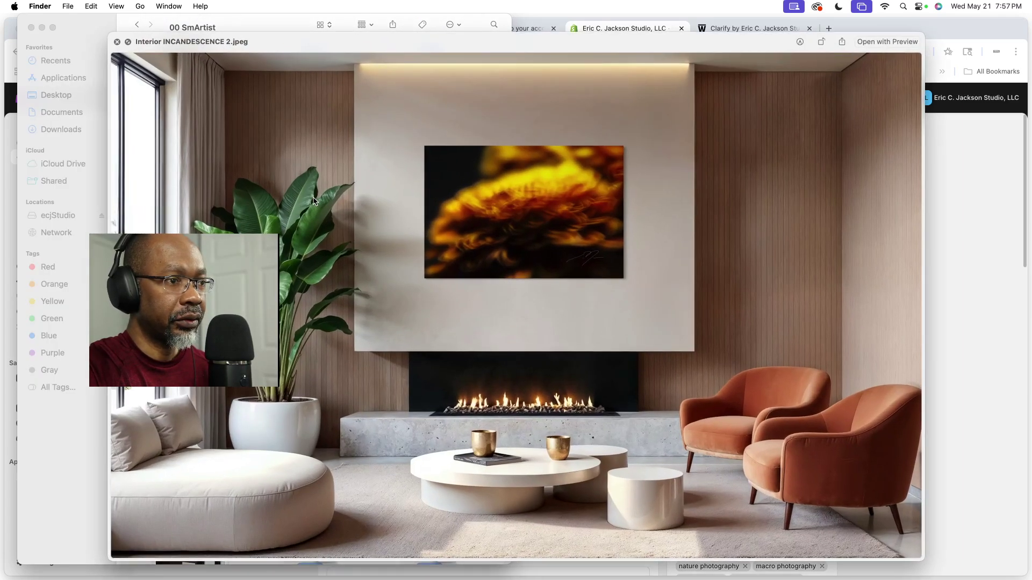
{"action": "key", "text": "space"}
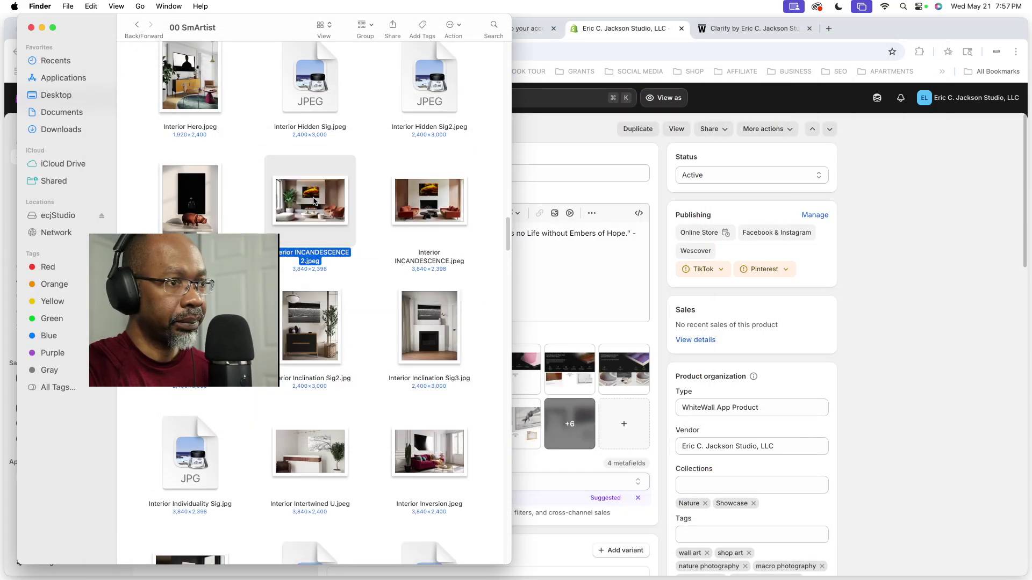
{"action": "left_click_drag", "start_coordinate": [313, 201], "coordinate": [587, 401]}
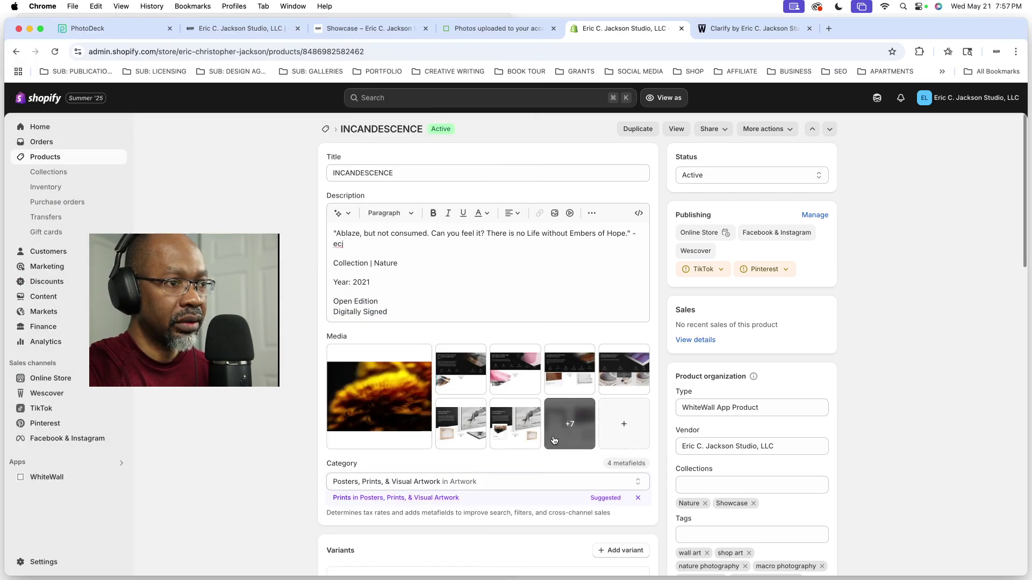
Step: Expand the product's media gallery and move the newly added interior image to the first position
{"action": "left_click", "coordinate": [572, 425]}
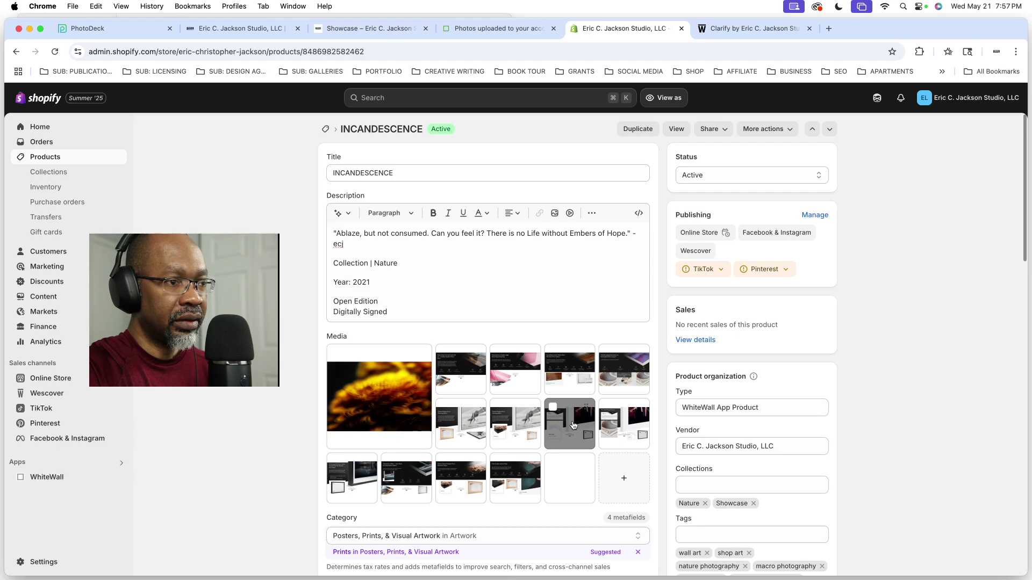
{"action": "scroll", "coordinate": [573, 425], "scroll_direction": "down", "scroll_amount": 2}
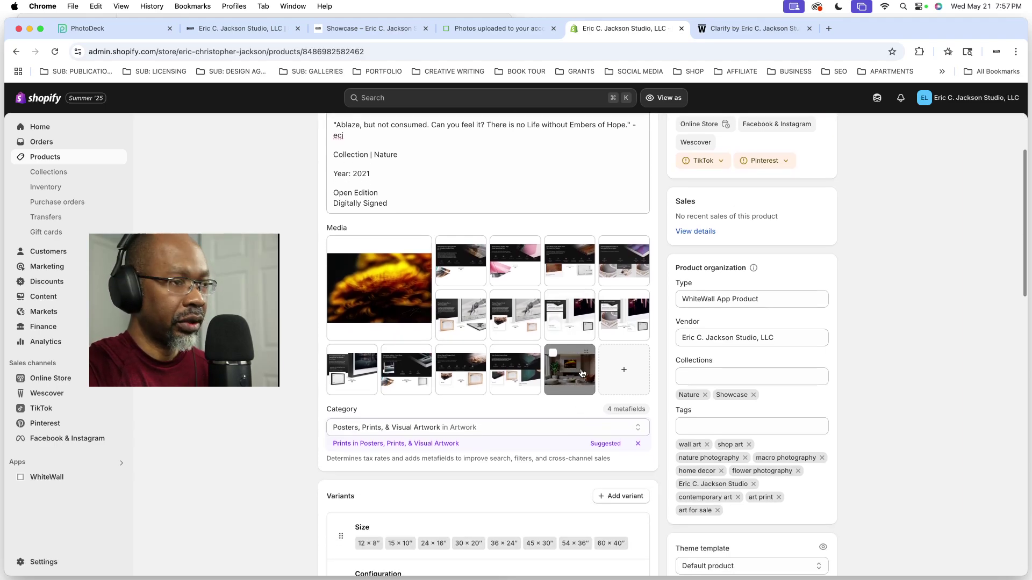
{"action": "left_click_drag", "start_coordinate": [581, 373], "coordinate": [394, 281]}
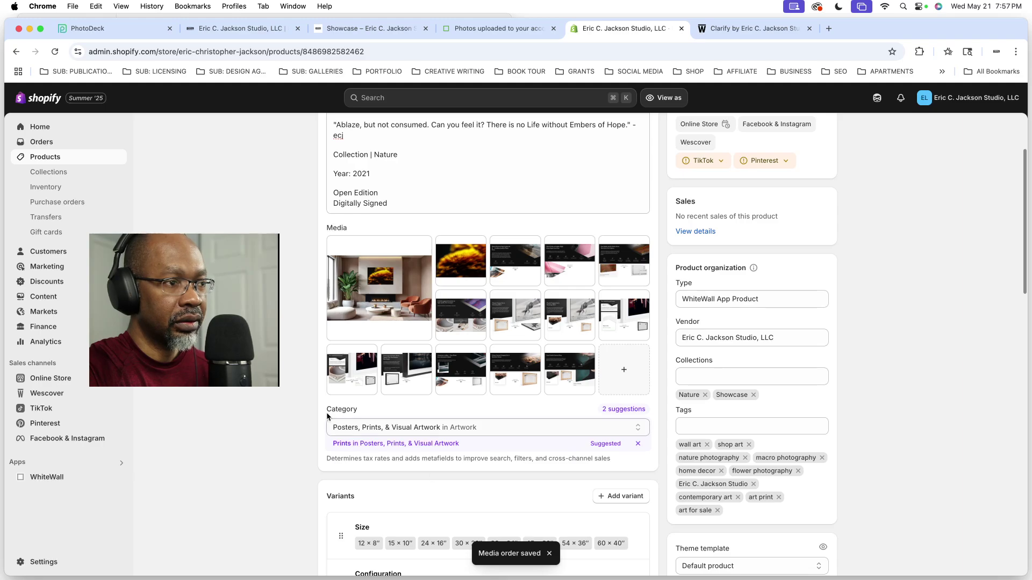
{"action": "scroll", "coordinate": [283, 366], "scroll_direction": "up", "scroll_amount": 3}
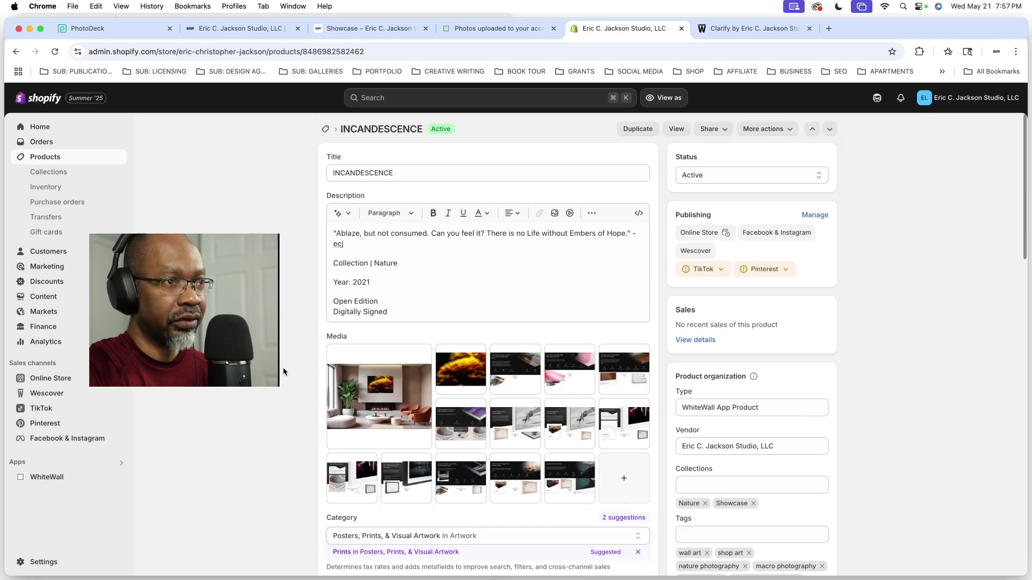
Step: Open INCANDESCENCE from the storefront's Showcase collection and review its product images and print options down to the related products
{"action": "left_click", "coordinate": [382, 23]}
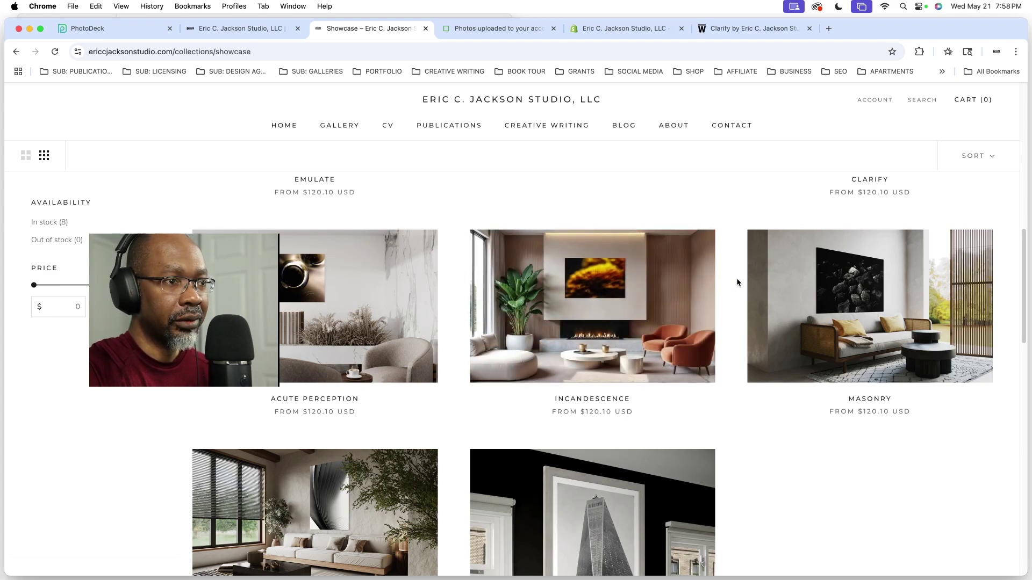
{"action": "left_click", "coordinate": [657, 287]}
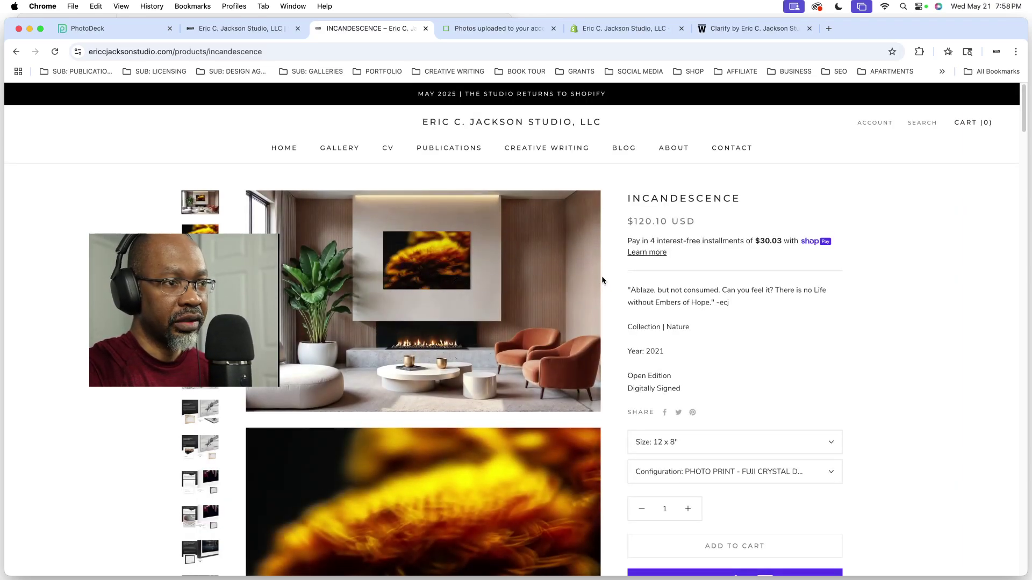
{"action": "scroll", "coordinate": [602, 279], "scroll_direction": "down", "scroll_amount": 5}
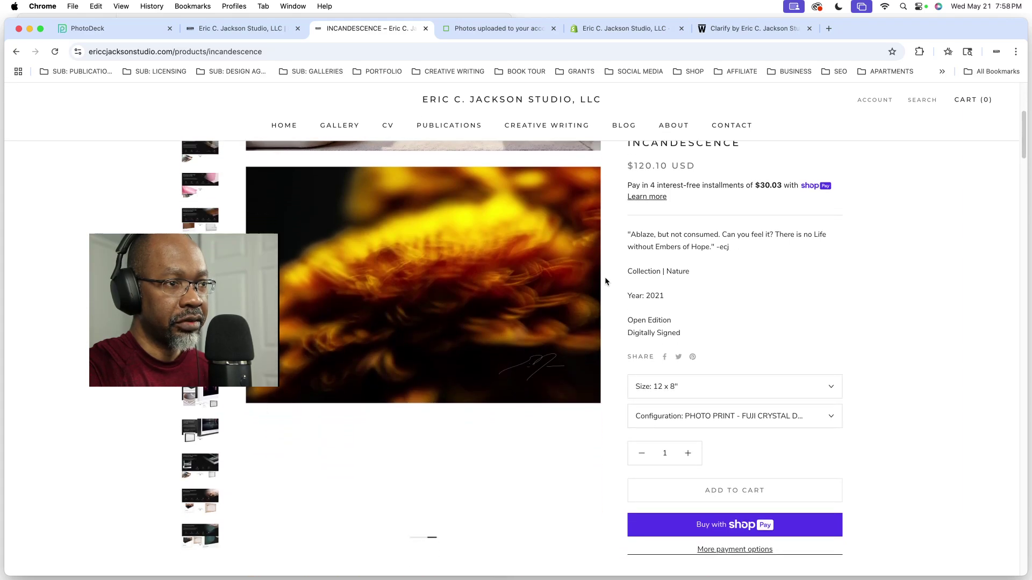
{"action": "scroll", "coordinate": [617, 301], "scroll_direction": "down", "scroll_amount": 5}
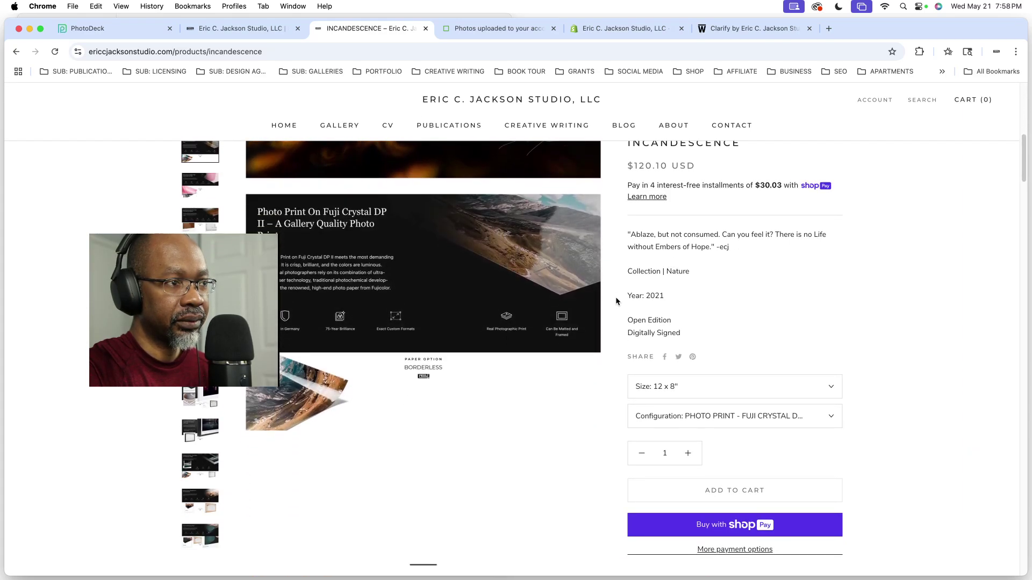
{"action": "scroll", "coordinate": [615, 297], "scroll_direction": "down", "scroll_amount": 12}
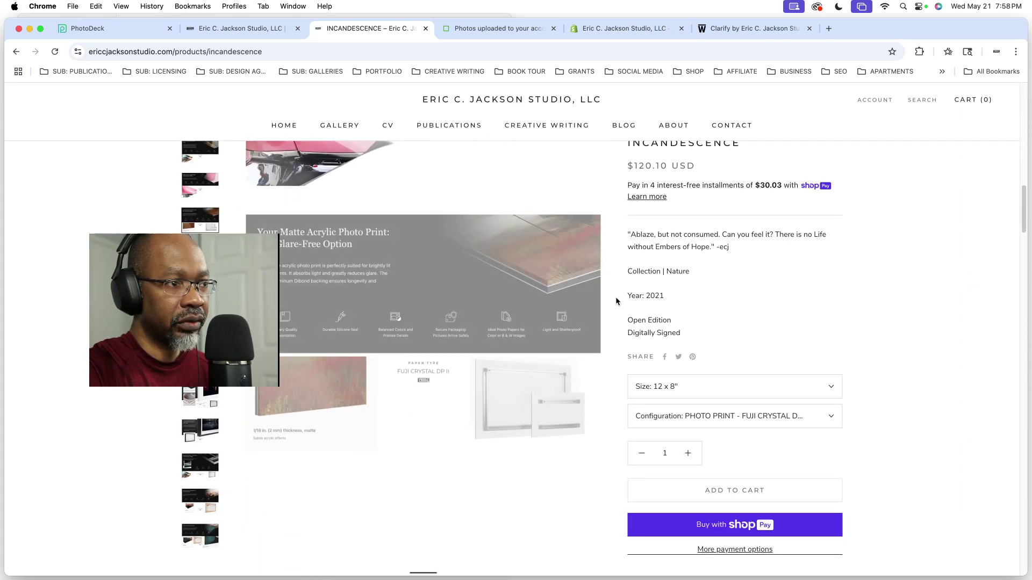
{"action": "scroll", "coordinate": [615, 297], "scroll_direction": "down", "scroll_amount": 8}
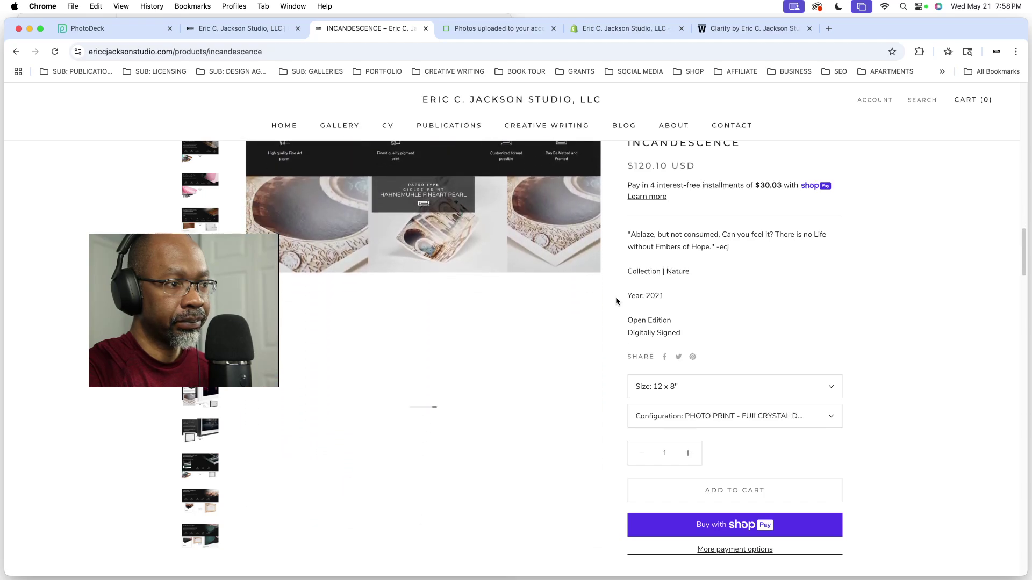
{"action": "scroll", "coordinate": [615, 297], "scroll_direction": "down", "scroll_amount": 8}
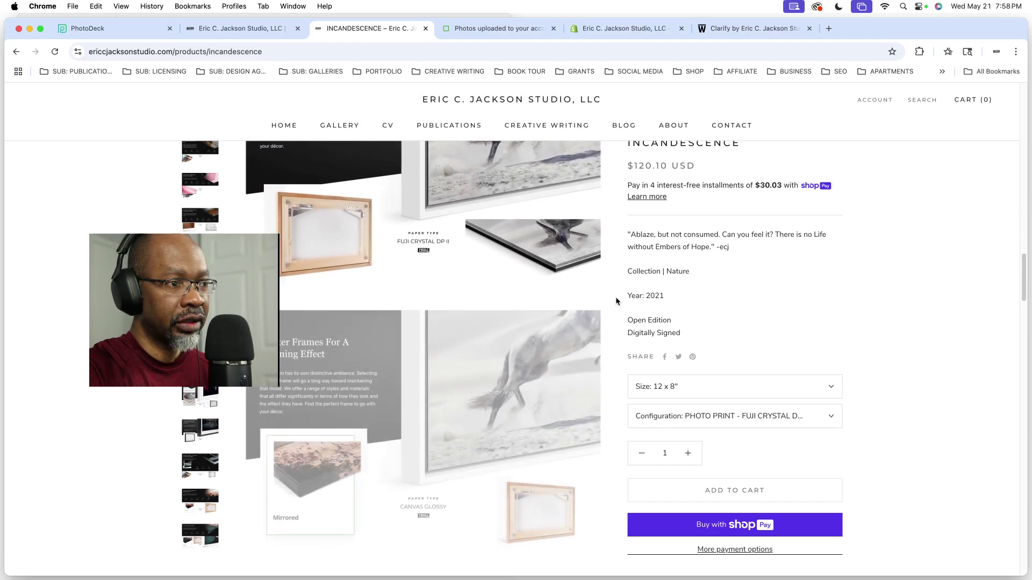
{"action": "scroll", "coordinate": [616, 300], "scroll_direction": "down", "scroll_amount": 5}
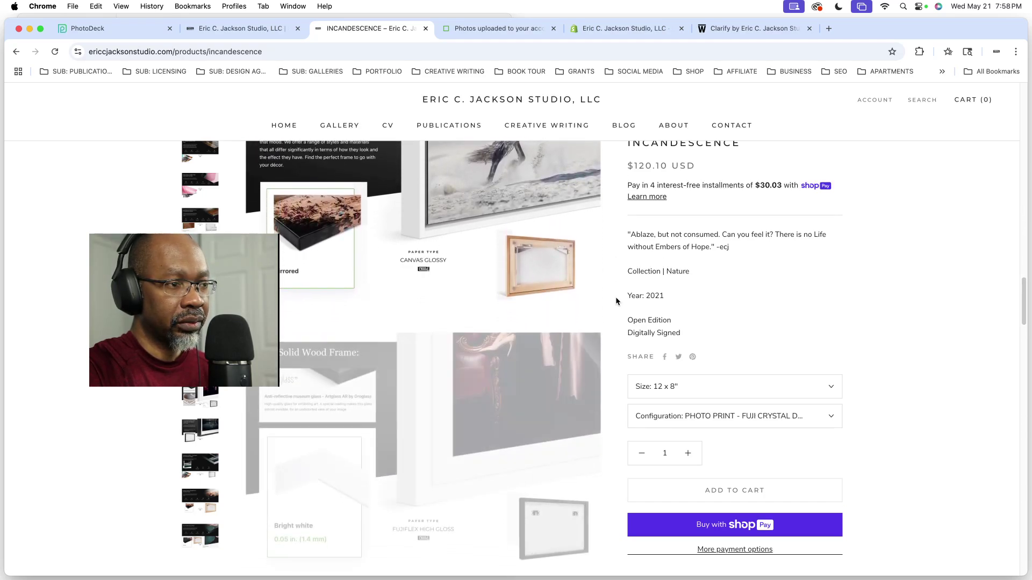
{"action": "scroll", "coordinate": [616, 300], "scroll_direction": "down", "scroll_amount": 6}
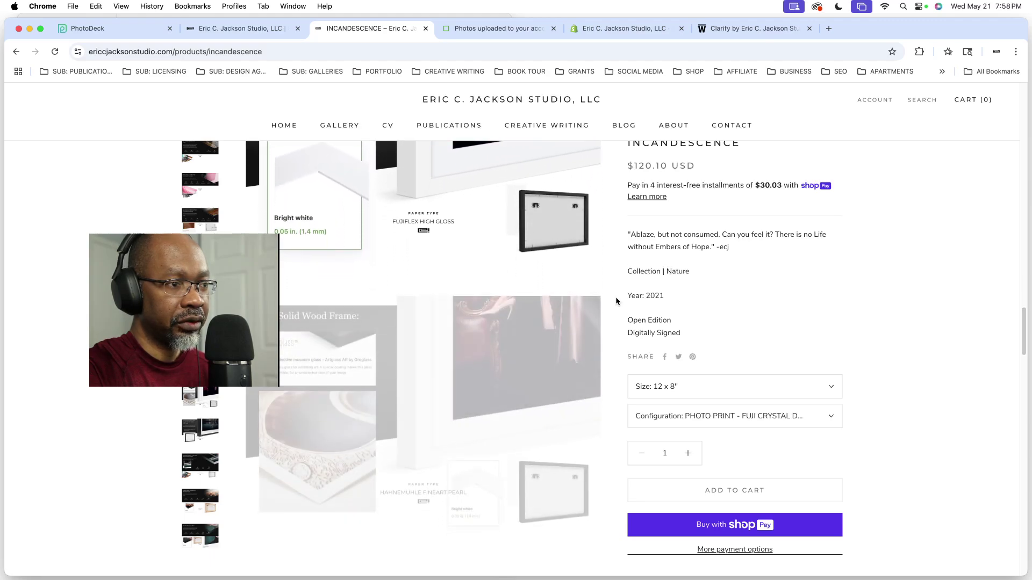
{"action": "scroll", "coordinate": [615, 298], "scroll_direction": "down", "scroll_amount": 6}
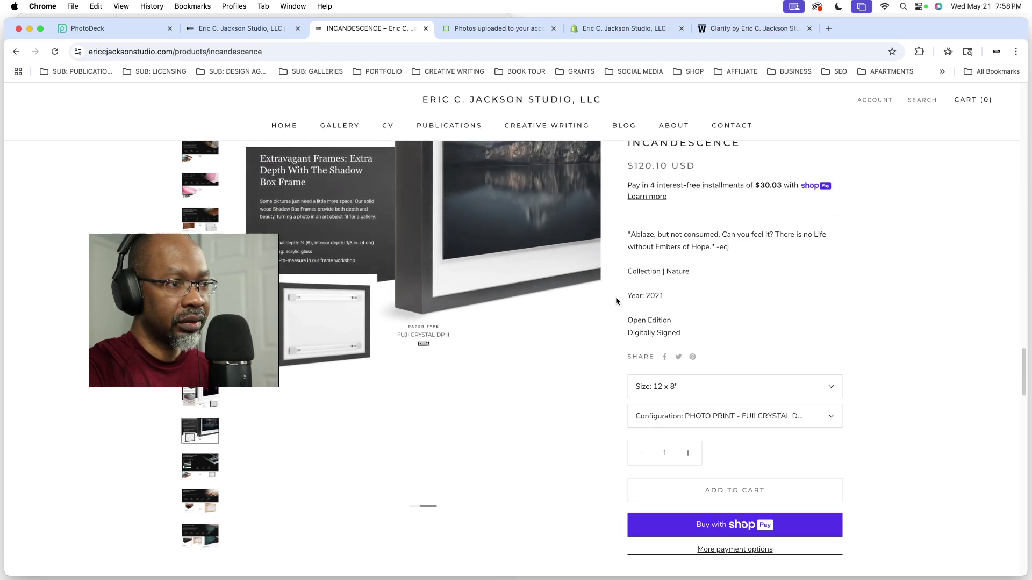
{"action": "scroll", "coordinate": [615, 299], "scroll_direction": "down", "scroll_amount": 6}
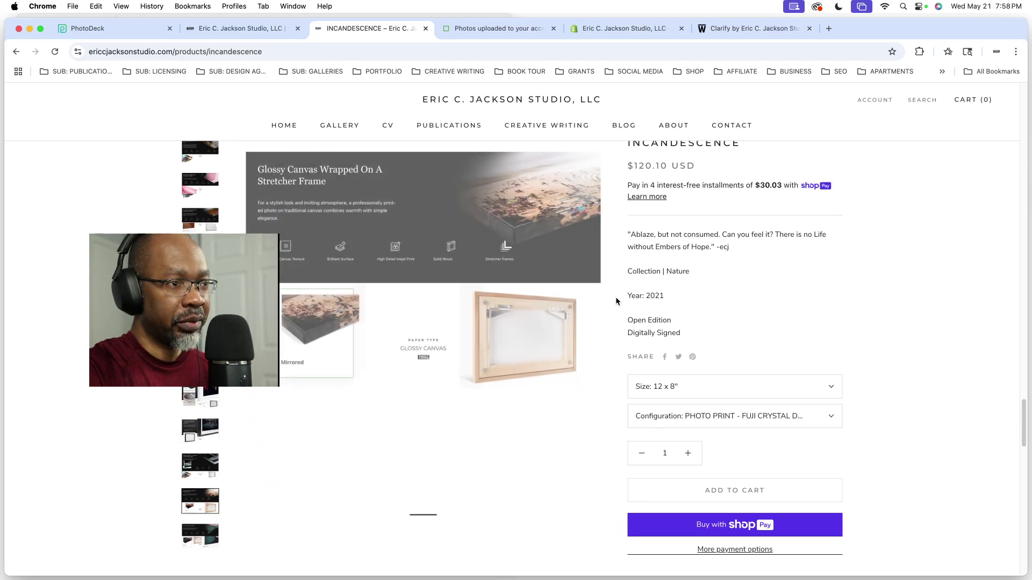
{"action": "scroll", "coordinate": [616, 301], "scroll_direction": "down", "scroll_amount": 6}
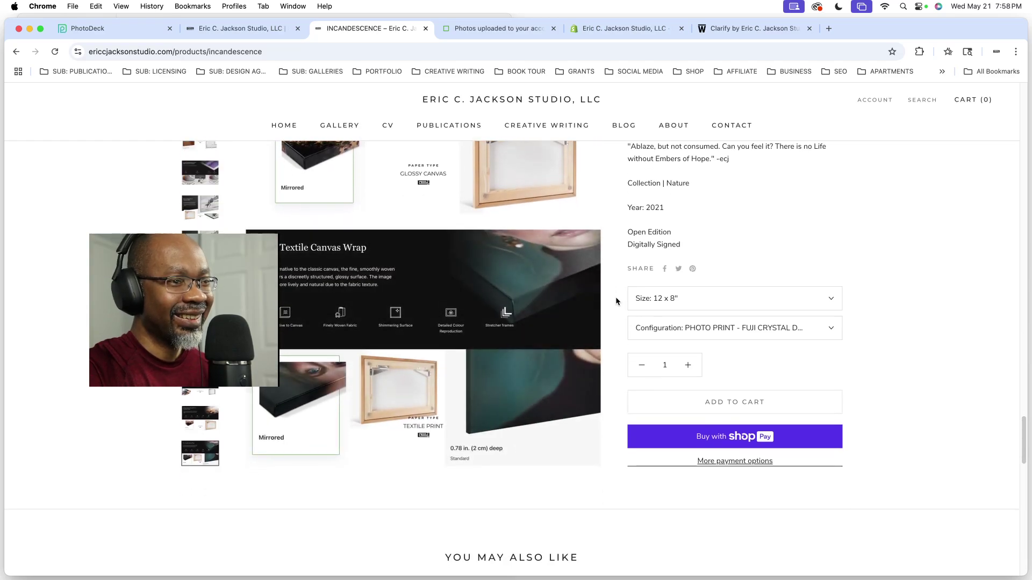
{"action": "scroll", "coordinate": [616, 301], "scroll_direction": "down", "scroll_amount": 5}
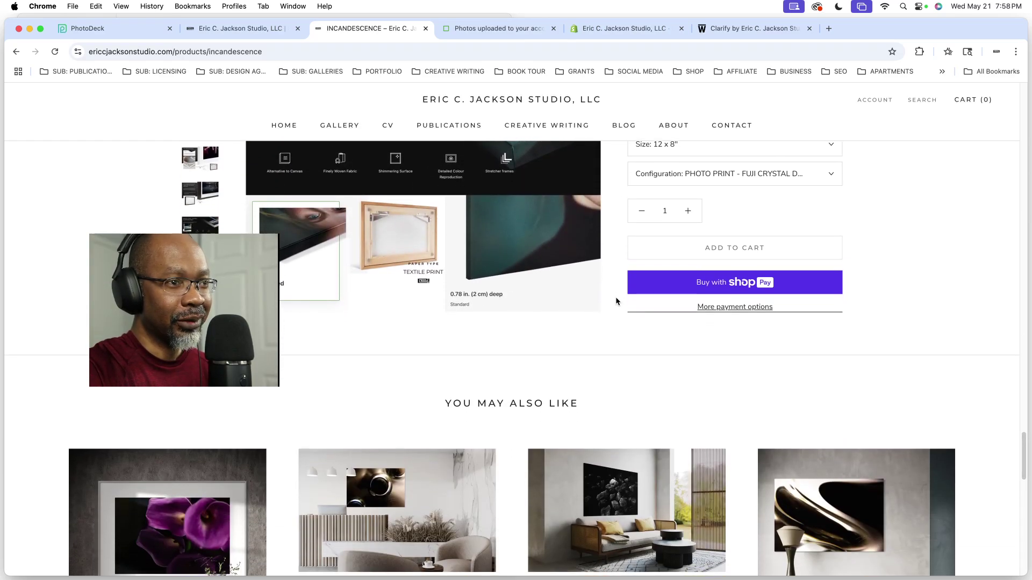
{"action": "scroll", "coordinate": [616, 300], "scroll_direction": "up", "scroll_amount": 10}
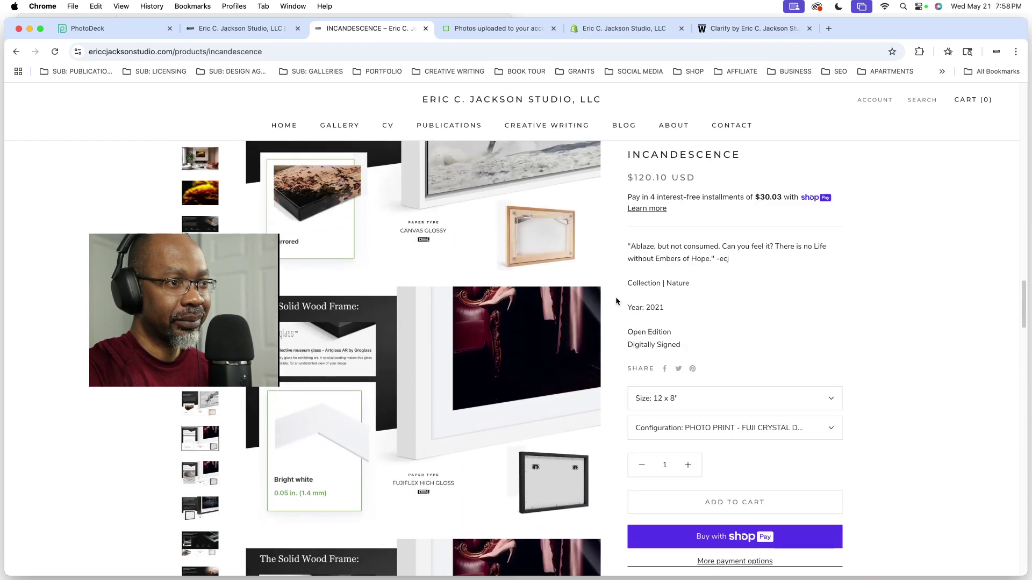
{"action": "scroll", "coordinate": [616, 299], "scroll_direction": "up", "scroll_amount": 10}
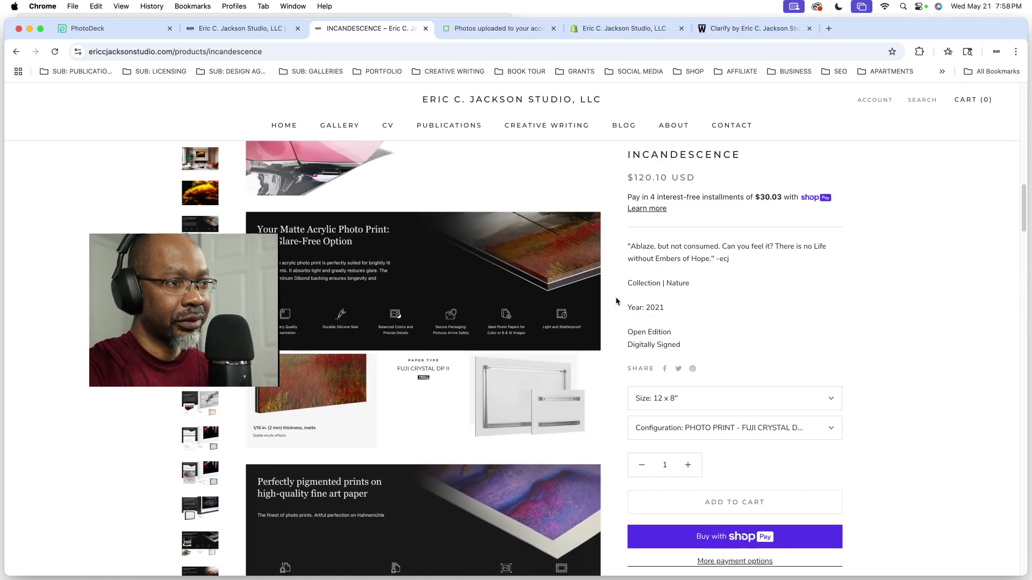
{"action": "scroll", "coordinate": [616, 301], "scroll_direction": "up", "scroll_amount": 10}
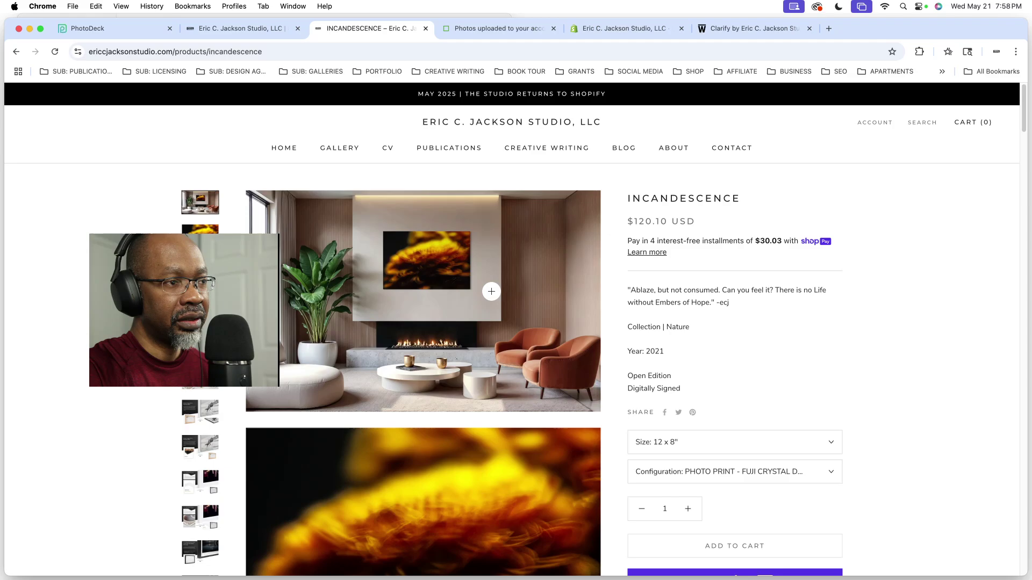
Step: View INCANDESCENCE's product images enlarged, from the interior mockup through the print and frame options to the Hahnemuhle FineArt Pearl framed print, and close the viewer
{"action": "left_click", "coordinate": [491, 291]}
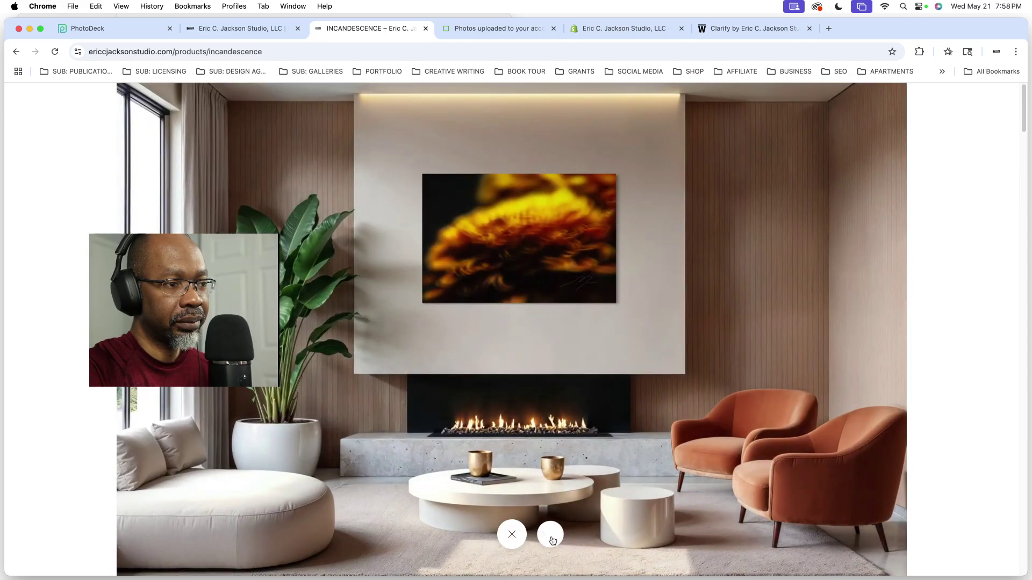
{"action": "left_click", "coordinate": [551, 535]}
{"action": "left_click", "coordinate": [550, 535]}
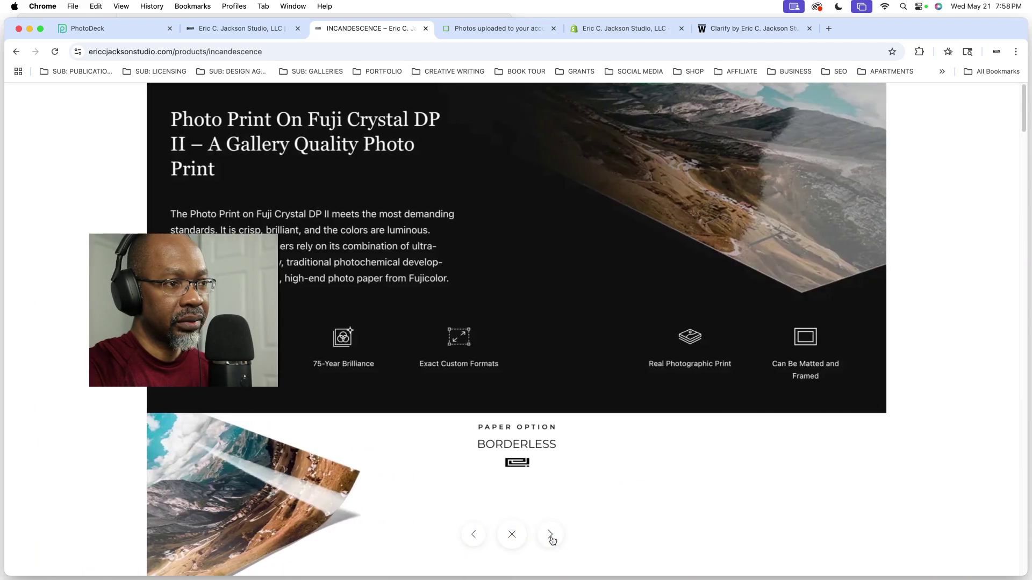
{"action": "left_click", "coordinate": [551, 536]}
{"action": "left_click", "coordinate": [550, 535]}
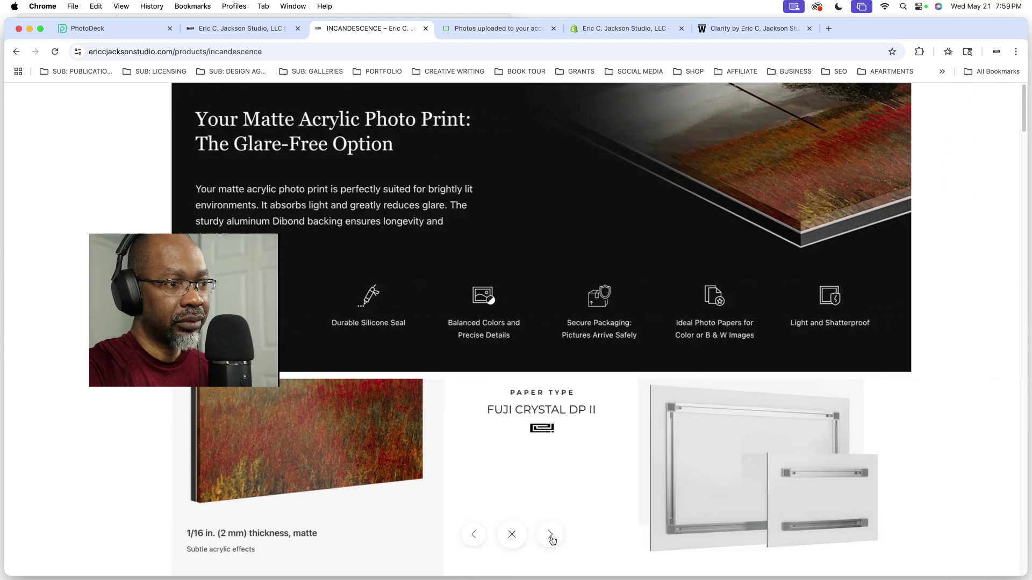
{"action": "left_click", "coordinate": [551, 535]}
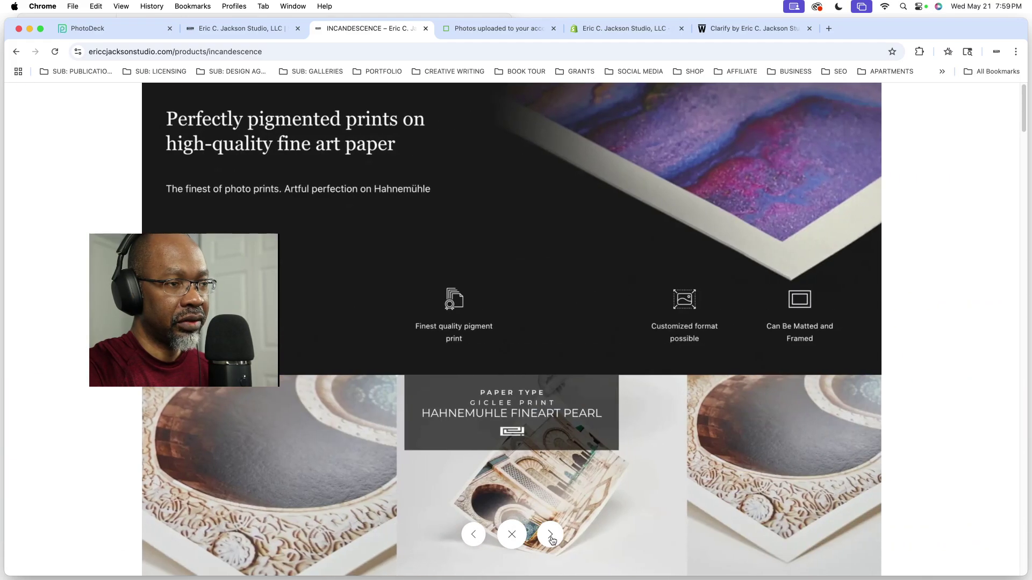
{"action": "left_click", "coordinate": [551, 535]}
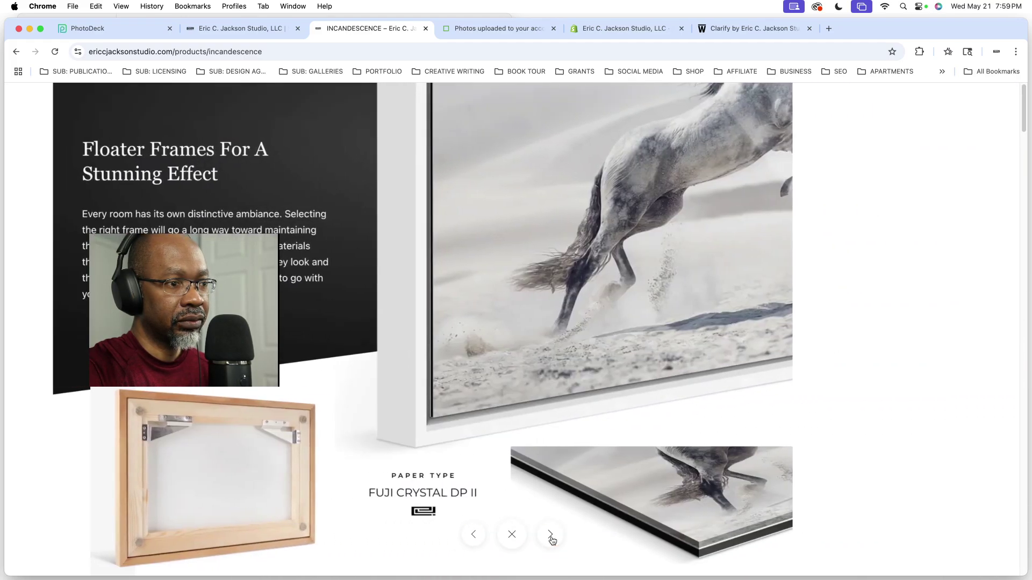
{"action": "left_click", "coordinate": [550, 536]}
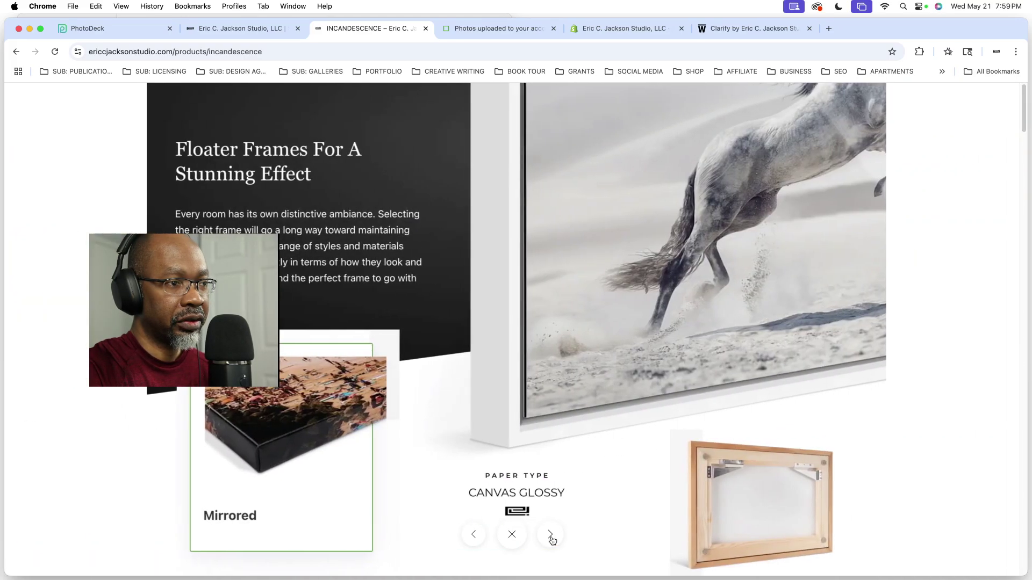
{"action": "left_click", "coordinate": [550, 535]}
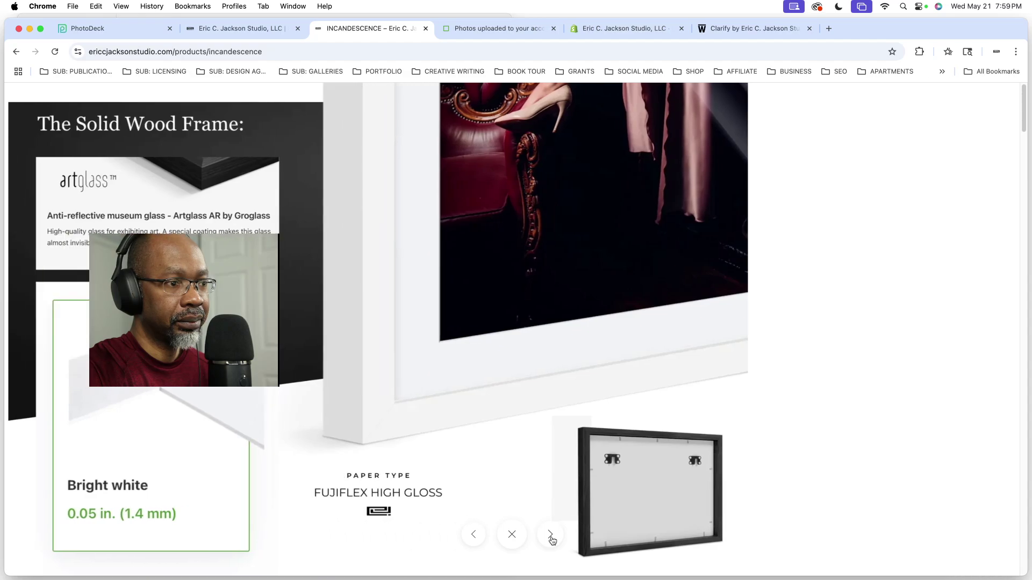
{"action": "left_click", "coordinate": [550, 536]}
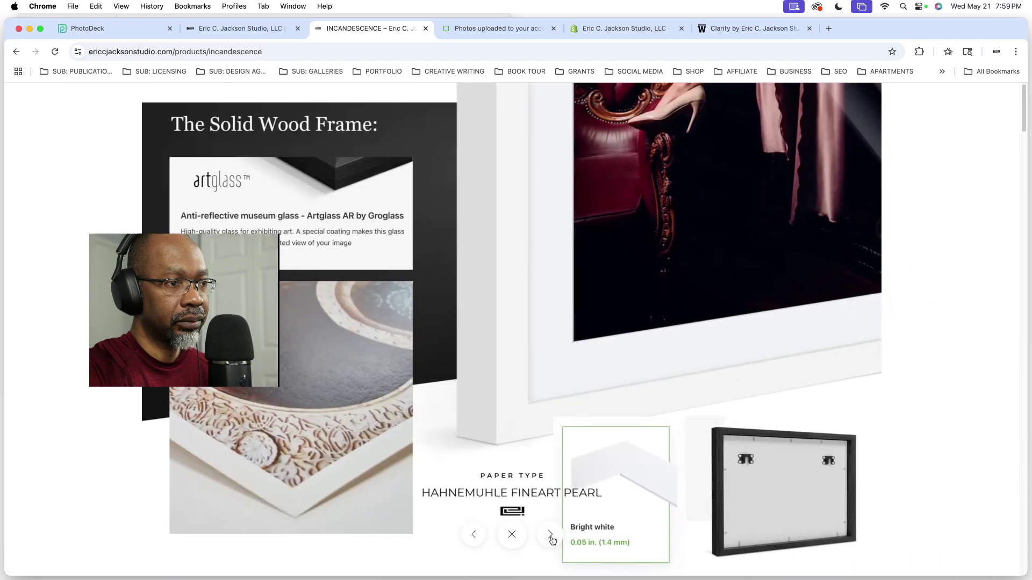
{"action": "left_click", "coordinate": [511, 534]}
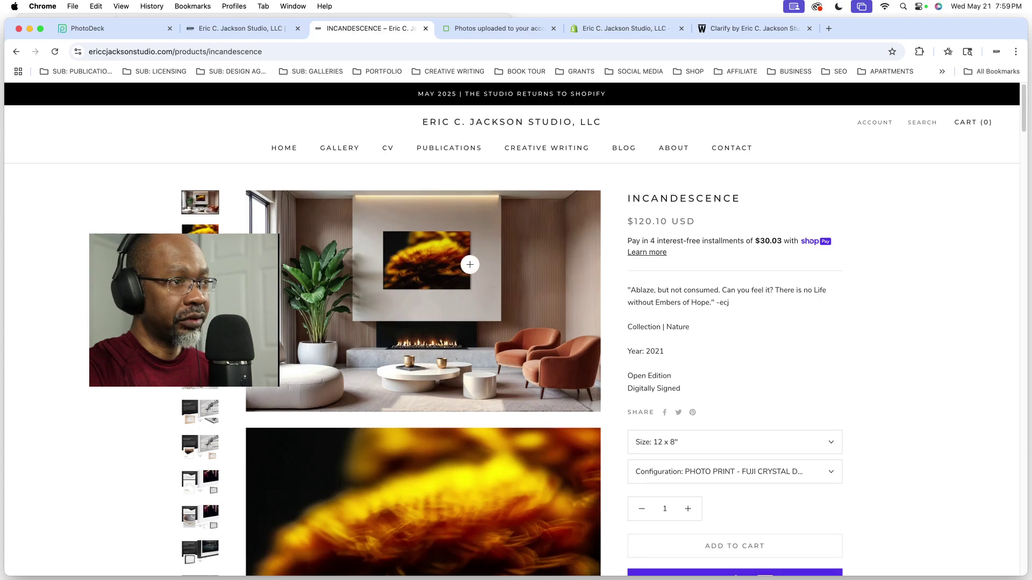
Step: Open the storefront's home page and review its sections, including Acrylic Photo Prints, the Showcase collection, the studio podcast and Wescover x Studio
{"action": "left_click", "coordinate": [292, 150]}
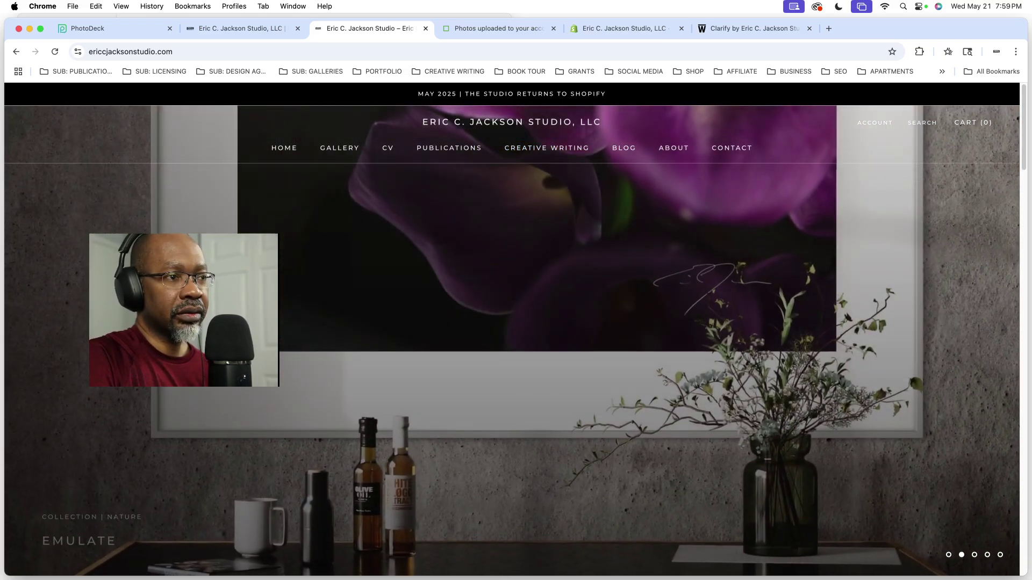
{"action": "scroll", "coordinate": [516, 322], "scroll_direction": "down", "scroll_amount": 8}
{"action": "scroll", "coordinate": [516, 322], "scroll_direction": "down", "scroll_amount": 15}
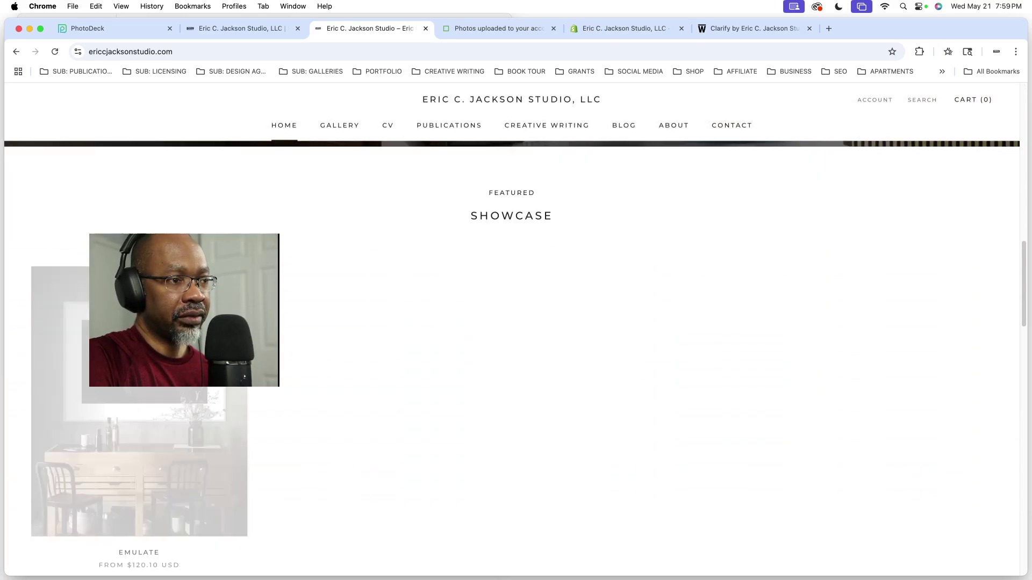
{"action": "scroll", "coordinate": [546, 244], "scroll_direction": "down", "scroll_amount": 6}
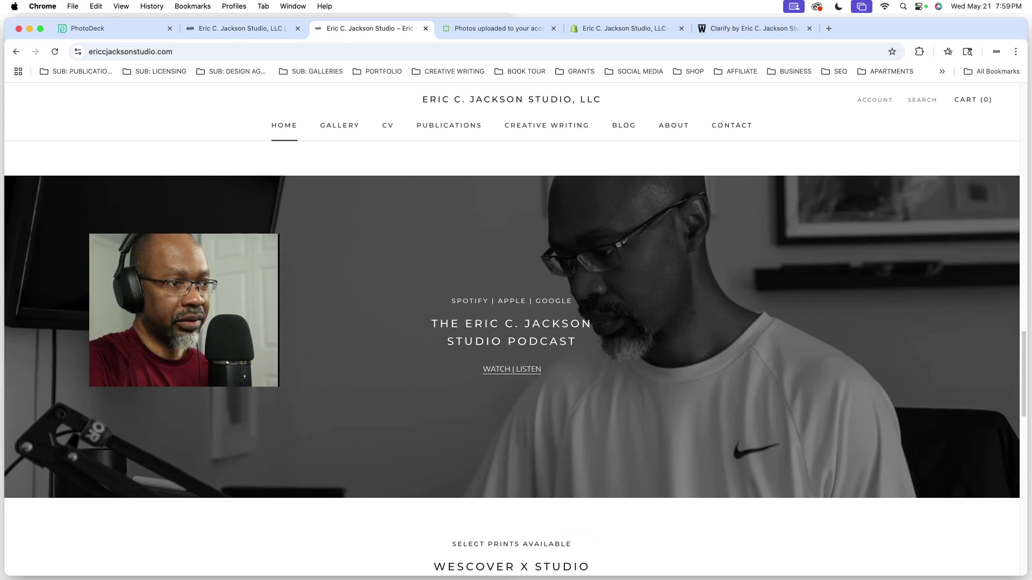
{"action": "scroll", "coordinate": [309, 279], "scroll_direction": "down", "scroll_amount": 20}
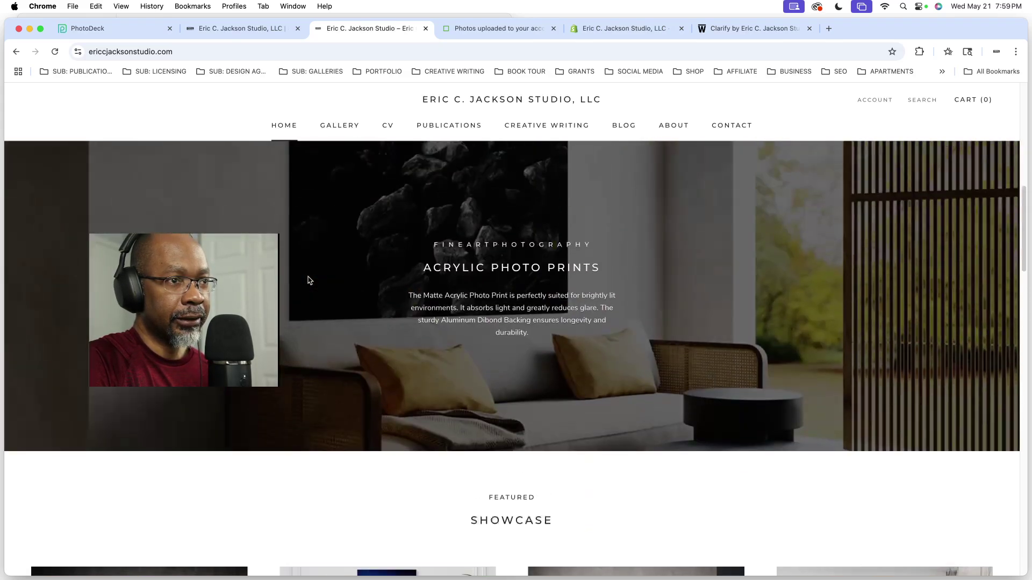
{"action": "scroll", "coordinate": [309, 280], "scroll_direction": "up", "scroll_amount": 2}
Step: Open the storefront's About page, read through the Artist Statement and History sections, and return to the page's beginning
{"action": "left_click", "coordinate": [675, 127]}
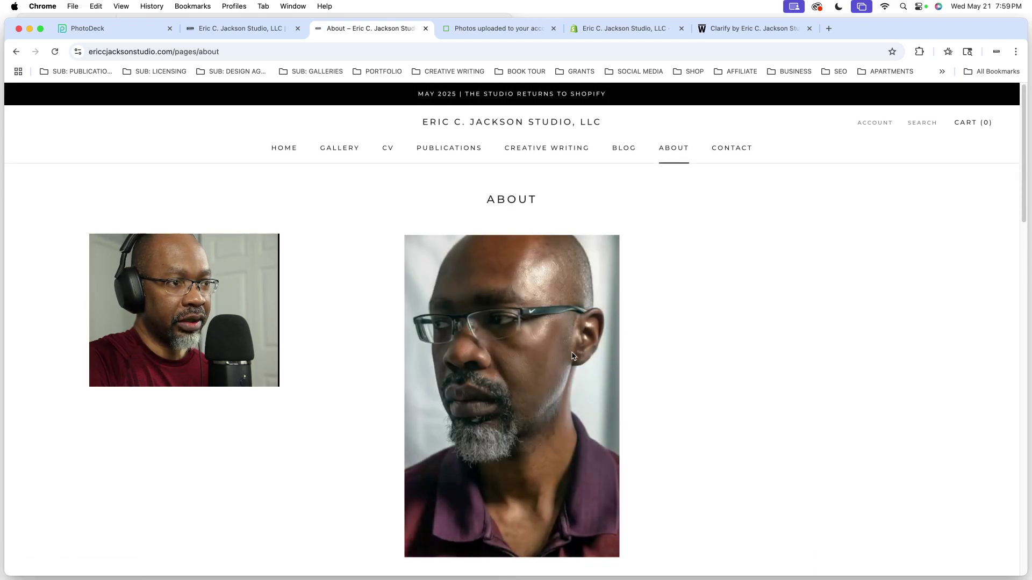
{"action": "scroll", "coordinate": [675, 332], "scroll_direction": "down", "scroll_amount": 8}
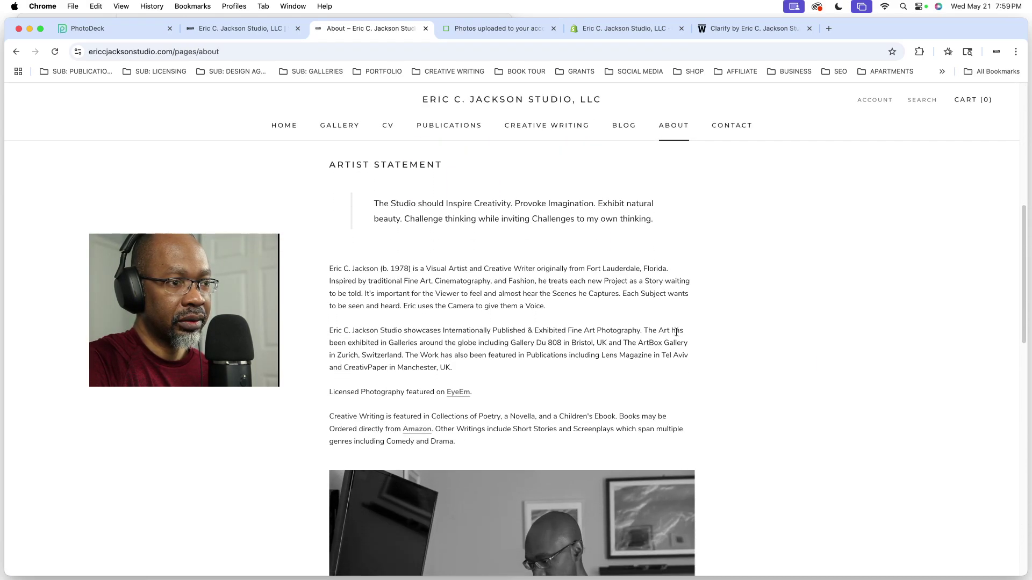
{"action": "scroll", "coordinate": [644, 301], "scroll_direction": "down", "scroll_amount": 6}
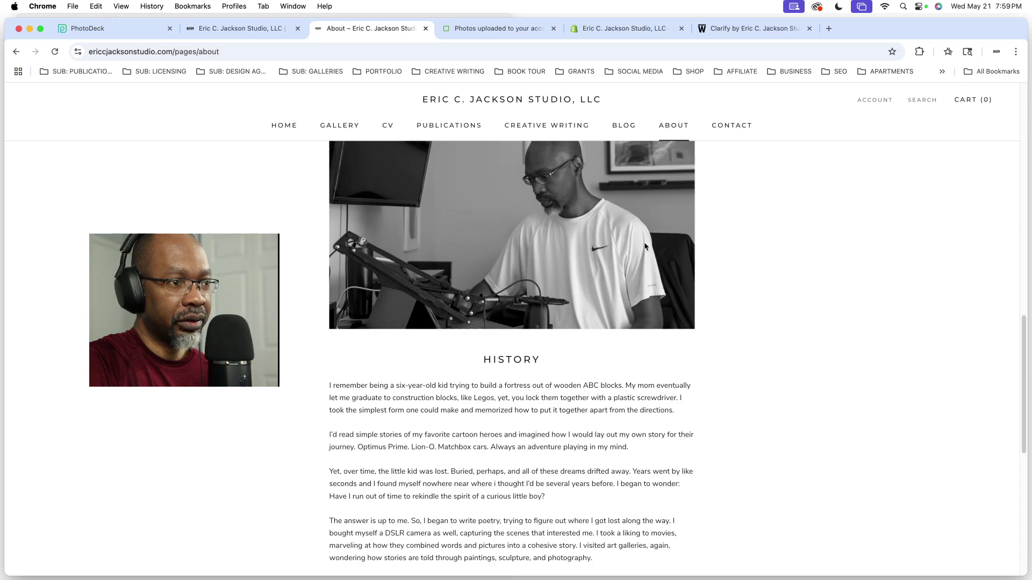
{"action": "scroll", "coordinate": [645, 246], "scroll_direction": "down", "scroll_amount": 10}
{"action": "scroll", "coordinate": [645, 247], "scroll_direction": "up", "scroll_amount": 20}
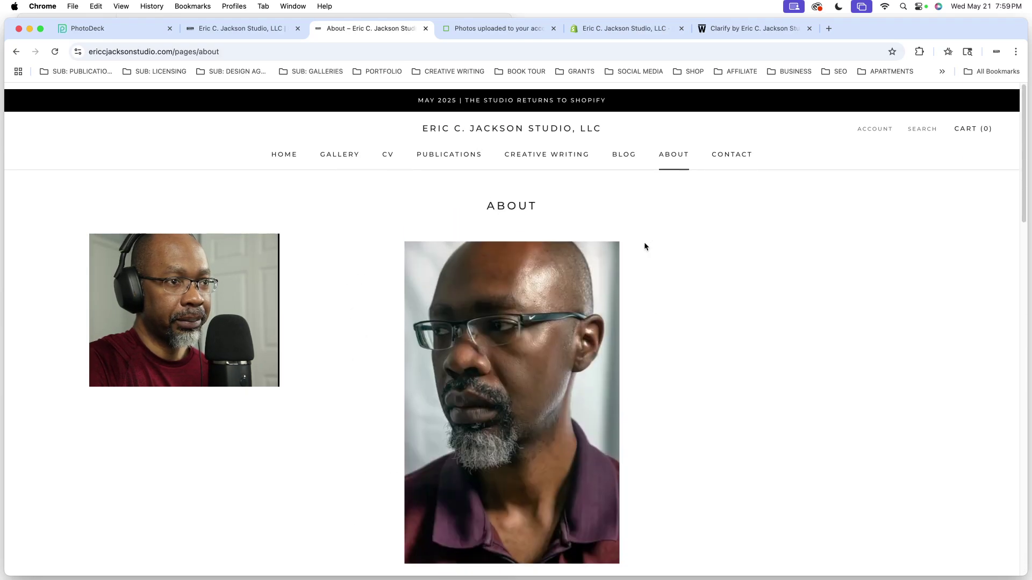